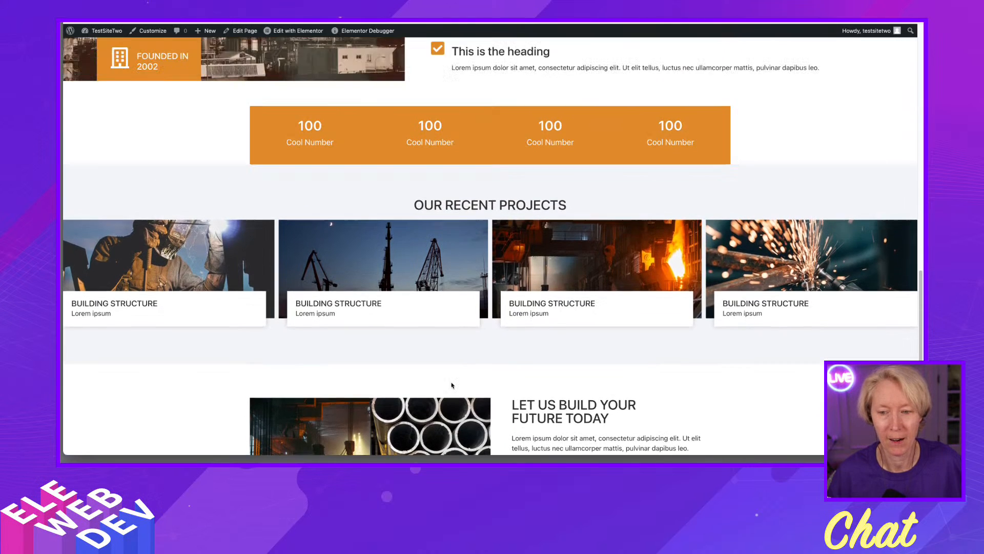
pyautogui.scroll(10, 451, 384)
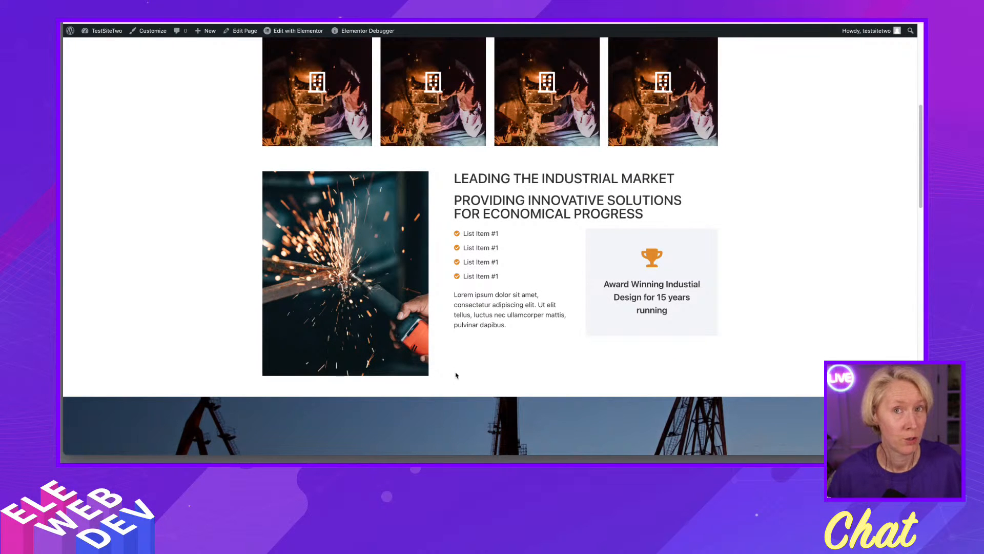
pyautogui.scroll(7, 455, 375)
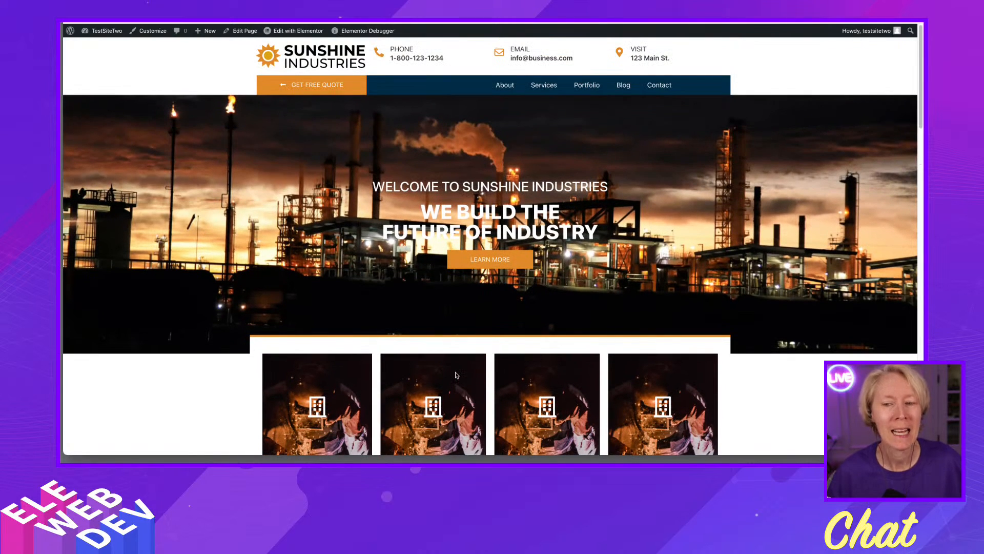
pyautogui.moveTo(456, 374)
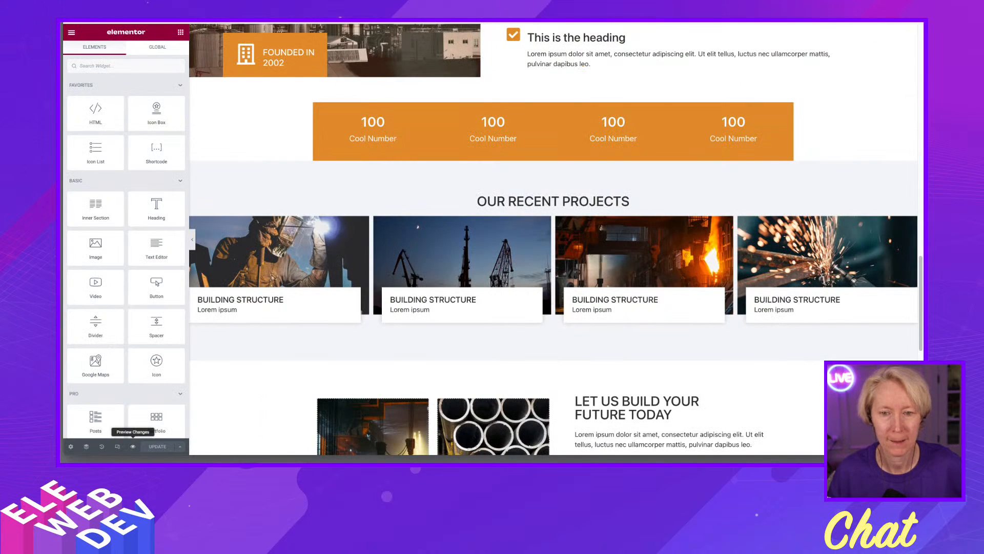
# Step: Return to the top of the page in the editor and open the Navigator
pyautogui.scroll(5, 429, 244)
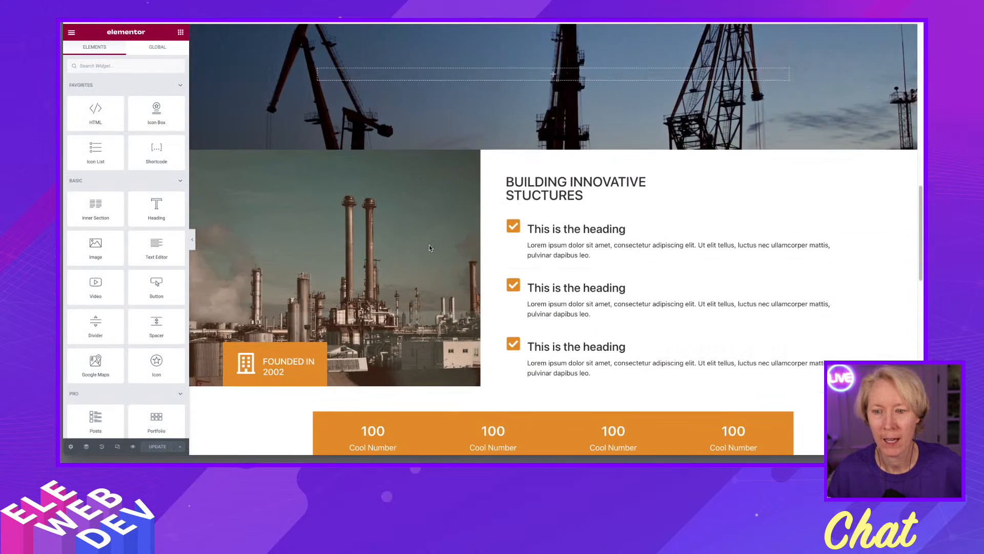
pyautogui.scroll(10, 429, 245)
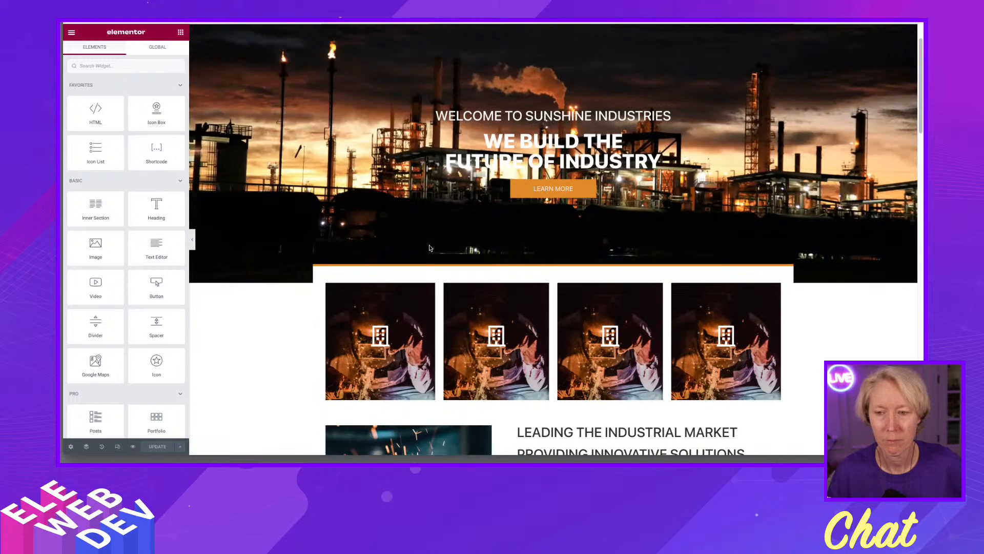
pyautogui.scroll(2, 429, 248)
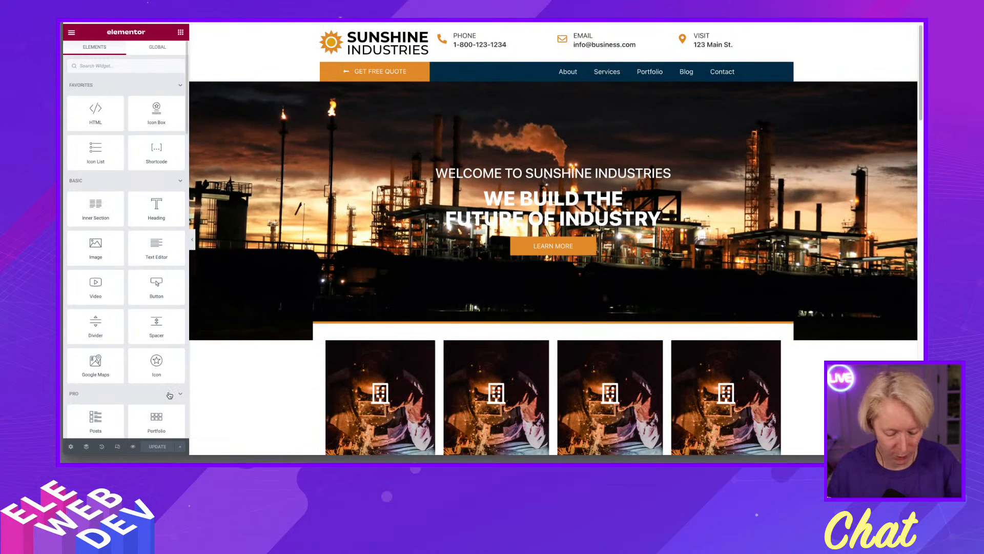
pyautogui.hotkey('ctrl', 'i')
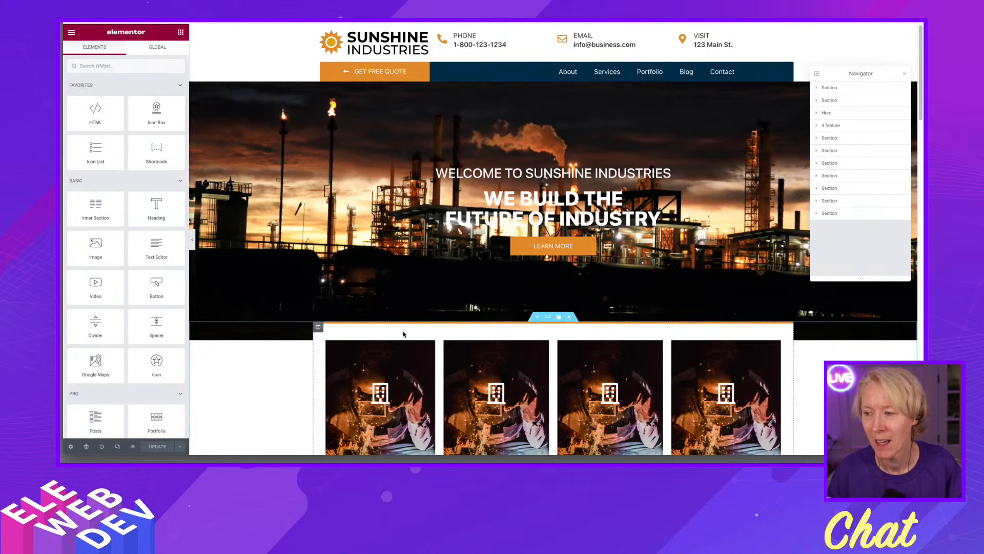
# Step: Try hiding and reshowing the navigation bar section below the logo row from the Navigator
pyautogui.click(903, 102)
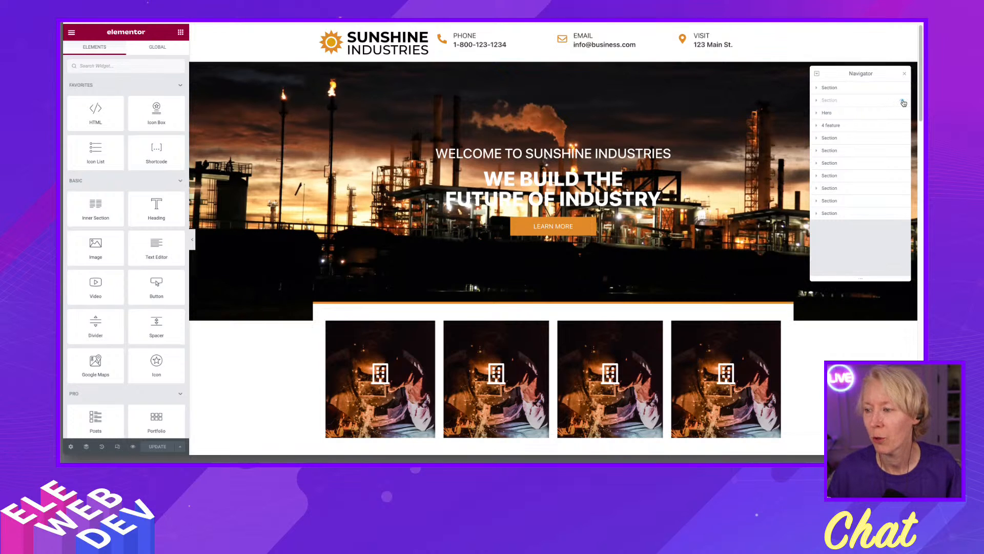
pyautogui.click(903, 102)
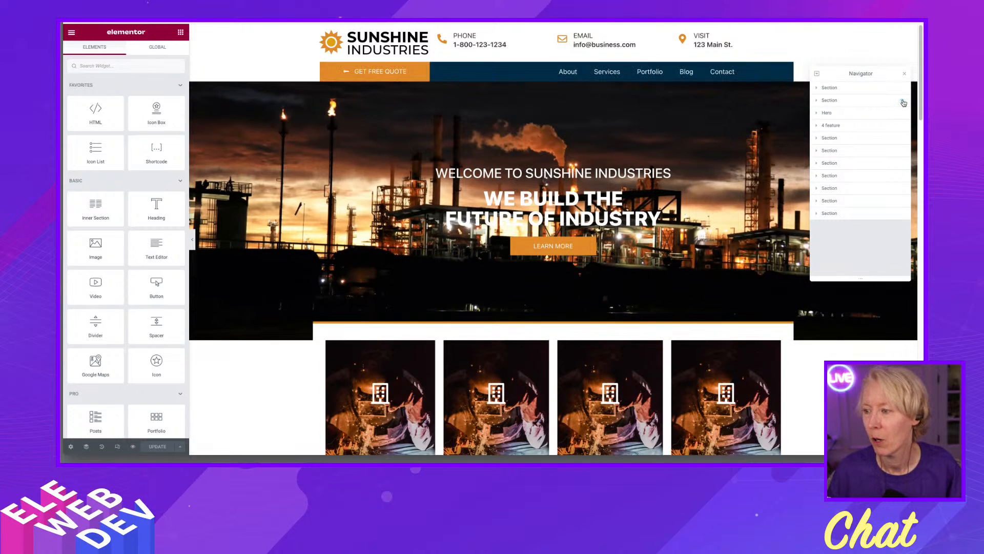
pyautogui.click(903, 102)
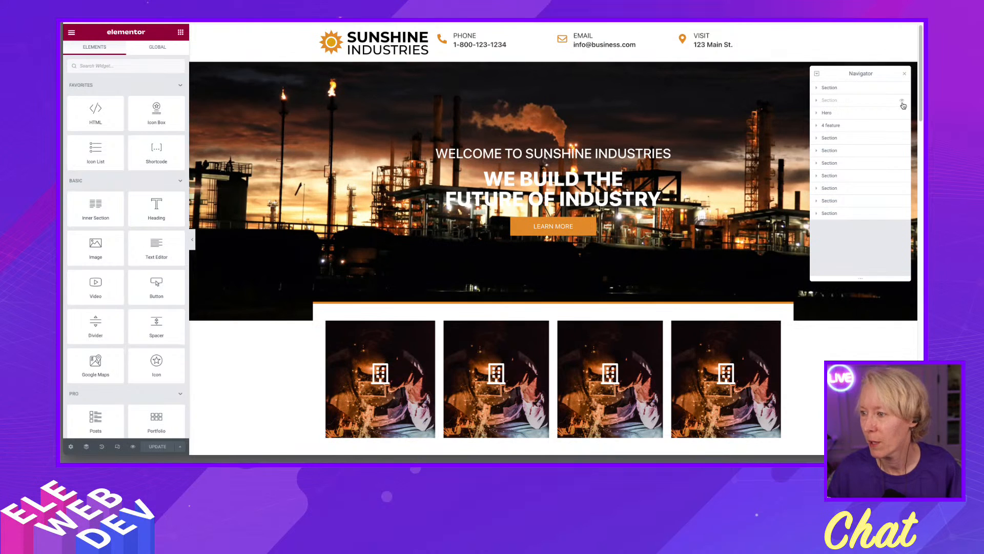
pyautogui.click(902, 101)
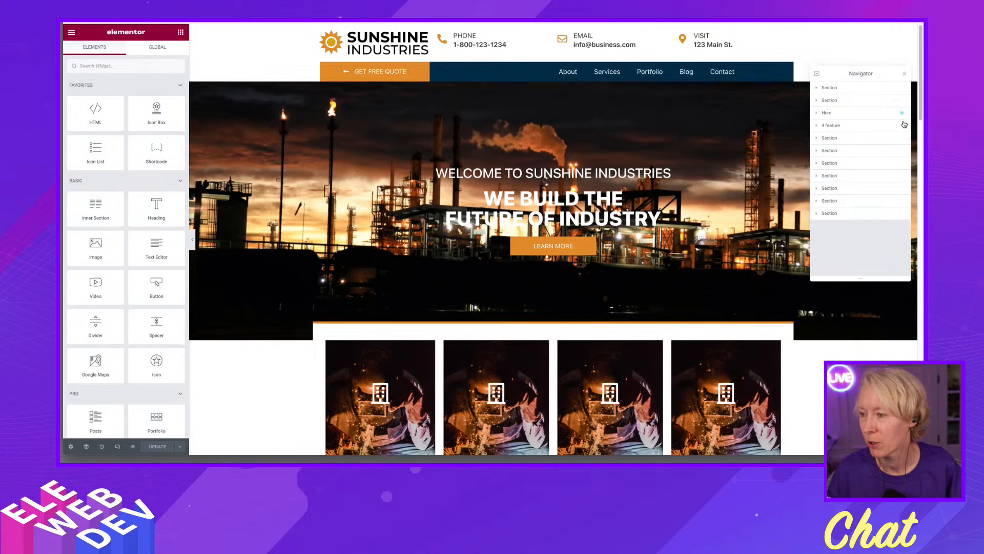
# Step: Hide the Hero, 4 feature and all seven sections below them, keeping only the two header sections shown
pyautogui.click(902, 113)
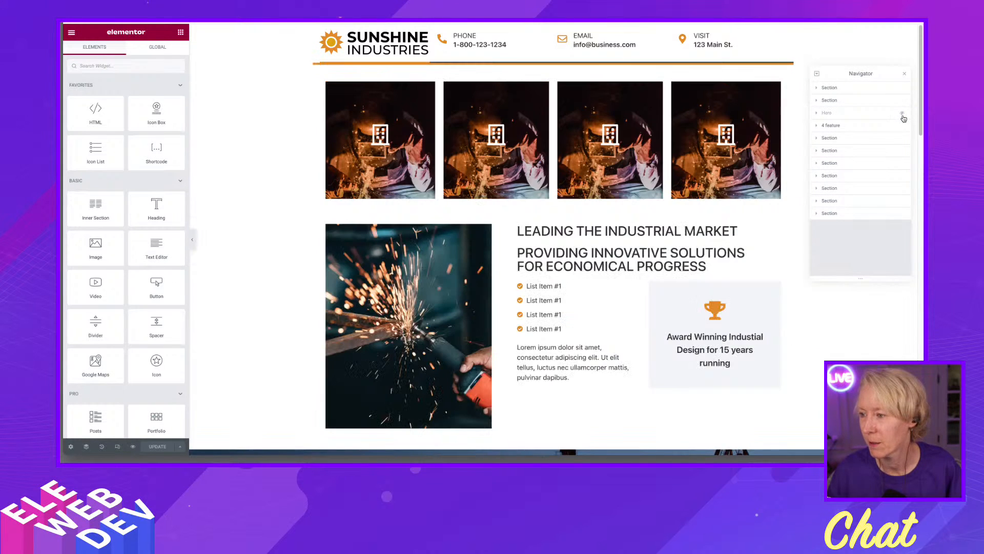
pyautogui.click(903, 127)
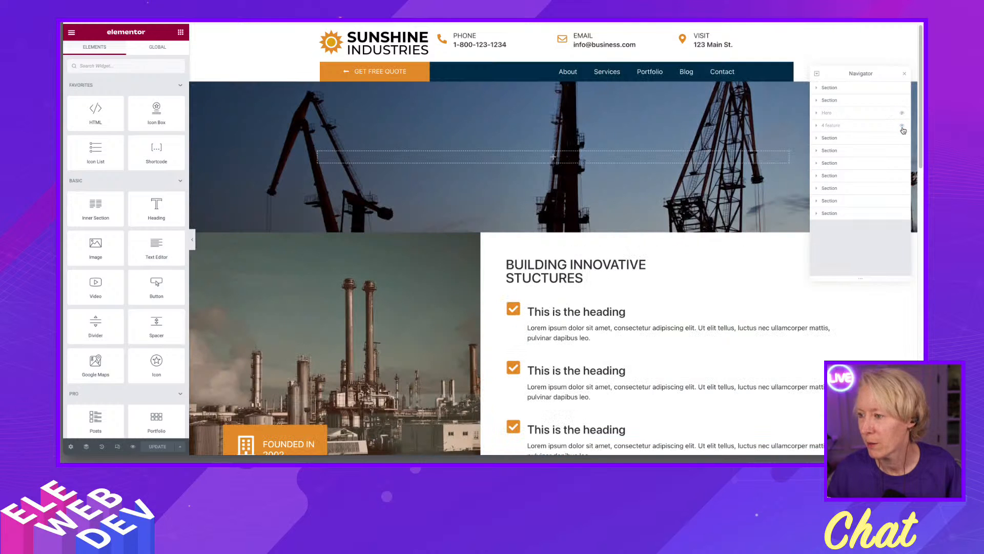
pyautogui.click(902, 139)
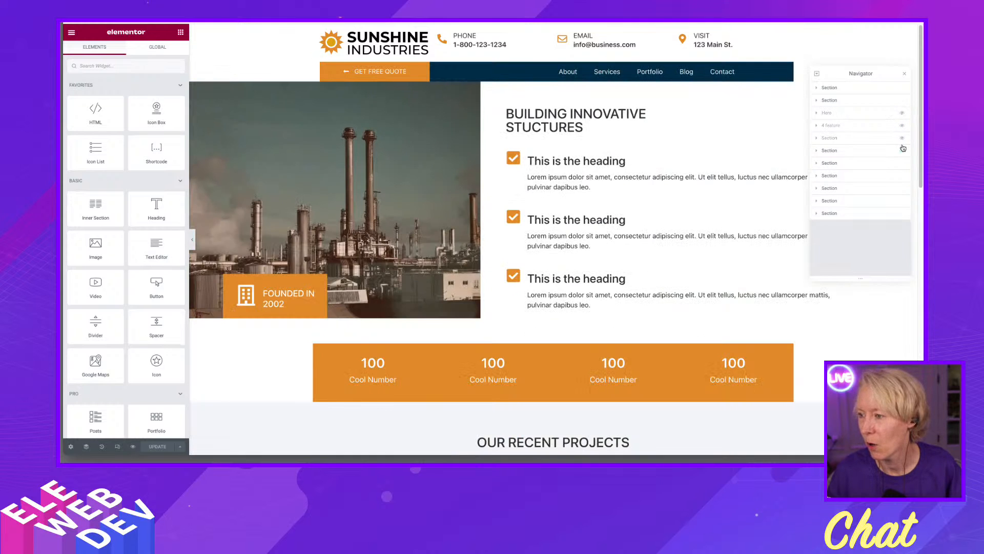
pyautogui.click(902, 152)
pyautogui.click(903, 164)
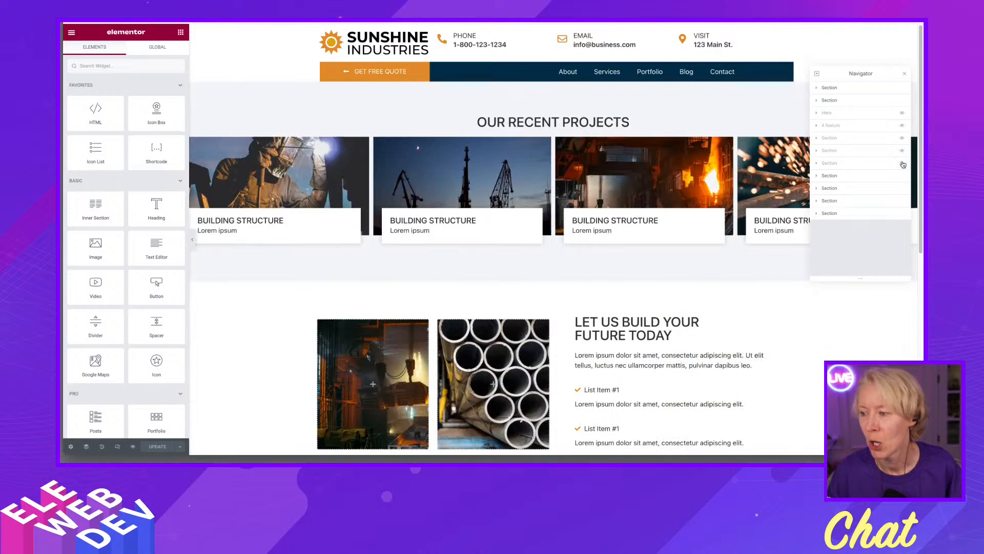
pyautogui.click(902, 177)
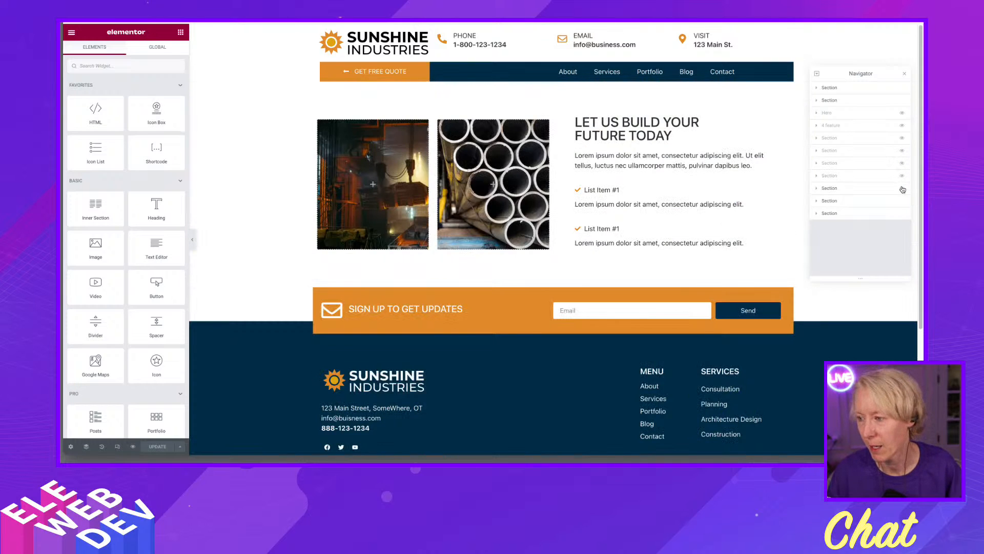
pyautogui.click(903, 190)
pyautogui.click(902, 201)
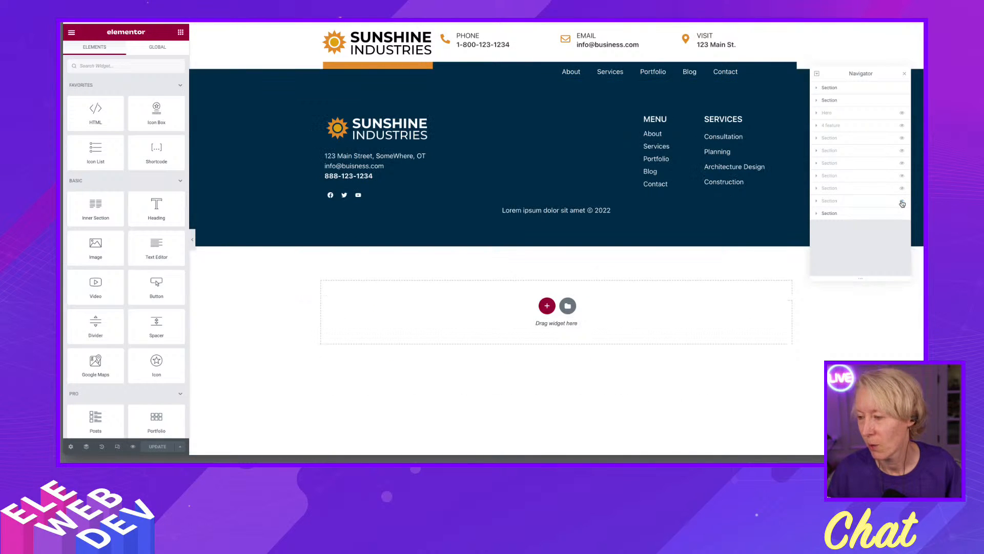
pyautogui.click(902, 214)
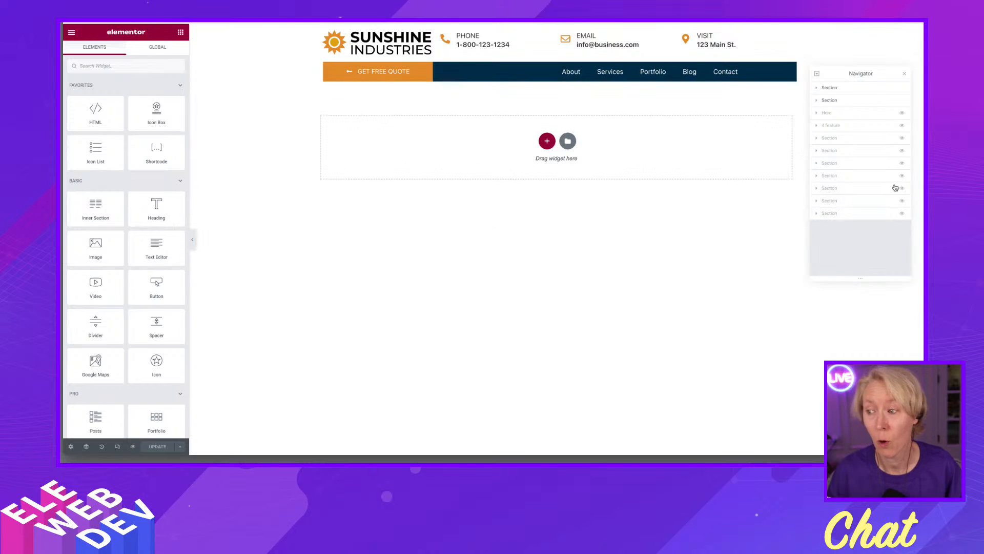
# Step: Rename the first section, containing the logo and contact details, as Header in the Navigator
pyautogui.click(831, 88)
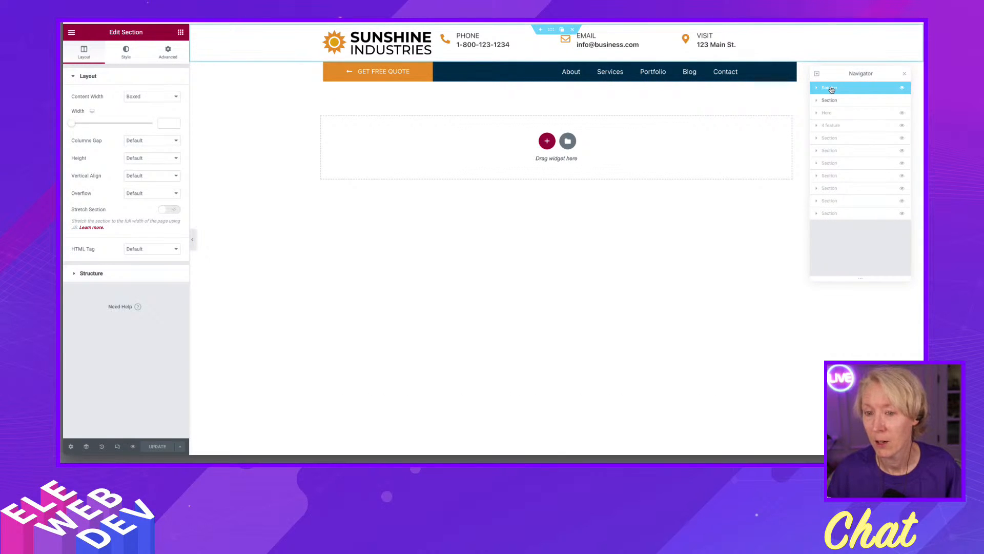
pyautogui.doubleClick(829, 88)
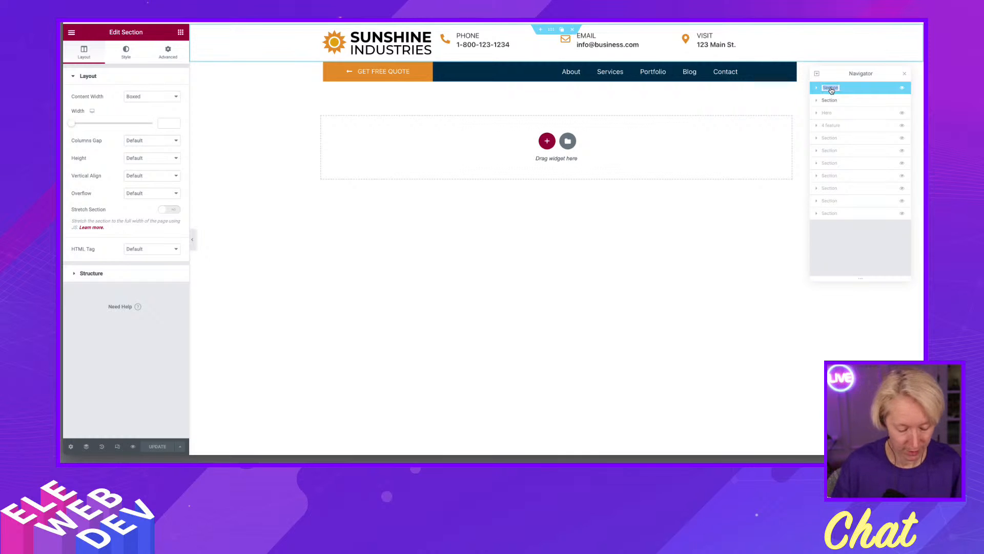
pyautogui.write('Header')
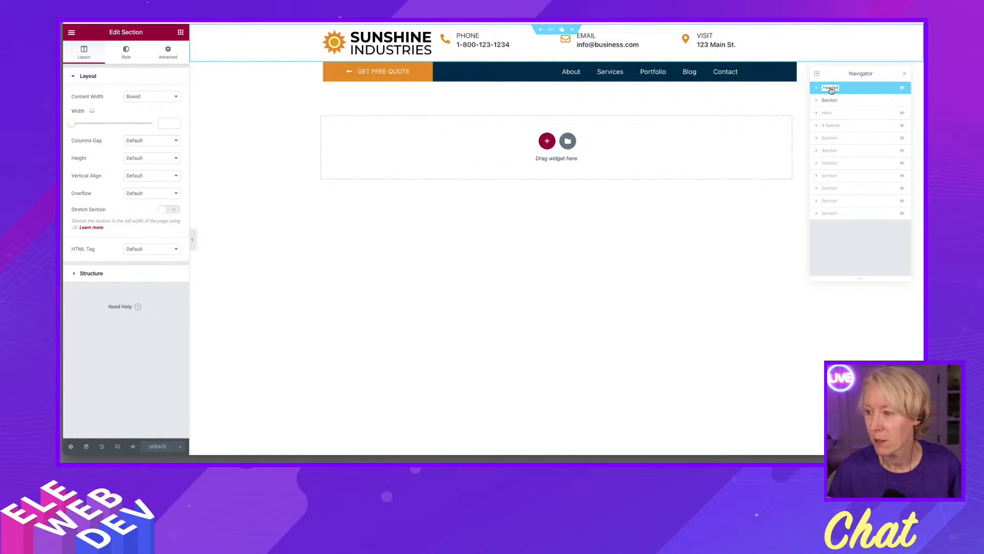
# Step: Rename the second section, containing the quote button and navigation links, as Menu in the Navigator
pyautogui.click(831, 100)
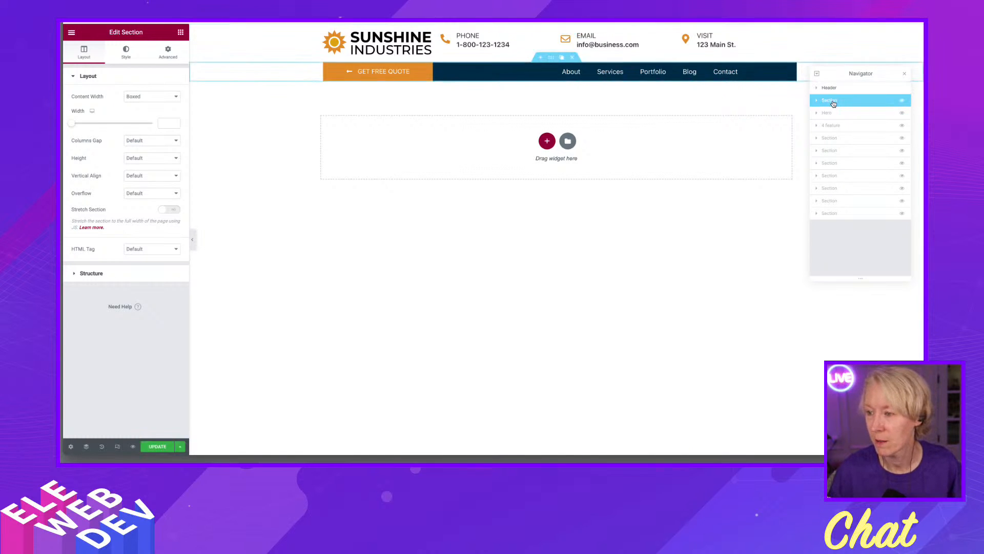
pyautogui.doubleClick(831, 101)
pyautogui.write('Me')
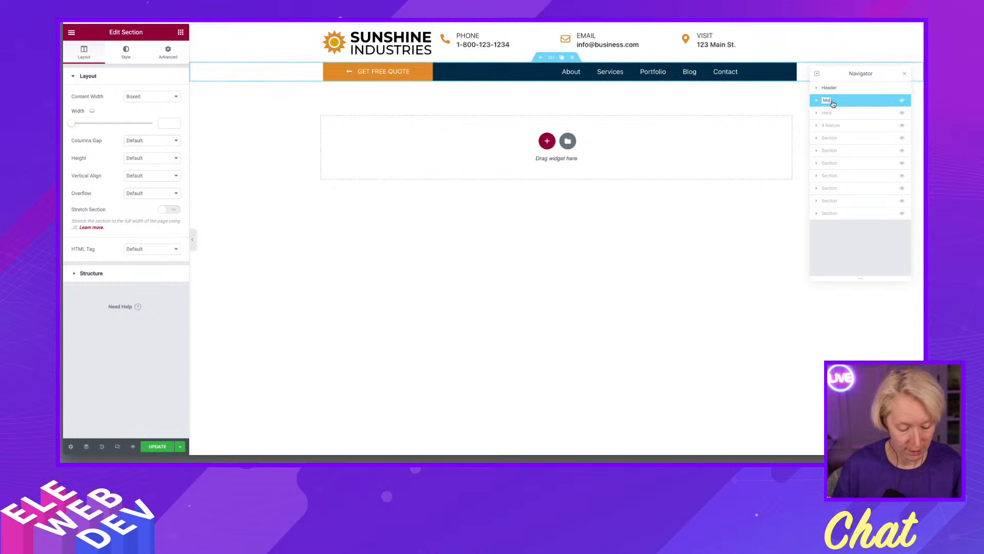
pyautogui.write('nu')
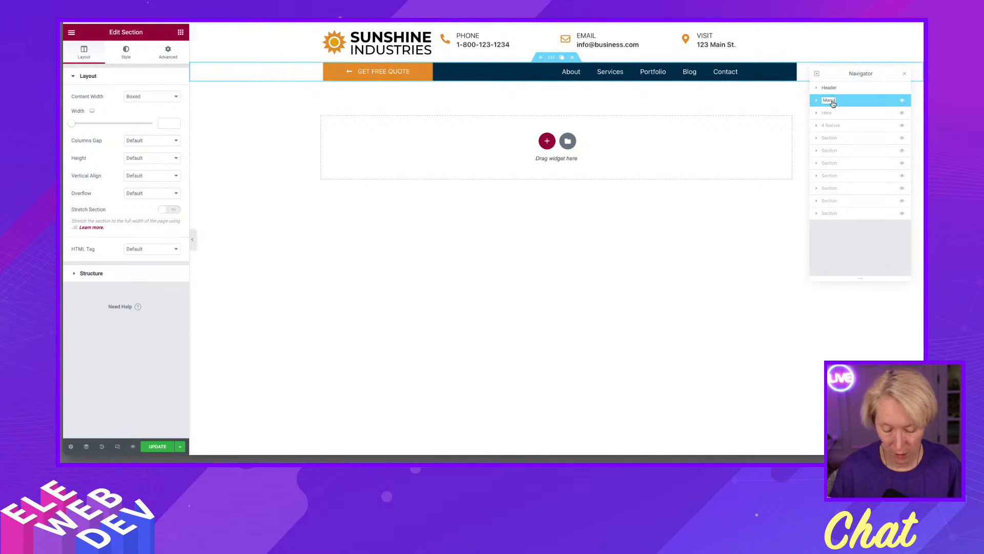
pyautogui.press('Return')
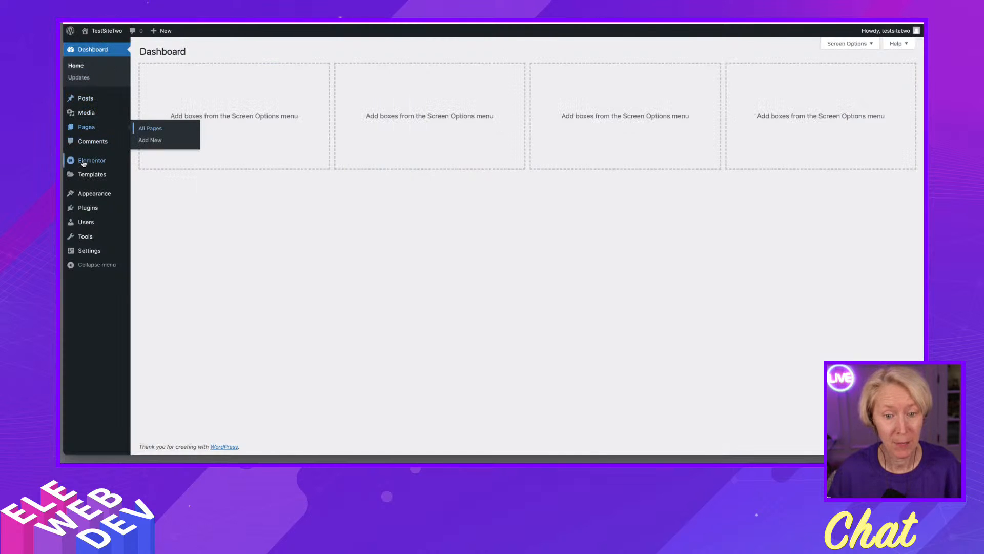
# Step: Set the Flexbox Container experiment to Active in Elementor's Experiments settings
pyautogui.moveTo(83, 163)
pyautogui.click(156, 162)
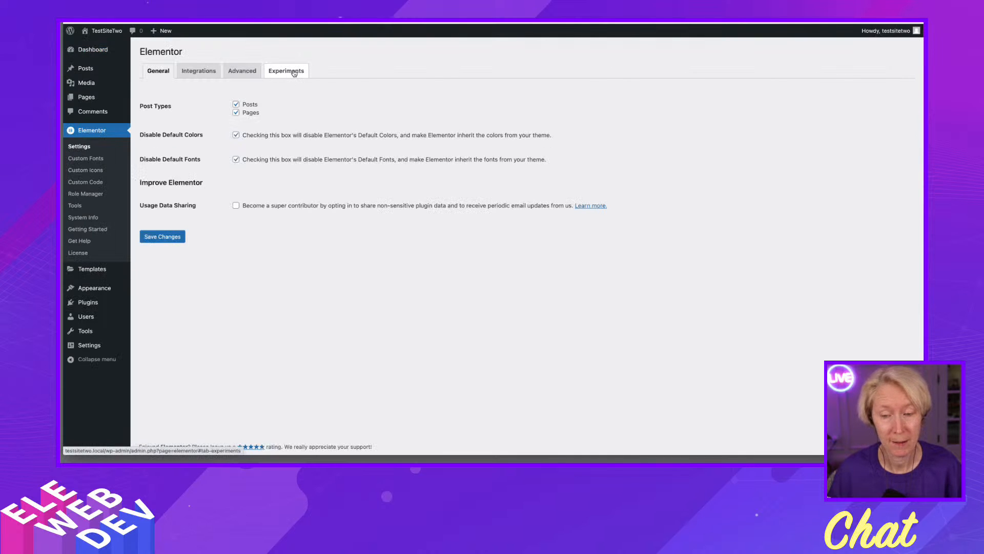
pyautogui.click(294, 73)
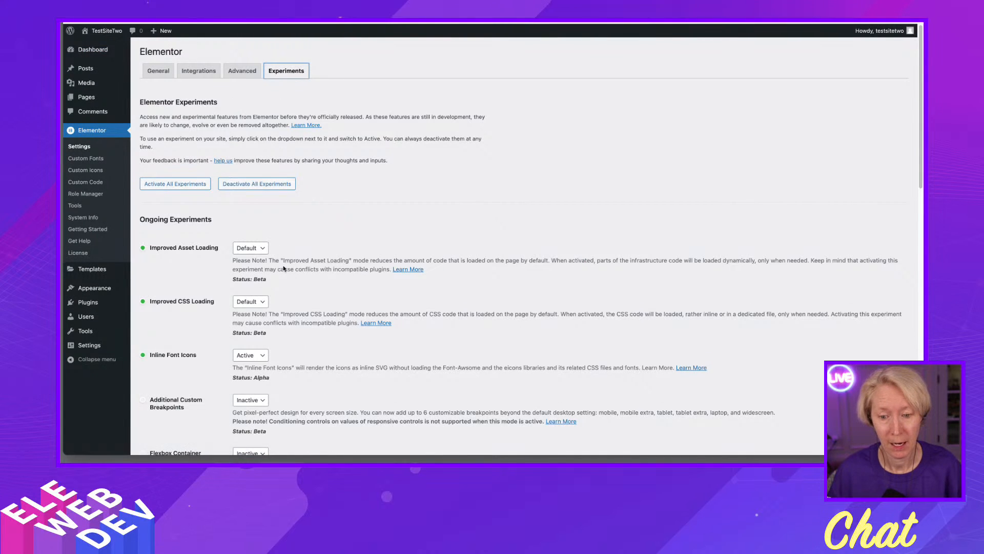
pyautogui.scroll(-5, 280, 267)
pyautogui.scroll(-1, 279, 267)
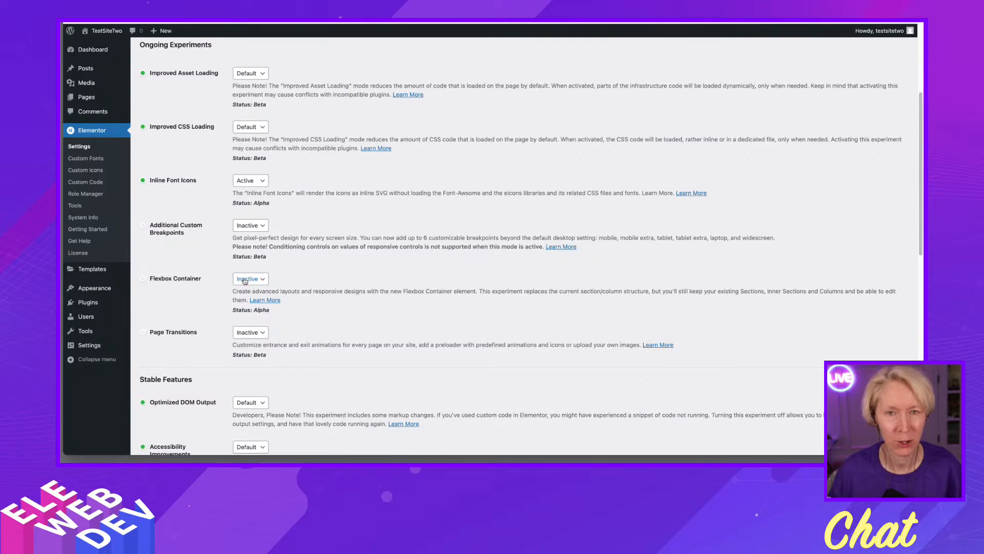
pyautogui.click(245, 279)
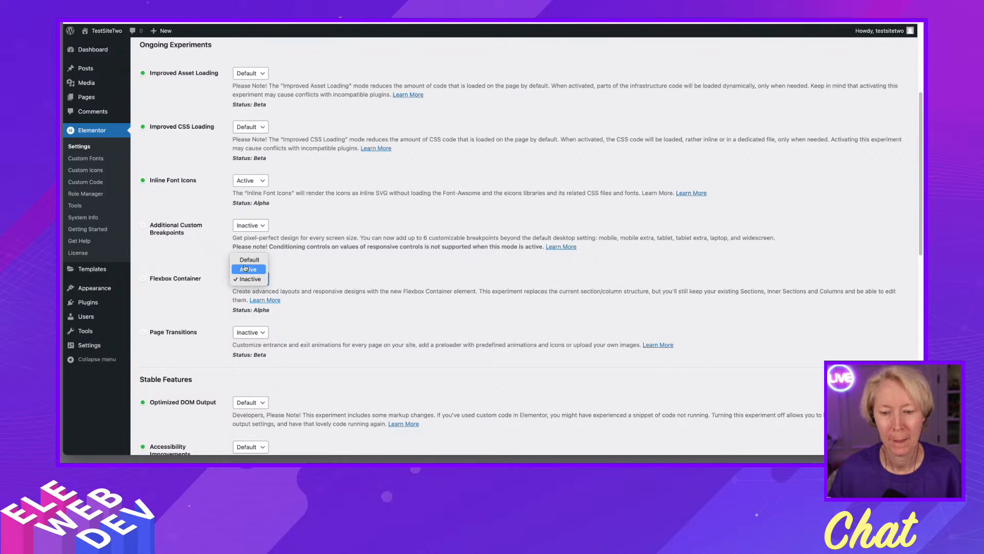
pyautogui.click(248, 269)
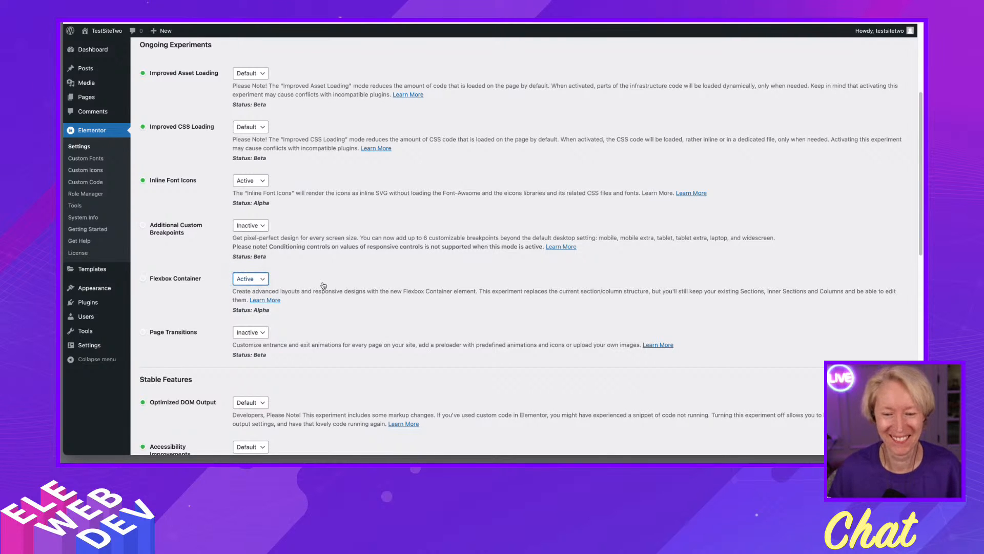
# Step: Save the changes to the experiment settings and check the status of the Flexbox Container entry
pyautogui.scroll(-3, 323, 284)
pyautogui.scroll(-1, 323, 284)
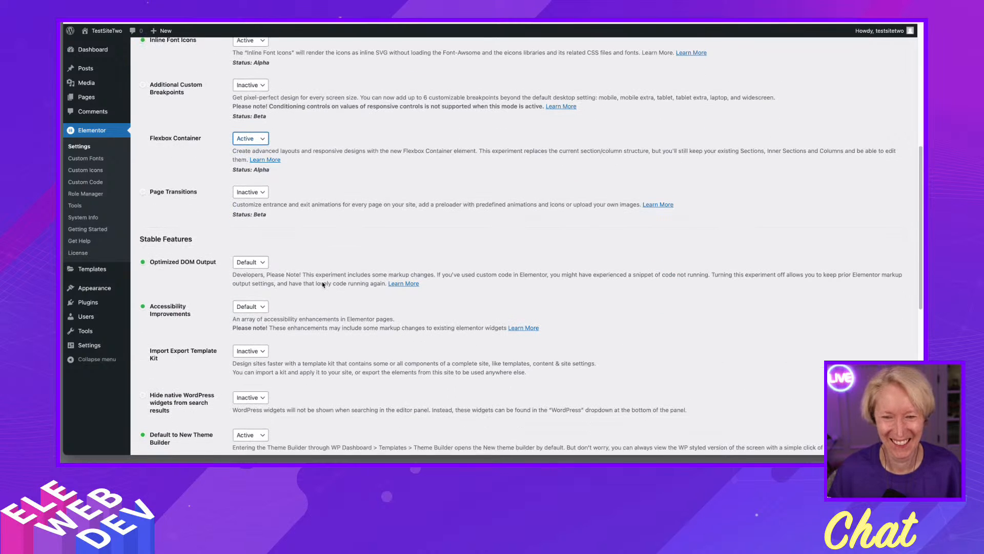
pyautogui.click(203, 138)
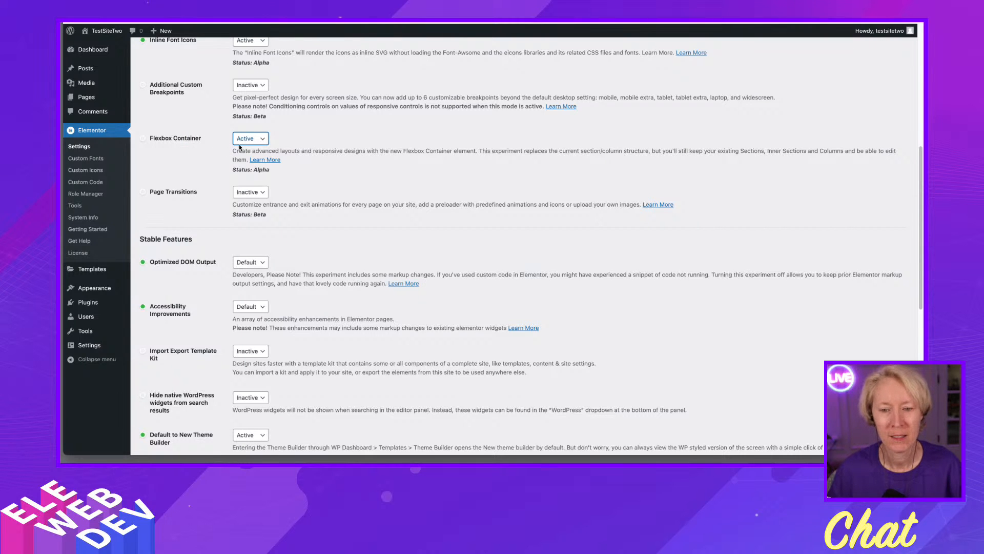
pyautogui.scroll(-10, 236, 183)
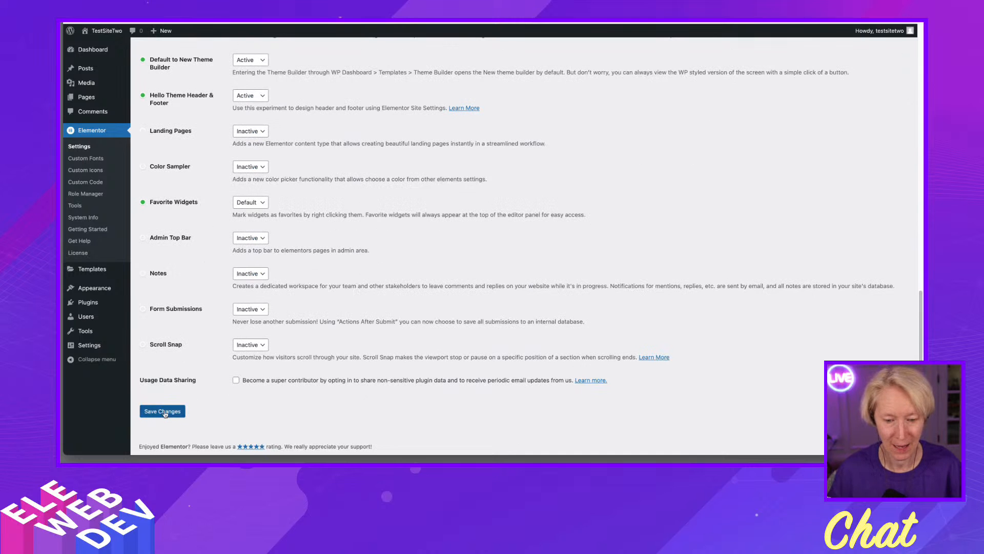
pyautogui.click(165, 412)
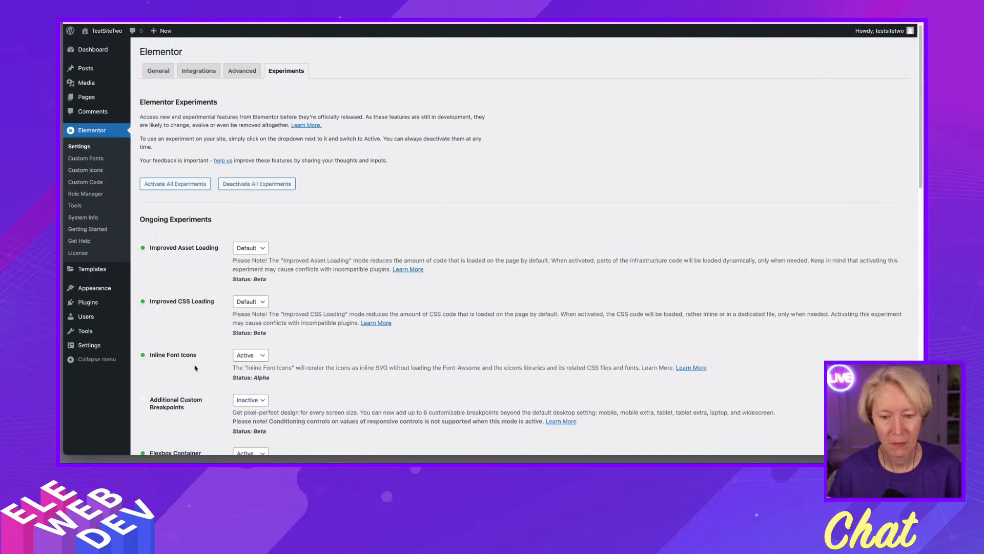
pyautogui.scroll(-2, 195, 367)
pyautogui.scroll(-4, 195, 367)
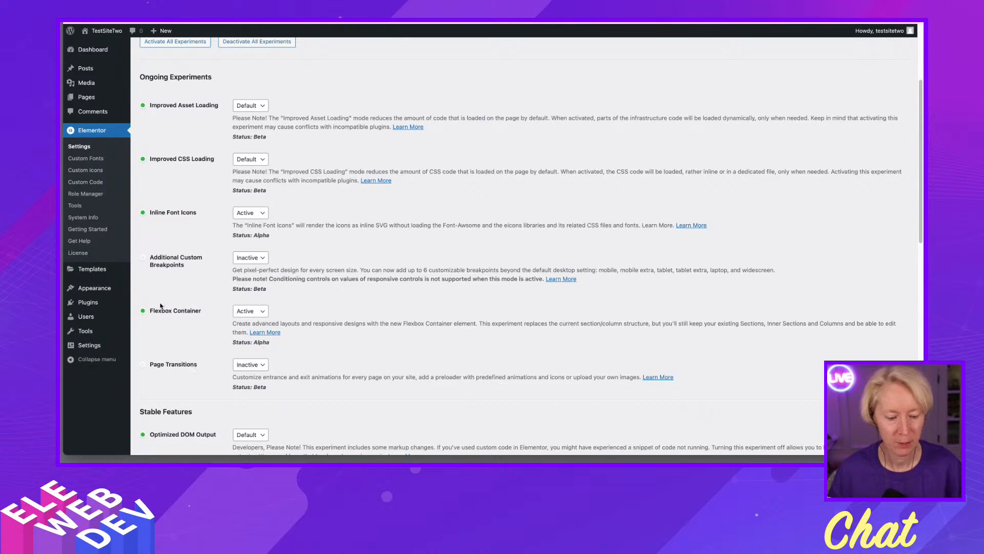
pyautogui.moveTo(158, 305); pyautogui.dragTo(149, 313)
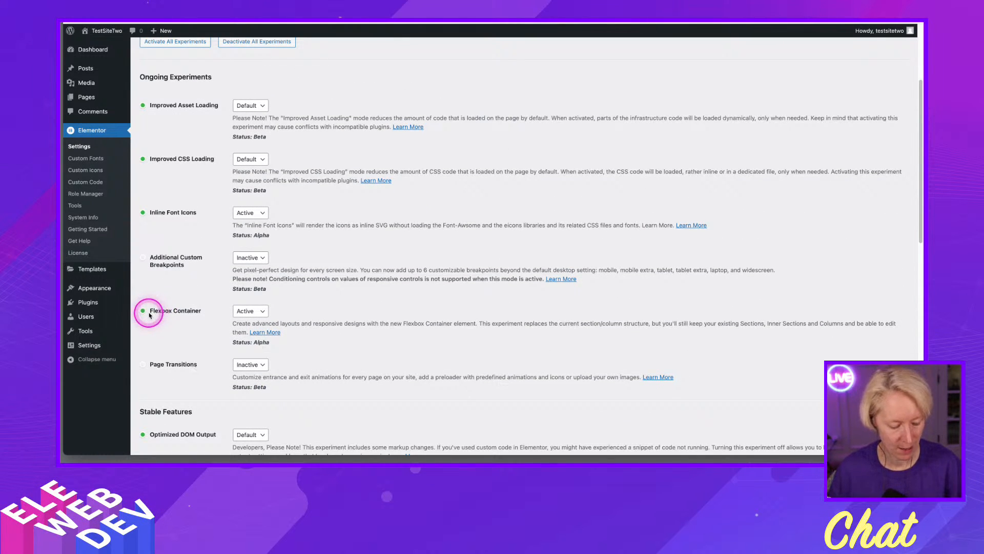
pyautogui.hotkey('ctrl', 'alt', 'm')
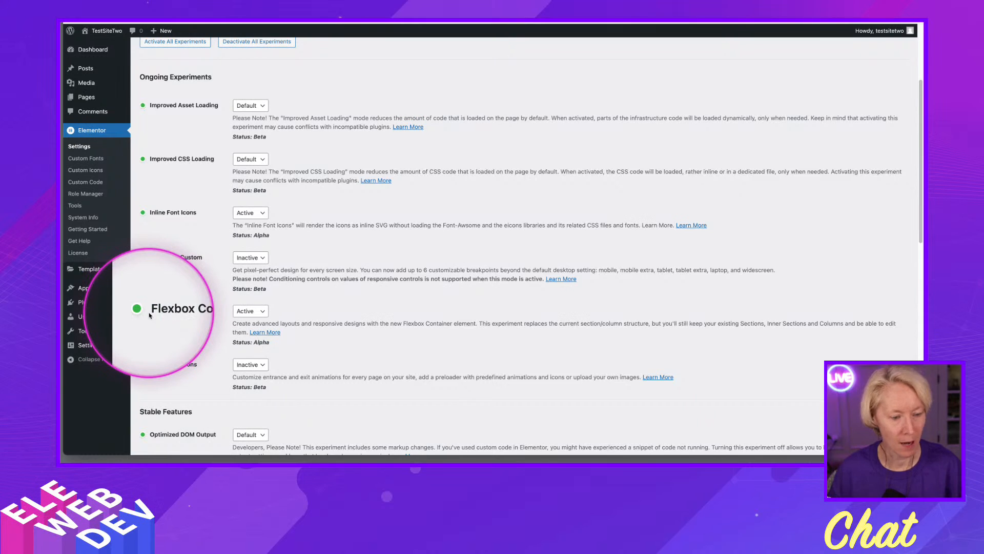
pyautogui.hotkey('ctrl', 'alt', 'm')
pyautogui.click(149, 313)
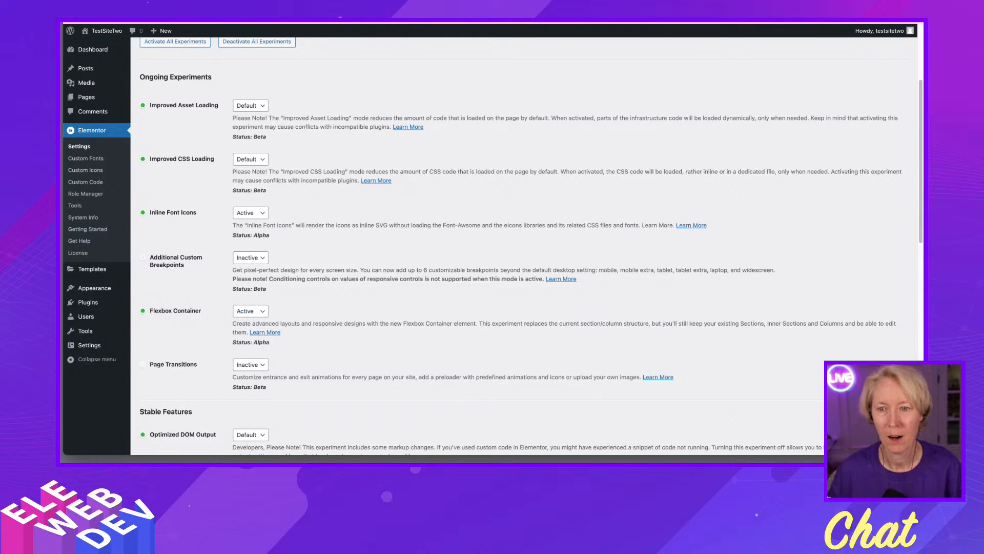
# Step: Return to the Sunshine Industries page in the Elementor editor and update it
pyautogui.hotkey('ctrl', 'Tab')
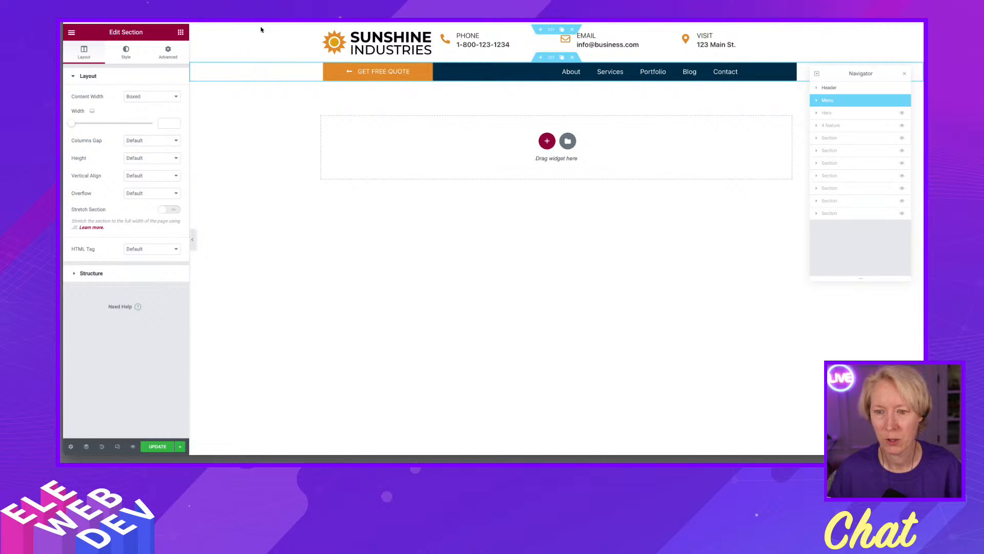
pyautogui.click(158, 448)
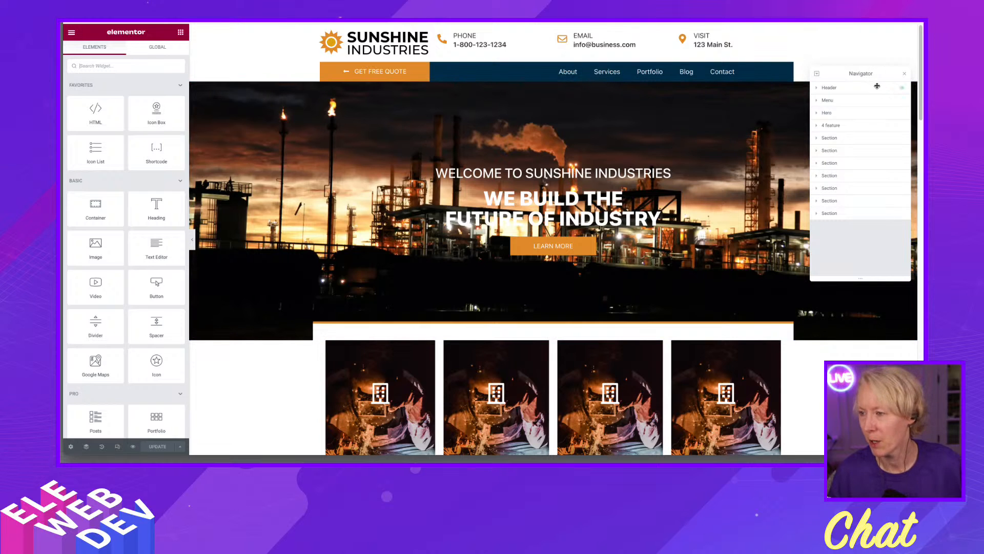
# Step: Hide the Hero, 4 feature and all following sections in the Navigator, leaving only Header and Menu visible
pyautogui.click(903, 114)
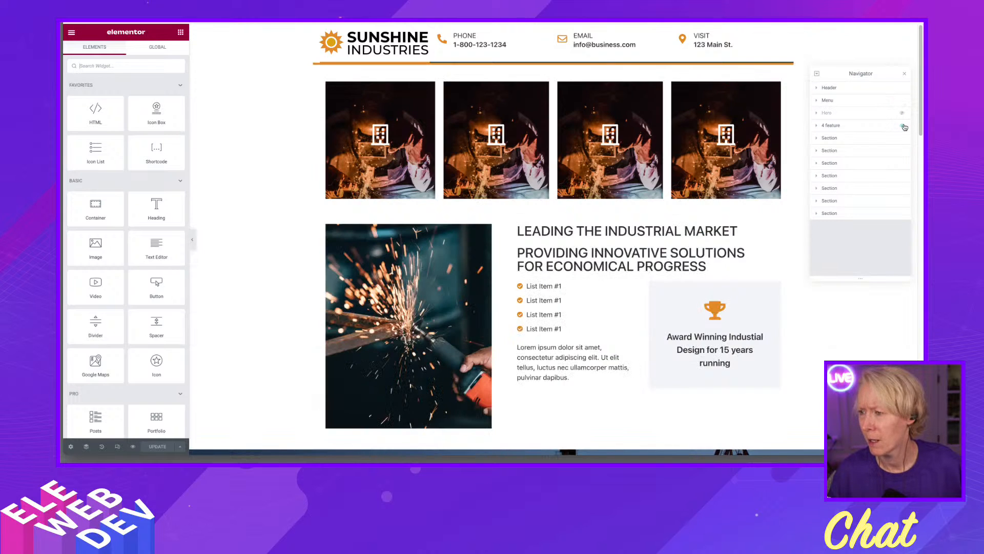
pyautogui.click(903, 125)
pyautogui.click(902, 138)
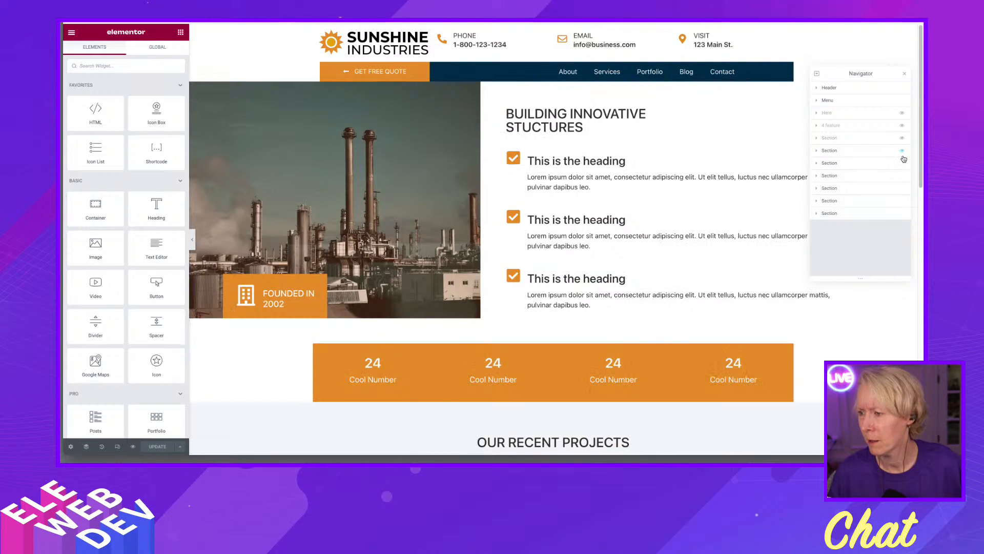
pyautogui.click(902, 151)
pyautogui.click(902, 163)
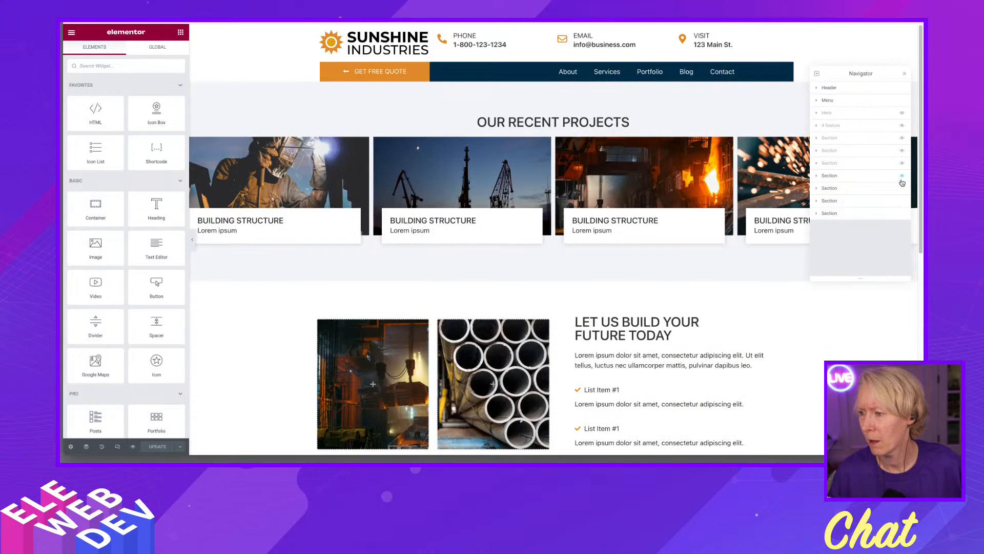
pyautogui.click(902, 175)
pyautogui.click(902, 189)
pyautogui.click(902, 201)
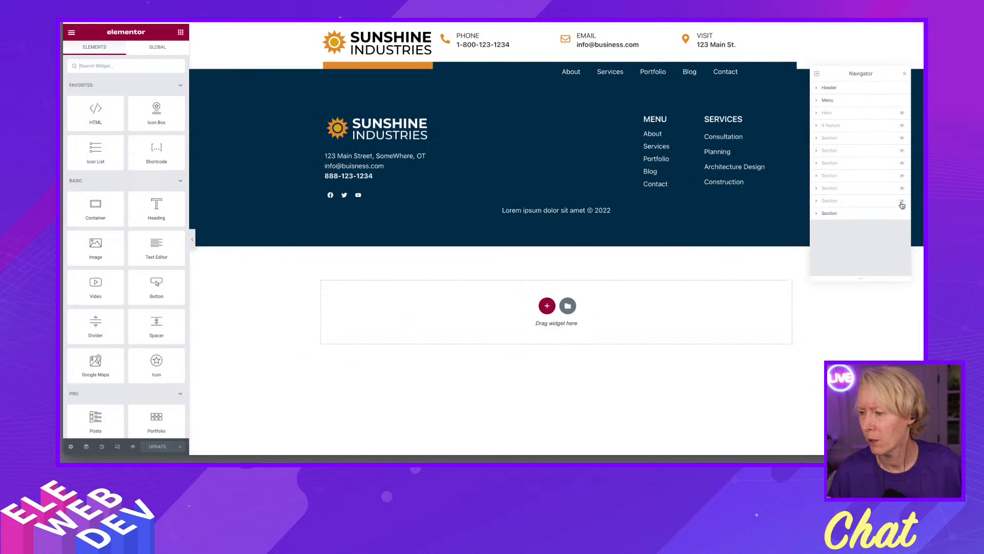
pyautogui.click(902, 214)
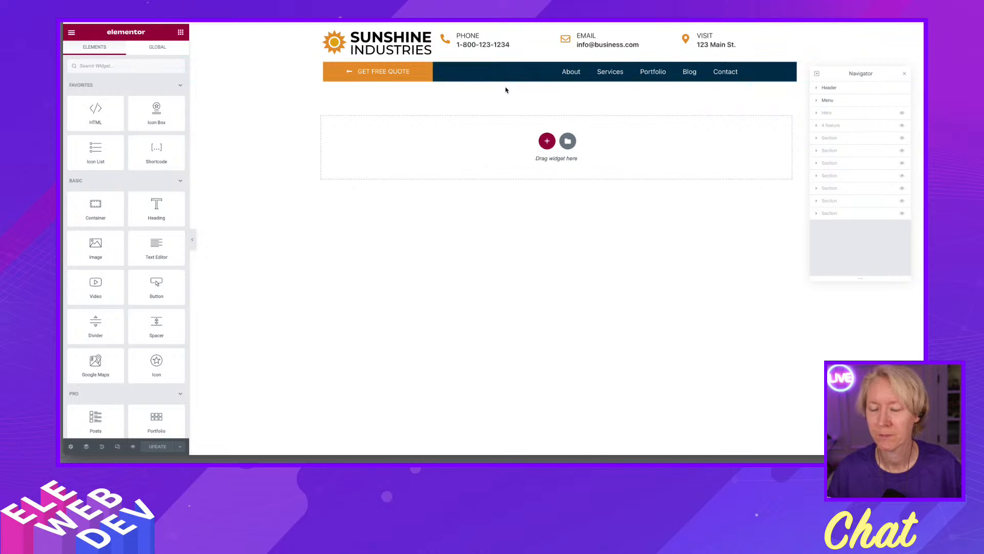
pyautogui.moveTo(860, 78); pyautogui.dragTo(853, 151)
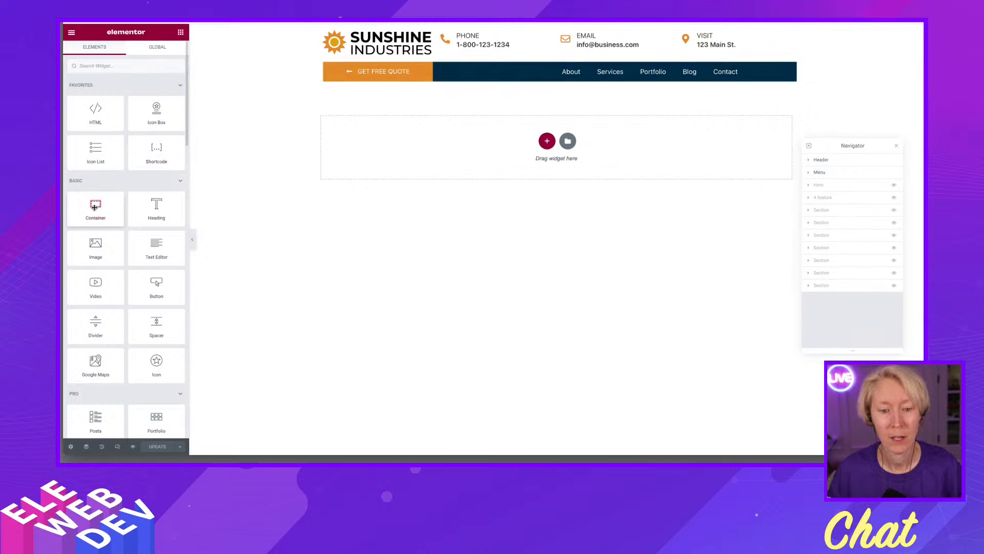
# Step: Convert the Header section to a container and delete the converted copy beneath the original
pyautogui.moveTo(95, 207); pyautogui.dragTo(242, 176)
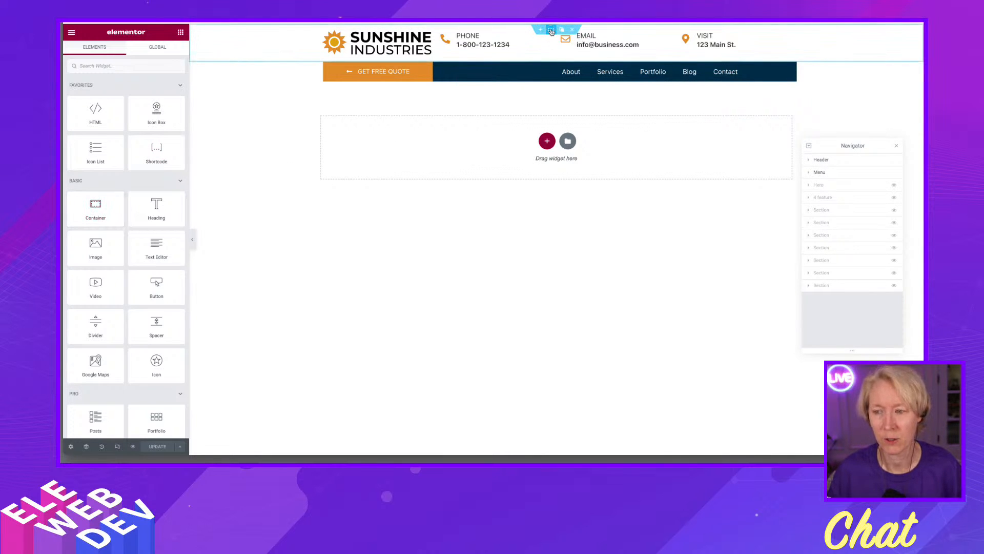
pyautogui.click(551, 30)
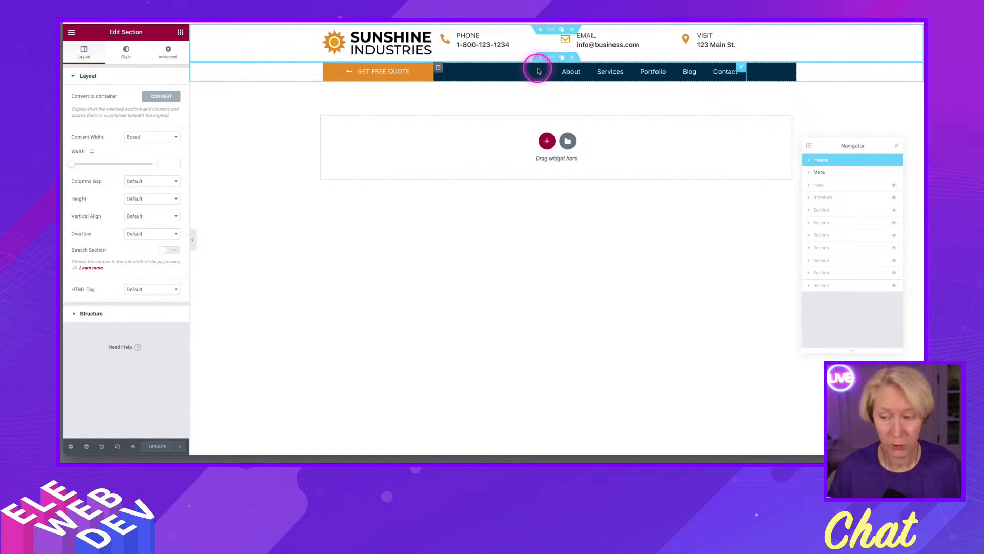
pyautogui.rightClick(551, 33)
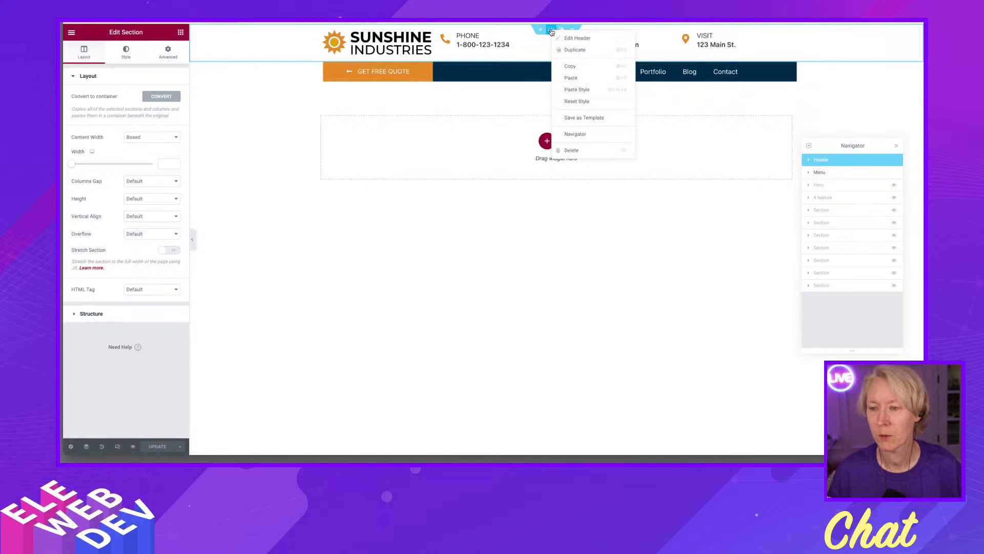
pyautogui.click(551, 32)
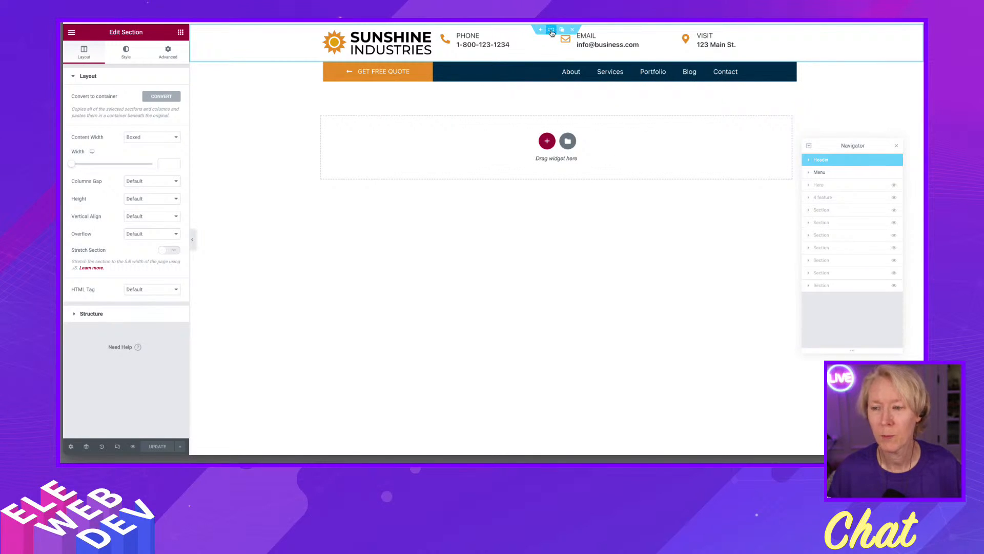
pyautogui.rightClick(552, 33)
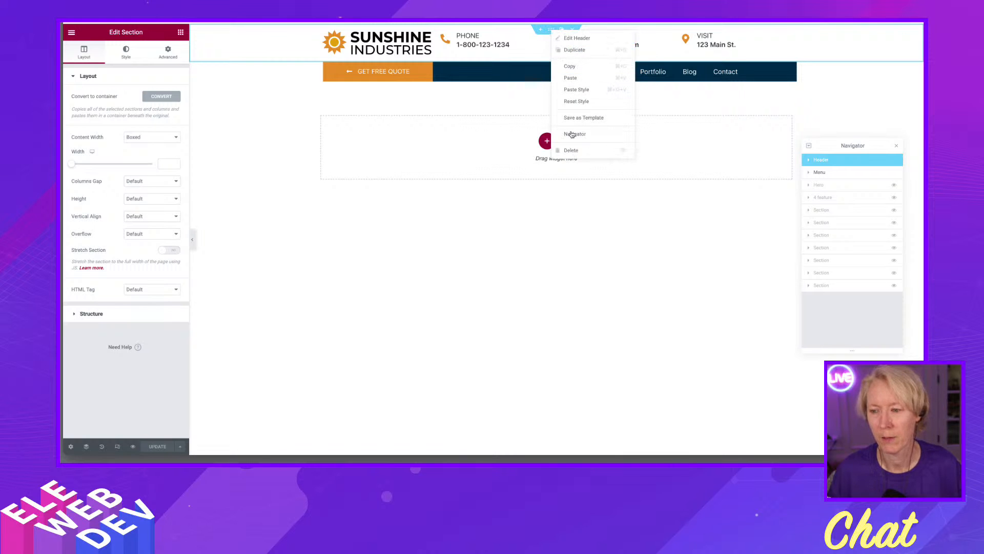
pyautogui.click(549, 30)
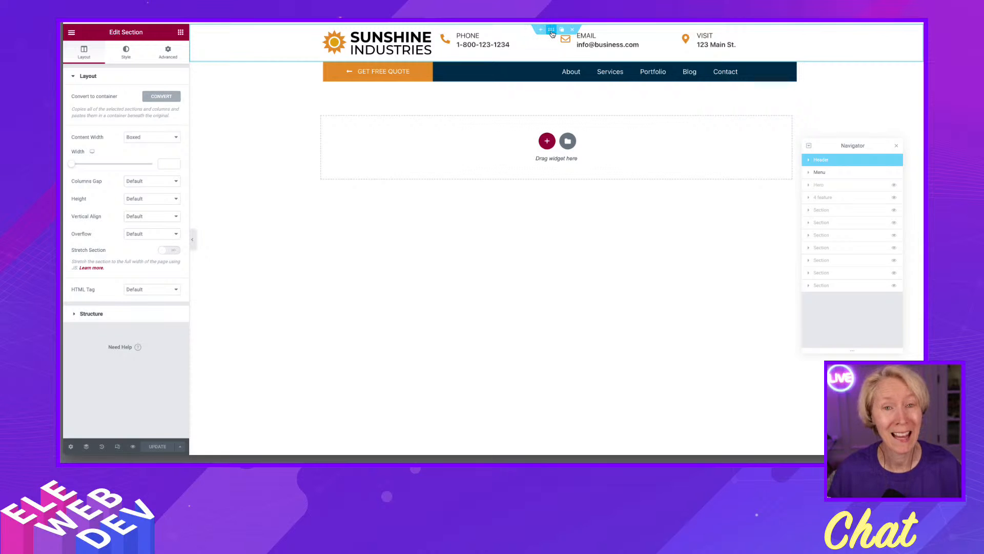
pyautogui.click(157, 99)
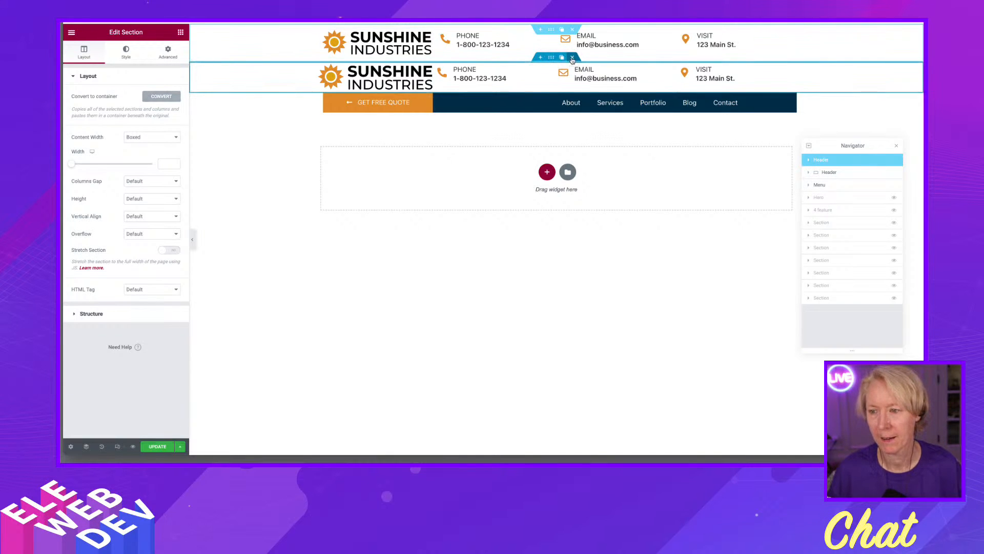
pyautogui.click(572, 58)
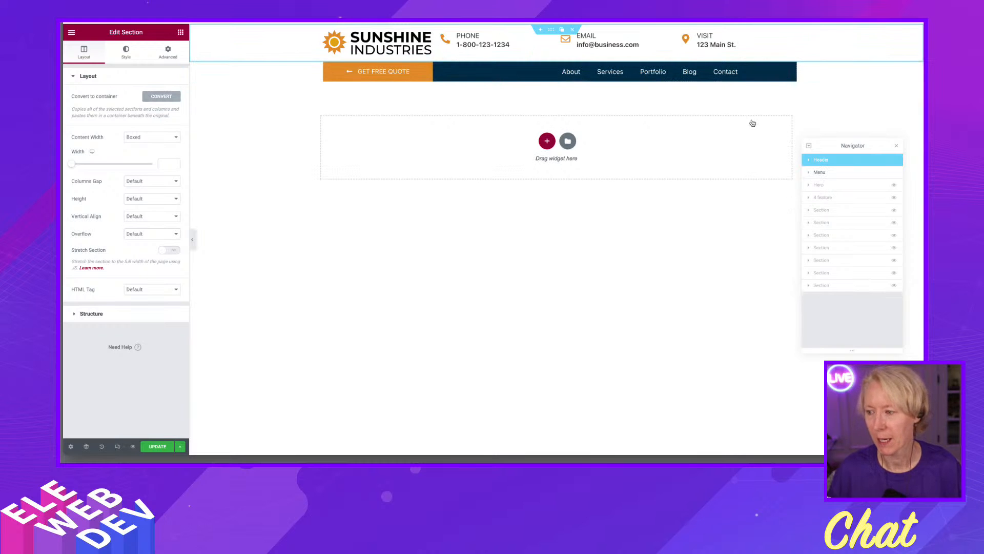
# Step: Show the Hero, 4 feature and all remaining hidden sections in the Navigator and update the page
pyautogui.click(894, 185)
pyautogui.click(894, 186)
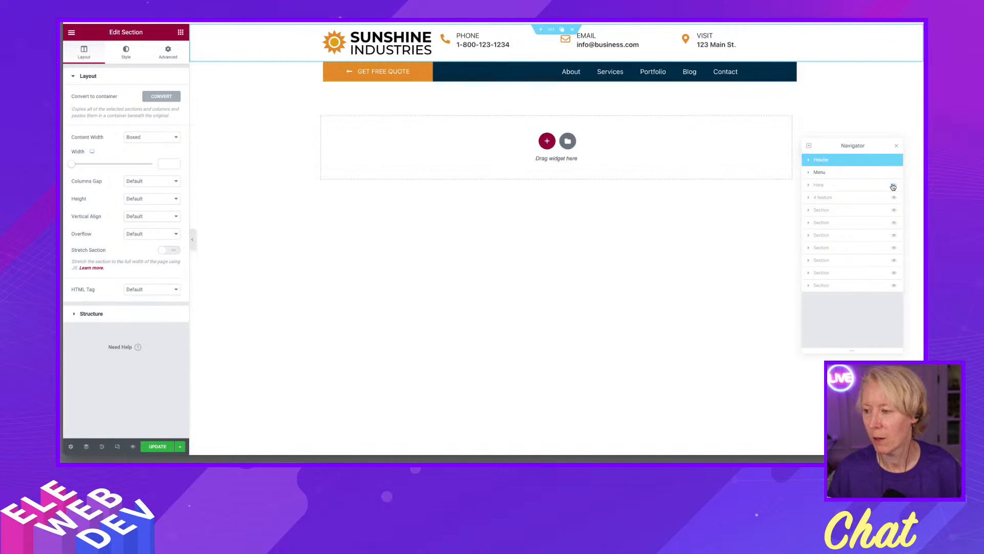
pyautogui.click(894, 184)
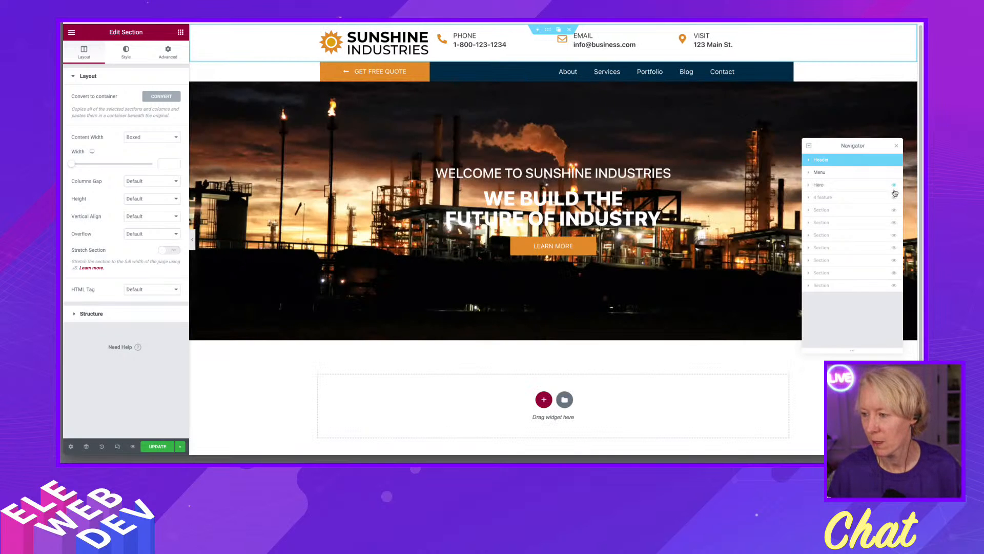
pyautogui.click(894, 199)
pyautogui.click(894, 211)
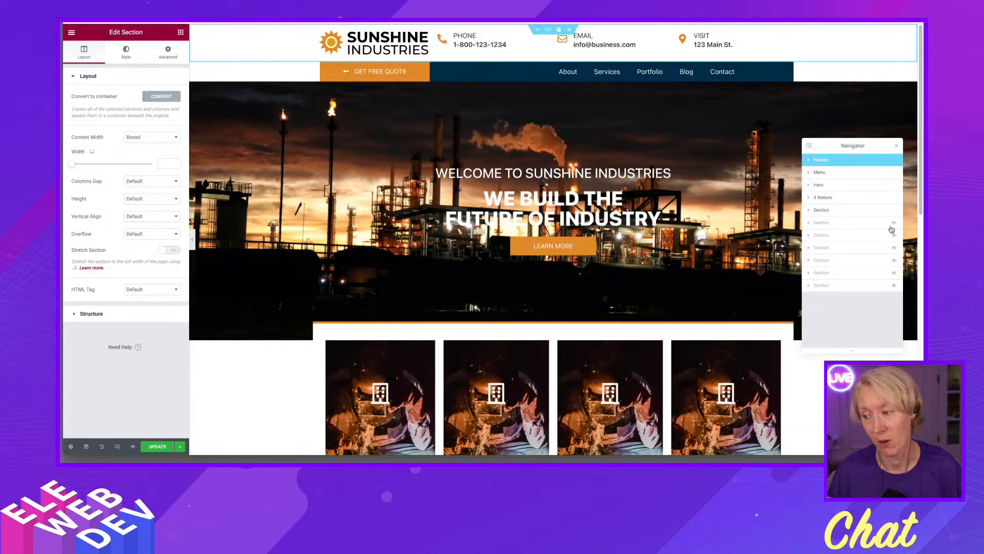
pyautogui.click(894, 235)
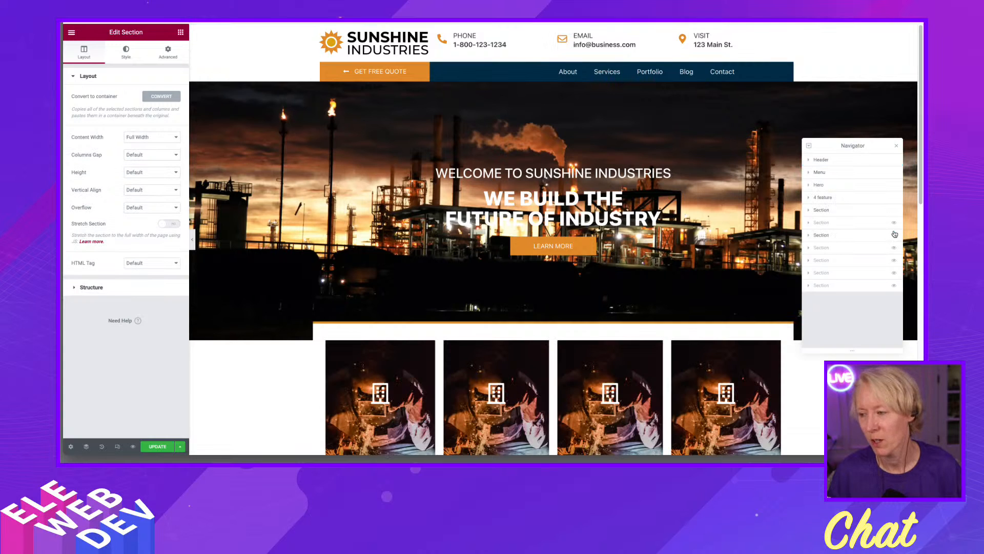
pyautogui.click(894, 223)
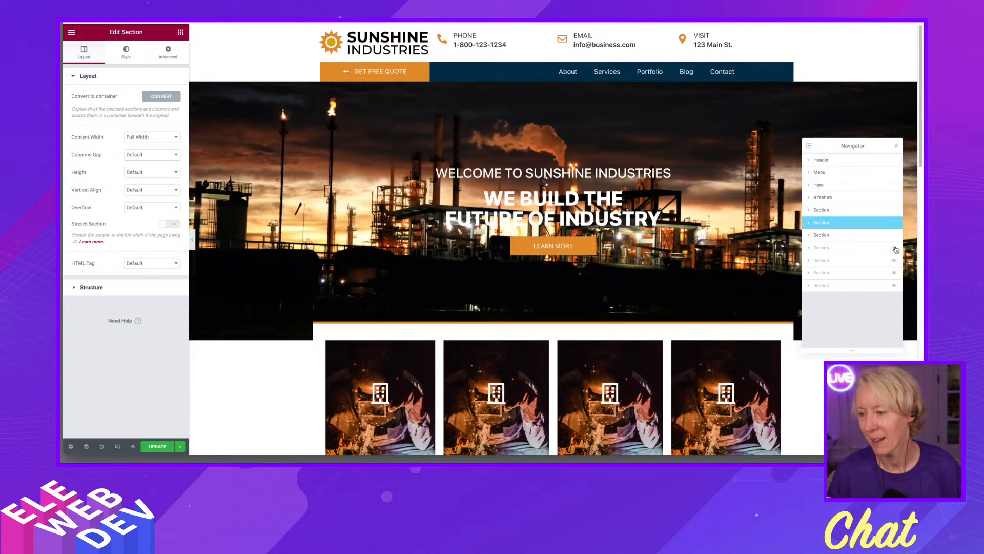
pyautogui.click(893, 248)
pyautogui.click(894, 260)
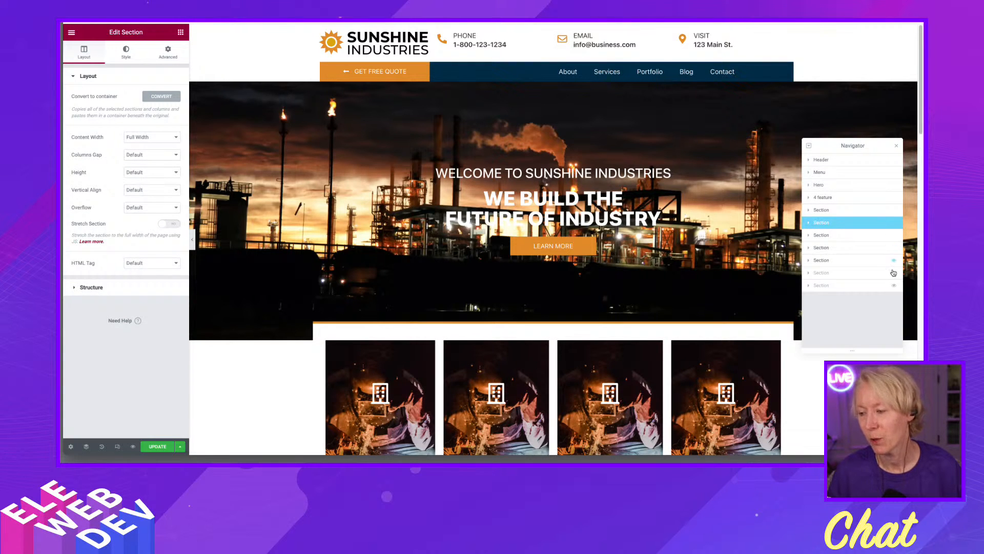
pyautogui.click(893, 272)
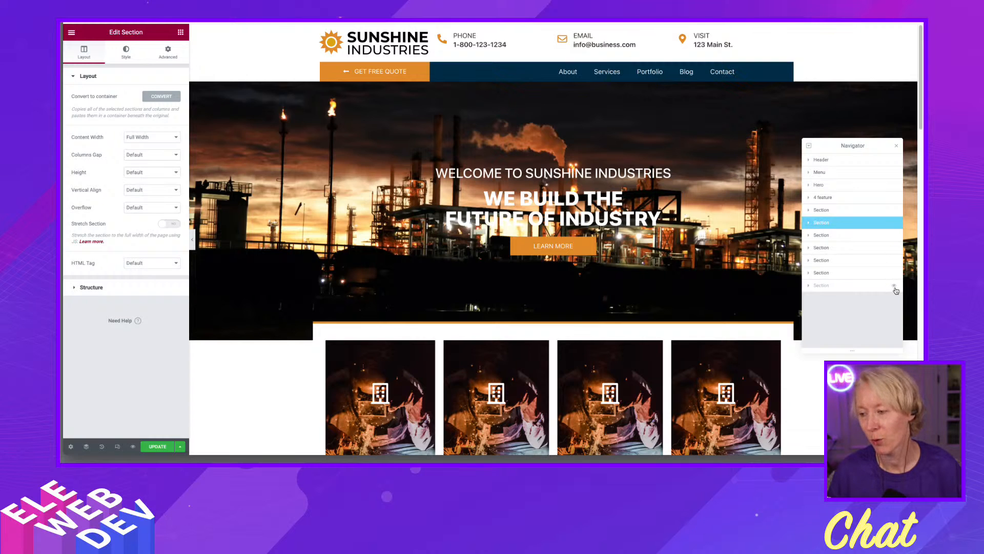
pyautogui.click(894, 286)
pyautogui.click(149, 448)
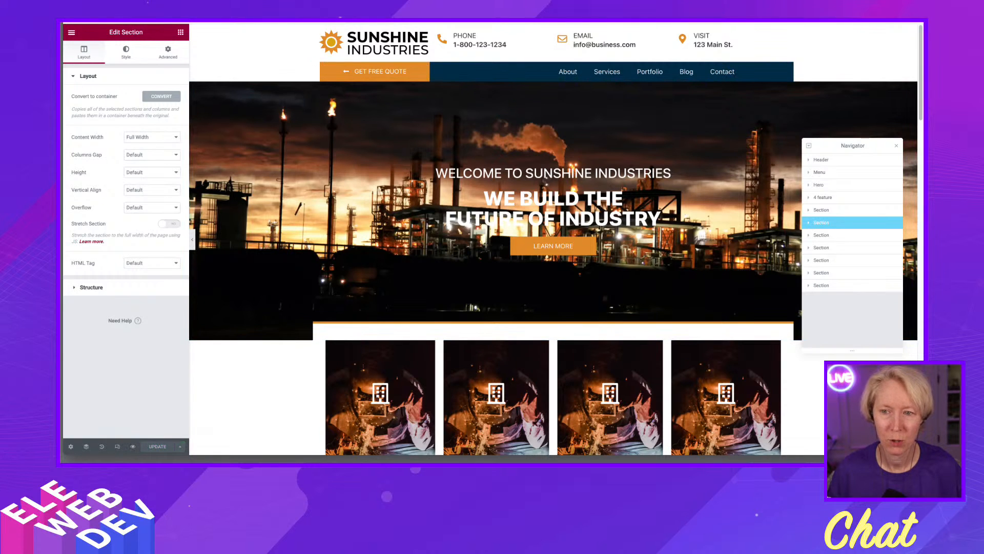
# Step: Reload the published page and examine how its sections respond as the browser window is narrowed
pyautogui.hotkey('ctrl', 'Tab')
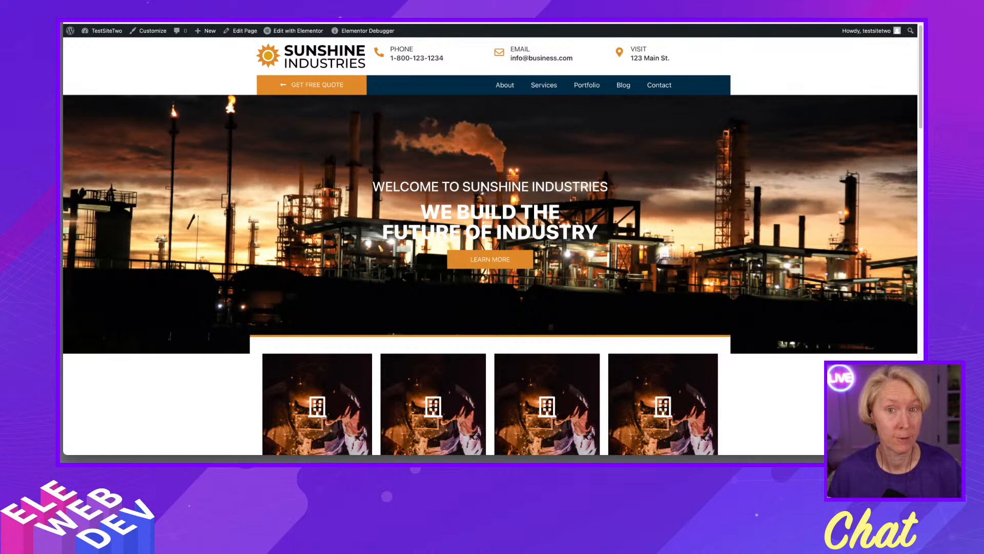
pyautogui.press('super+r')
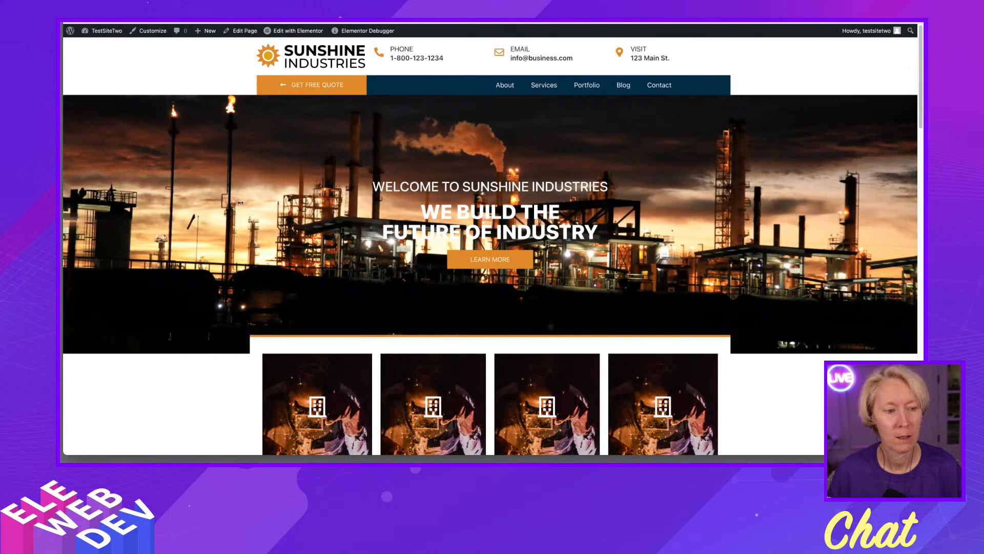
pyautogui.moveTo(921, 190); pyautogui.dragTo(579, 210)
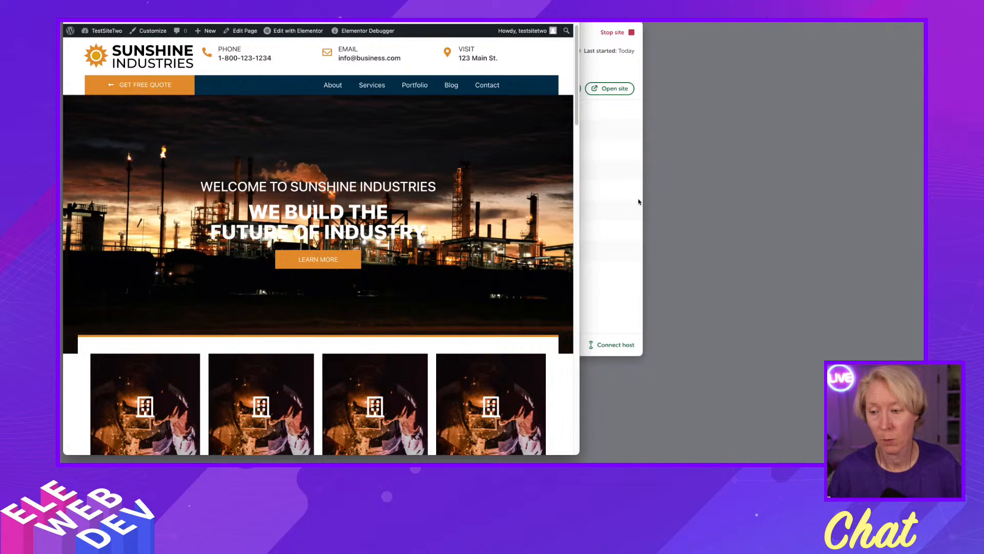
pyautogui.moveTo(579, 205); pyautogui.dragTo(510, 207)
pyautogui.scroll(-10, 309, 218)
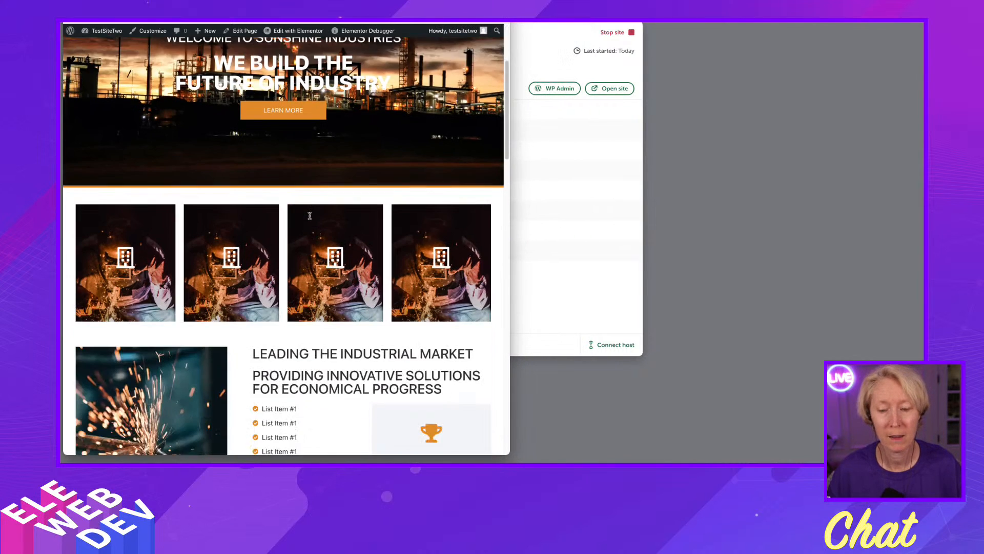
pyautogui.scroll(-10, 309, 218)
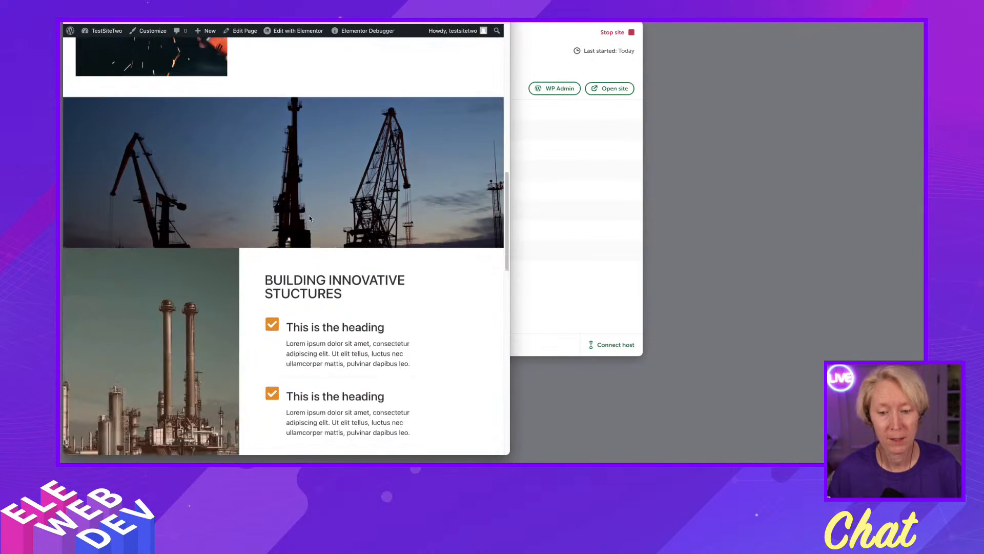
pyautogui.scroll(-2, 308, 218)
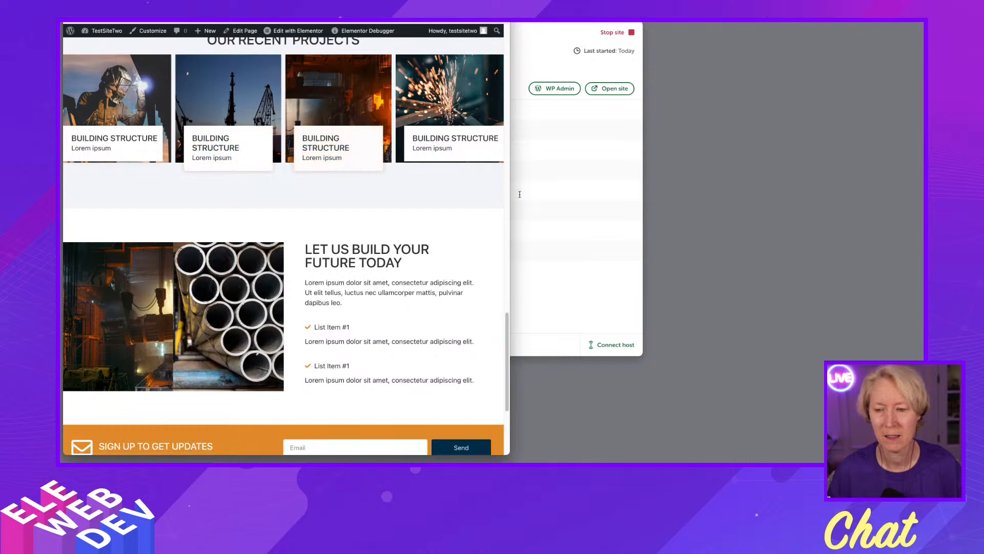
# Step: Narrow the browser window further and examine the recent projects, sign-up bar and footer layout
pyautogui.moveTo(510, 202); pyautogui.dragTo(458, 202)
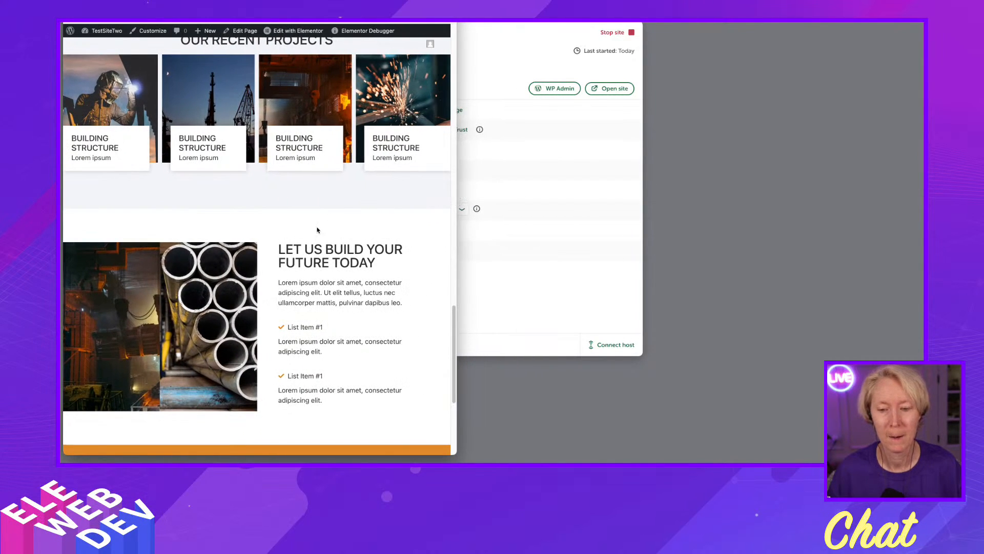
pyautogui.scroll(-2, 318, 226)
pyautogui.scroll(-2, 316, 226)
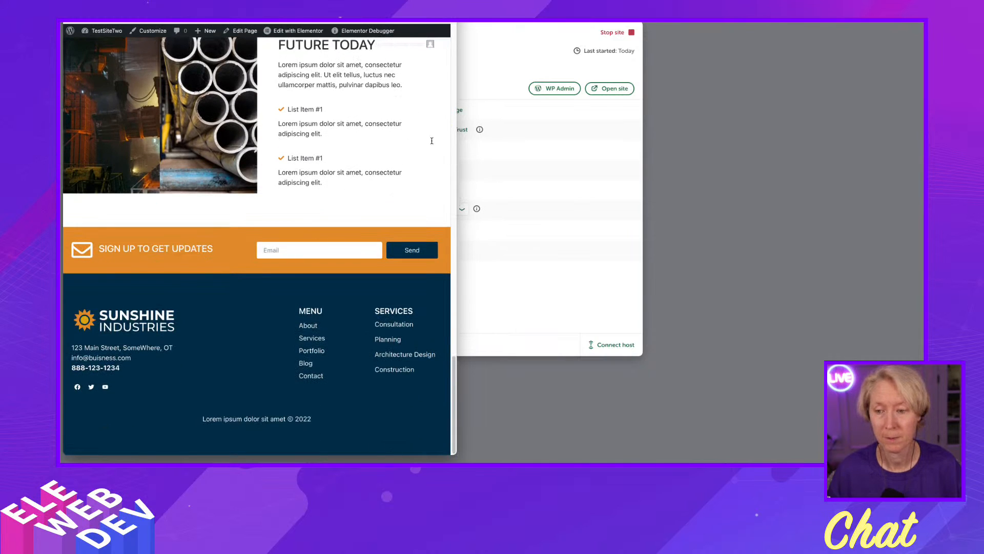
# Step: Narrow the browser window to phone width and examine the feature boxes, hero and stacked header of the published page
pyautogui.moveTo(457, 139); pyautogui.dragTo(336, 144)
pyautogui.scroll(12, 162, 202)
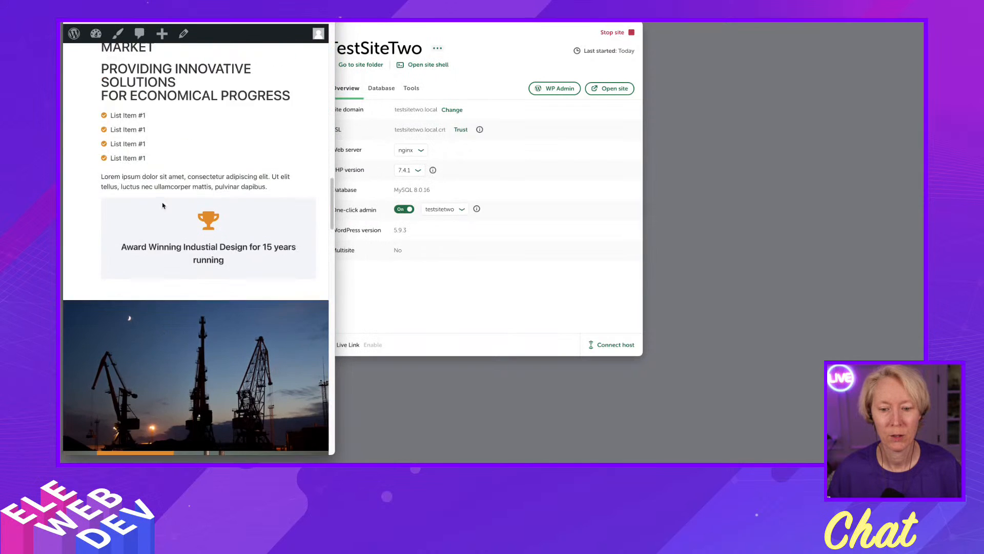
pyautogui.scroll(3, 162, 205)
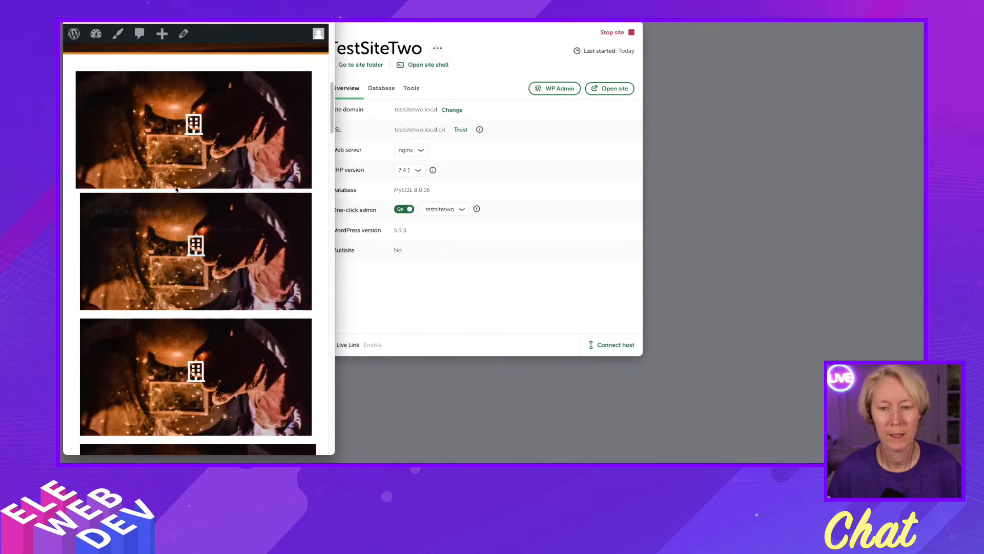
pyautogui.moveTo(335, 160); pyautogui.dragTo(268, 161)
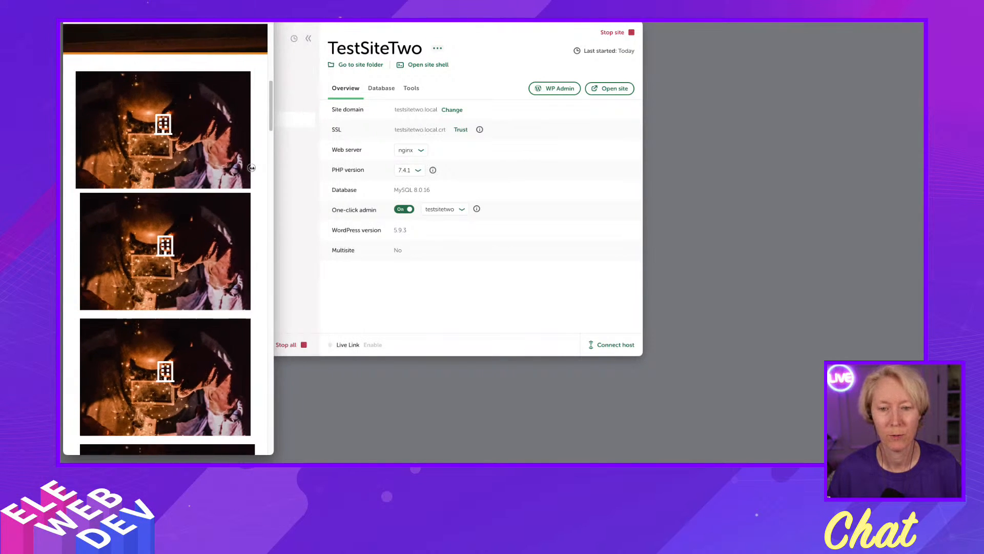
pyautogui.scroll(5, 186, 197)
pyautogui.scroll(3, 186, 198)
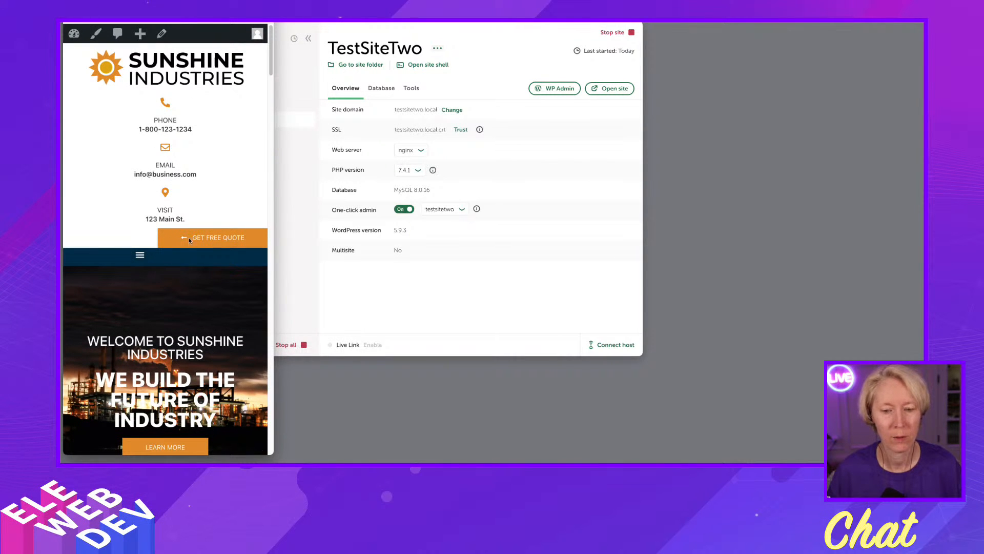
# Step: Examine the remaining sections at phone width down to the recent projects, and widen the browser window back to full desktop width
pyautogui.scroll(-10, 234, 236)
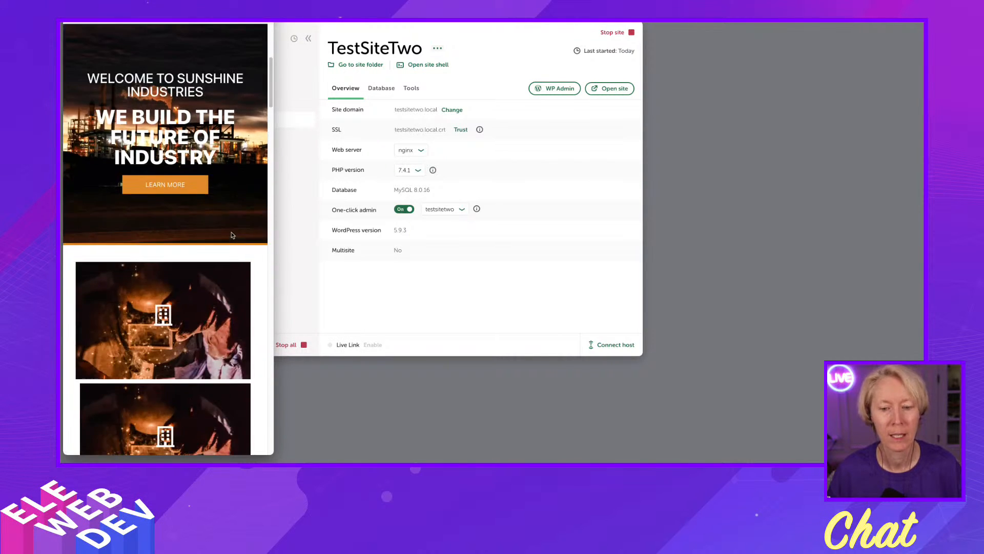
pyautogui.scroll(-7, 230, 233)
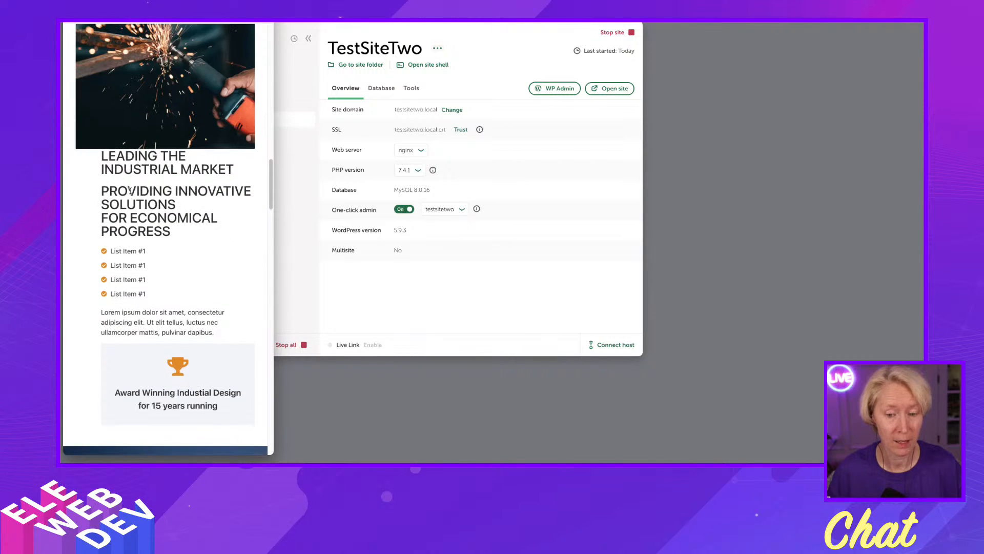
pyautogui.scroll(-8, 131, 191)
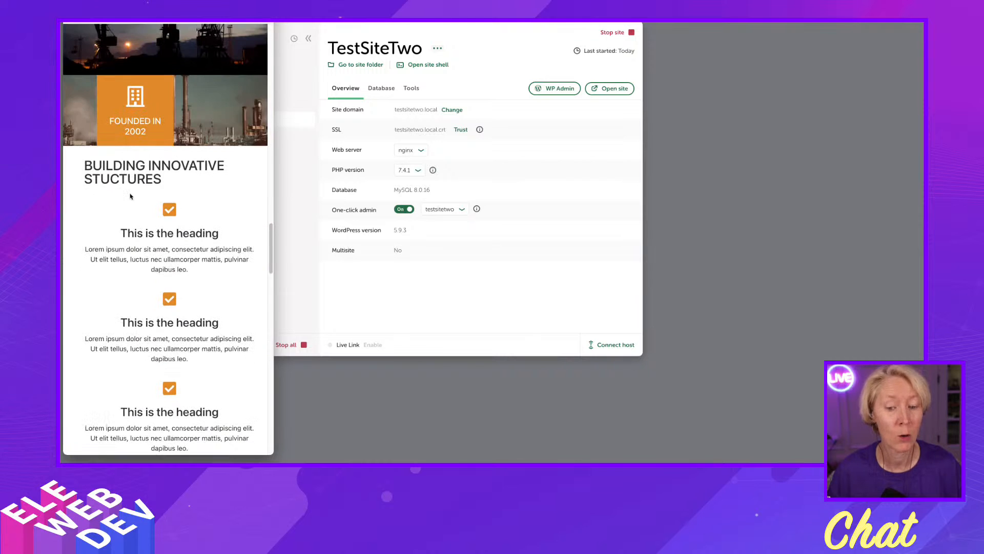
pyautogui.scroll(-8, 131, 196)
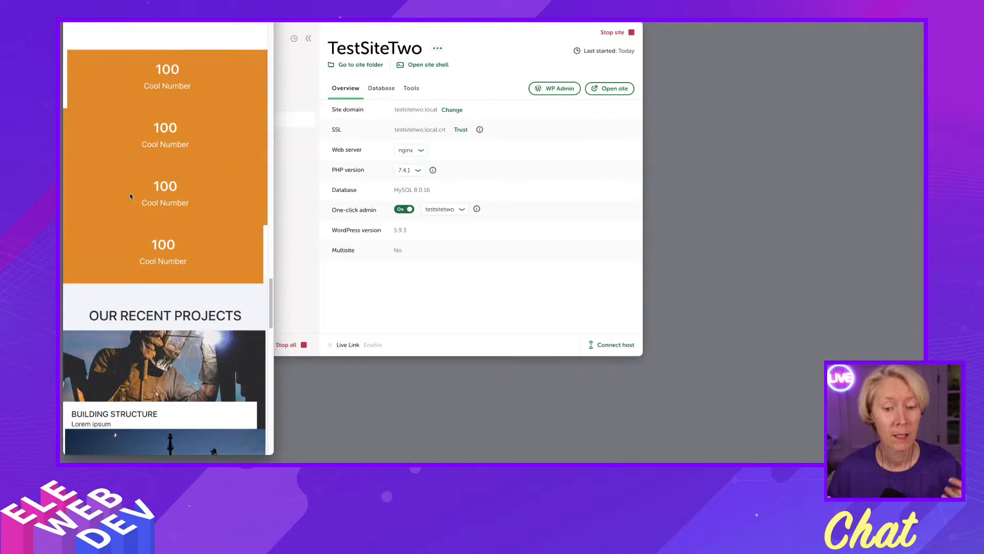
pyautogui.scroll(-2, 130, 196)
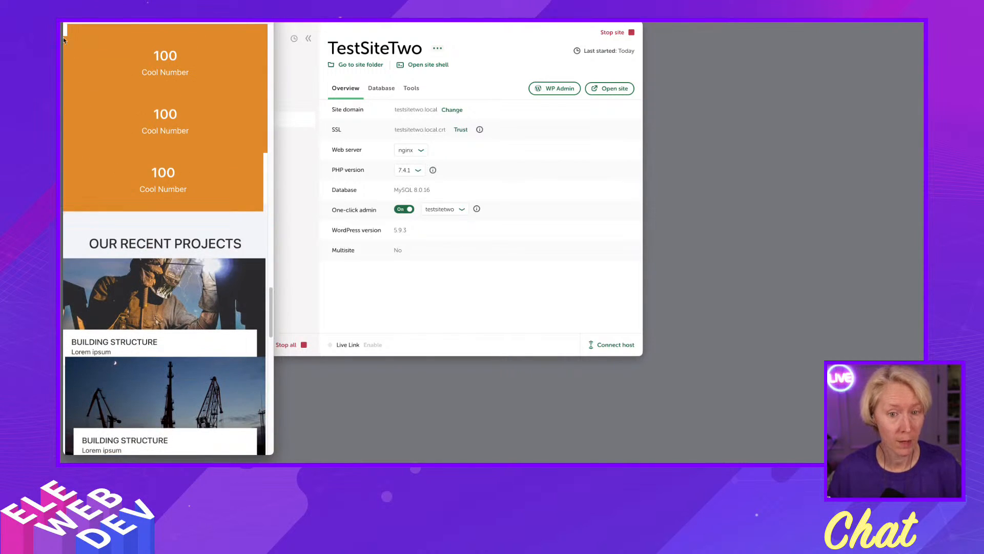
pyautogui.scroll(-6, 217, 248)
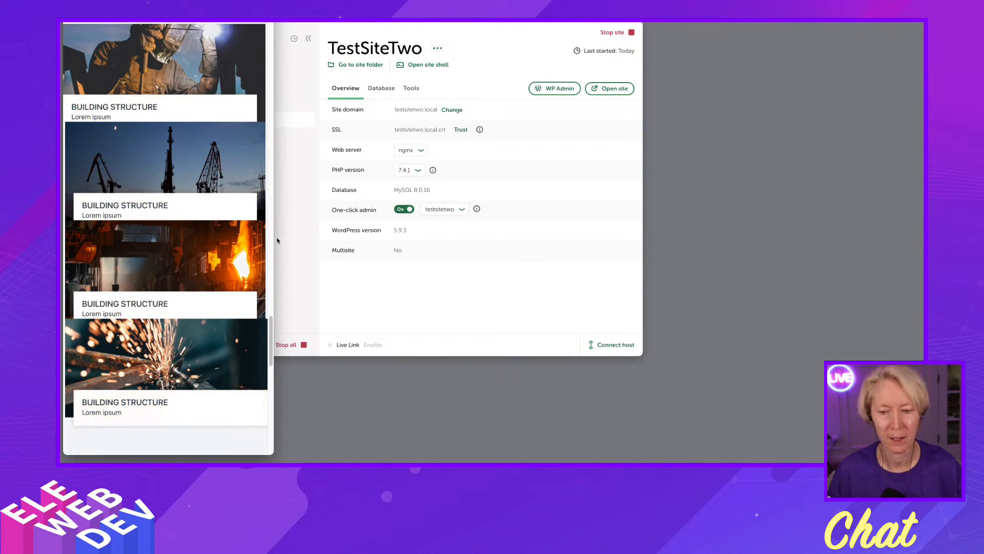
pyautogui.moveTo(274, 237); pyautogui.dragTo(921, 215)
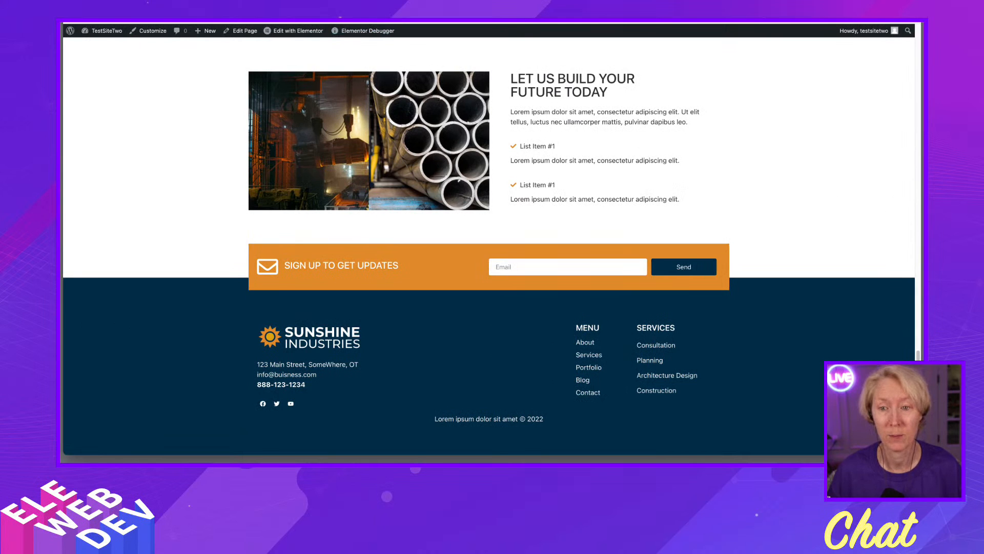
# Step: Return to the Elementor editor and hide the Hero, 4 feature and all seven unnamed sections in the Navigator
pyautogui.click(264, 21)
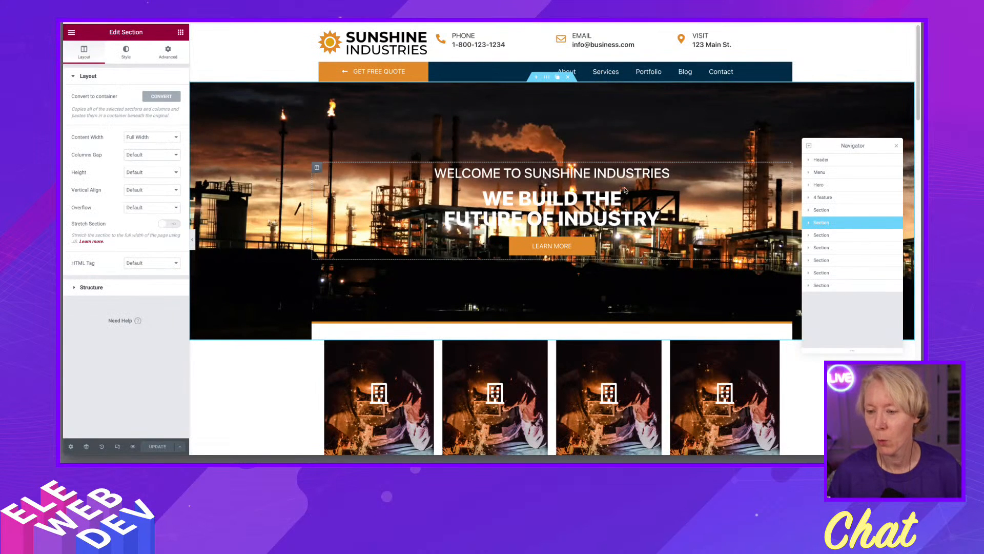
pyautogui.click(893, 186)
pyautogui.click(894, 186)
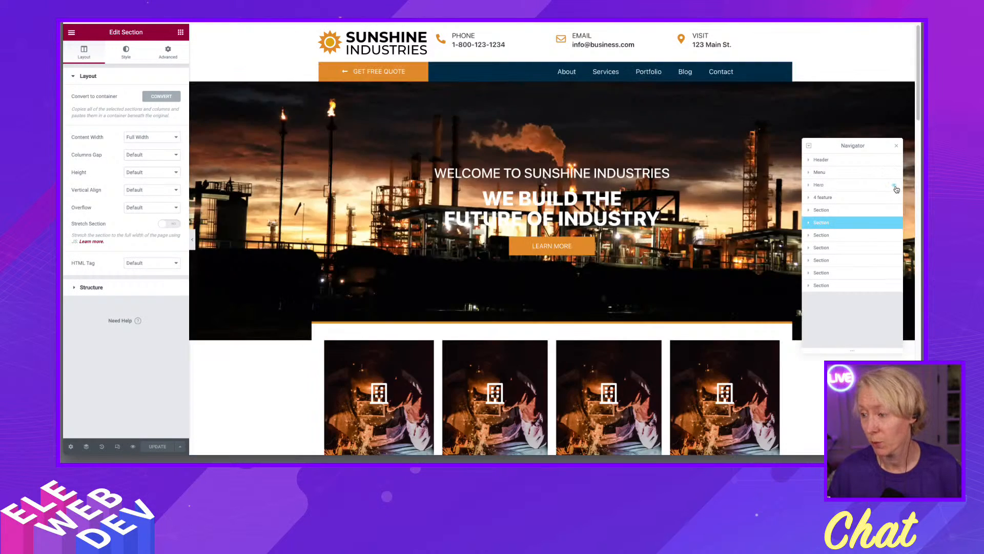
pyautogui.click(895, 186)
pyautogui.click(894, 197)
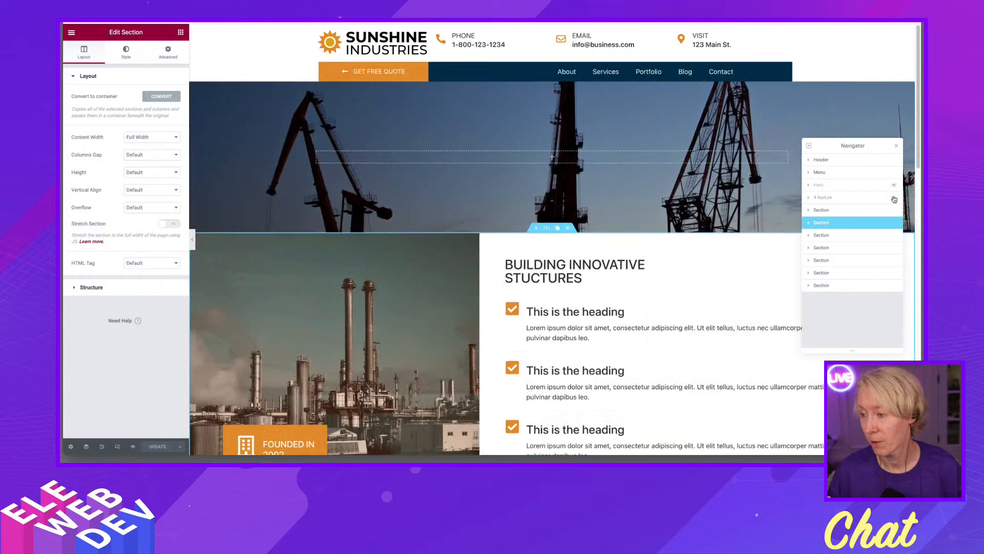
pyautogui.click(893, 211)
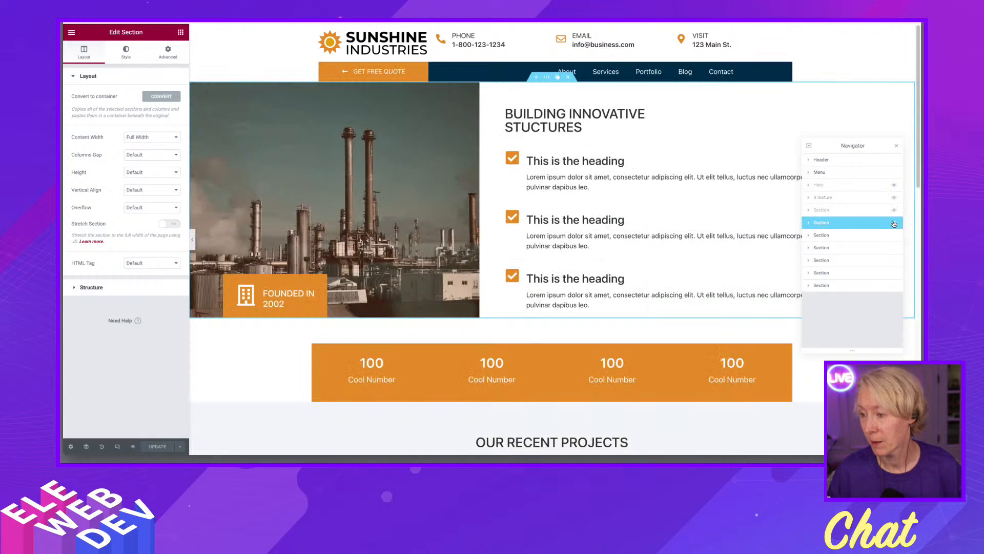
pyautogui.click(893, 224)
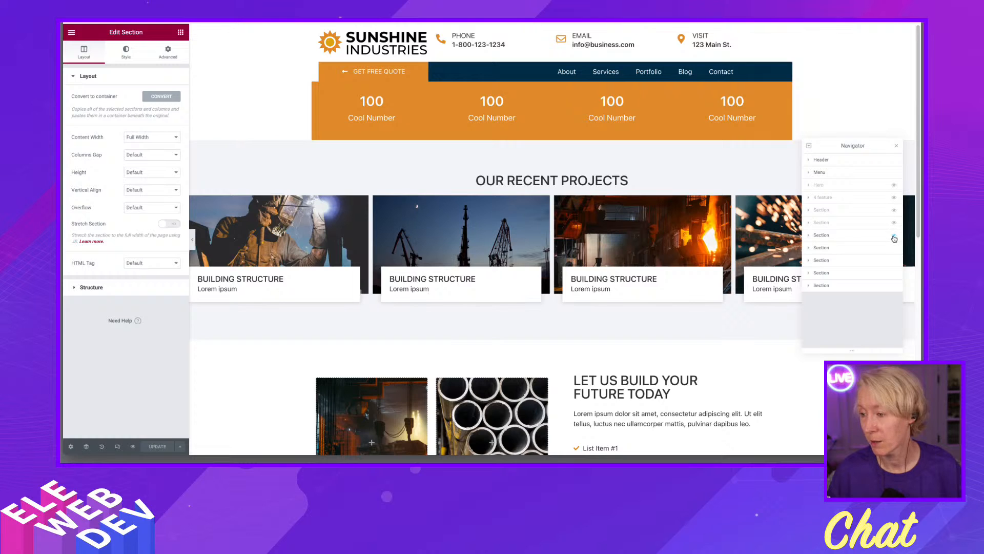
pyautogui.click(894, 235)
pyautogui.click(894, 248)
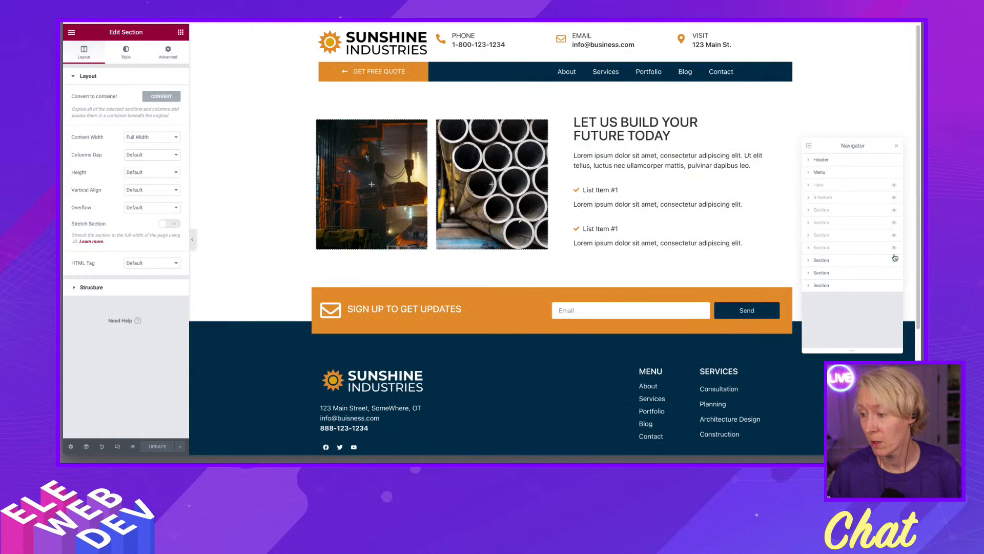
pyautogui.click(894, 260)
pyautogui.click(894, 272)
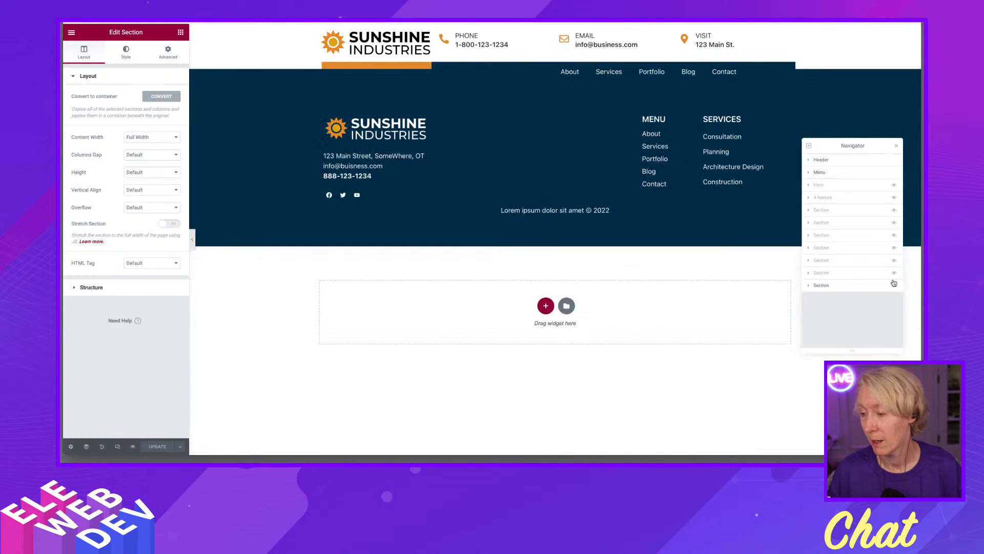
pyautogui.click(893, 285)
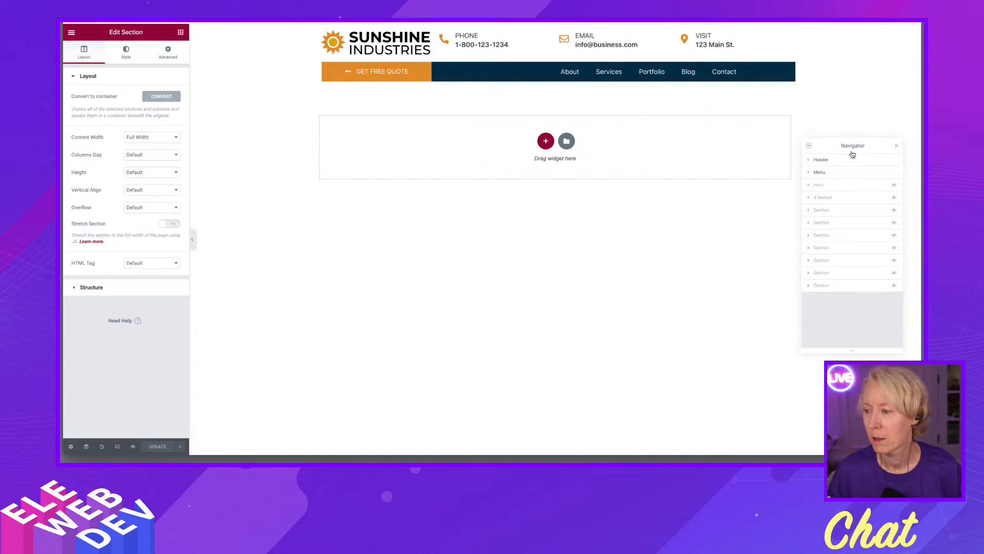
# Step: Move the Navigator slightly aside and convert the Header section to a container
pyautogui.moveTo(851, 141)
pyautogui.mouseDown()
pyautogui.moveTo(858, 139)
pyautogui.moveTo(851, 136)
pyautogui.mouseUp()
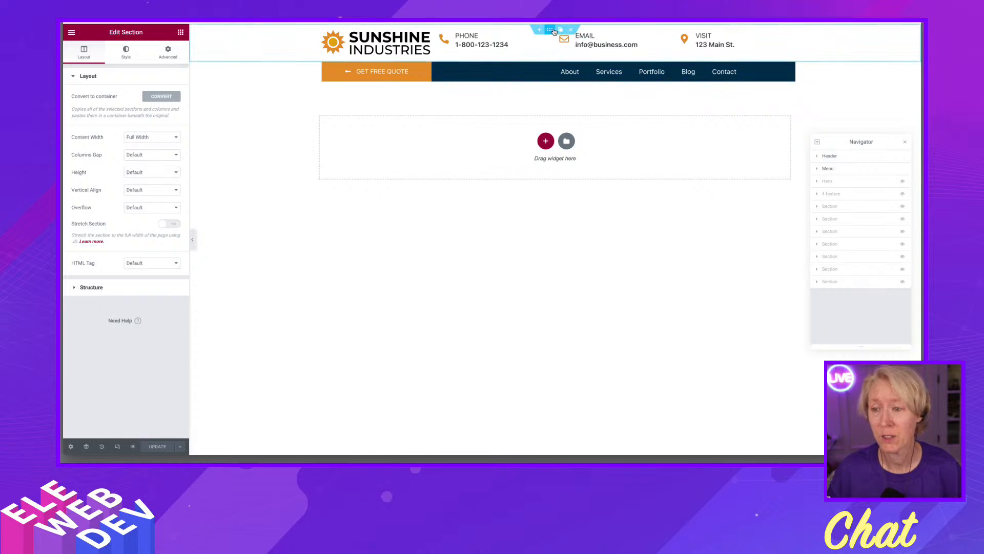
pyautogui.click(551, 31)
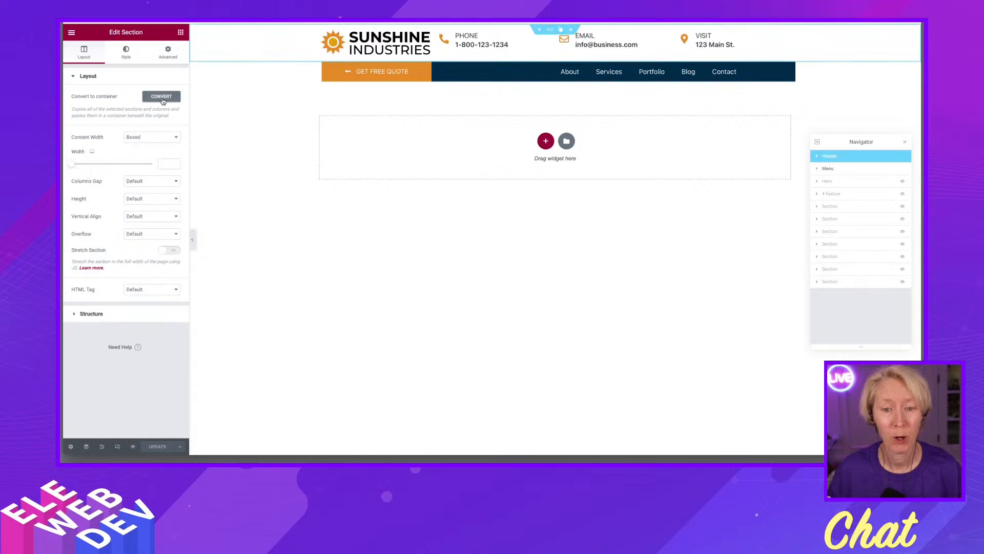
pyautogui.click(161, 98)
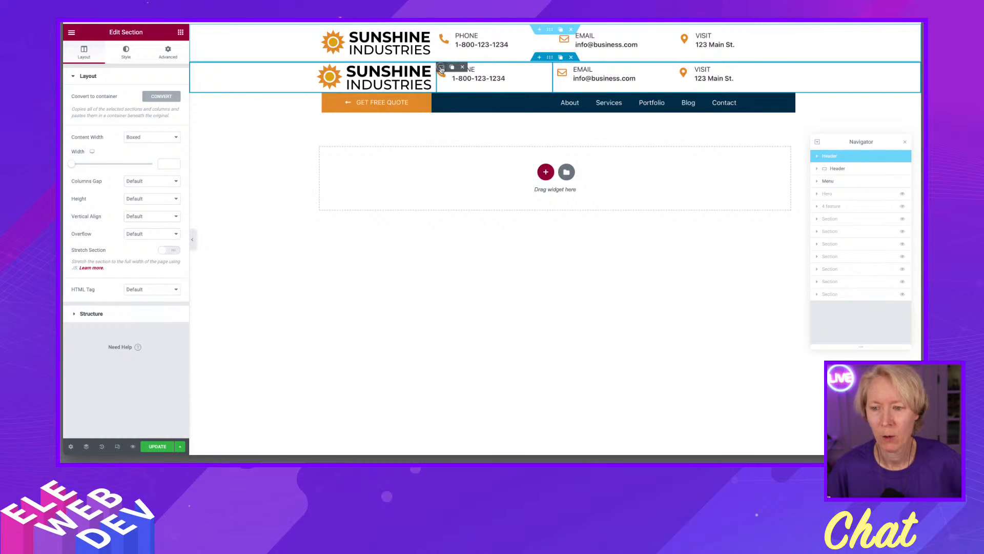
# Step: Edit the phone container in the converted header and set its Justify Content to Center
pyautogui.rightClick(441, 69)
pyautogui.click(461, 73)
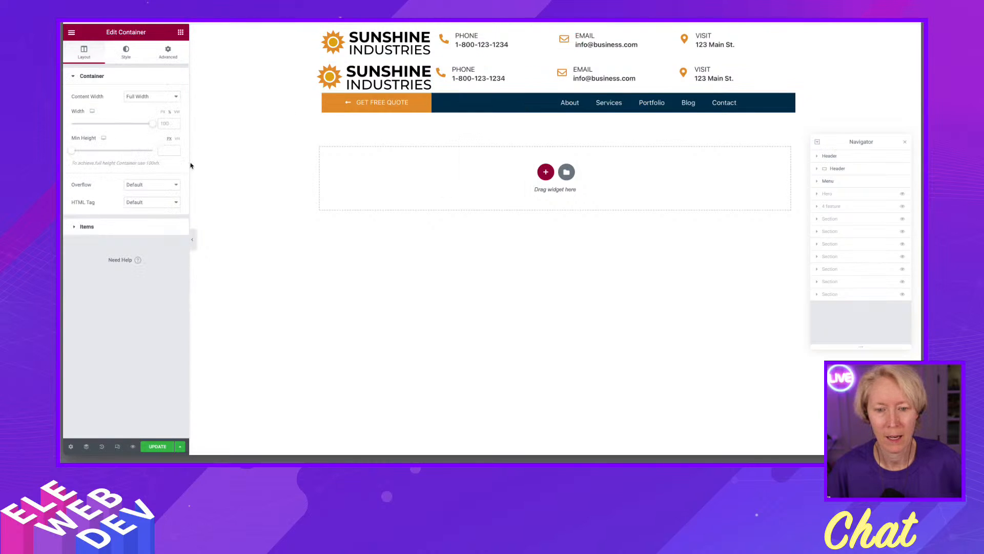
pyautogui.click(119, 227)
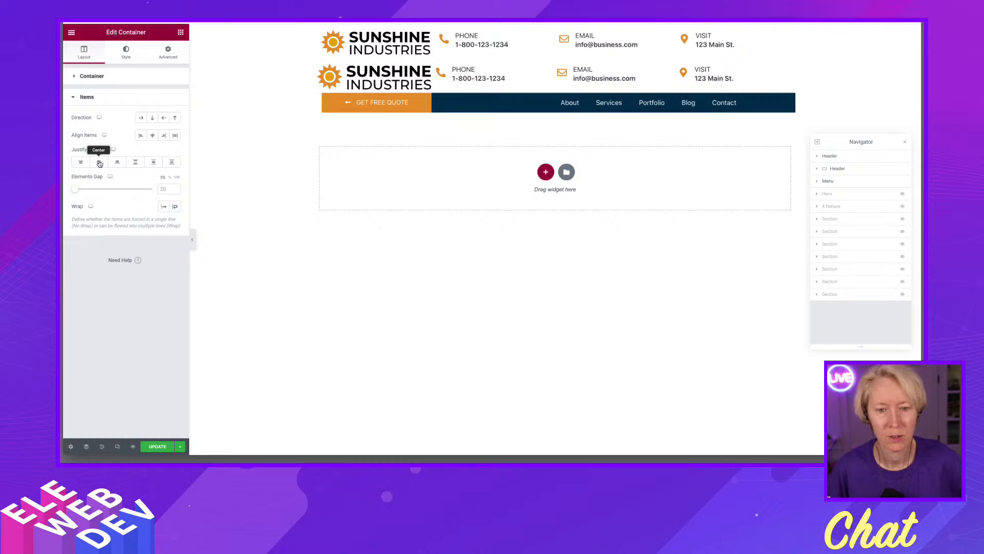
pyautogui.click(99, 163)
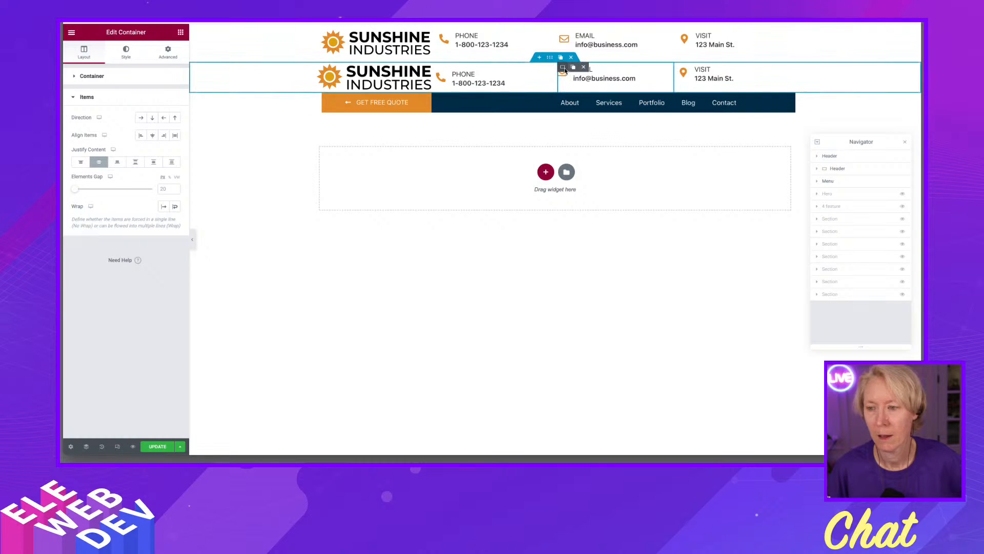
# Step: Copy the phone container and paste its style onto the email and visit containers of the converted header
pyautogui.rightClick(563, 70)
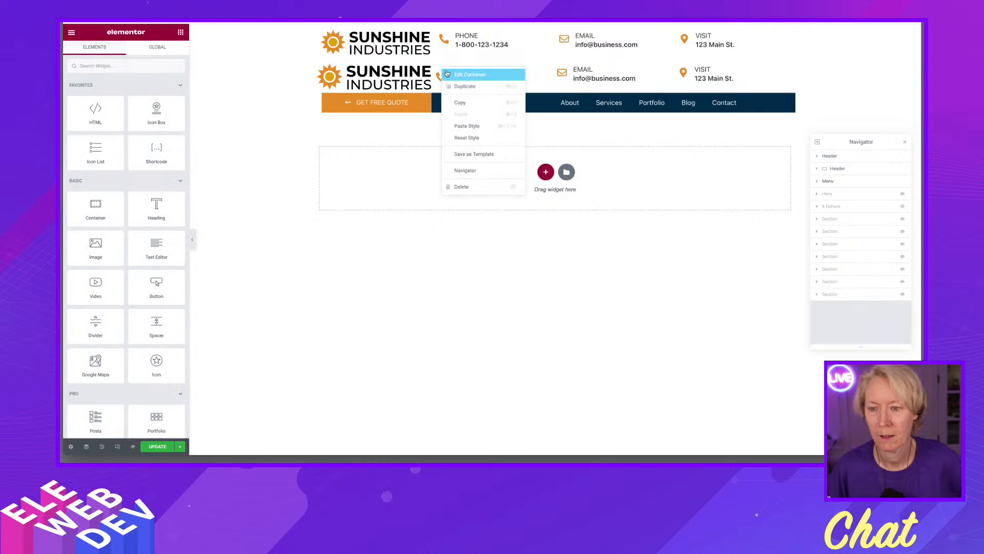
pyautogui.click(464, 103)
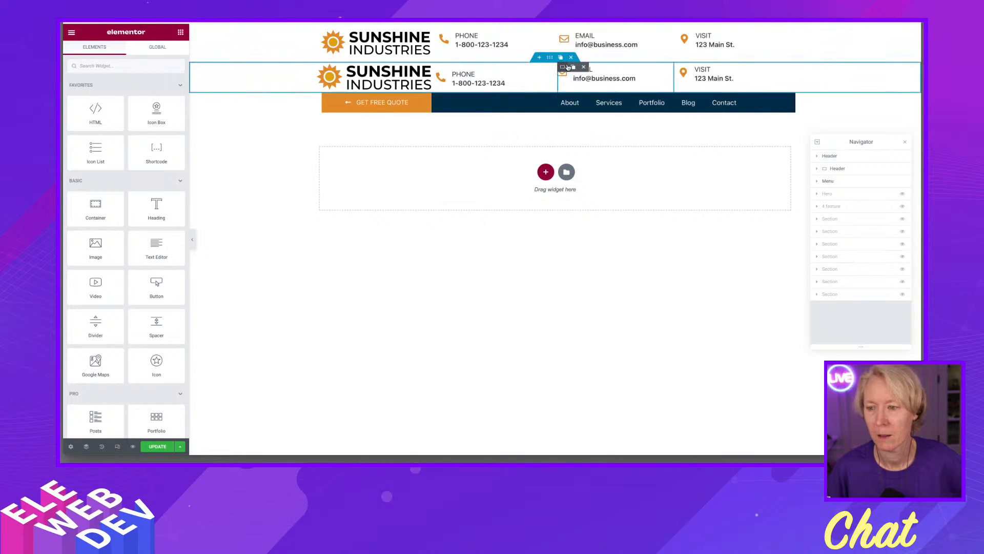
pyautogui.rightClick(562, 68)
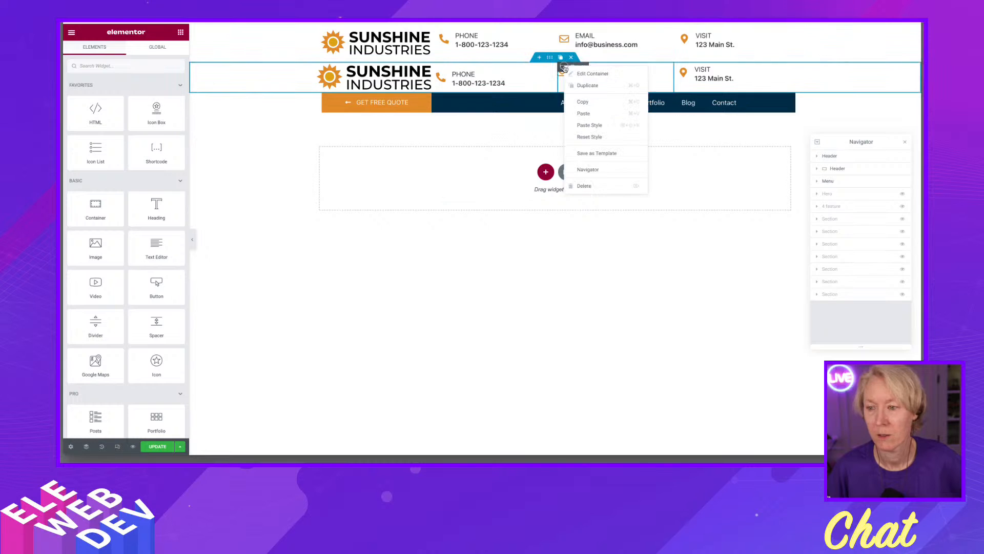
pyautogui.click(586, 125)
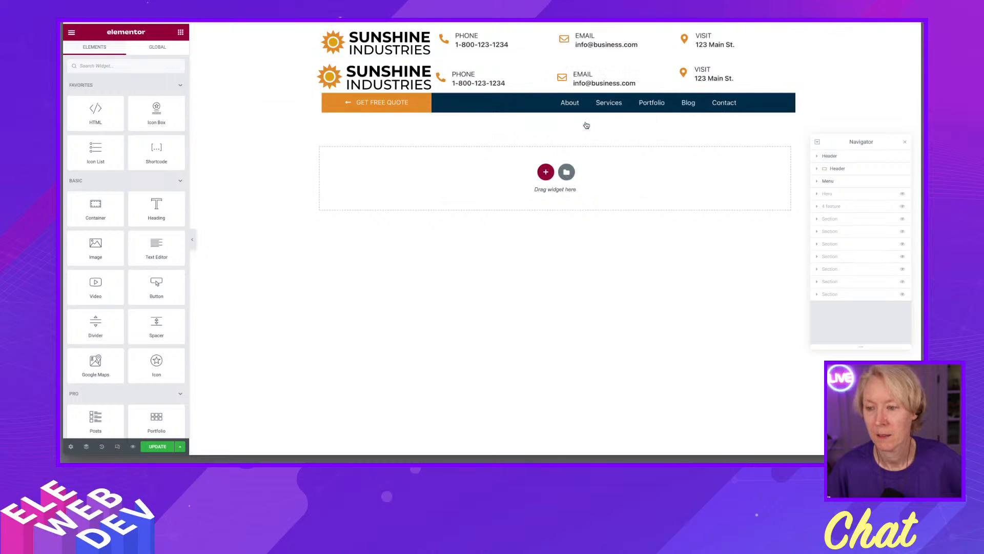
pyautogui.rightClick(685, 70)
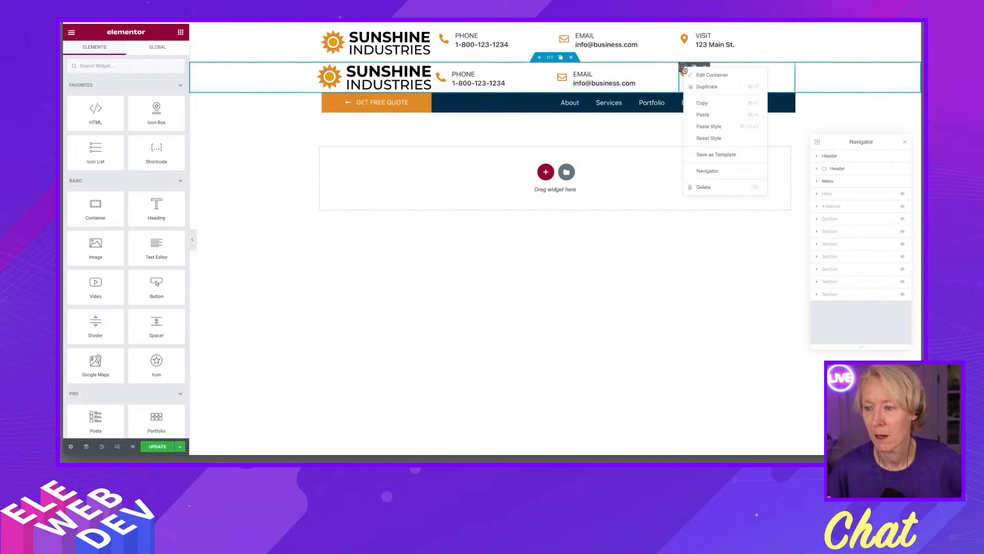
pyautogui.click(698, 126)
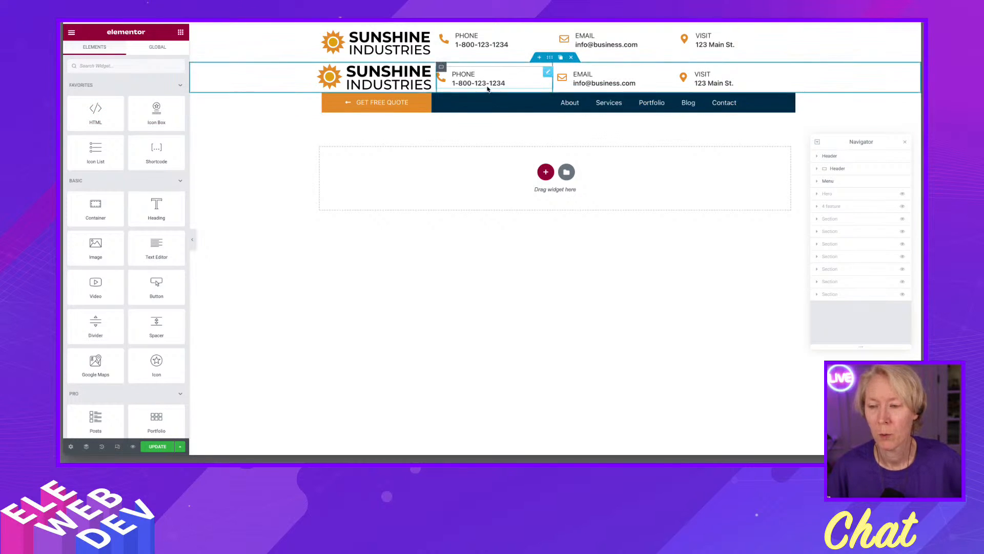
# Step: Turn on responsive mode and compare the original and converted headers at tablet and mobile sizes
pyautogui.click(119, 447)
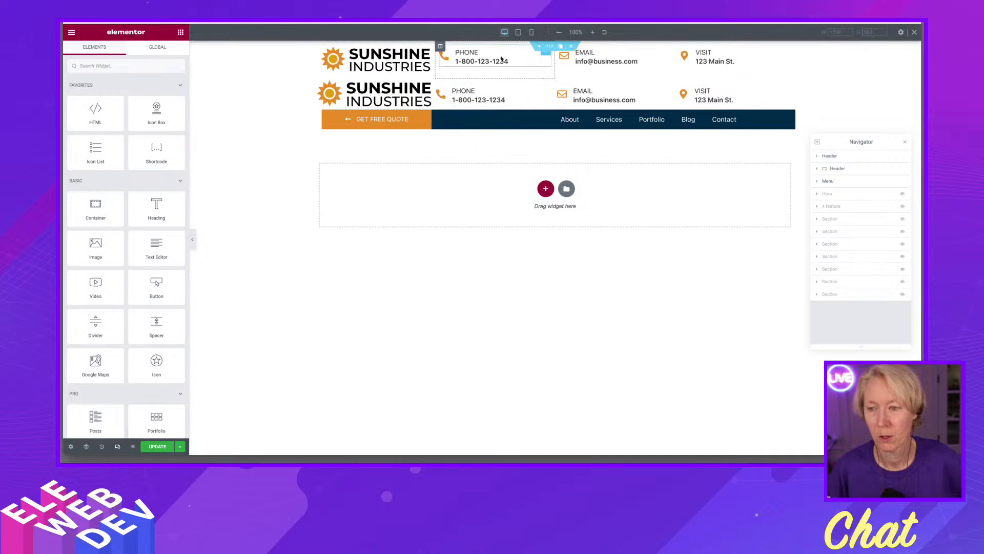
pyautogui.click(519, 33)
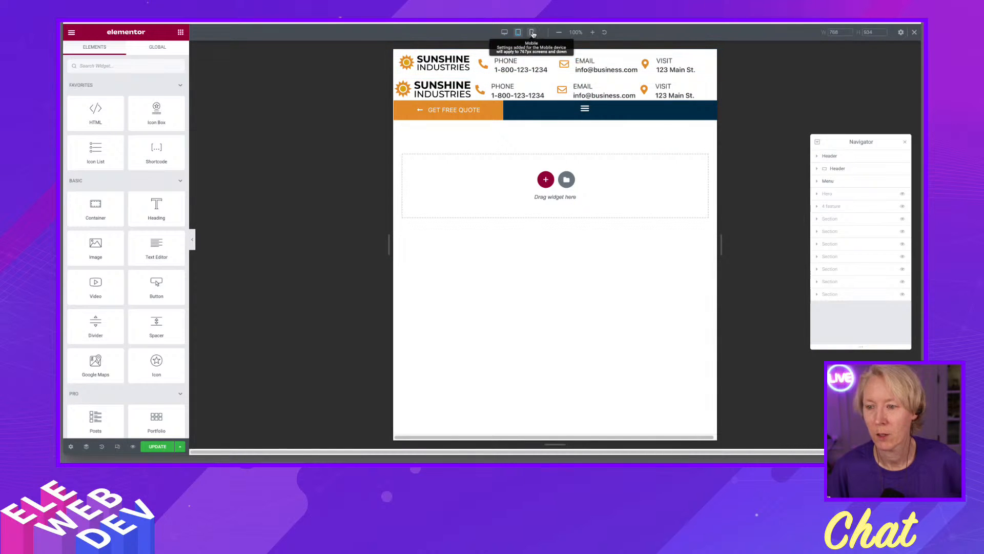
pyautogui.click(533, 34)
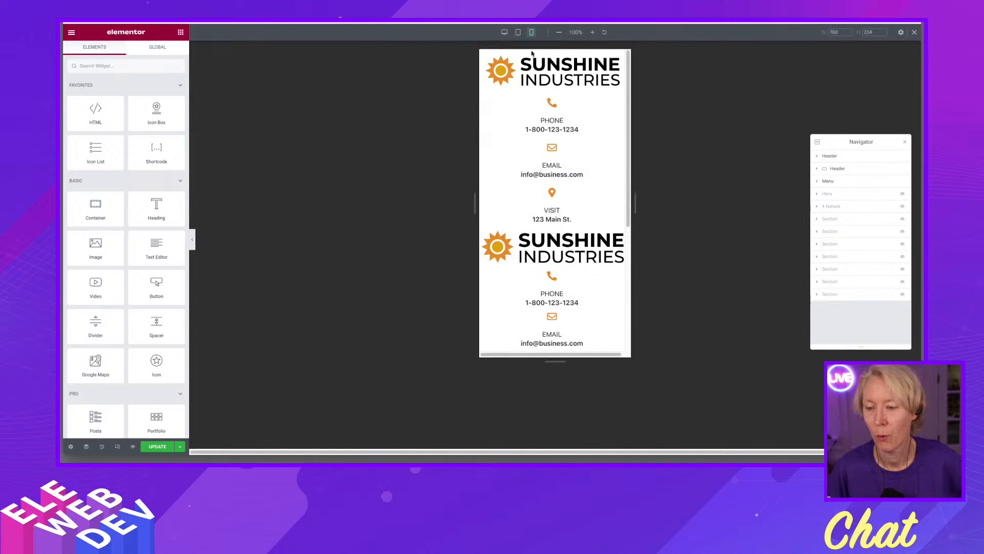
pyautogui.scroll(-2, 531, 206)
pyautogui.scroll(-2, 530, 206)
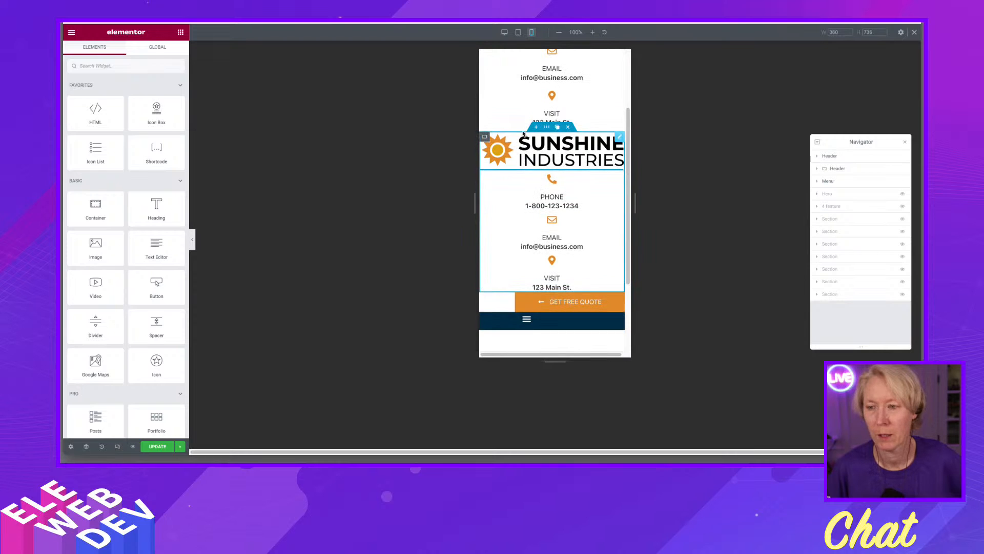
# Step: Return to the desktop preview and set the Vertical Align of the original header's phone column to Middle
pyautogui.click(505, 32)
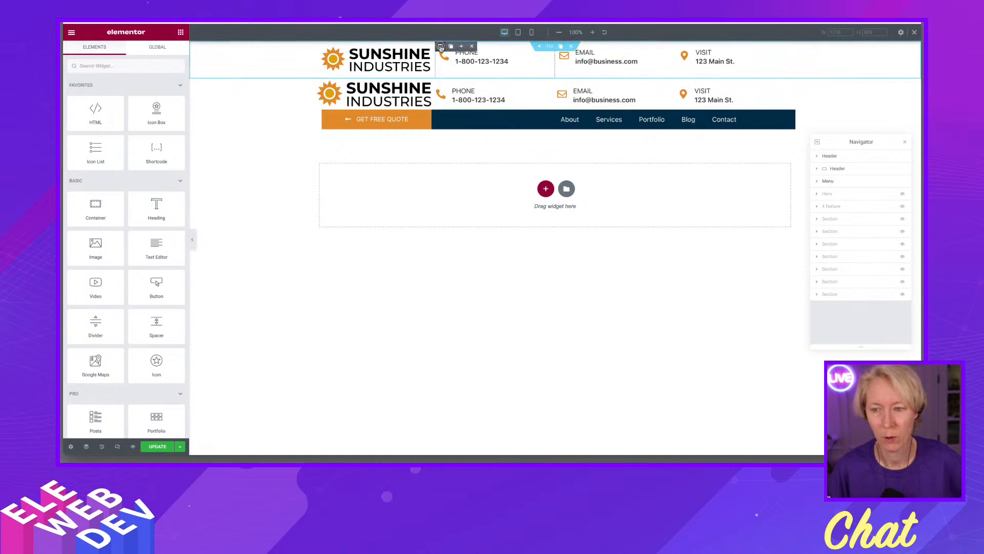
pyautogui.rightClick(440, 48)
pyautogui.click(454, 54)
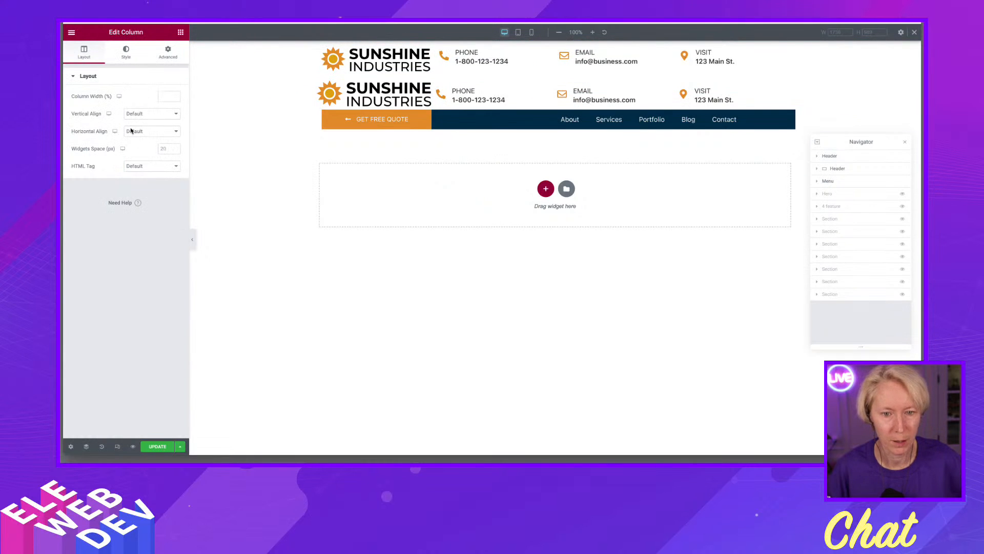
pyautogui.click(132, 131)
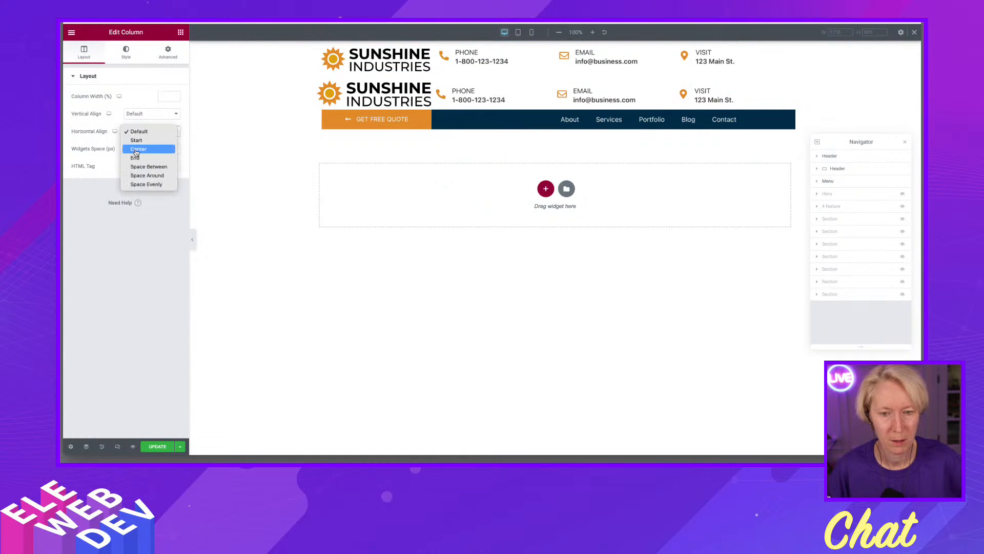
pyautogui.click(142, 114)
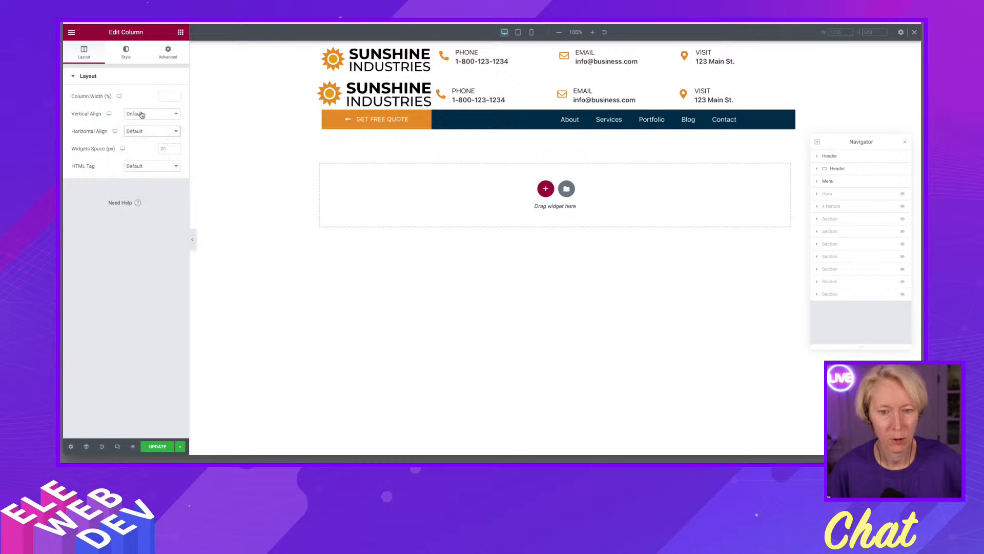
pyautogui.click(142, 115)
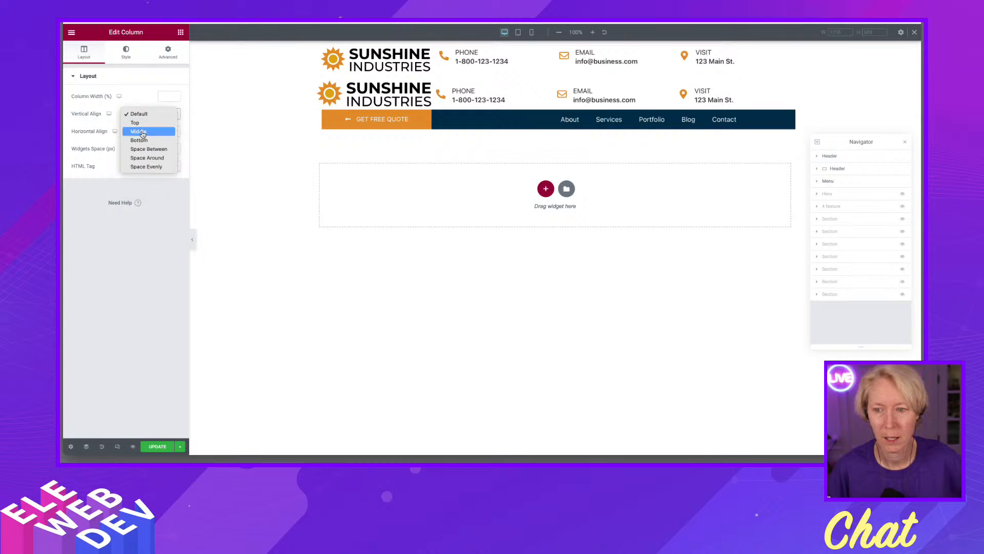
pyautogui.click(142, 133)
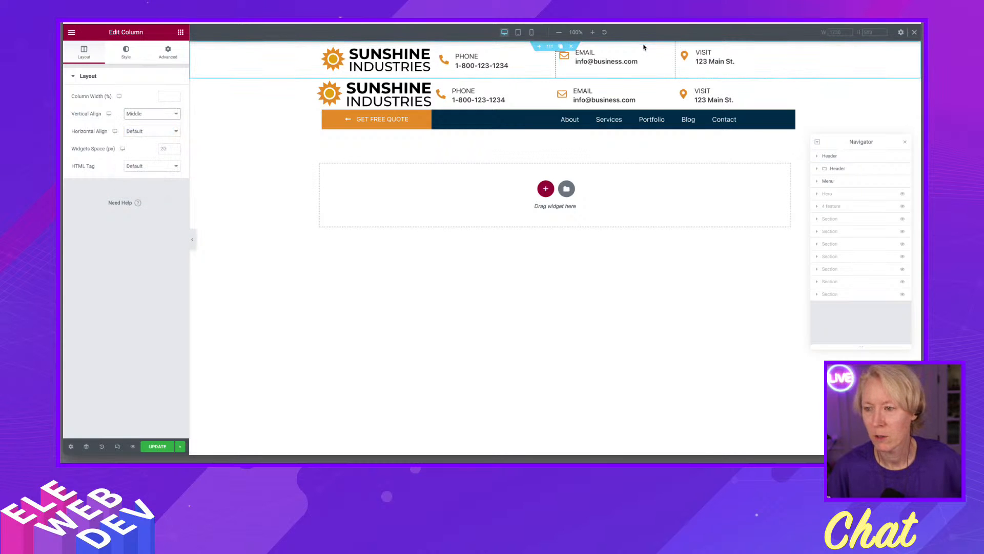
# Step: Set the Vertical Align of the visit column in the original header to Middle
pyautogui.rightClick(684, 50)
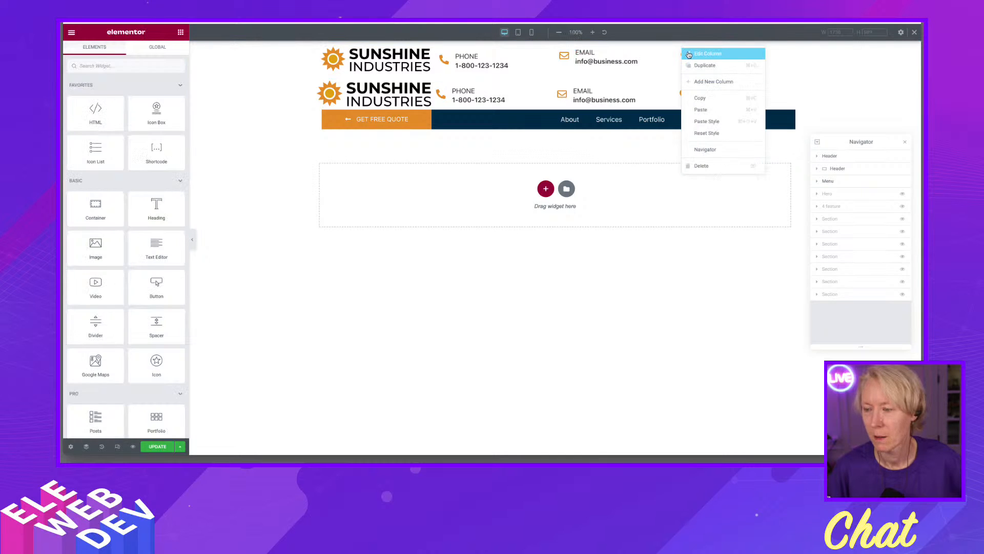
pyautogui.click(707, 54)
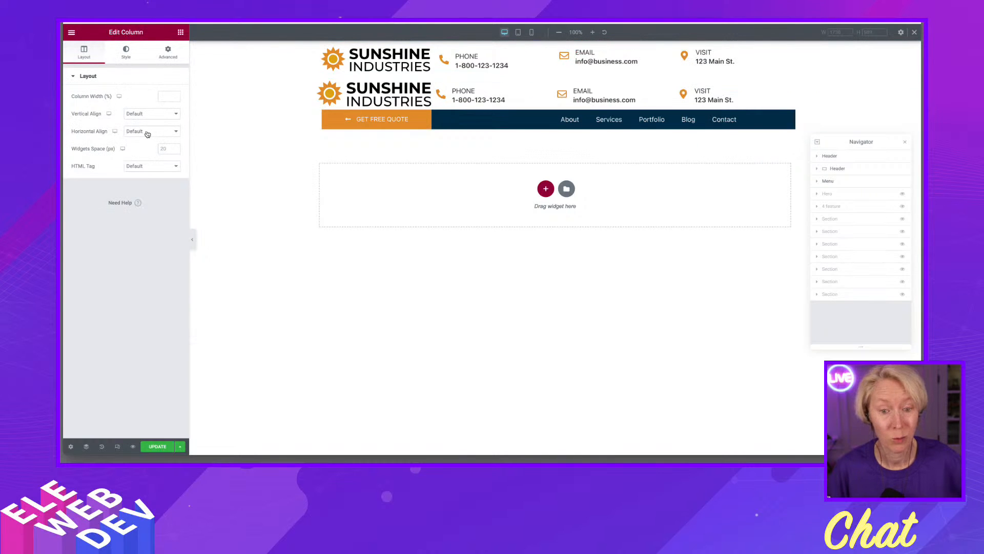
pyautogui.click(145, 114)
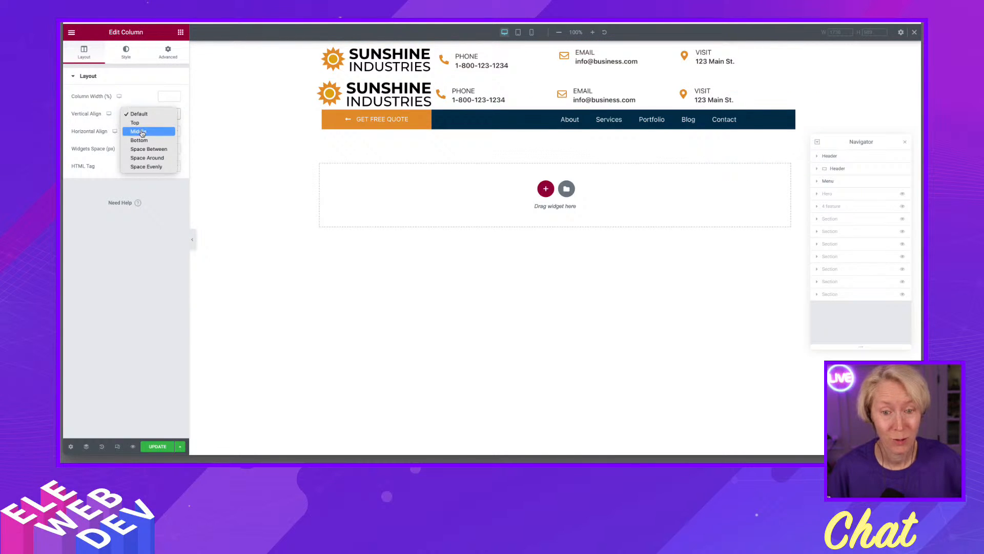
pyautogui.click(142, 132)
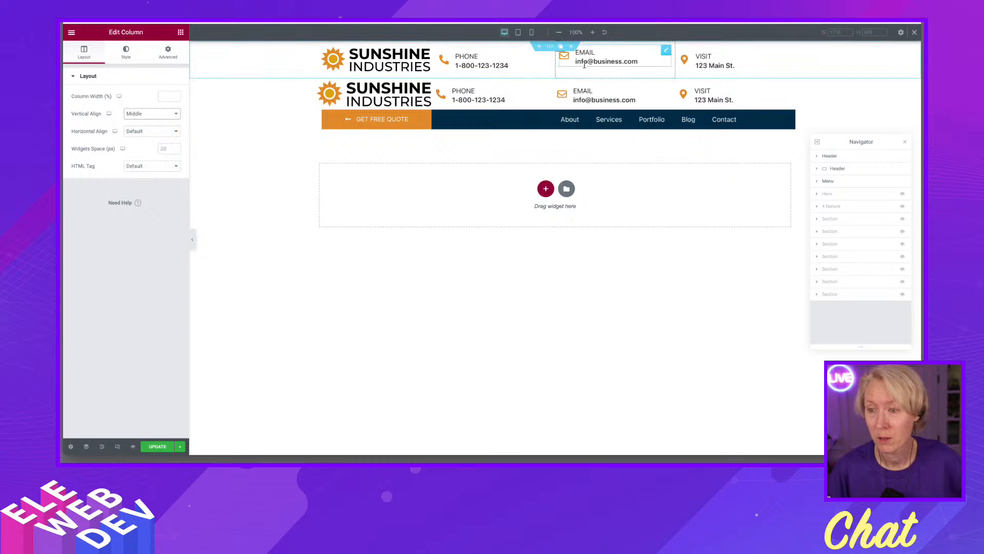
# Step: Locate the email icon box in the original header's structure and examine its content and style settings
pyautogui.rightClick(594, 54)
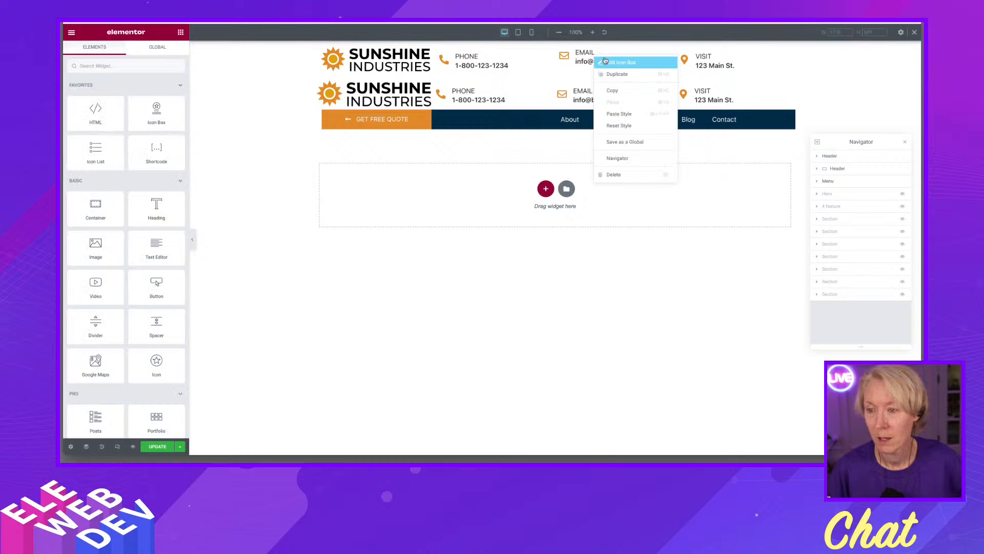
pyautogui.click(613, 60)
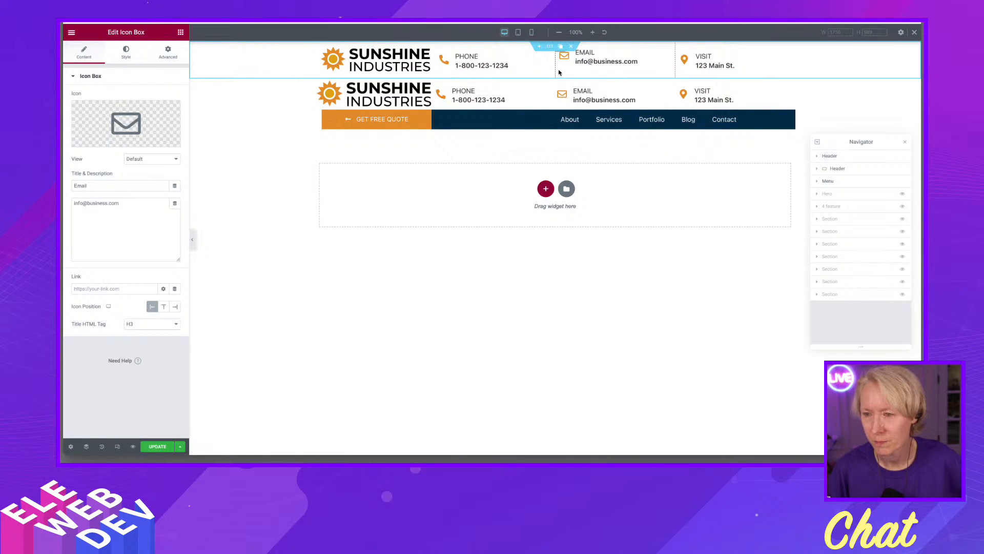
pyautogui.click(817, 156)
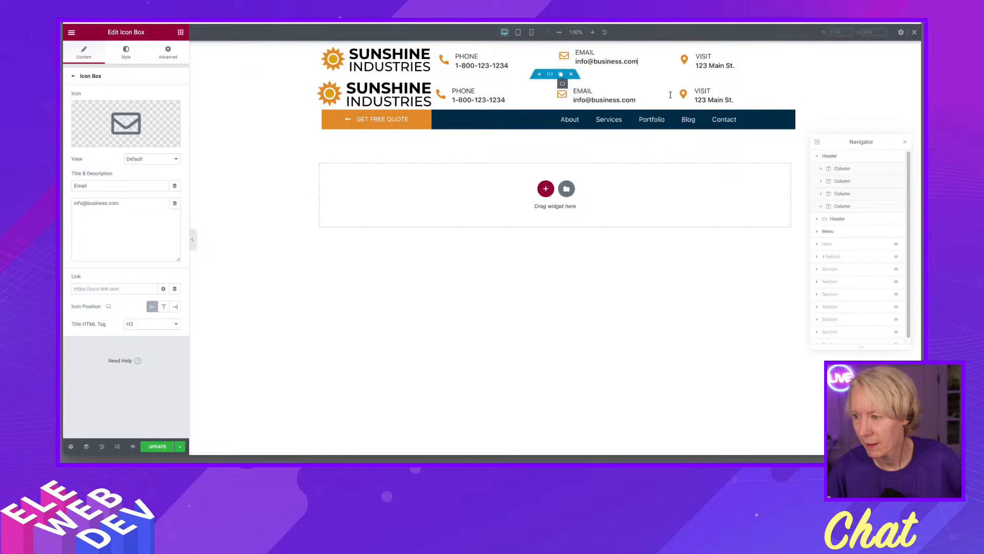
pyautogui.click(822, 170)
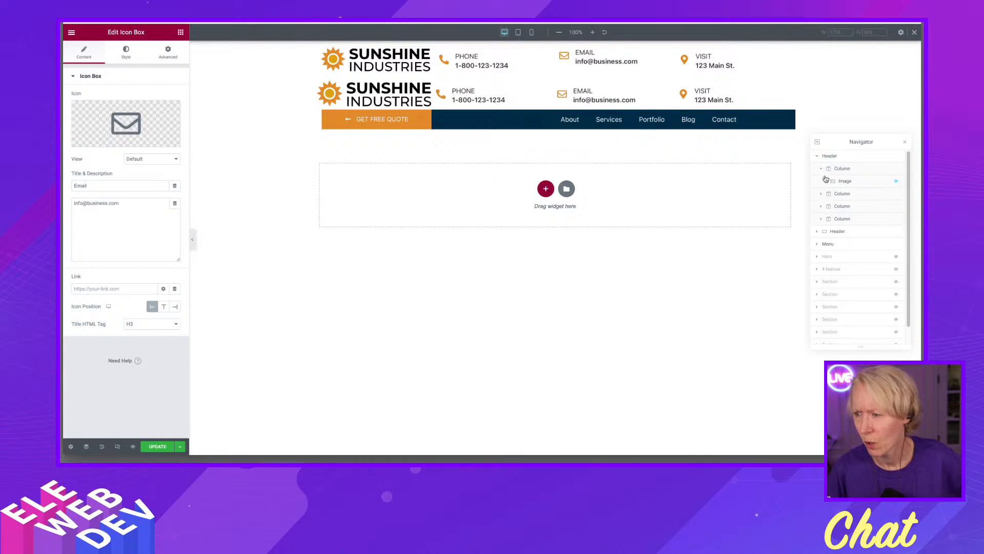
pyautogui.click(821, 207)
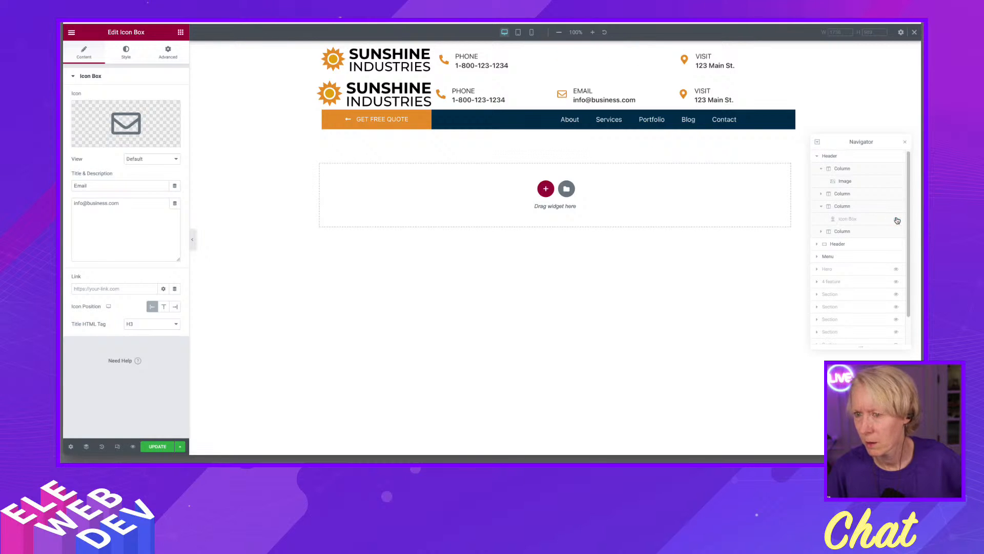
pyautogui.rightClick(848, 219)
pyautogui.click(853, 225)
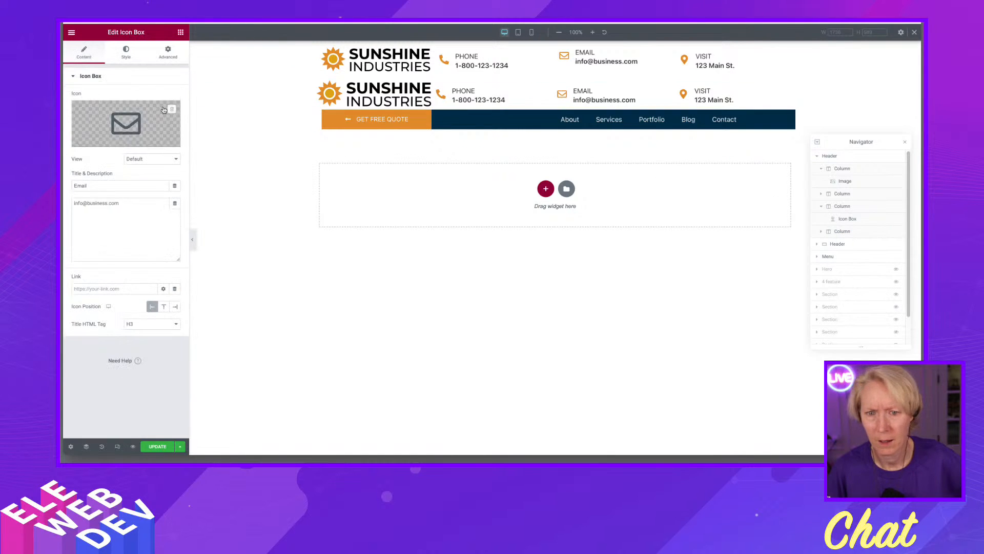
pyautogui.click(125, 53)
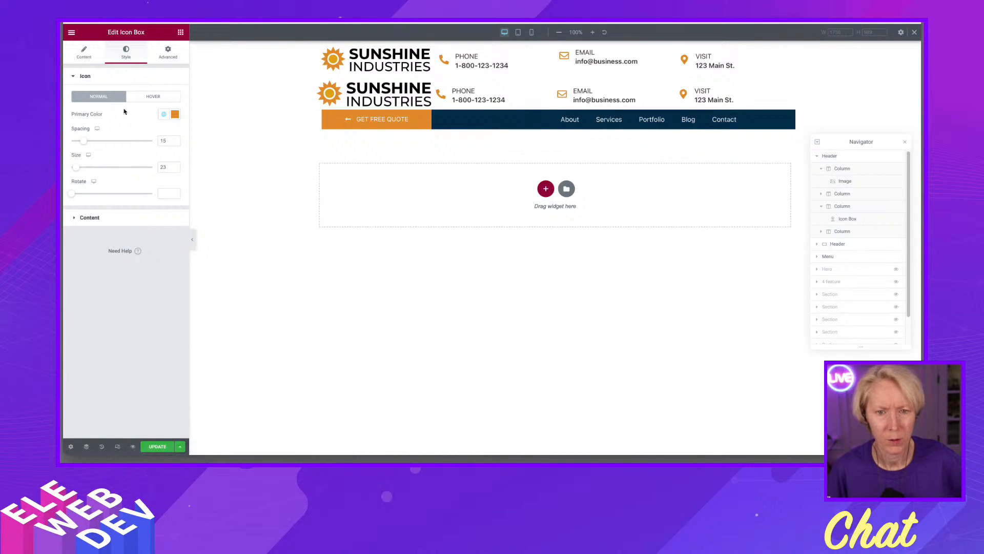
pyautogui.click(84, 53)
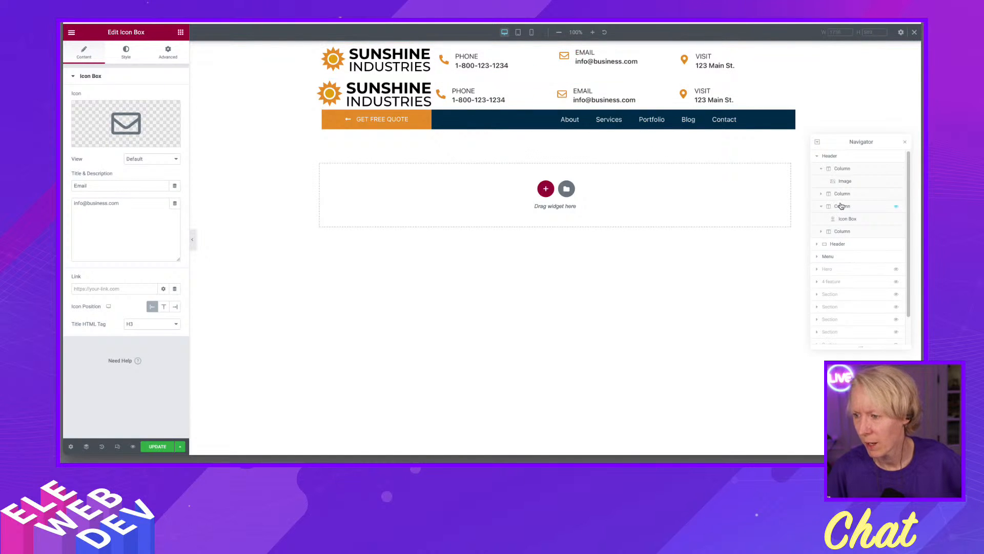
# Step: Edit the email column of the original header and set its Vertical Align to Middle
pyautogui.click(841, 206)
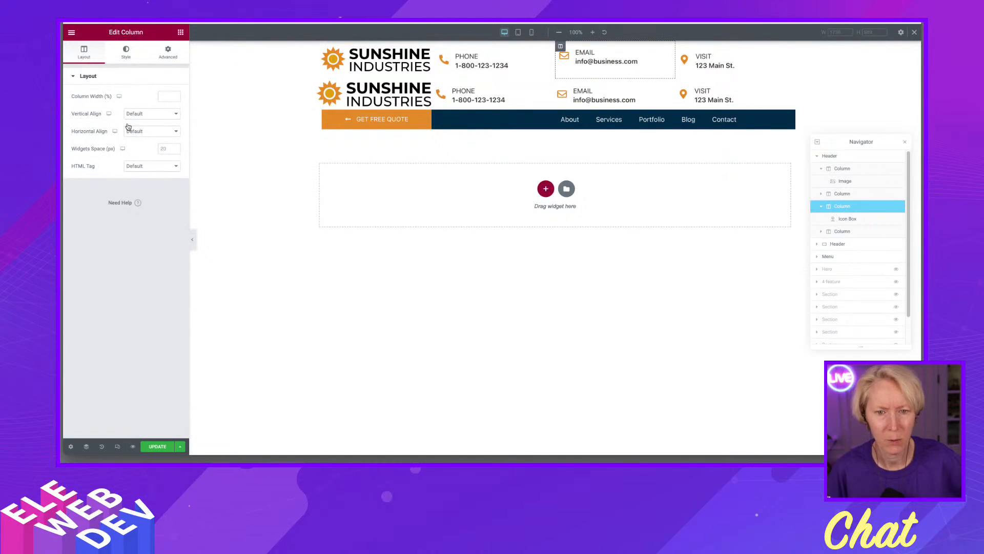
pyautogui.click(133, 116)
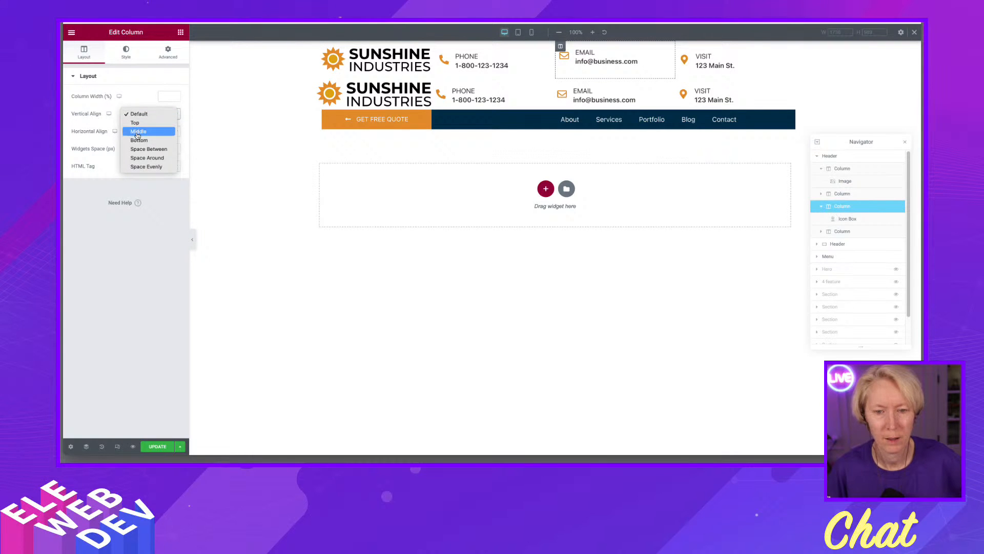
pyautogui.click(137, 132)
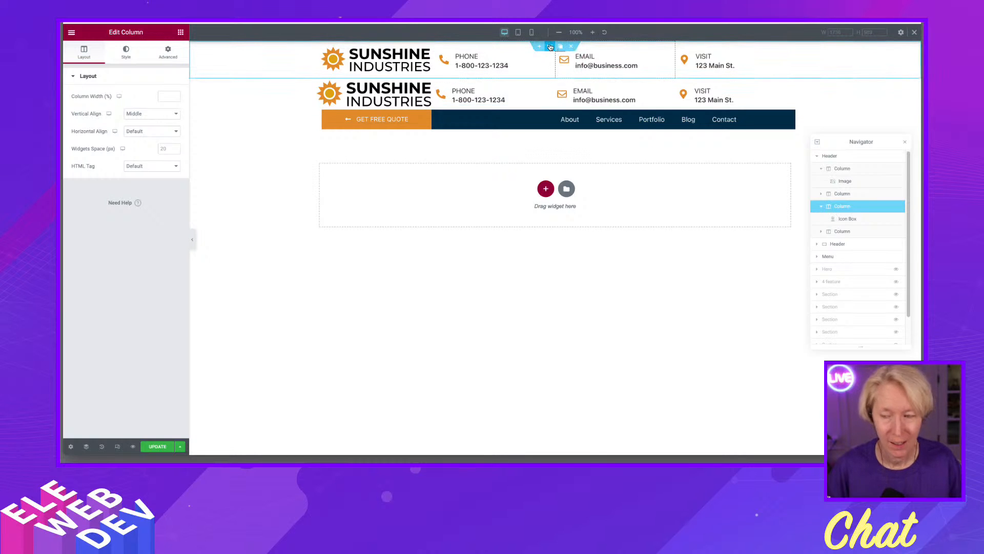
# Step: Delete the original section-based header, keeping the converted container header
pyautogui.click(550, 46)
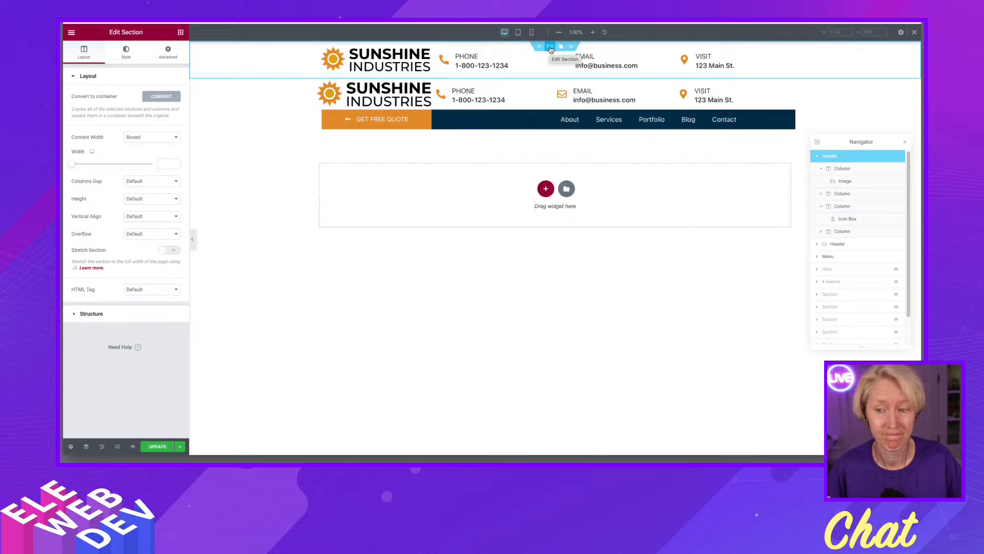
pyautogui.rightClick(550, 50)
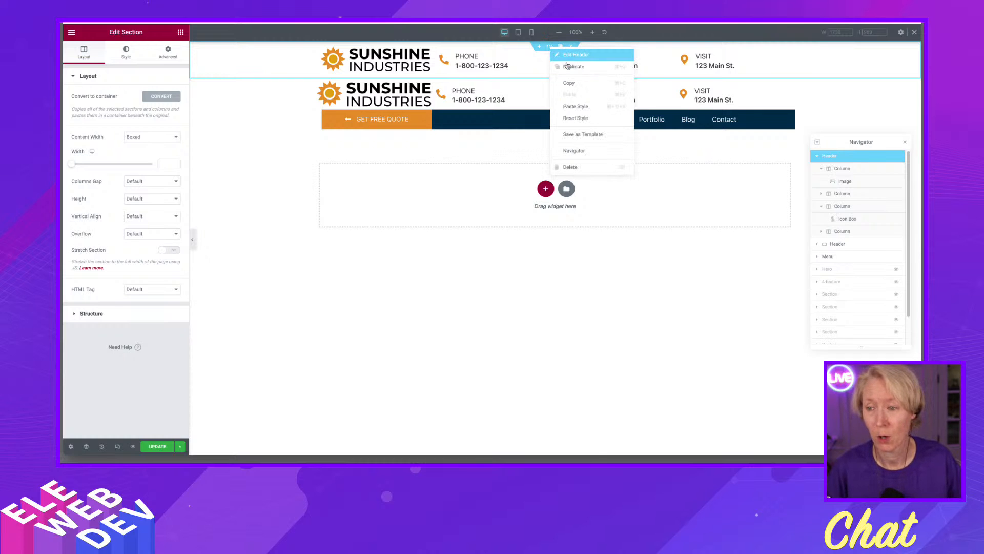
pyautogui.click(570, 167)
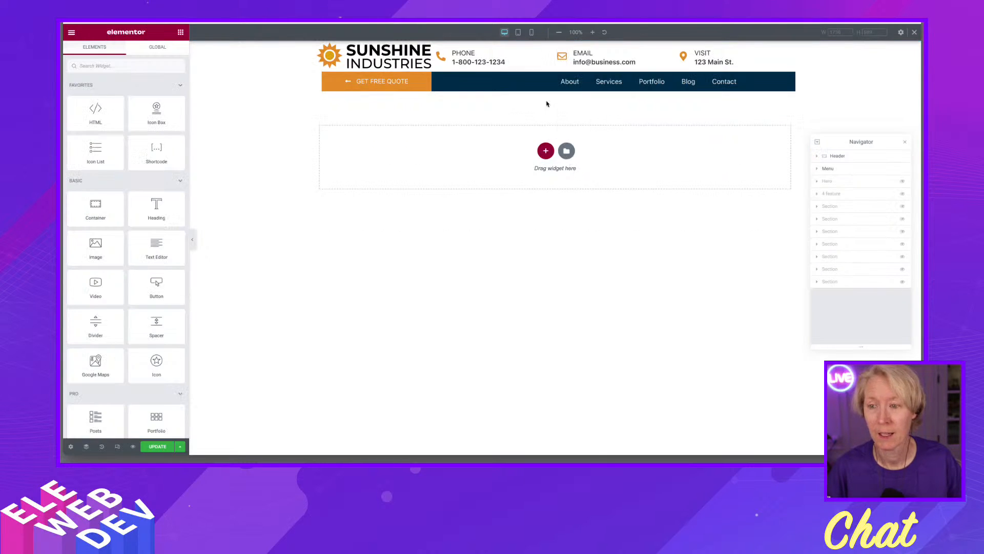
# Step: Edit the Menu section below the header and convert it to a container
pyautogui.moveTo(549, 46)
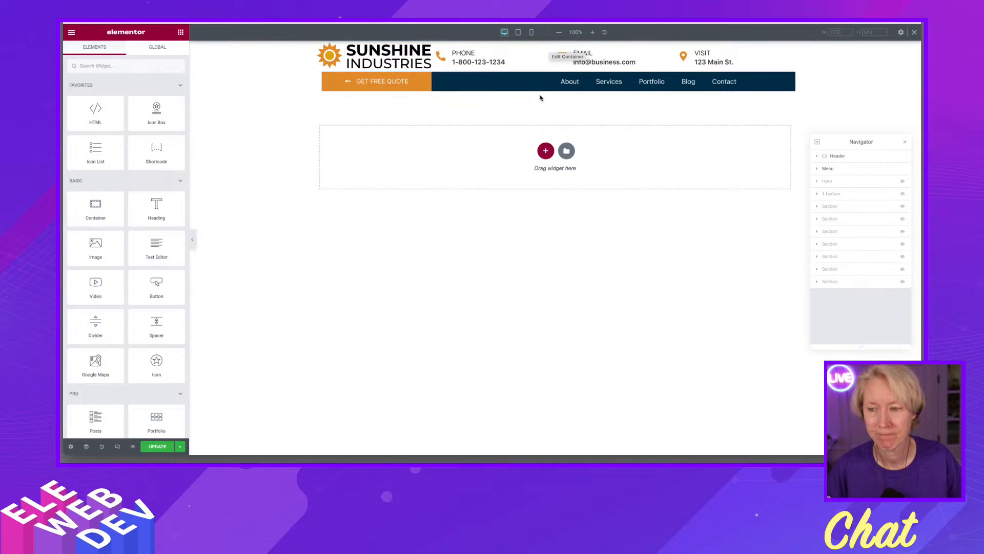
pyautogui.moveTo(553, 83)
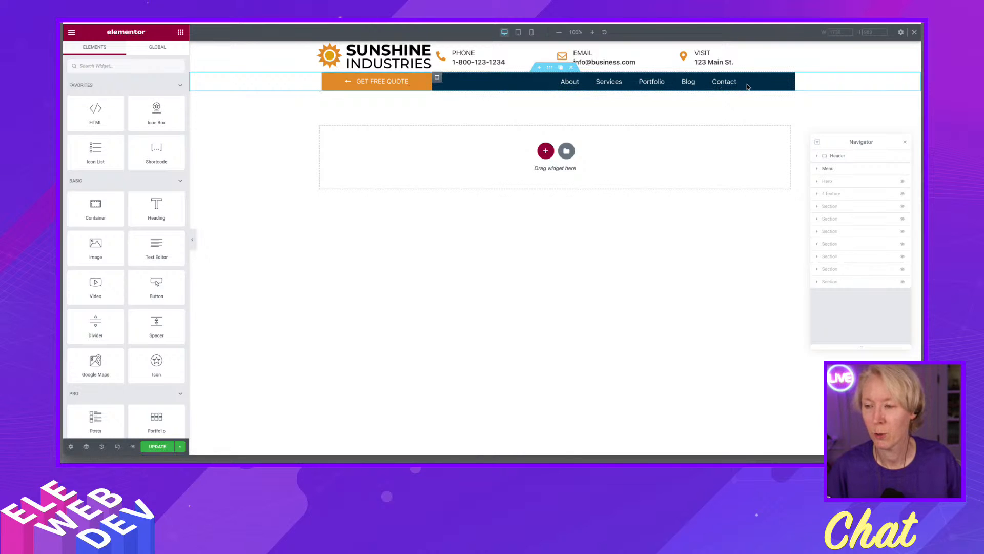
pyautogui.click(549, 69)
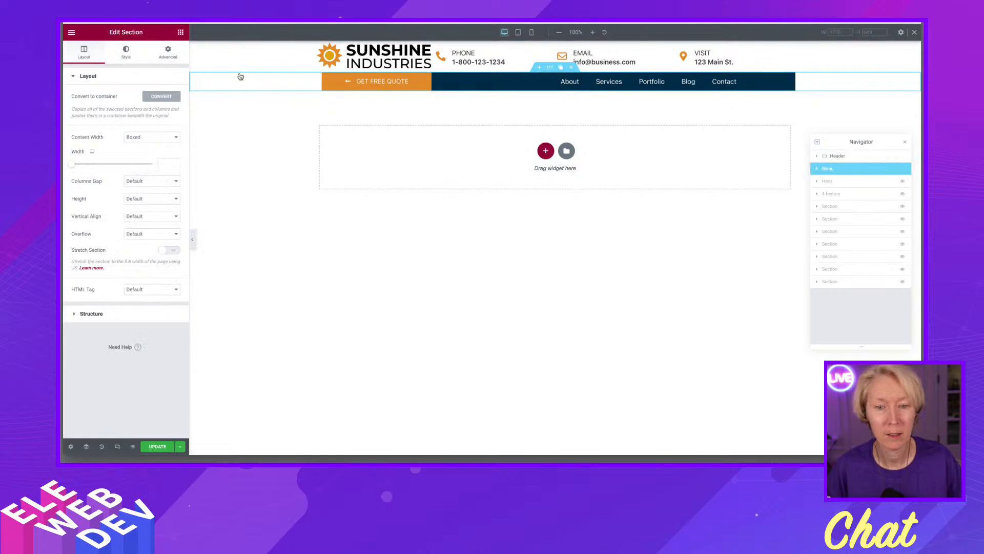
pyautogui.click(161, 97)
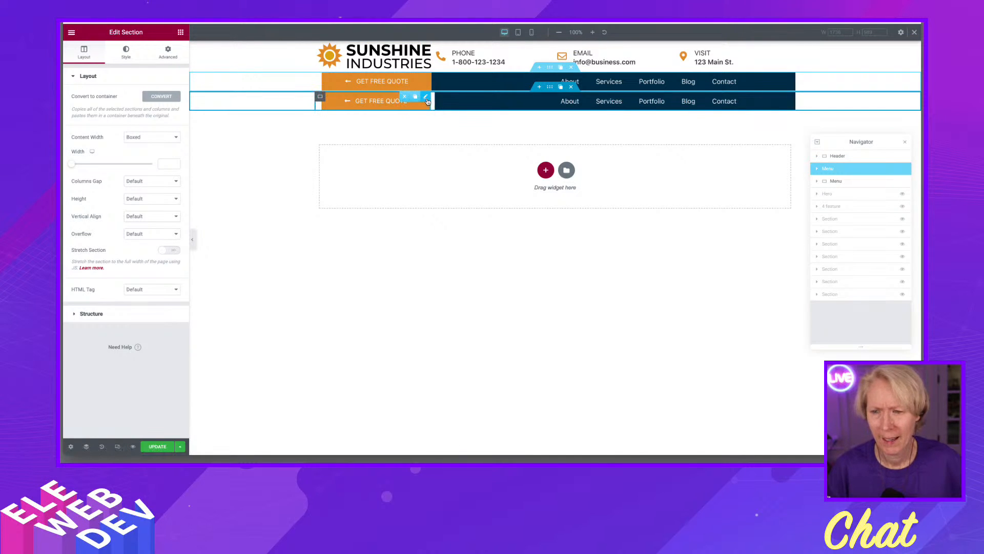
# Step: Set the alignment of the Get Free Quote button in the converted menu to justified
pyautogui.rightClick(427, 98)
pyautogui.click(435, 104)
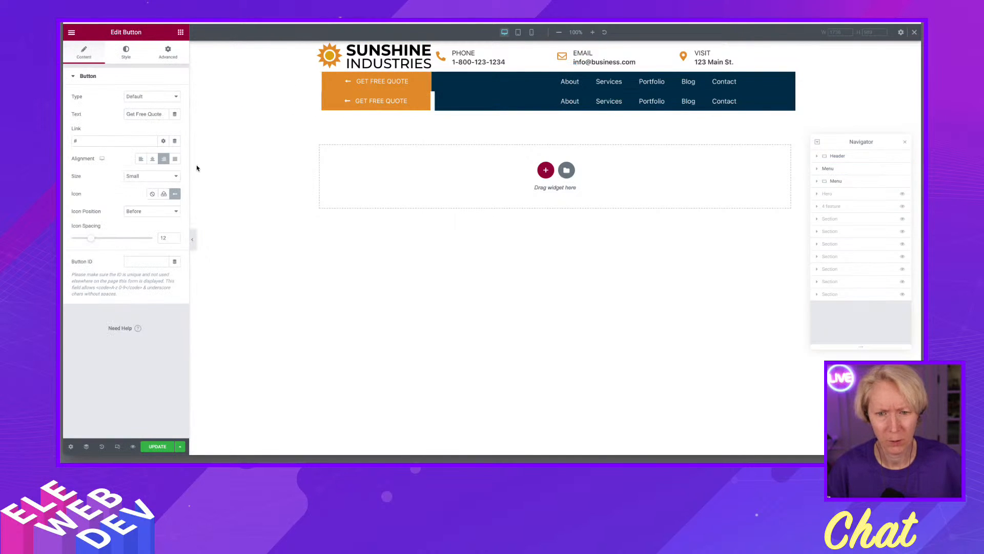
pyautogui.click(175, 159)
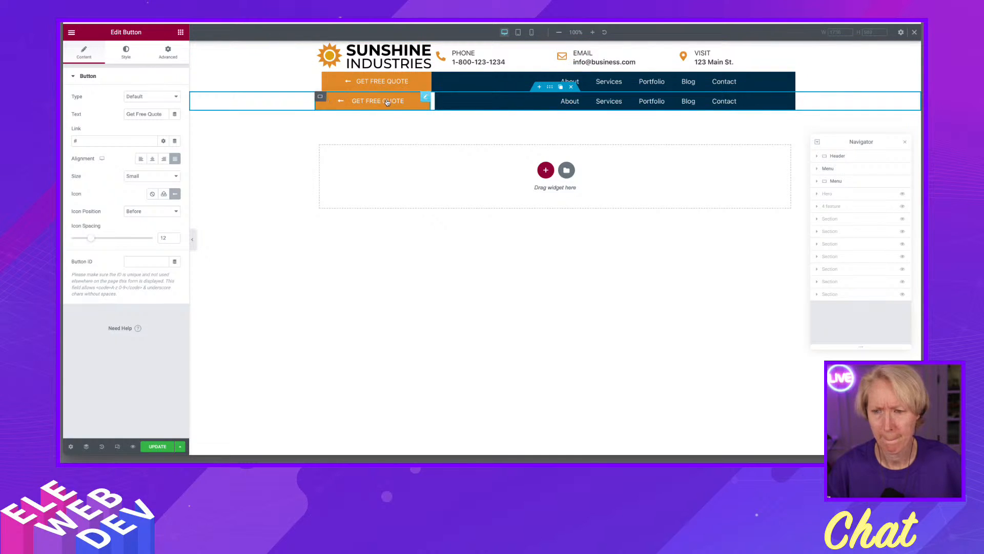
# Step: Examine the Get Free Quote button's advanced spacing and the layout widths of both inner containers in the converted menu
pyautogui.rightClick(426, 98)
pyautogui.click(437, 103)
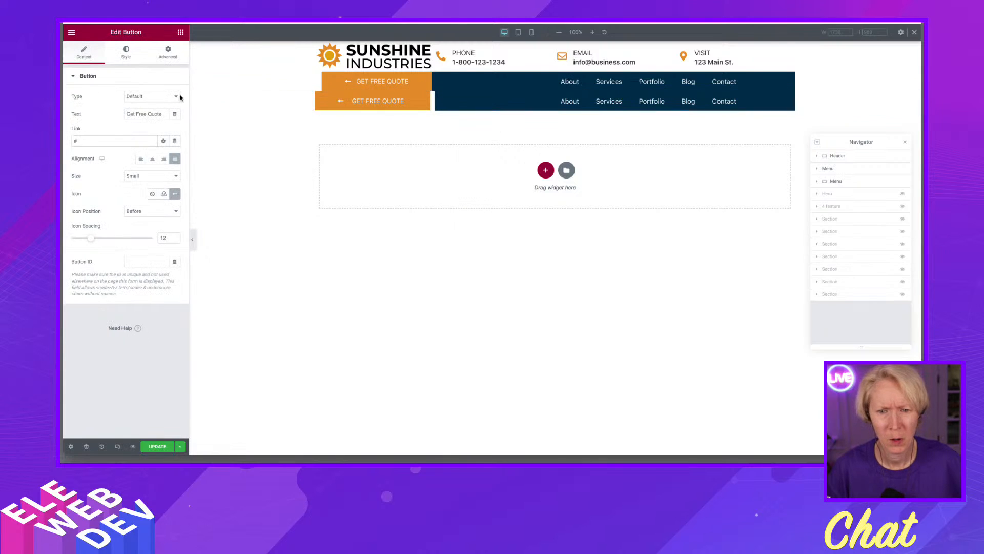
pyautogui.click(167, 52)
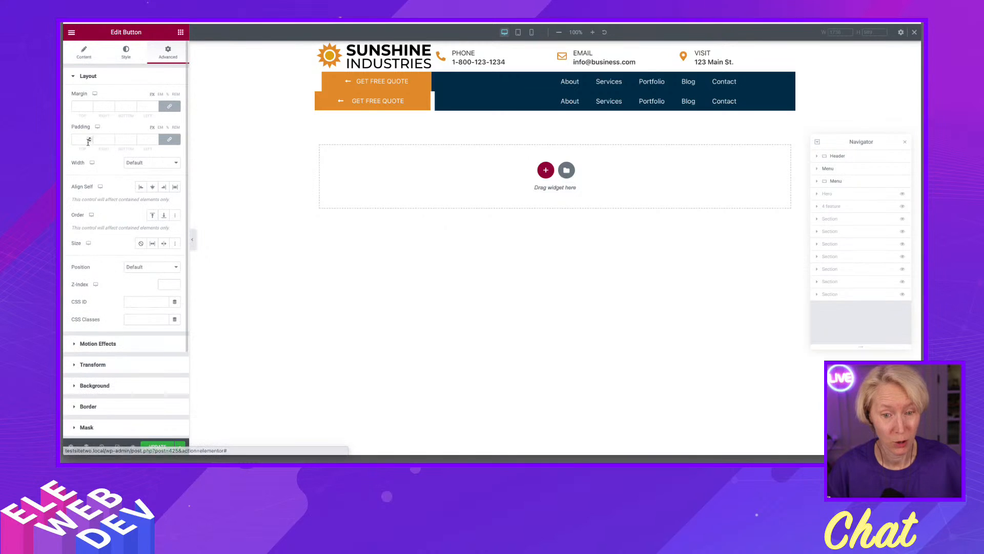
pyautogui.moveTo(440, 98)
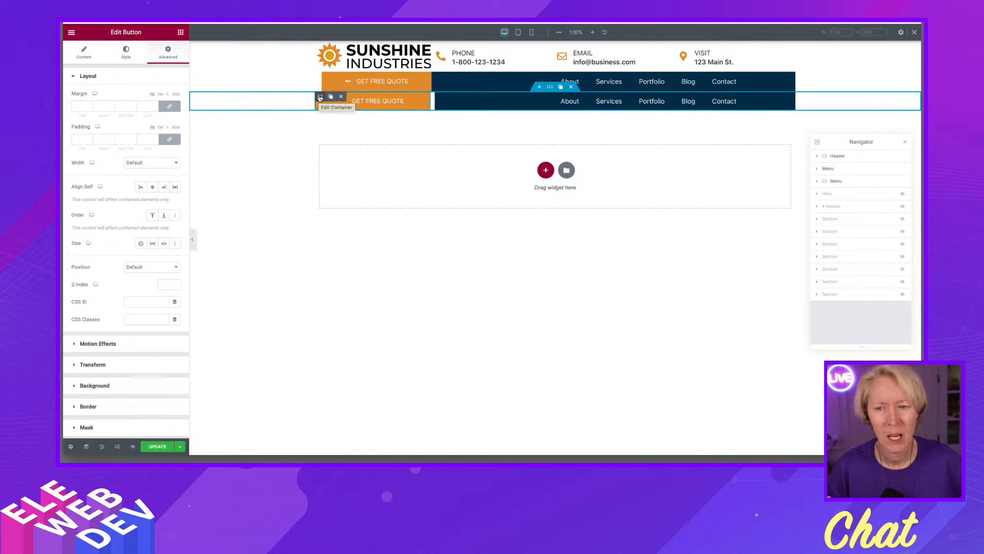
pyautogui.rightClick(320, 98)
pyautogui.click(338, 102)
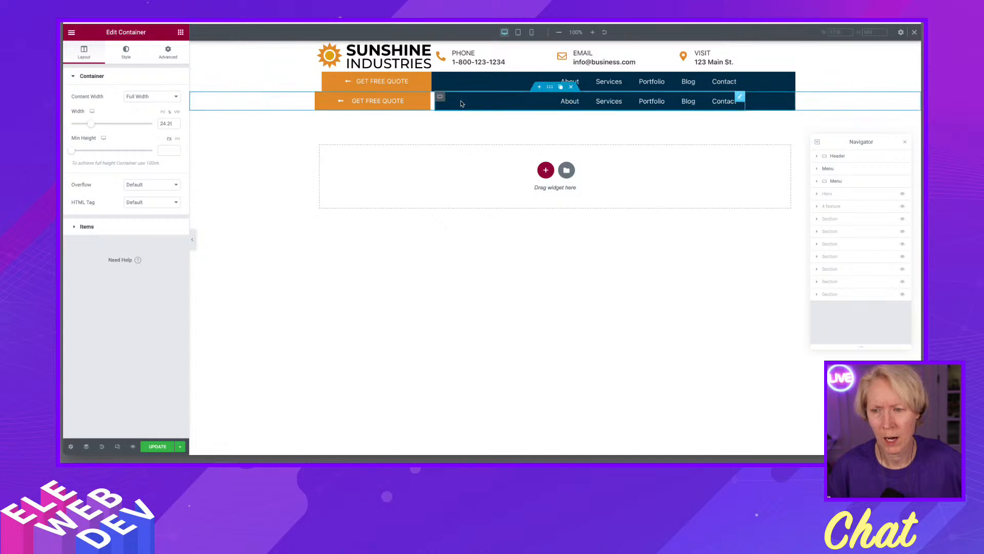
pyautogui.rightClick(440, 97)
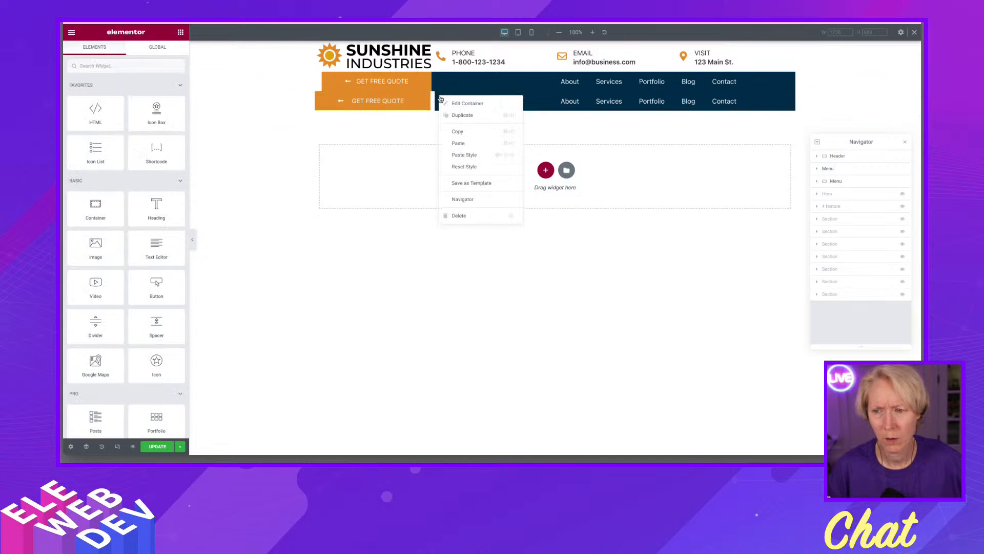
pyautogui.click(449, 102)
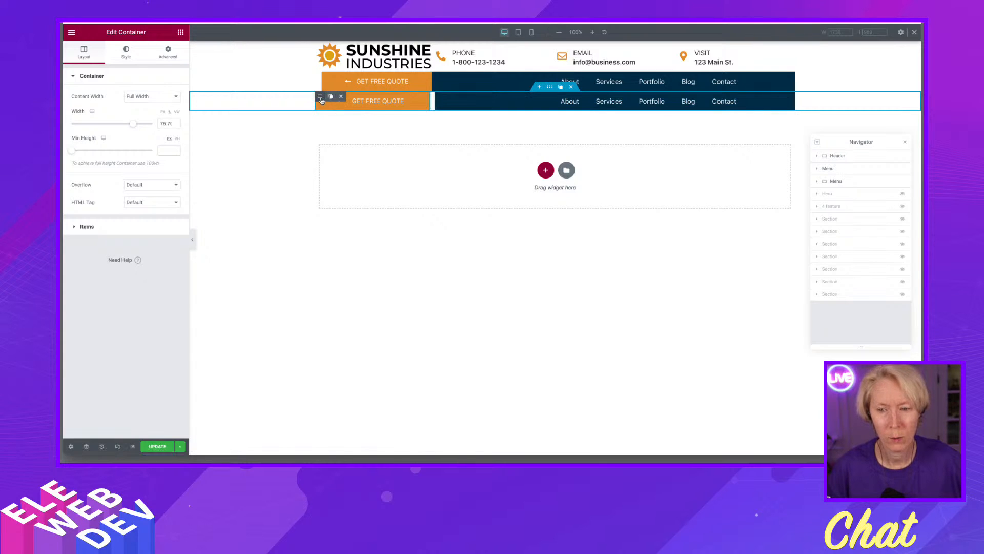
# Step: Set the width of the inner container holding the converted menu's Get Free Quote button to 25%
pyautogui.rightClick(325, 102)
pyautogui.click(328, 104)
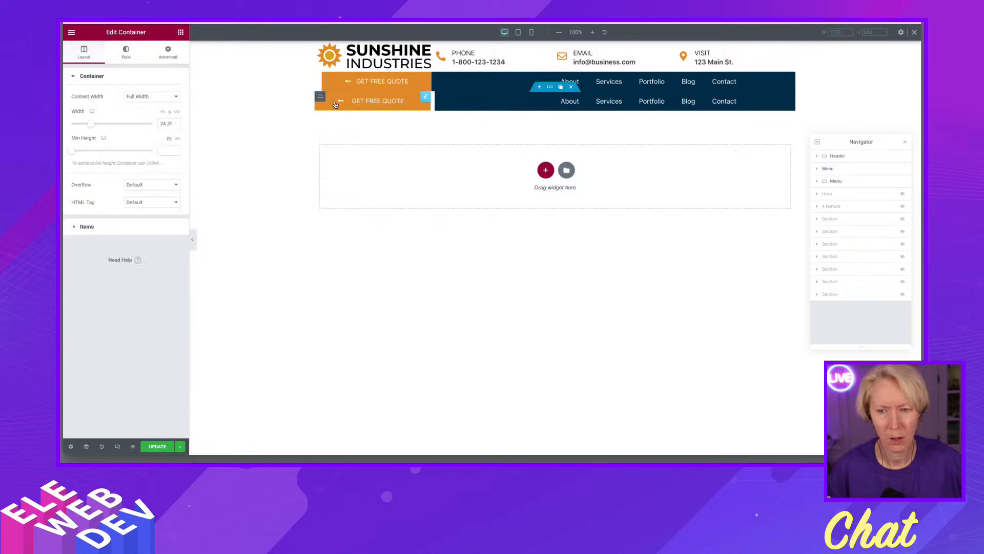
pyautogui.doubleClick(165, 124)
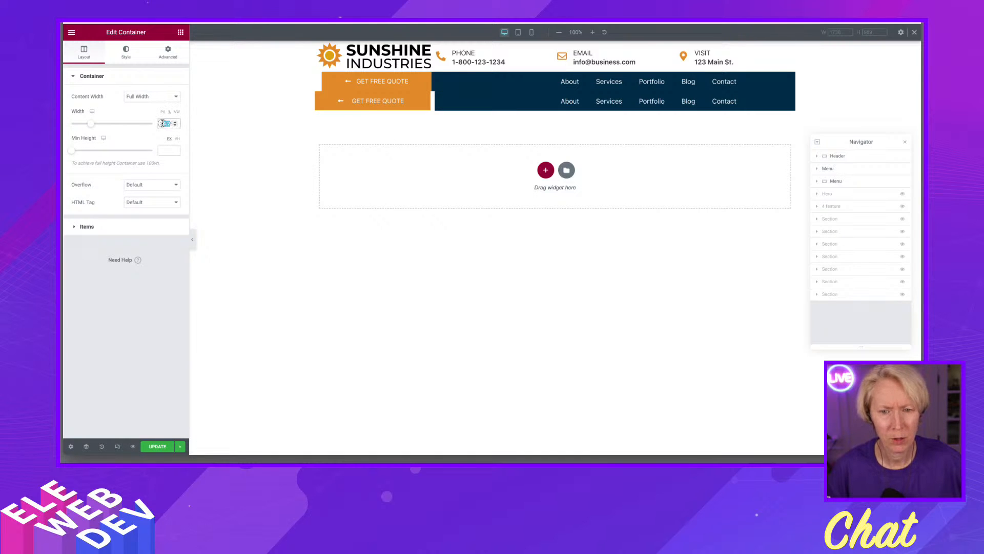
pyautogui.click(145, 124)
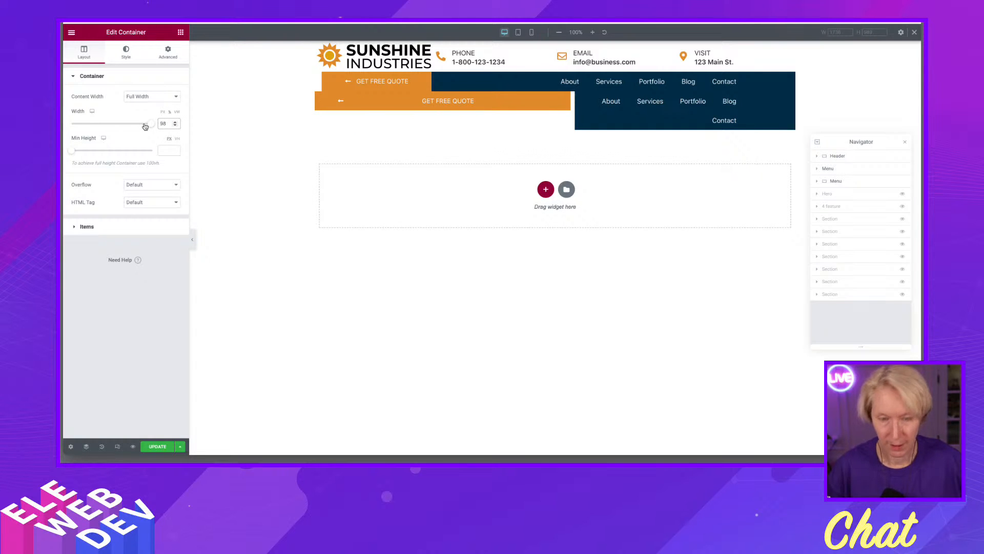
pyautogui.press('BackSpace')
pyautogui.press('BackSpace')
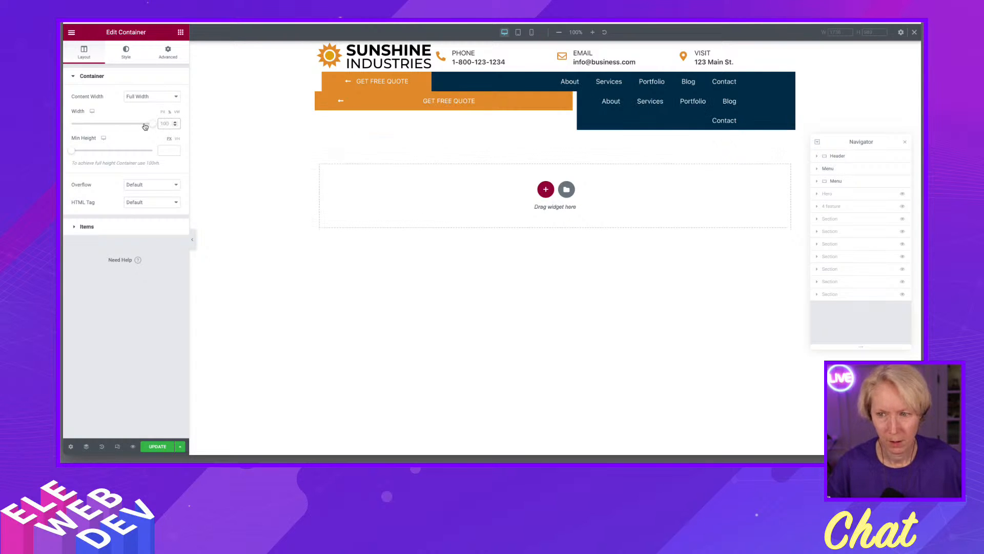
pyautogui.write('25')
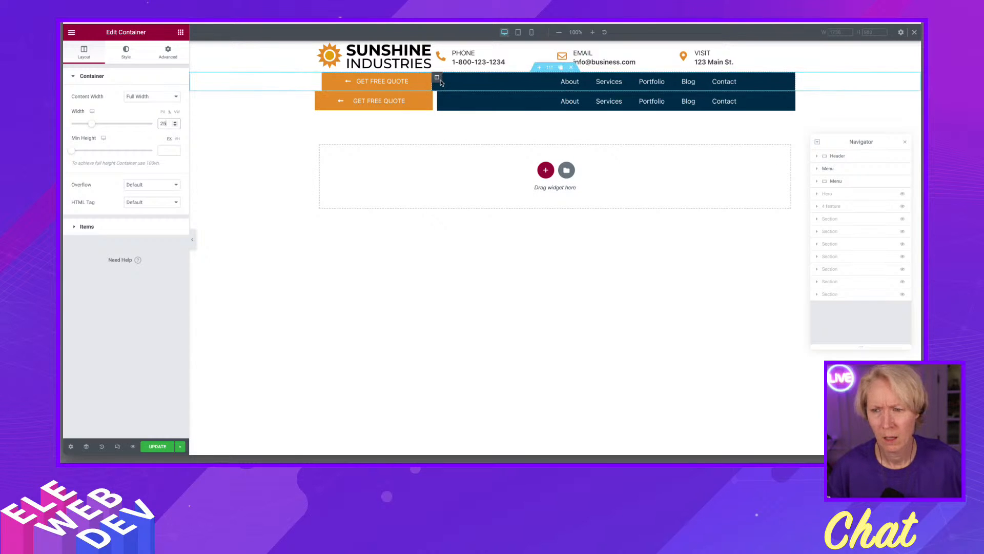
# Step: Set the width of the inner container holding the converted menu's navigation links to 75%
pyautogui.rightClick(444, 98)
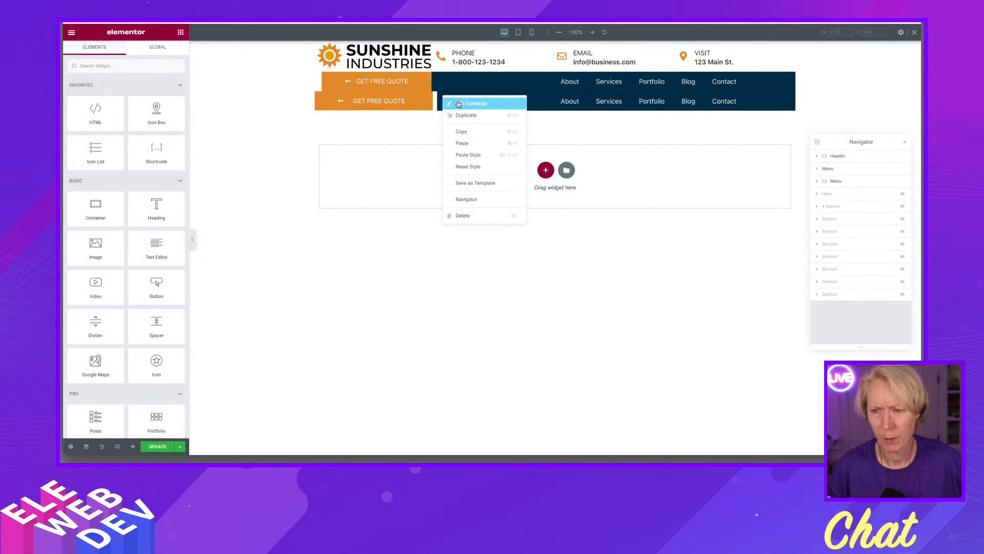
pyautogui.click(463, 101)
pyautogui.doubleClick(166, 124)
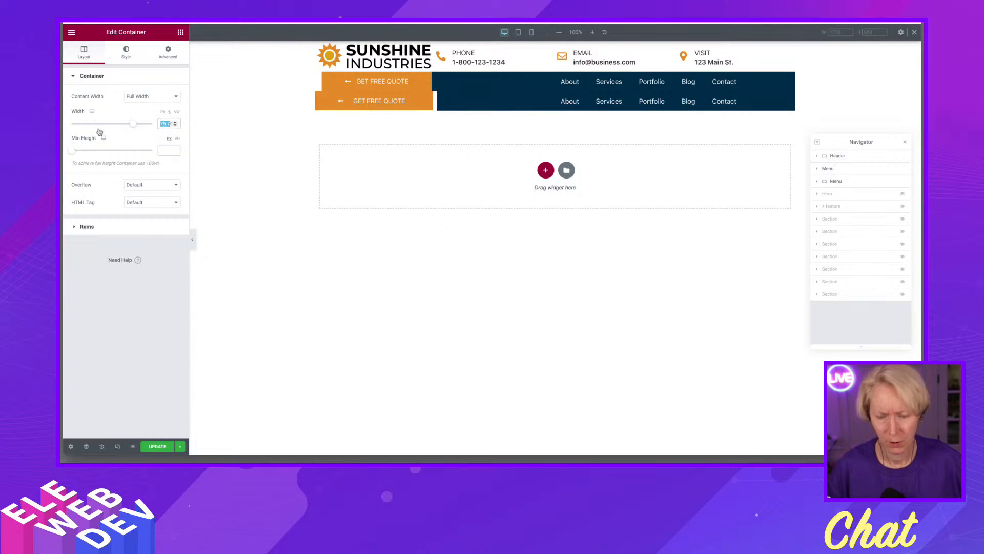
pyautogui.write('75')
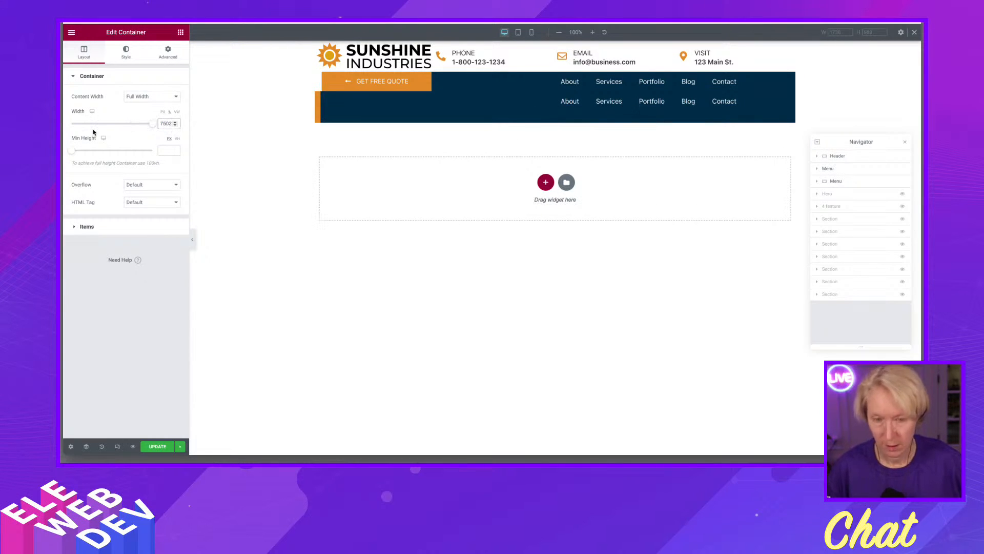
pyautogui.press('BackSpace')
pyautogui.press('BackSpace')
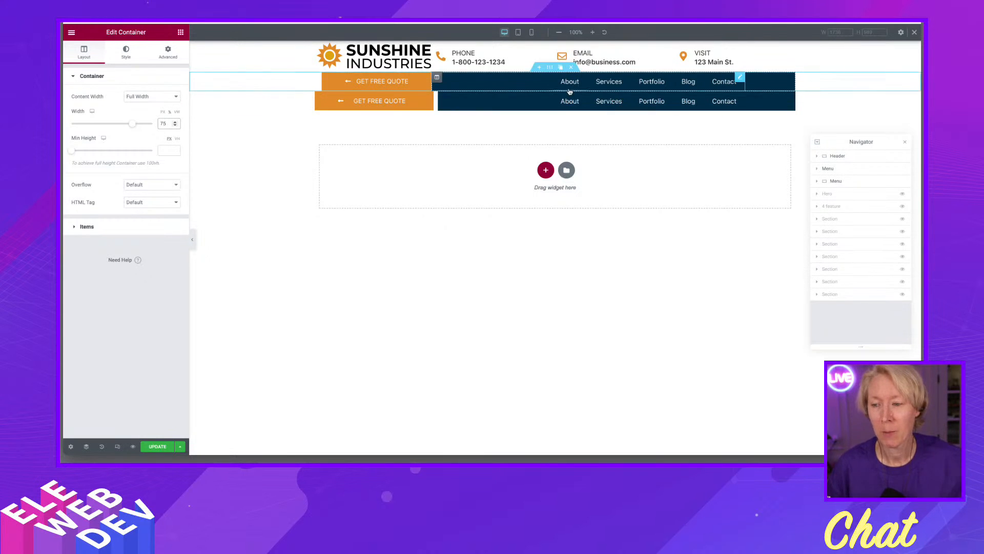
# Step: Expand the converted Menu container's structure and review the layout settings of the parent and its first inner container
pyautogui.rightClick(551, 92)
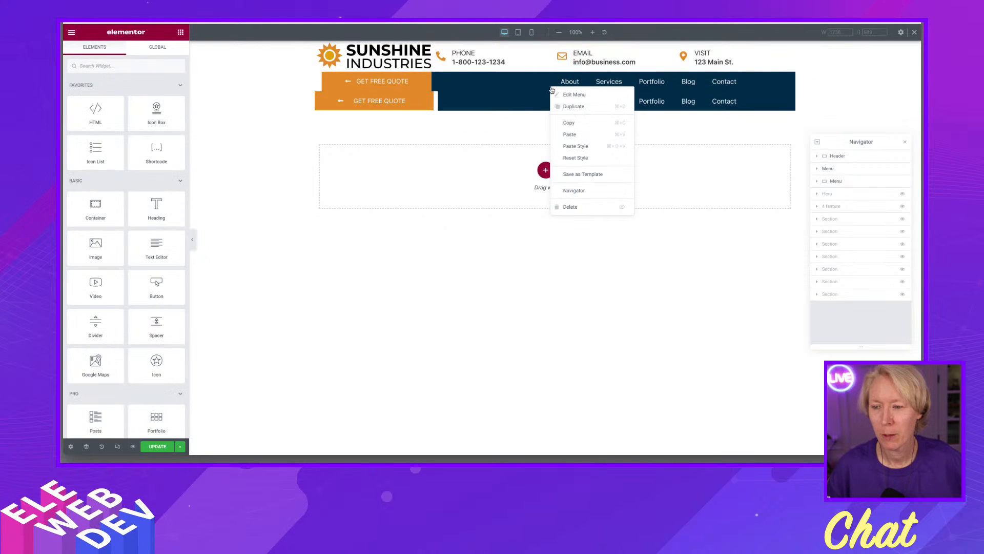
pyautogui.click(561, 93)
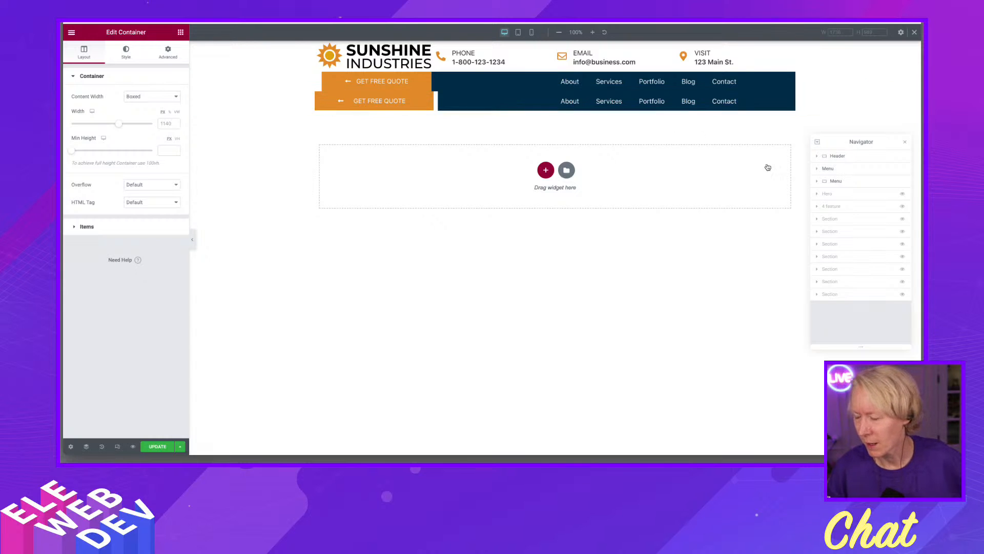
pyautogui.click(817, 184)
pyautogui.click(844, 195)
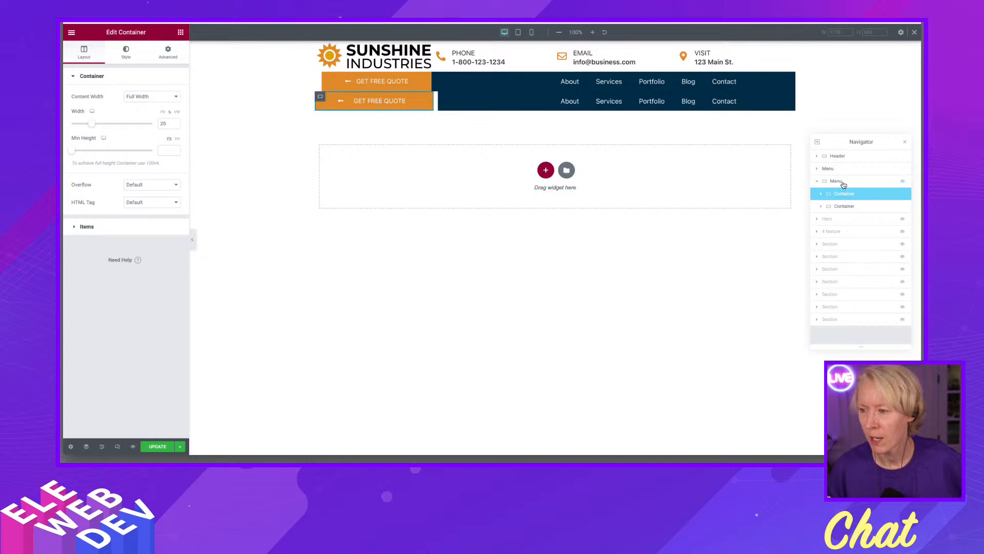
pyautogui.click(843, 184)
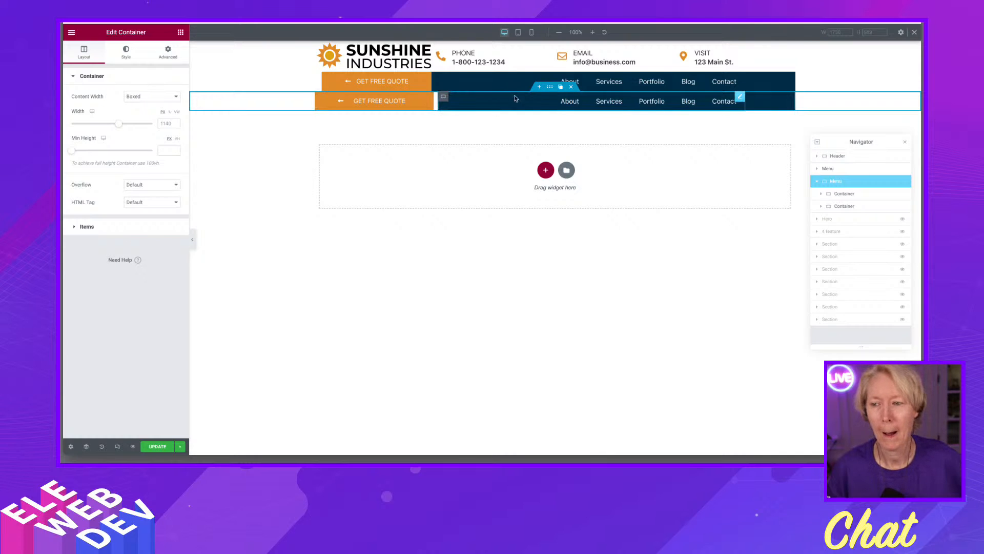
# Step: Set the Elements Gap of the converted Menu container to 0 px
pyautogui.rightClick(549, 90)
pyautogui.click(565, 95)
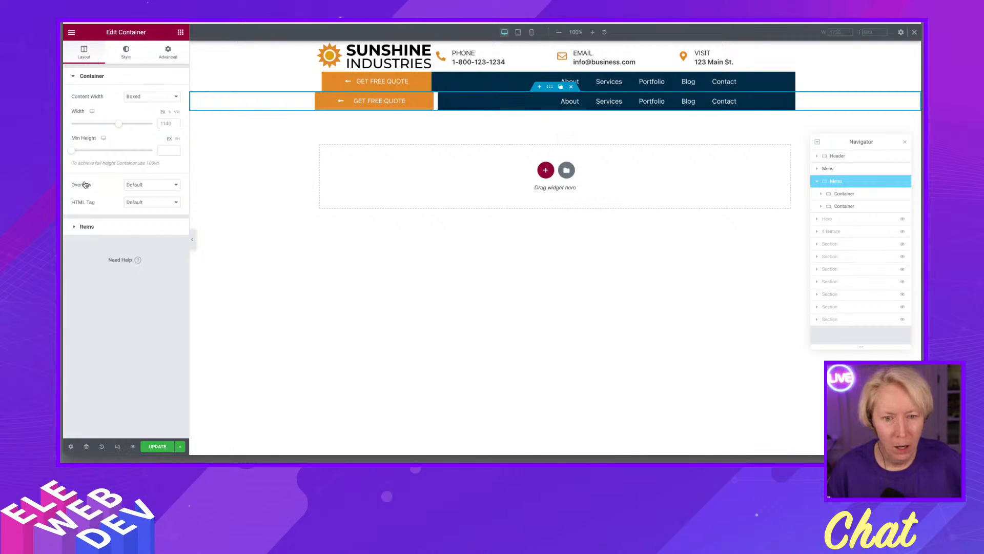
pyautogui.click(87, 226)
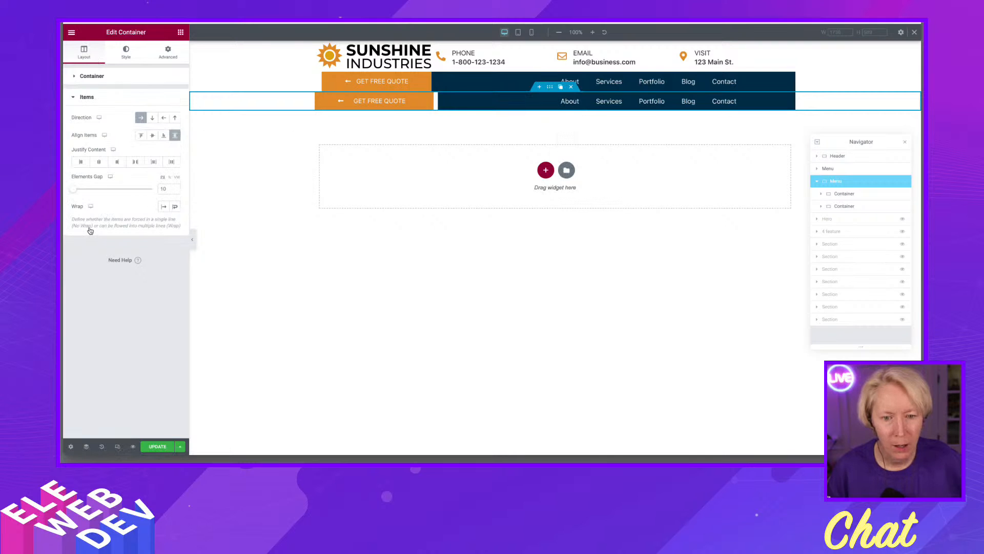
pyautogui.doubleClick(164, 189)
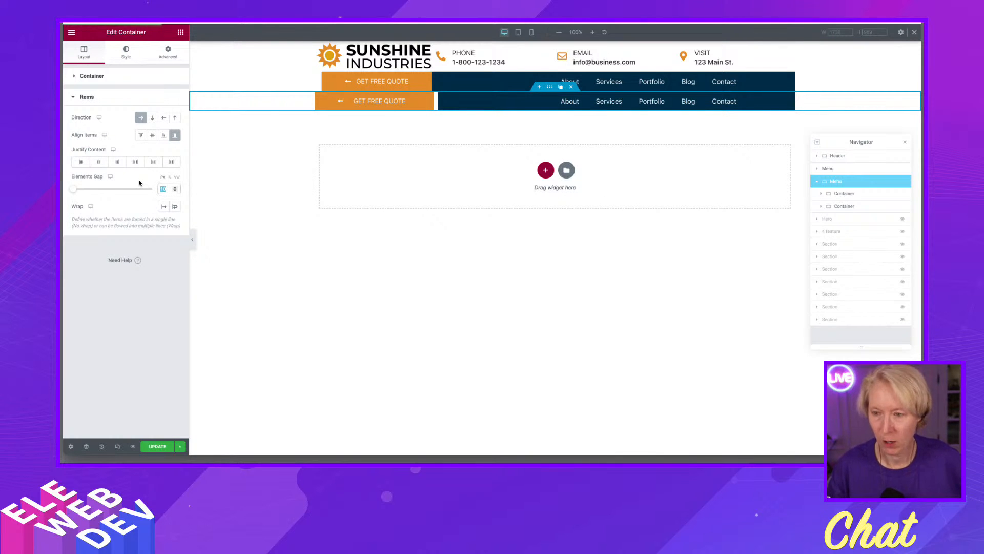
pyautogui.write('20')
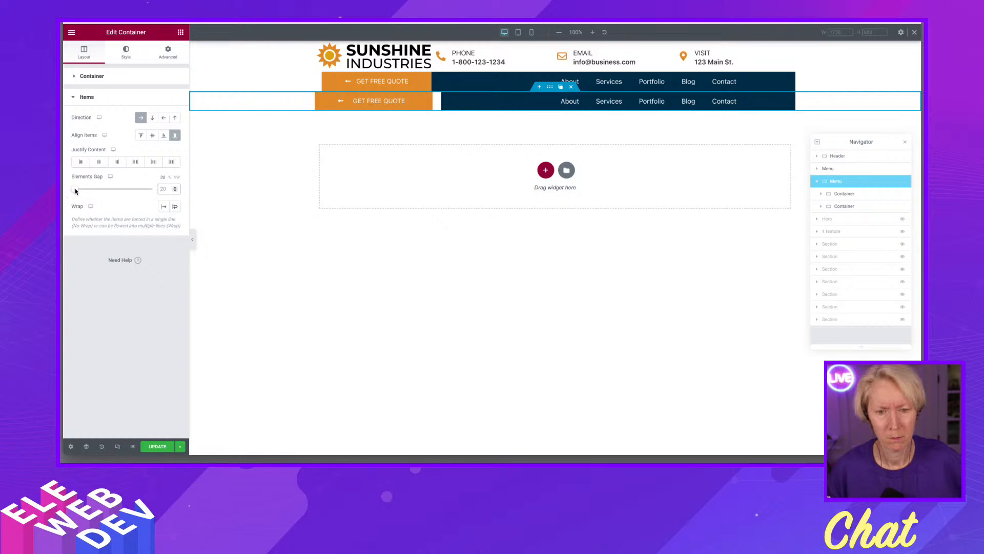
pyautogui.moveTo(75, 189)
pyautogui.mouseDown()
pyautogui.moveTo(90, 189)
pyautogui.moveTo(71, 189)
pyautogui.mouseUp()
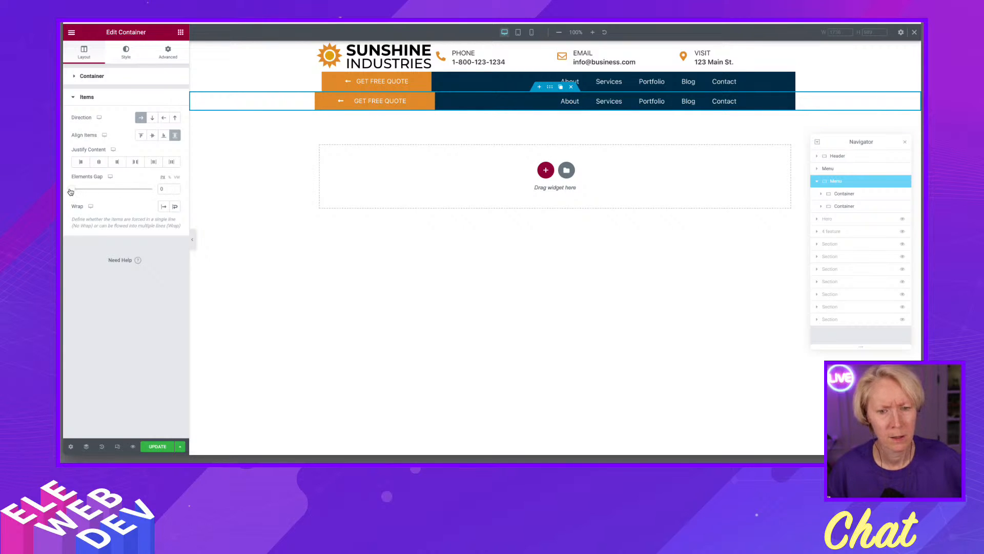
pyautogui.moveTo(70, 190); pyautogui.dragTo(67, 193)
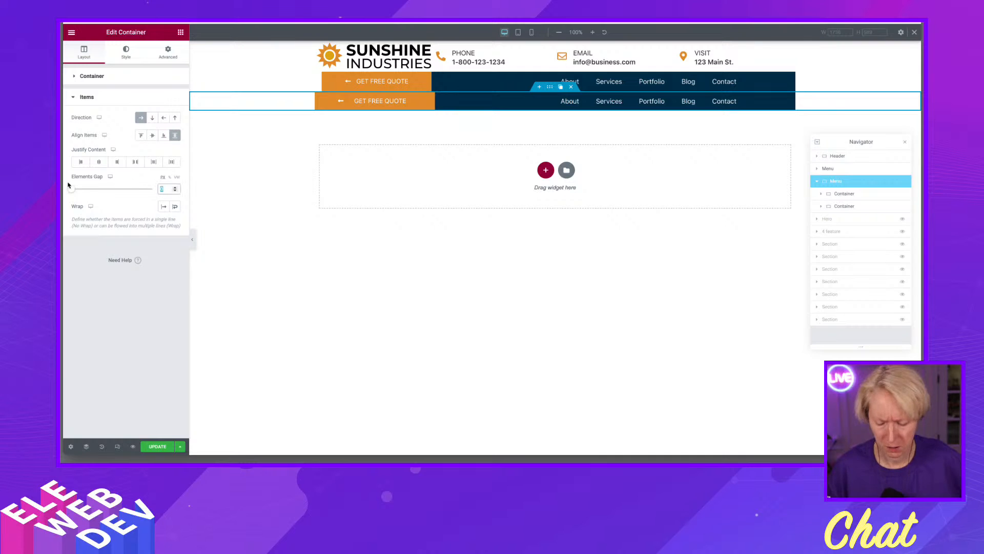
pyautogui.press('BackSpace')
pyautogui.write('0')
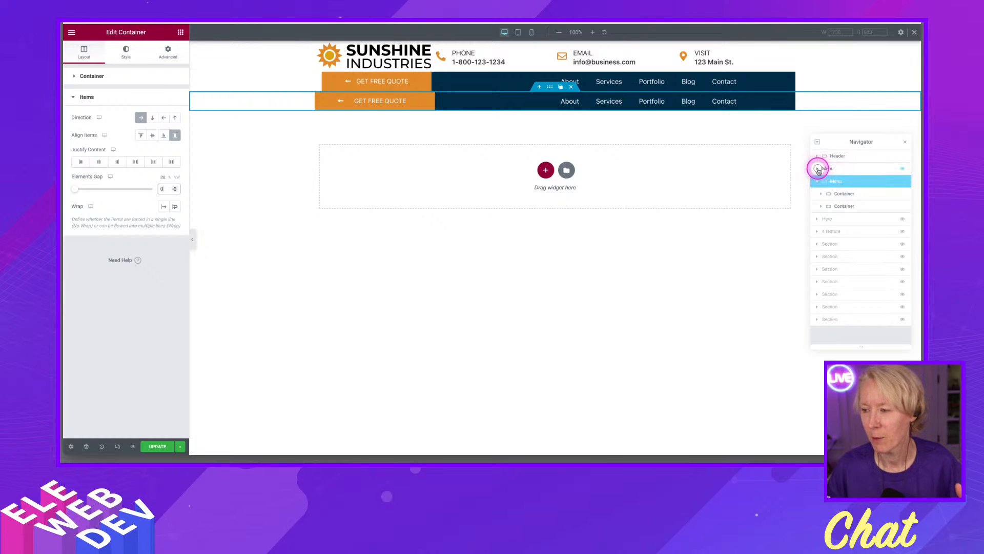
# Step: Rename the converted menu's two inner containers as Button and Menu
pyautogui.click(818, 169)
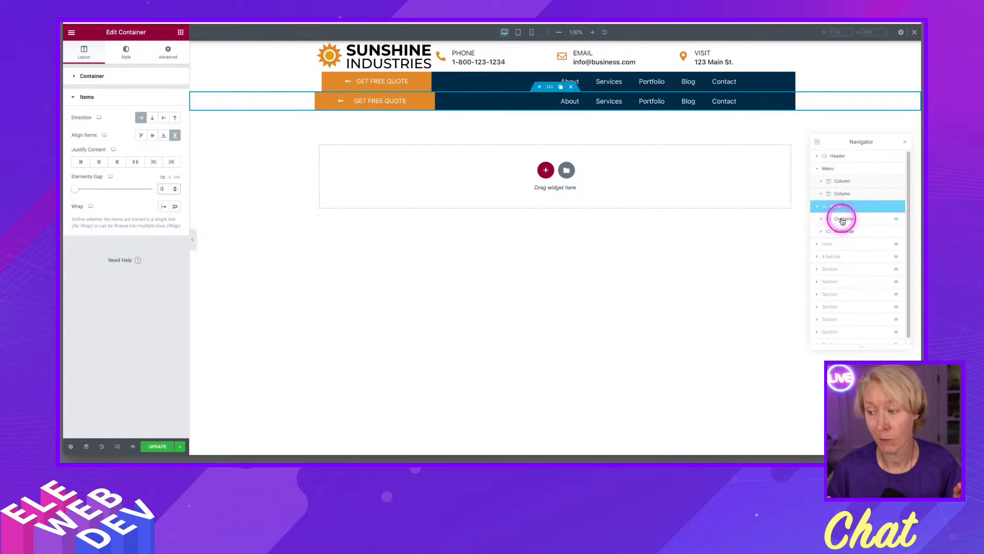
pyautogui.click(841, 221)
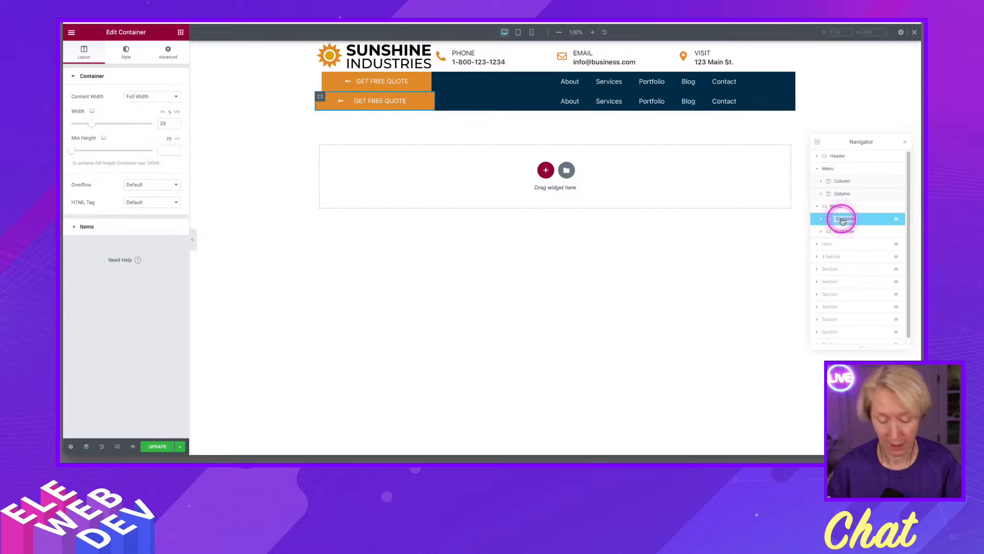
pyautogui.write('Button')
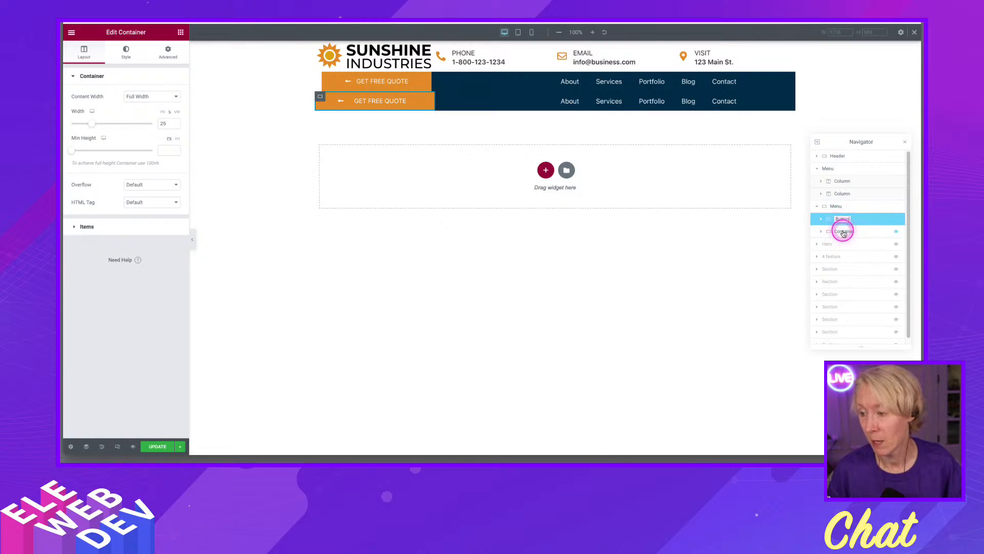
pyautogui.doubleClick(843, 234)
pyautogui.write('Me')
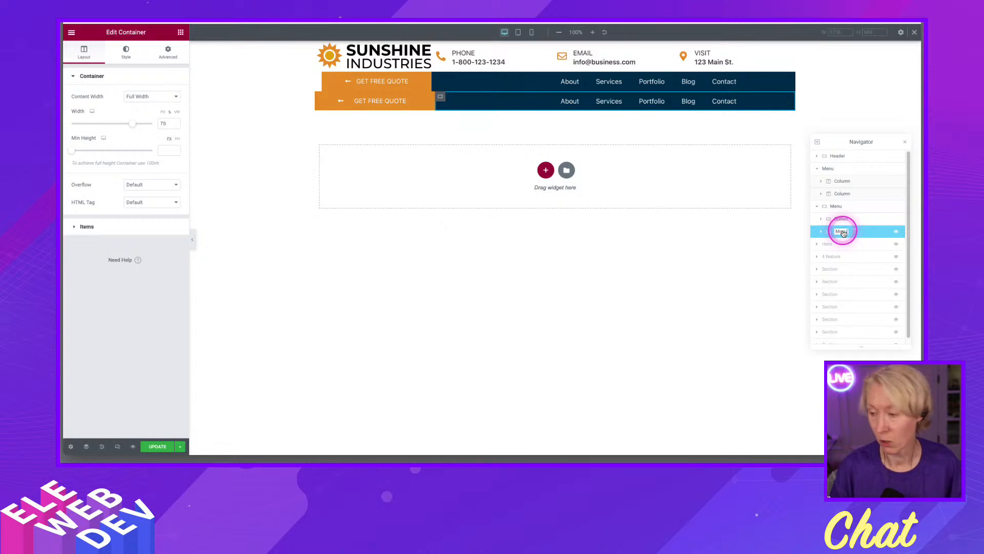
pyautogui.write('nu')
pyautogui.press('Return')
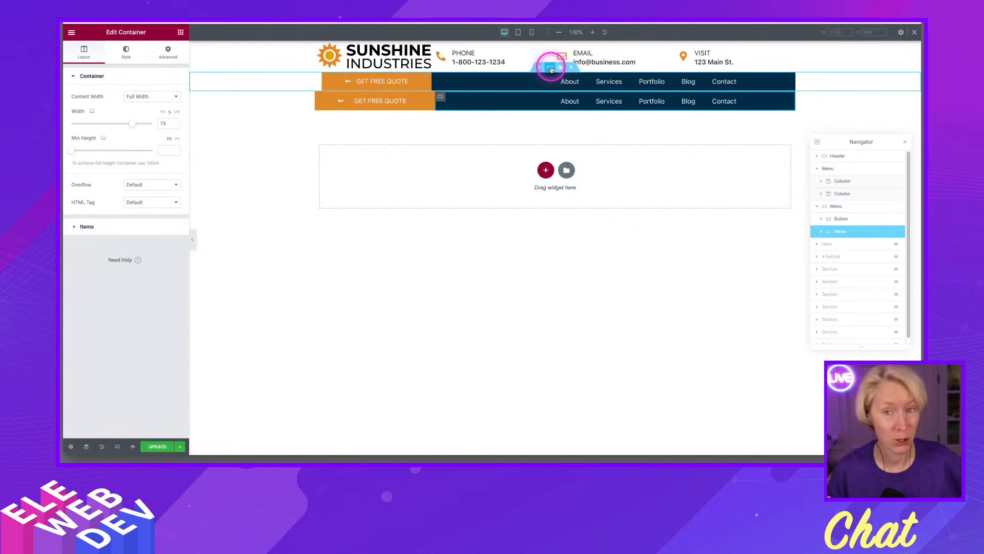
# Step: Delete the original section-based Menu, keeping the converted container, and switch the page preview to tablet size
pyautogui.rightClick(551, 70)
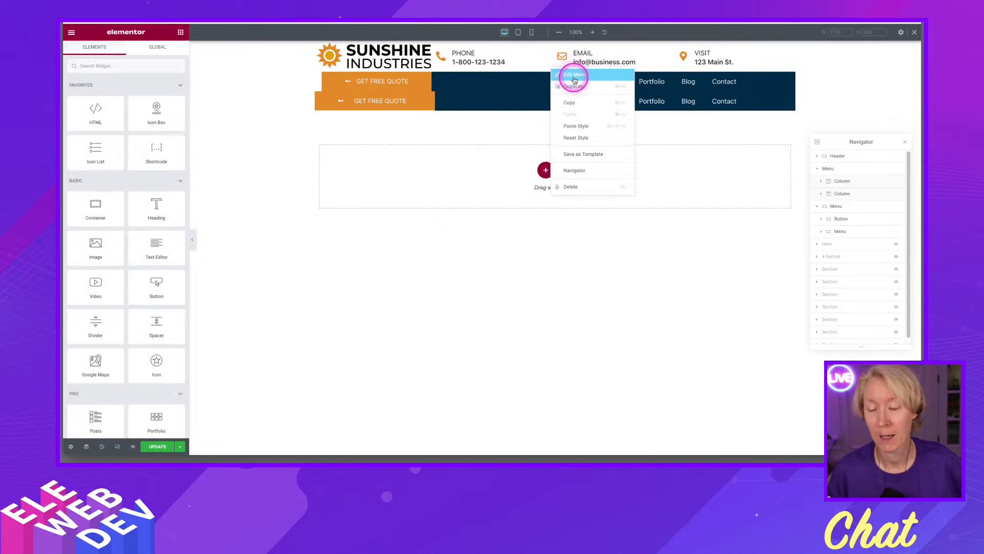
pyautogui.click(579, 187)
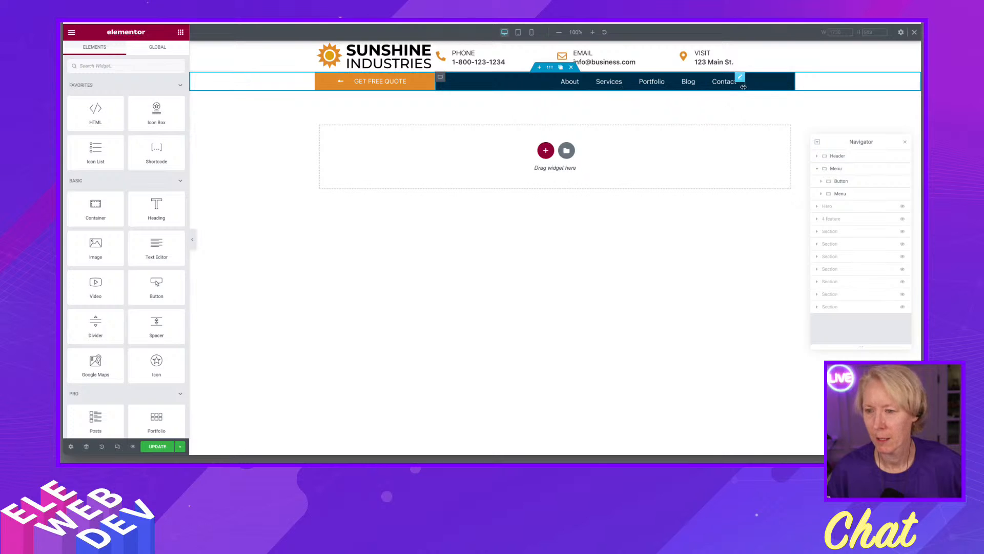
pyautogui.click(818, 169)
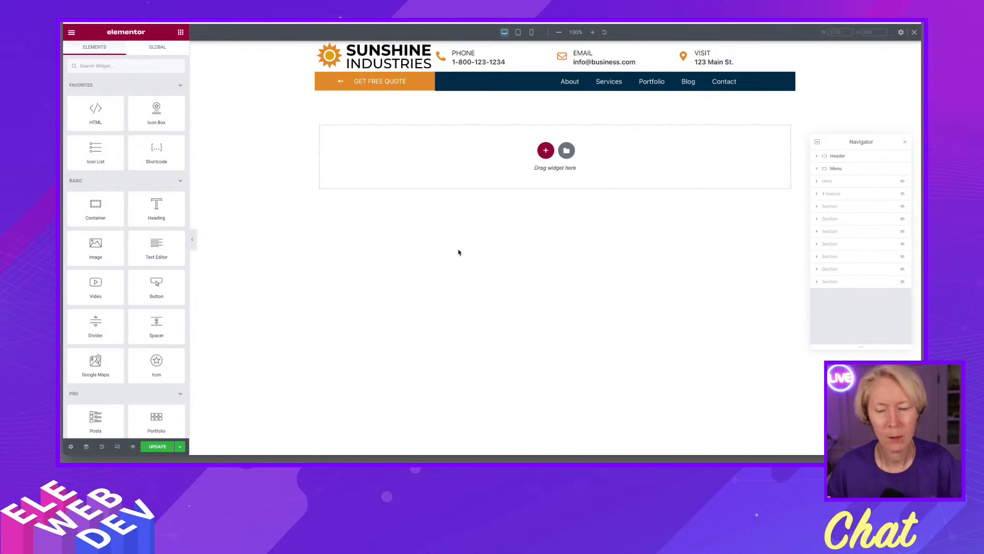
pyautogui.click(518, 33)
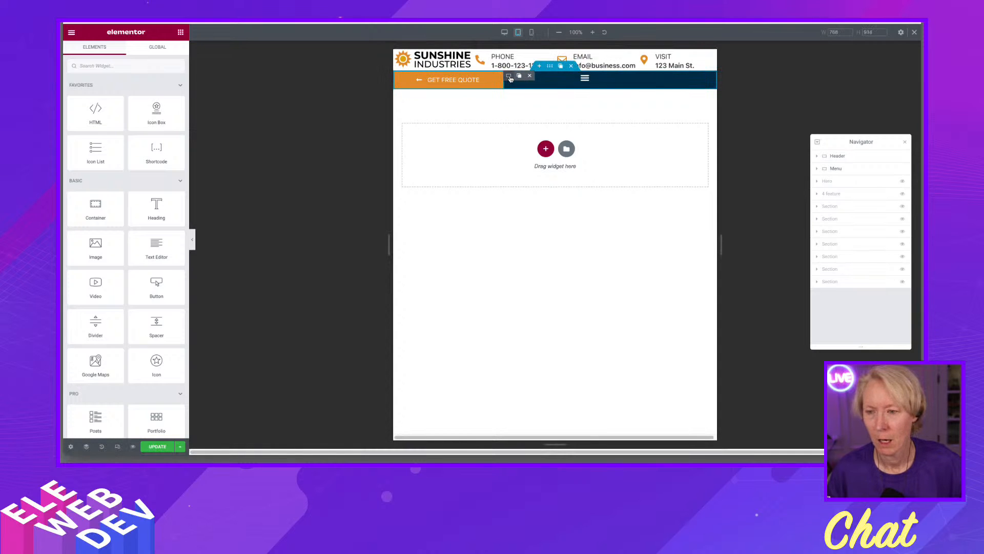
# Step: Set the width of the menu bar's Button container to 24% in the tablet view
pyautogui.rightClick(510, 79)
pyautogui.click(525, 85)
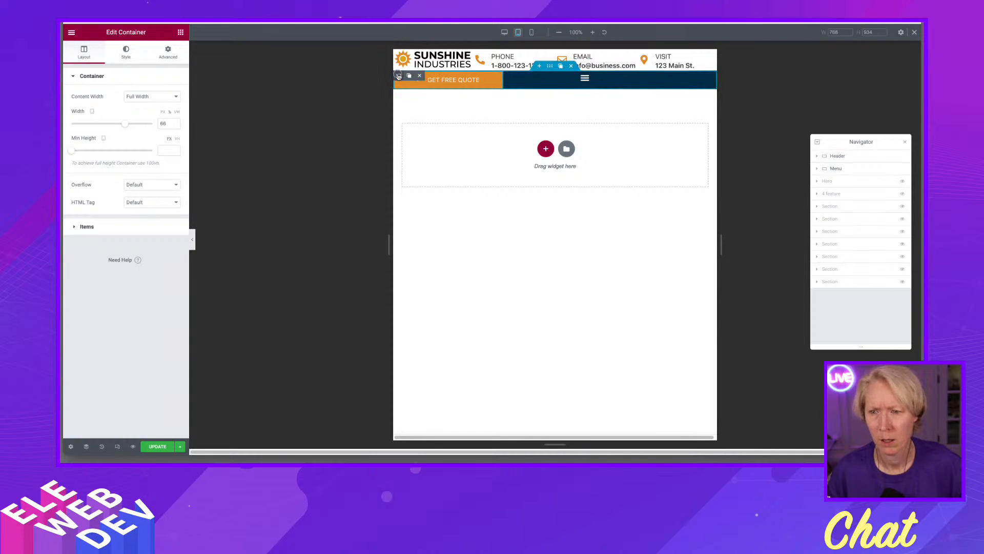
pyautogui.rightClick(399, 75)
pyautogui.click(408, 82)
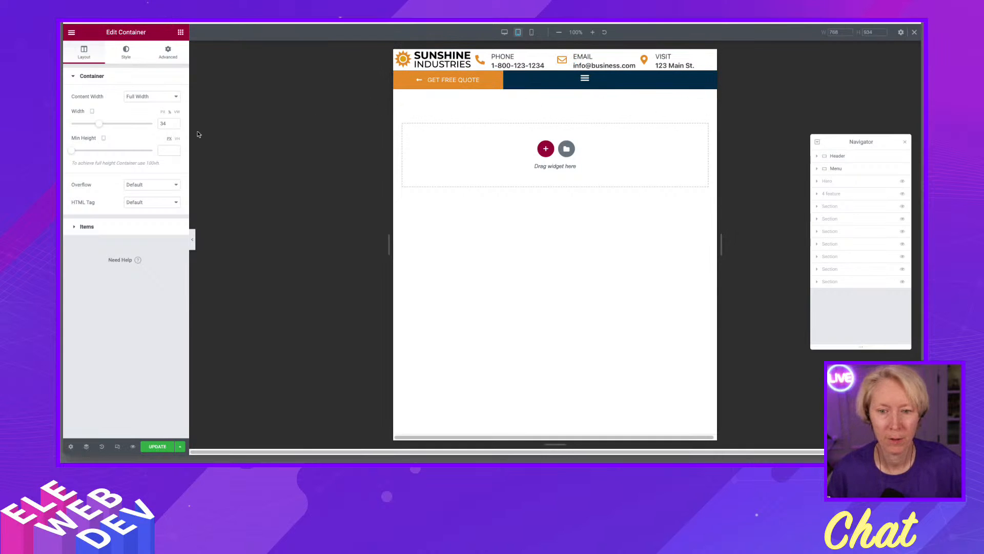
pyautogui.moveTo(168, 124); pyautogui.dragTo(157, 125)
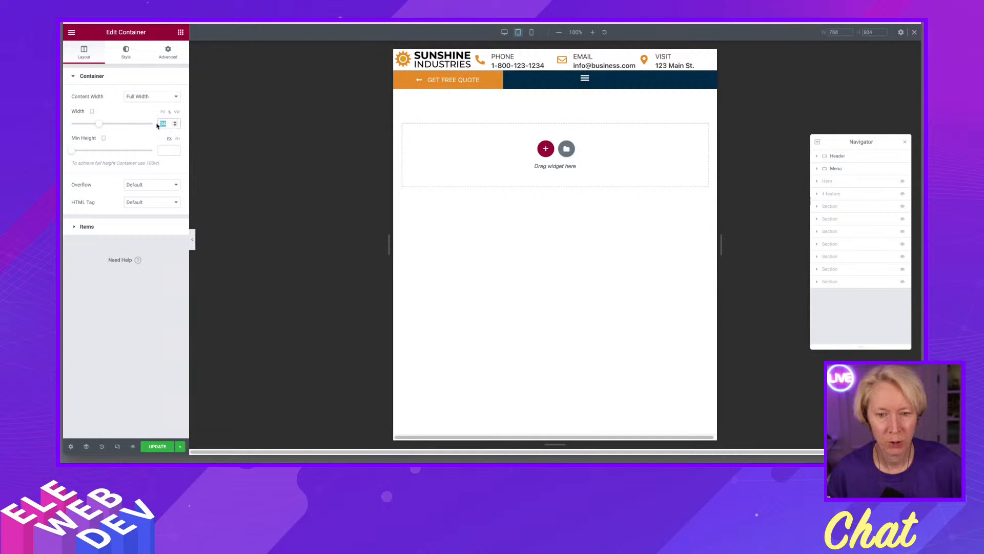
pyautogui.write('20')
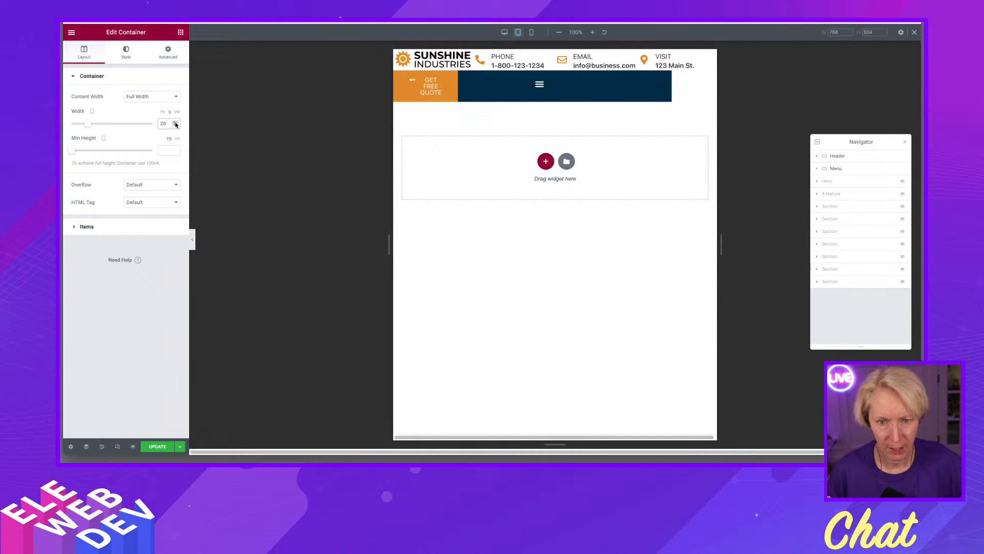
pyautogui.click(175, 123)
pyautogui.click(175, 123)
pyautogui.click(175, 123)
pyautogui.click(176, 123)
pyautogui.click(175, 123)
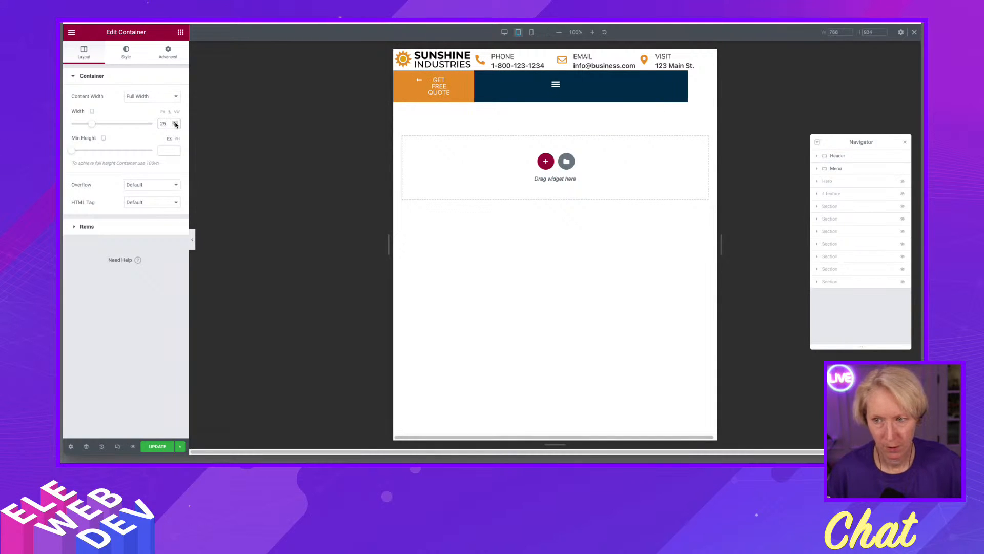
pyautogui.click(176, 125)
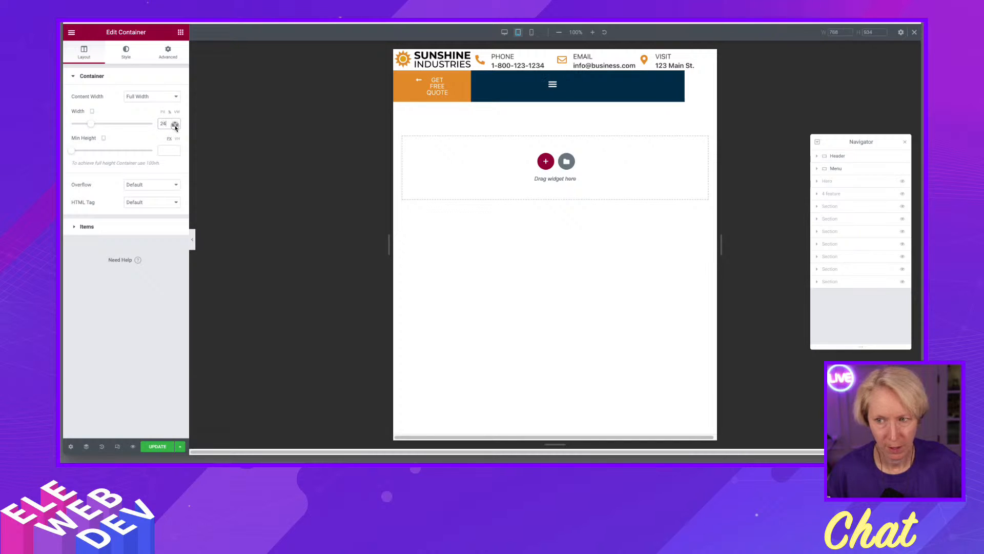
# Step: Set the width of the inner Menu container beside the button to 76%
pyautogui.moveTo(480, 78)
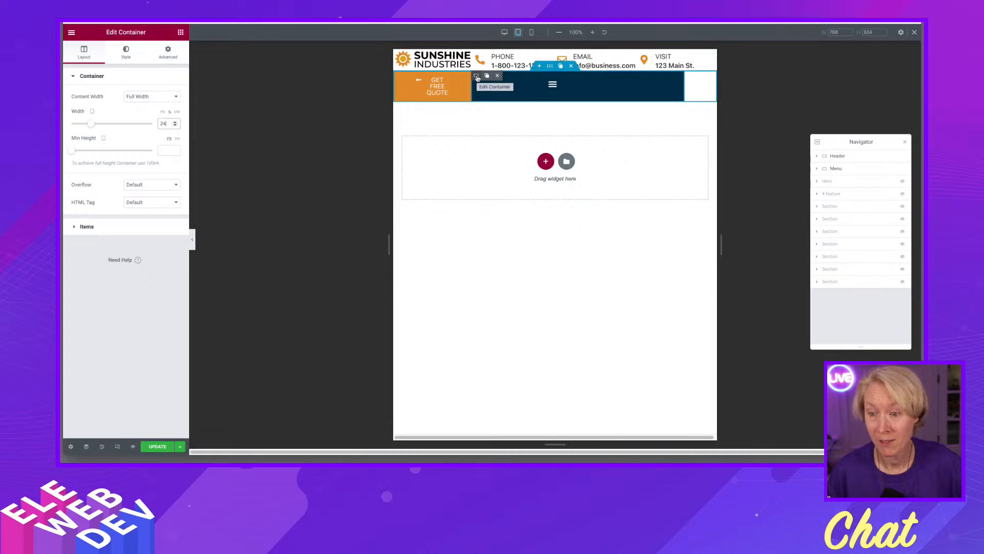
pyautogui.click(478, 78)
pyautogui.rightClick(477, 77)
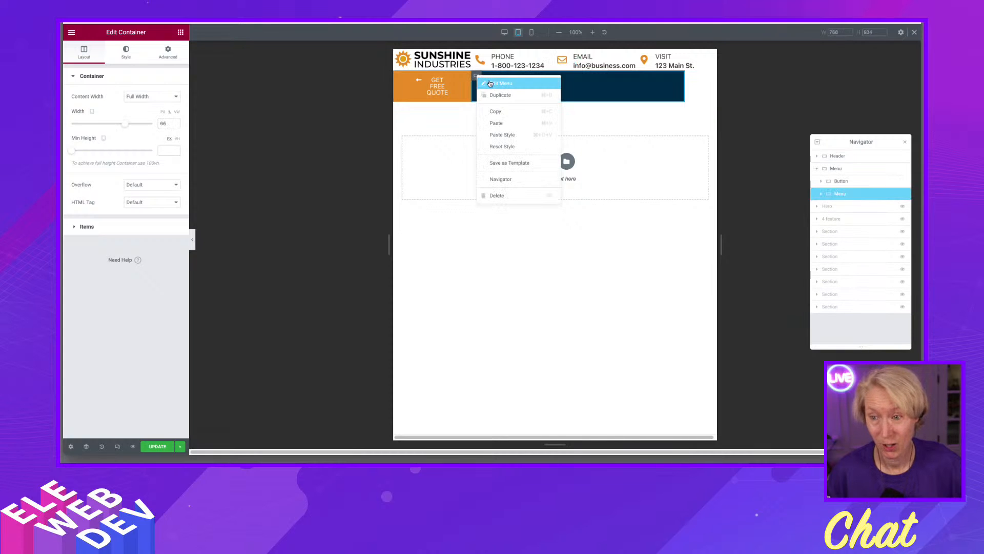
pyautogui.click(498, 83)
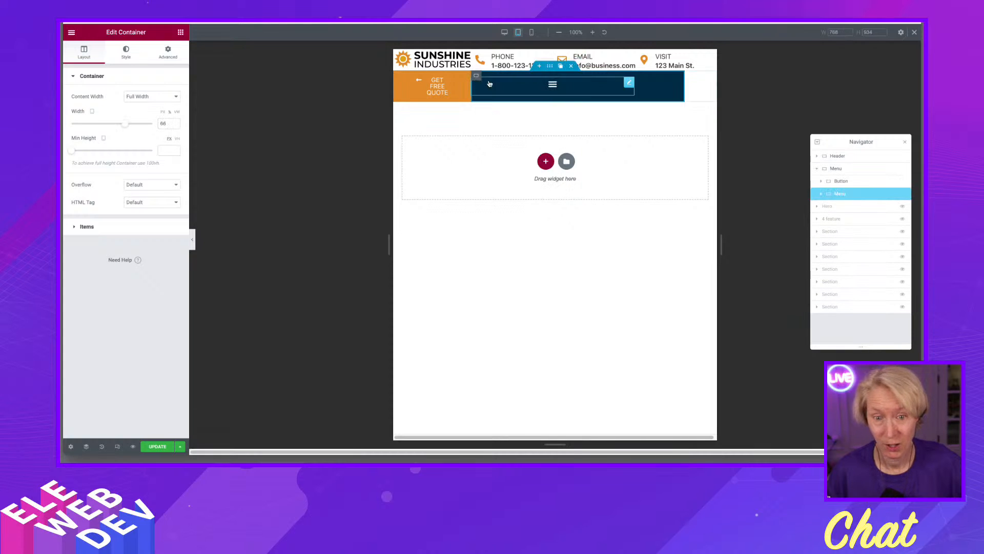
pyautogui.doubleClick(161, 124)
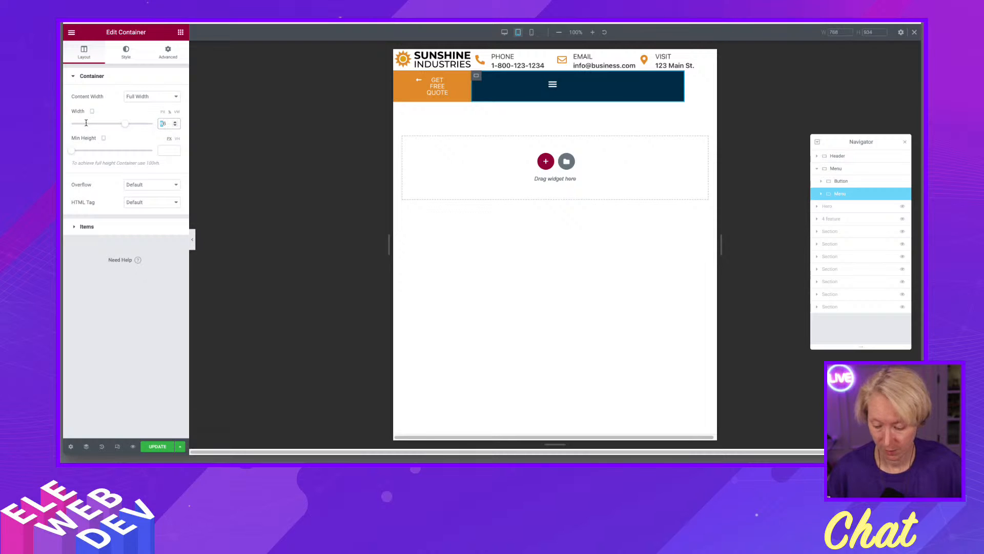
pyautogui.write('76')
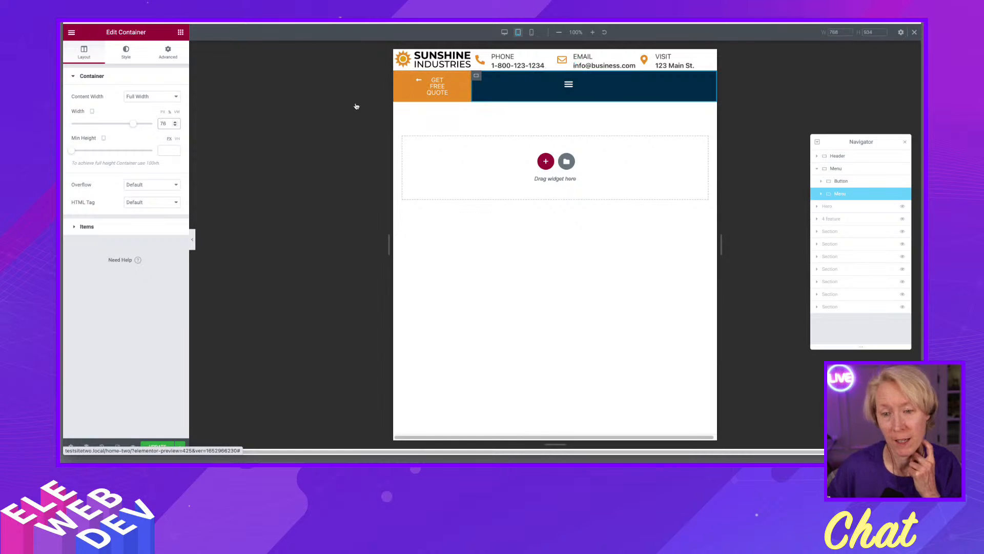
# Step: Clear the widget-level padding values of the Get Free Quote button
pyautogui.rightClick(466, 77)
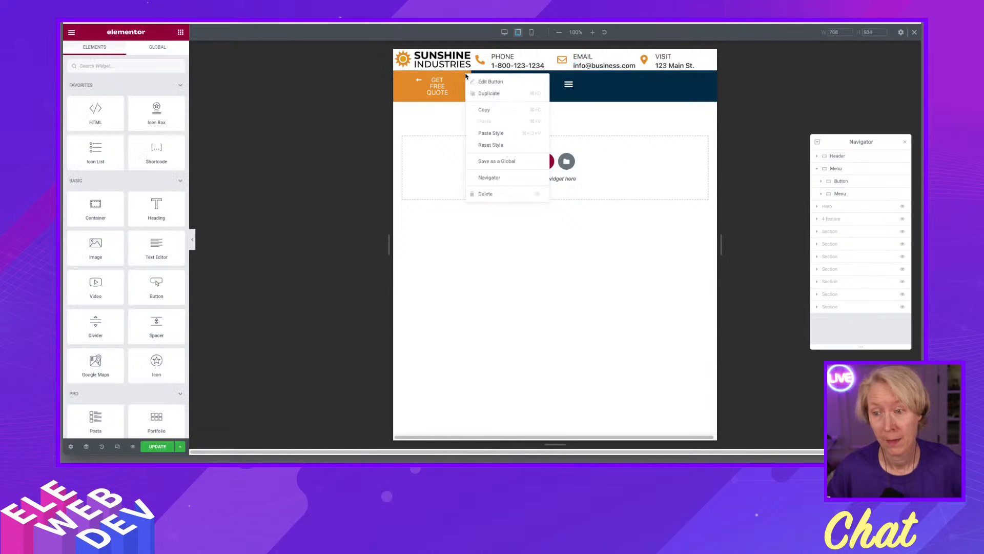
pyautogui.click(476, 82)
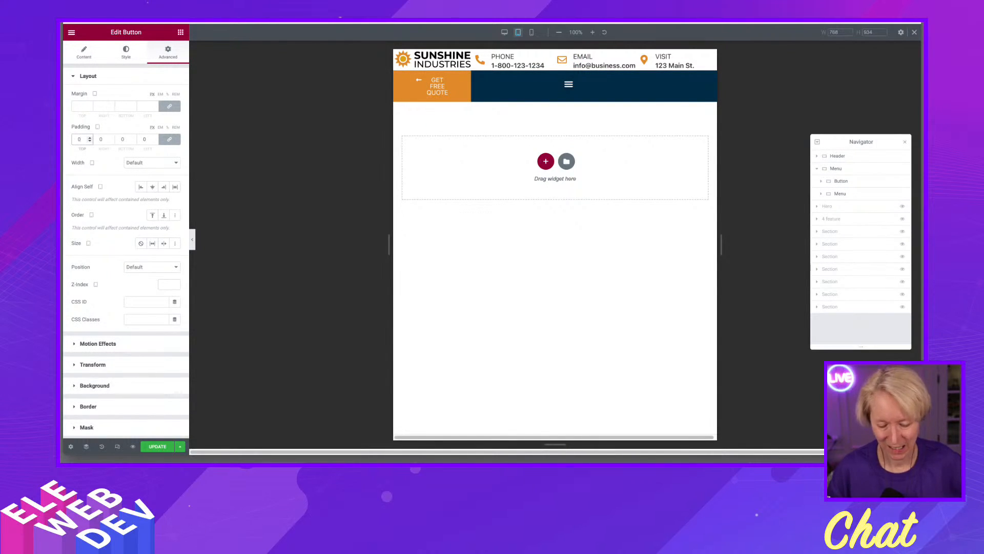
pyautogui.press('BackSpace')
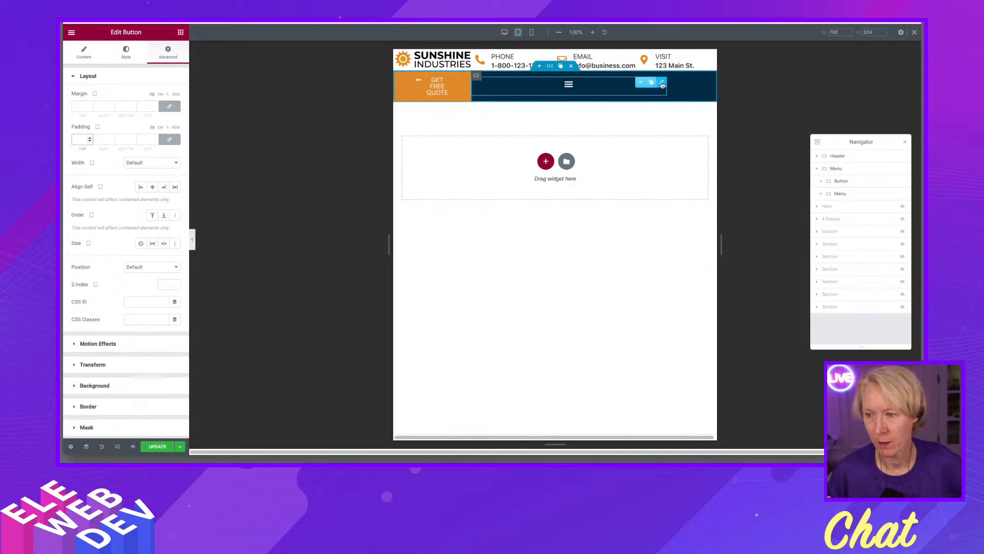
# Step: Set the padding of the inner Menu container to 0 px on all sides for tablet
pyautogui.rightClick(663, 83)
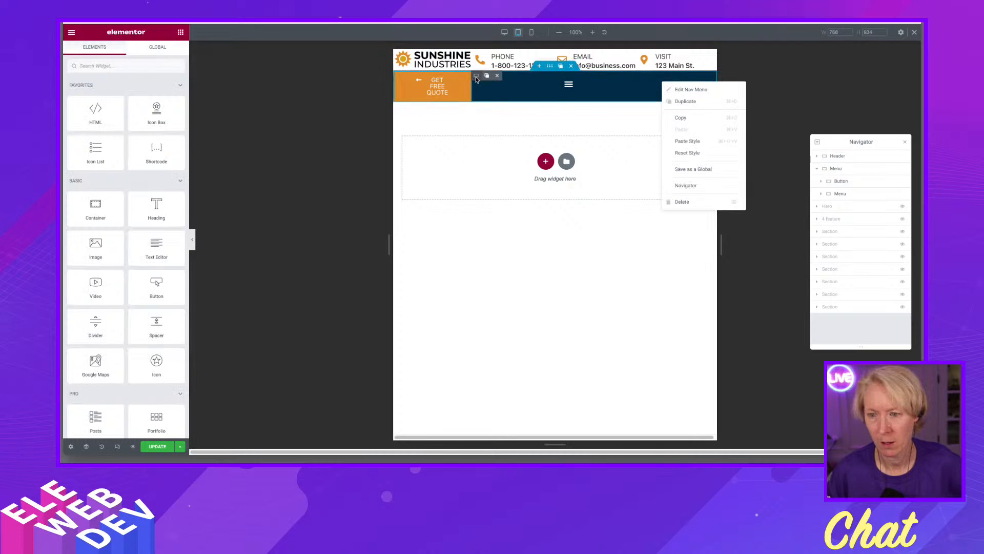
pyautogui.rightClick(476, 79)
pyautogui.click(490, 86)
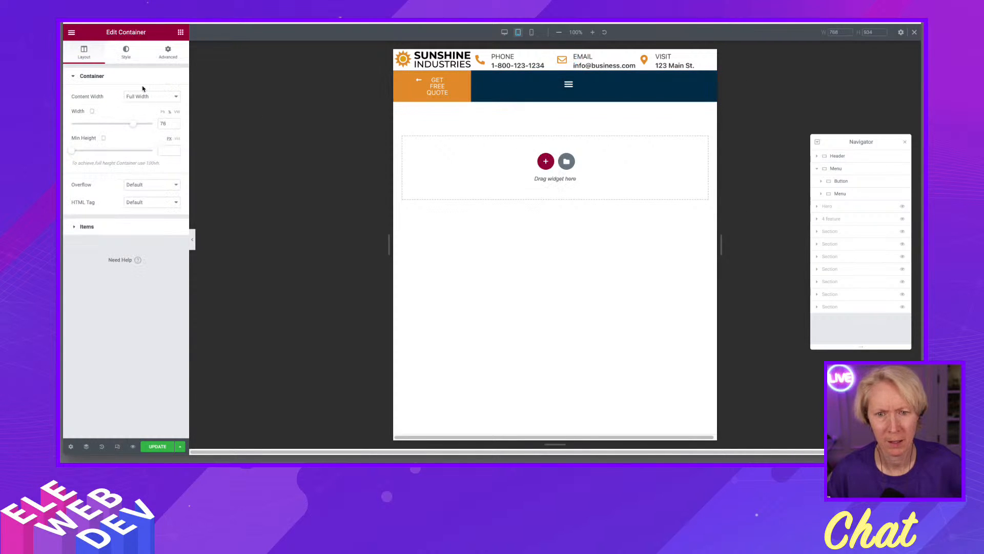
pyautogui.click(172, 51)
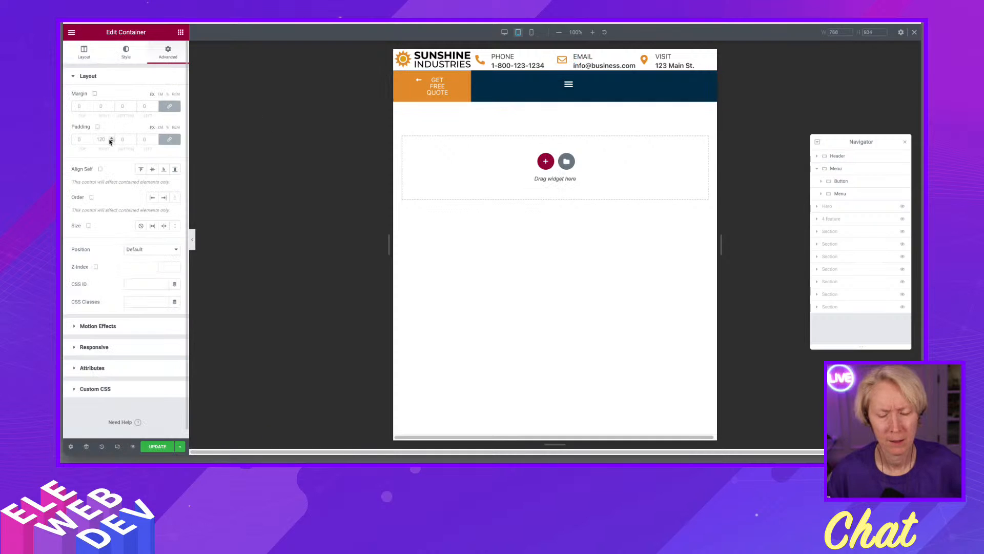
pyautogui.moveTo(107, 140); pyautogui.dragTo(63, 140)
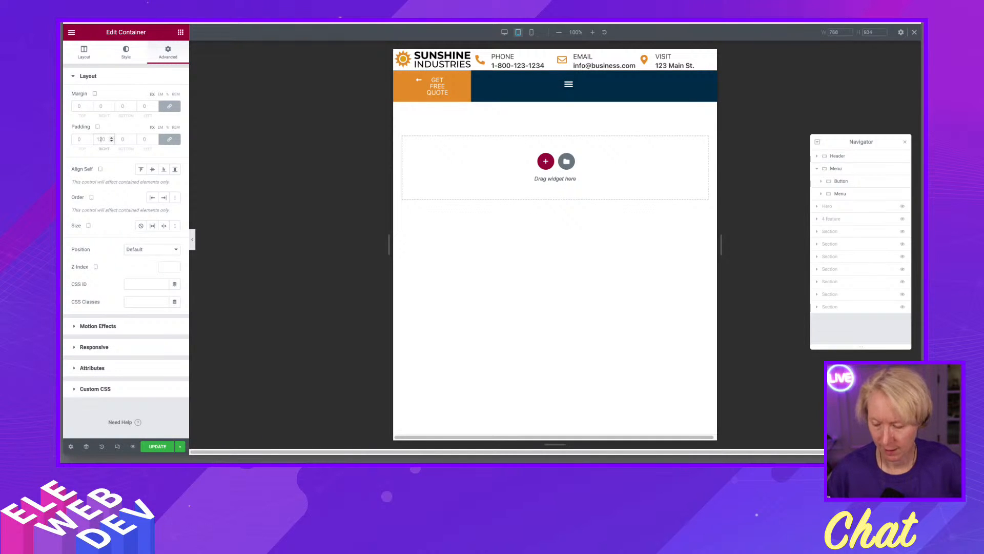
pyautogui.write('0')
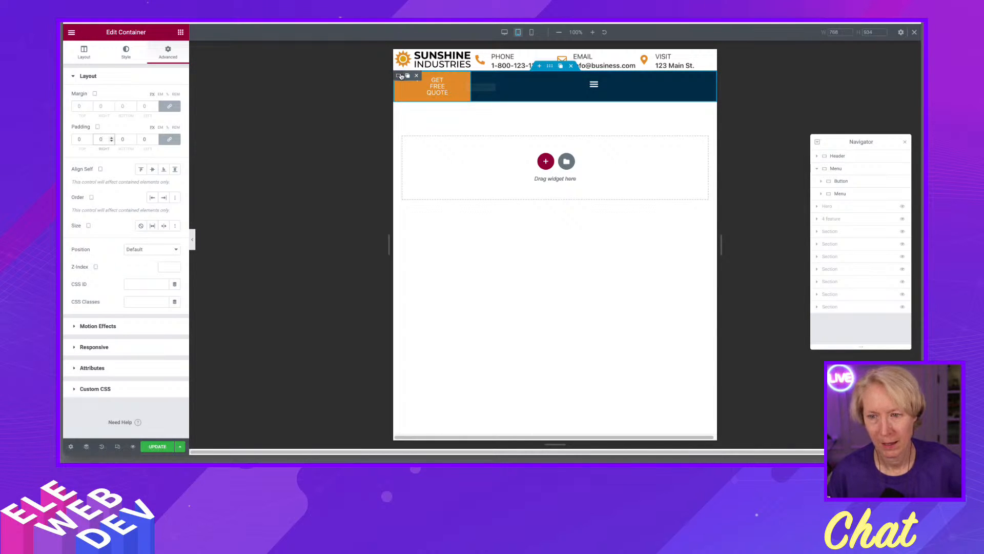
# Step: Check the Button container's spacing, then set the Get Free Quote button's style padding and icon spacing to 0
pyautogui.rightClick(404, 79)
pyautogui.click(404, 81)
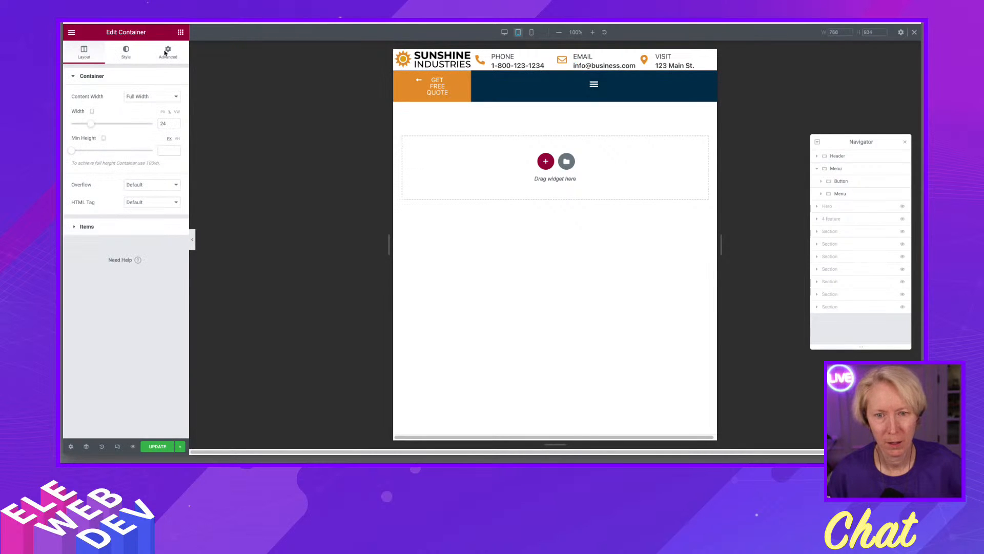
pyautogui.click(165, 54)
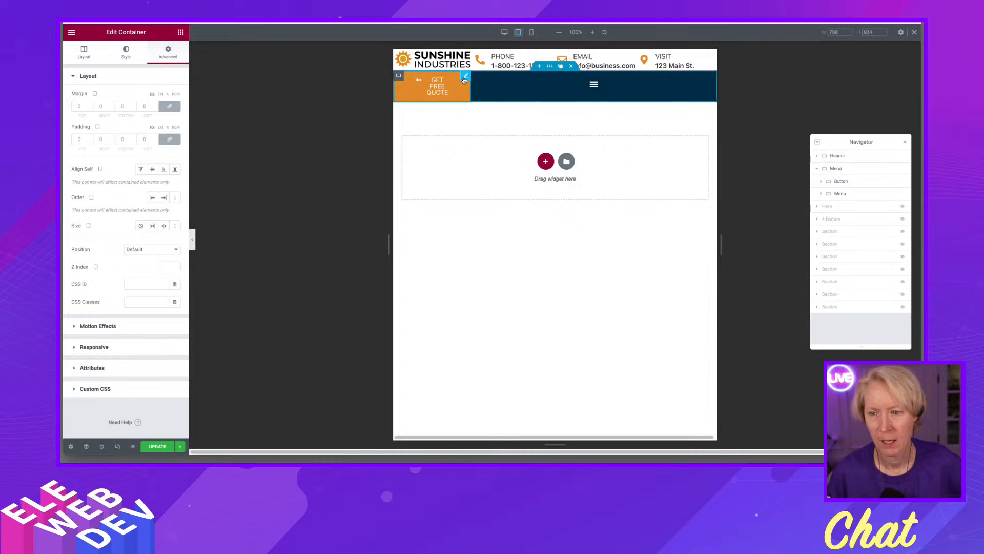
pyautogui.rightClick(466, 78)
pyautogui.click(479, 84)
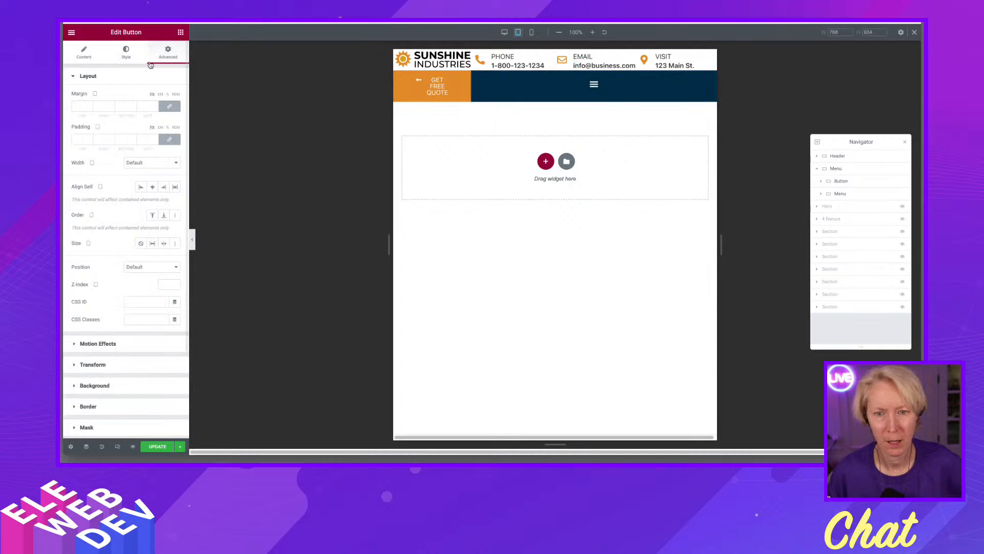
pyautogui.click(84, 55)
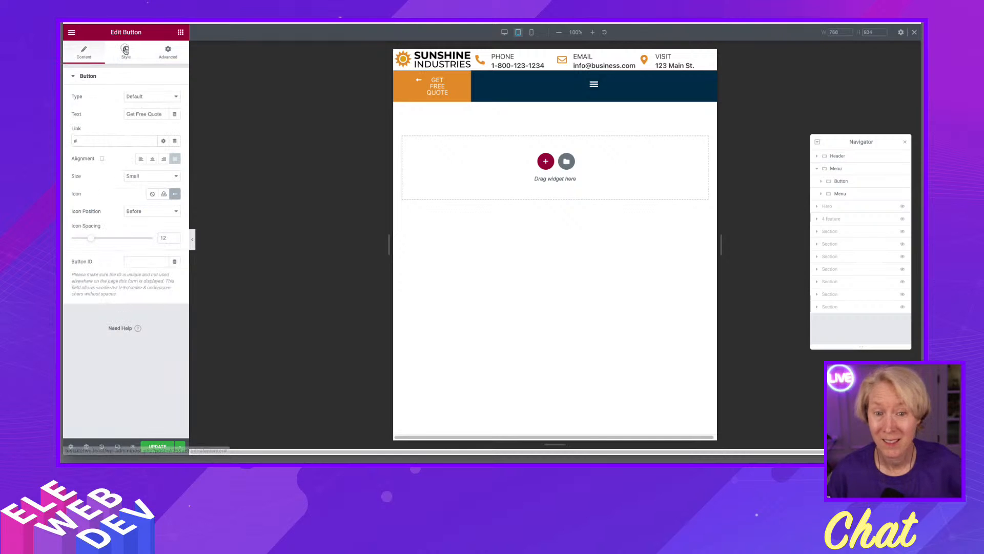
pyautogui.click(119, 56)
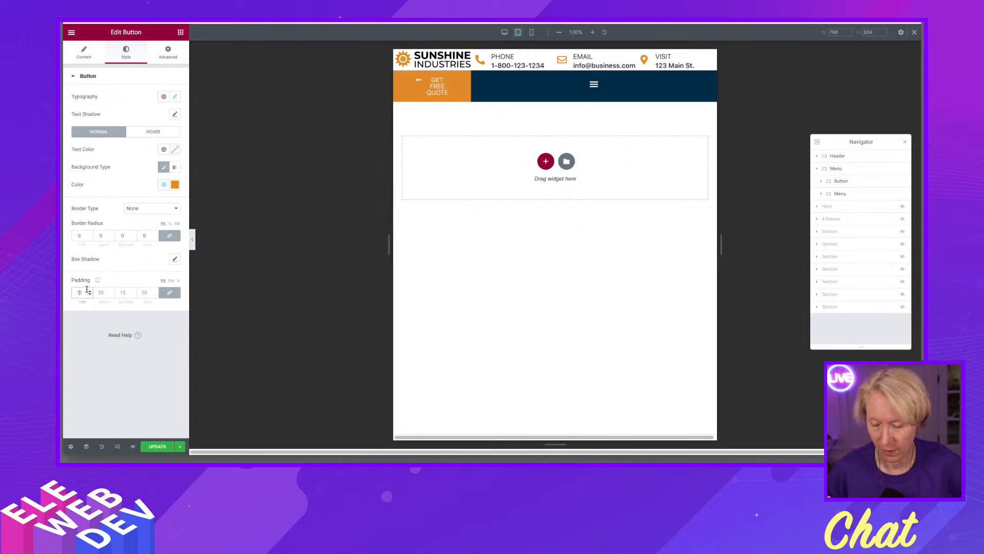
pyautogui.click(87, 290)
pyautogui.write('0')
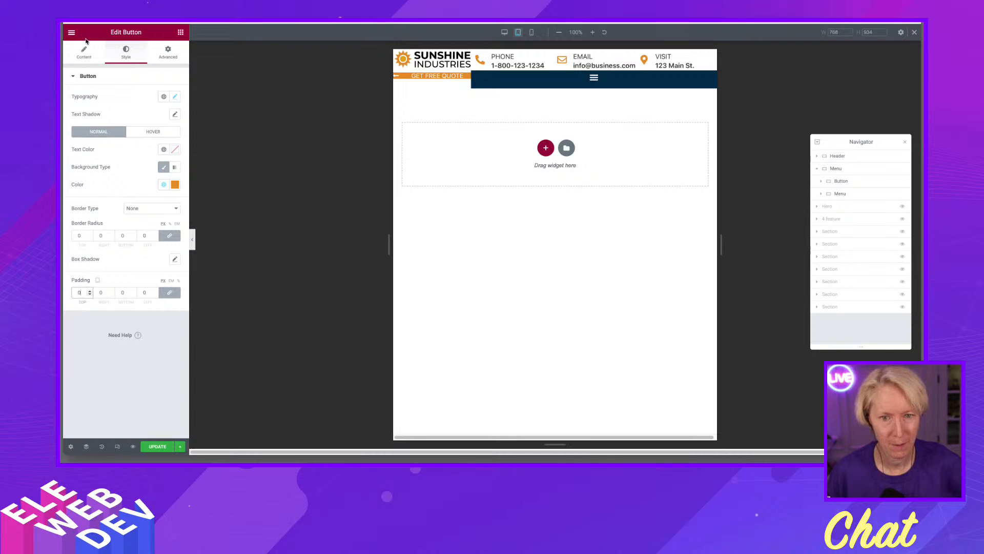
pyautogui.click(84, 51)
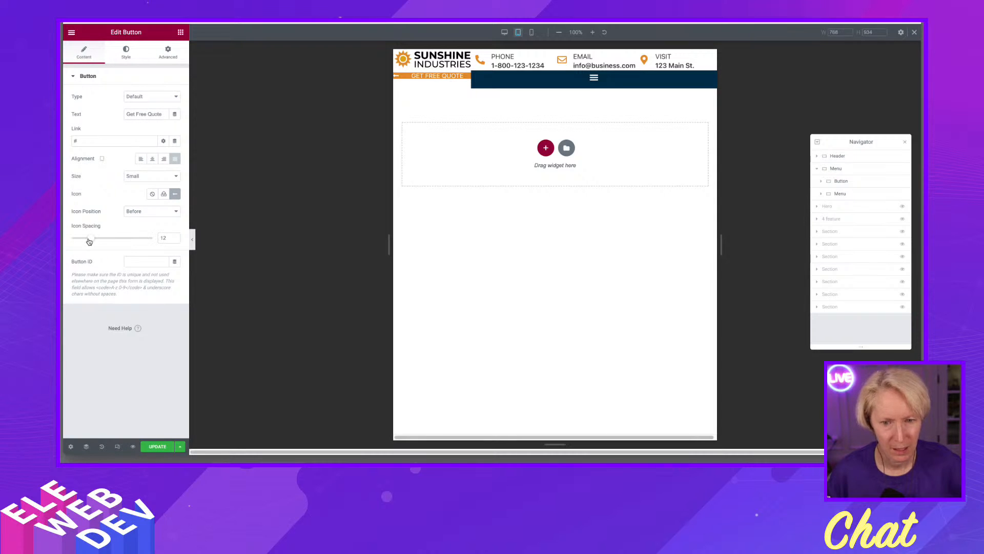
pyautogui.moveTo(91, 242); pyautogui.dragTo(70, 242)
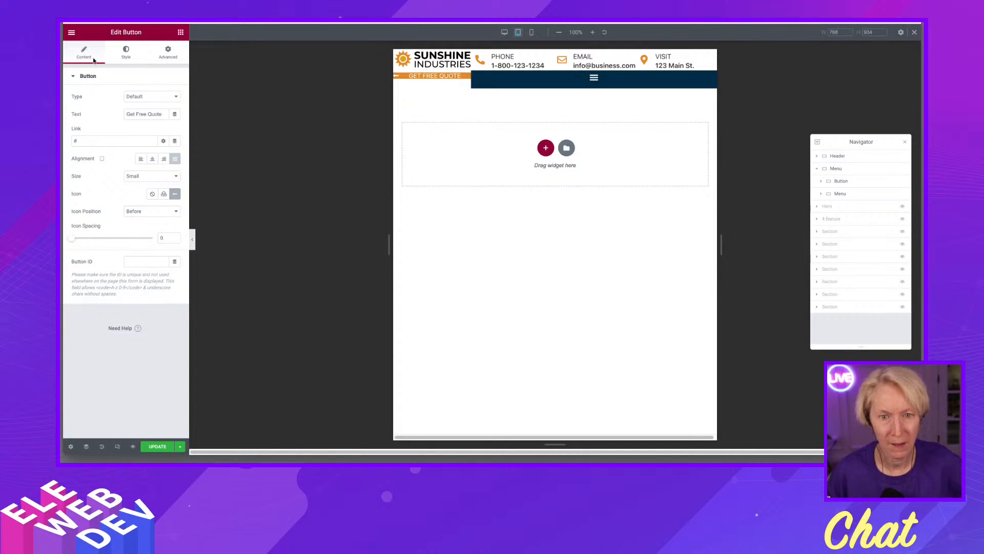
# Step: Increase the Get Free Quote button's style padding to 14 px on all four sides
pyautogui.click(126, 54)
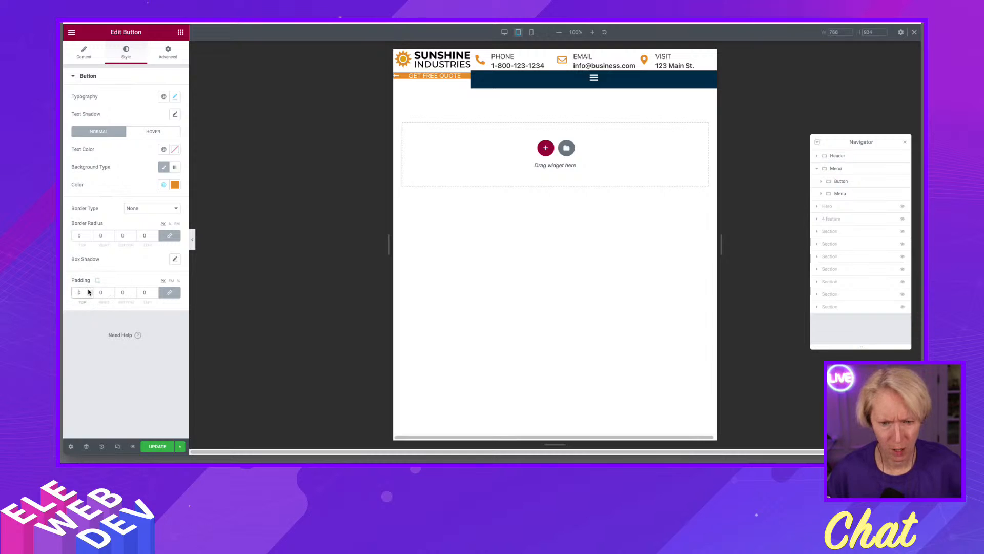
pyautogui.click(89, 291)
pyautogui.click(89, 291)
pyautogui.click(88, 291)
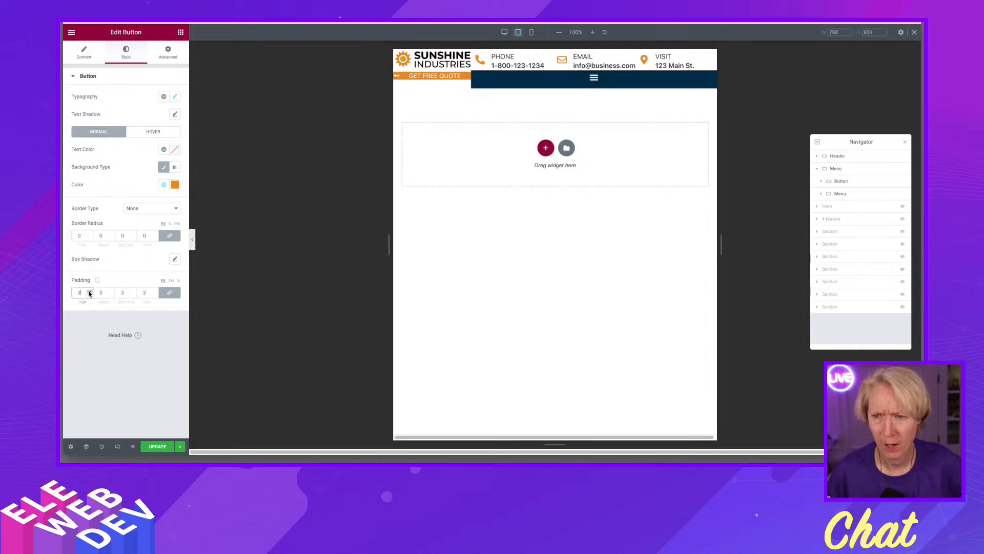
pyautogui.click(89, 291)
pyautogui.click(88, 291)
pyautogui.click(88, 291)
pyautogui.click(89, 291)
pyautogui.click(88, 291)
pyautogui.click(88, 291)
pyautogui.click(89, 291)
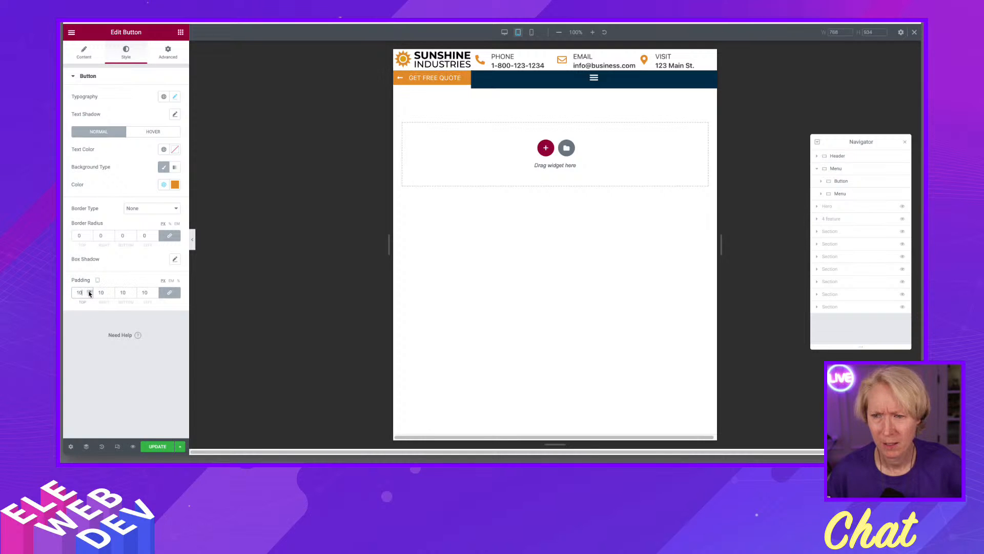
pyautogui.click(89, 291)
pyautogui.click(89, 291)
pyautogui.click(88, 291)
pyautogui.click(88, 292)
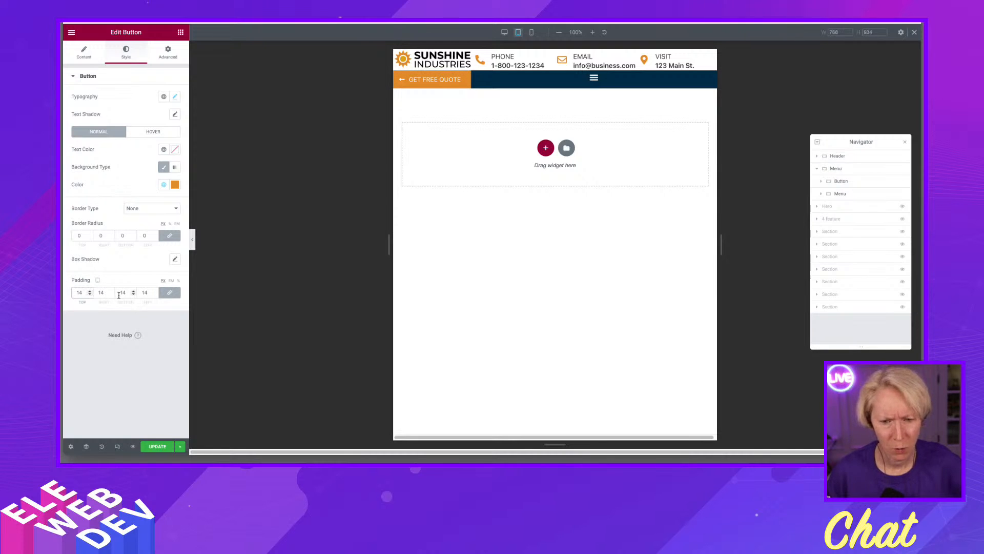
# Step: Unlink the padding sides of the Get Free Quote button's style and set its right and left padding to 0
pyautogui.click(169, 293)
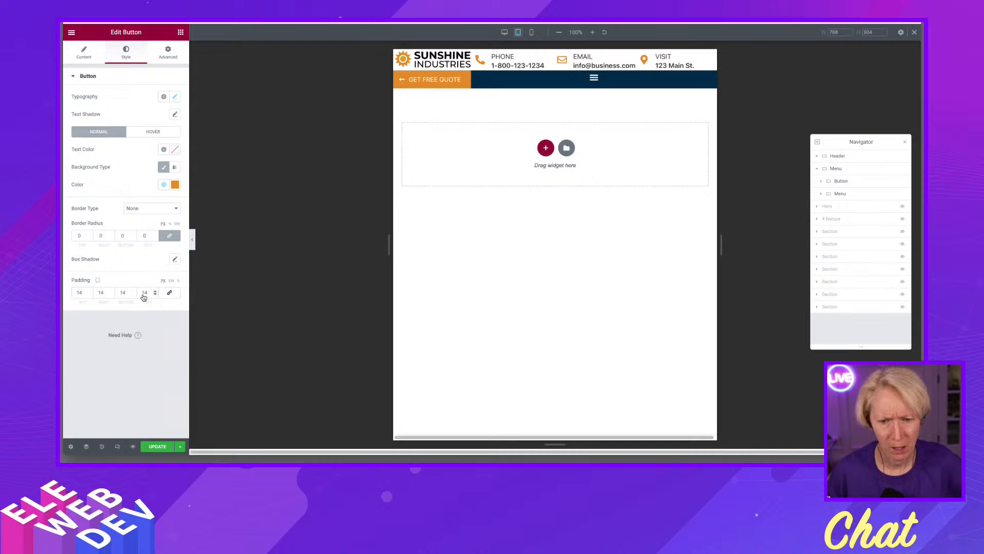
pyautogui.doubleClick(105, 290)
pyautogui.write('0')
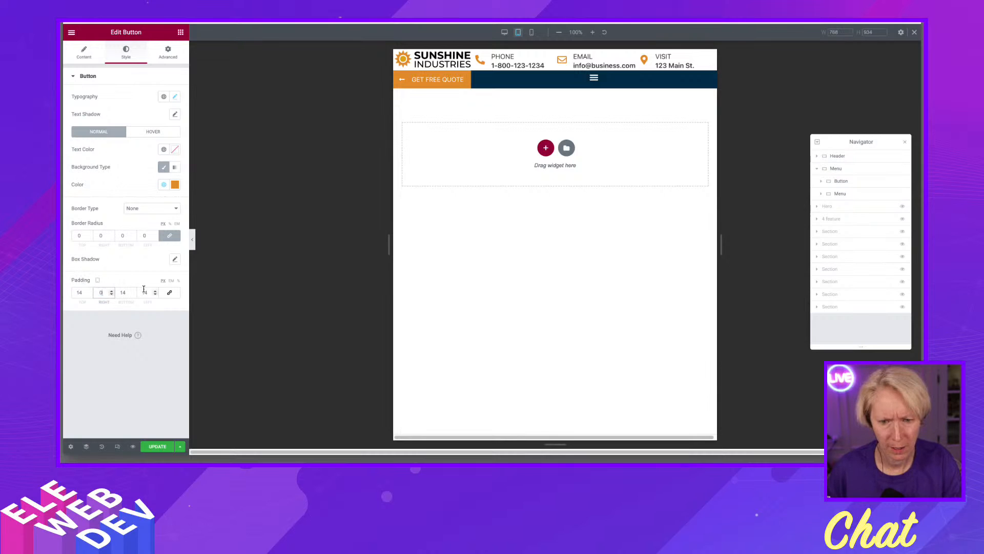
pyautogui.doubleClick(147, 290)
pyautogui.write('0')
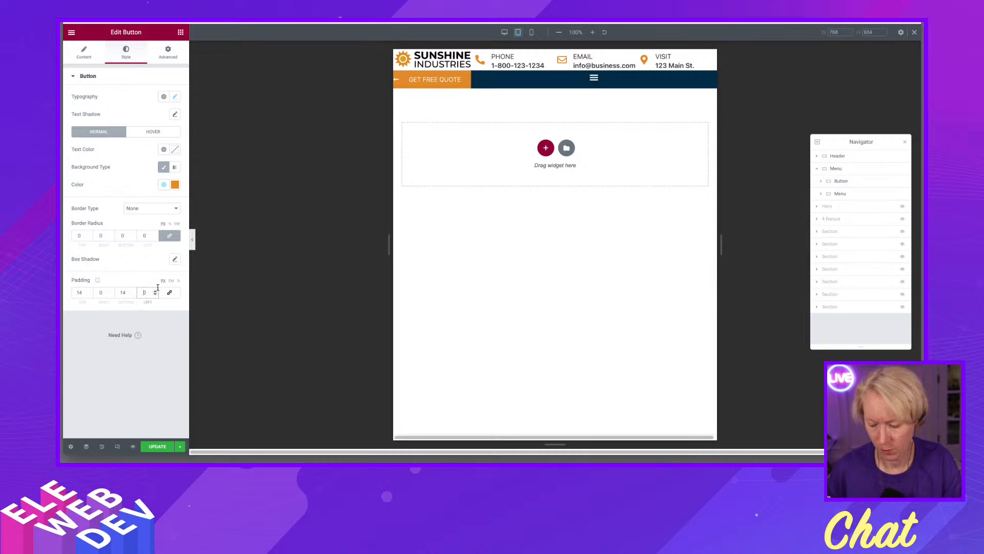
# Step: Set the Get Free Quote button's left style padding to 10 px, keeping 0 as the right value
pyautogui.write('14')
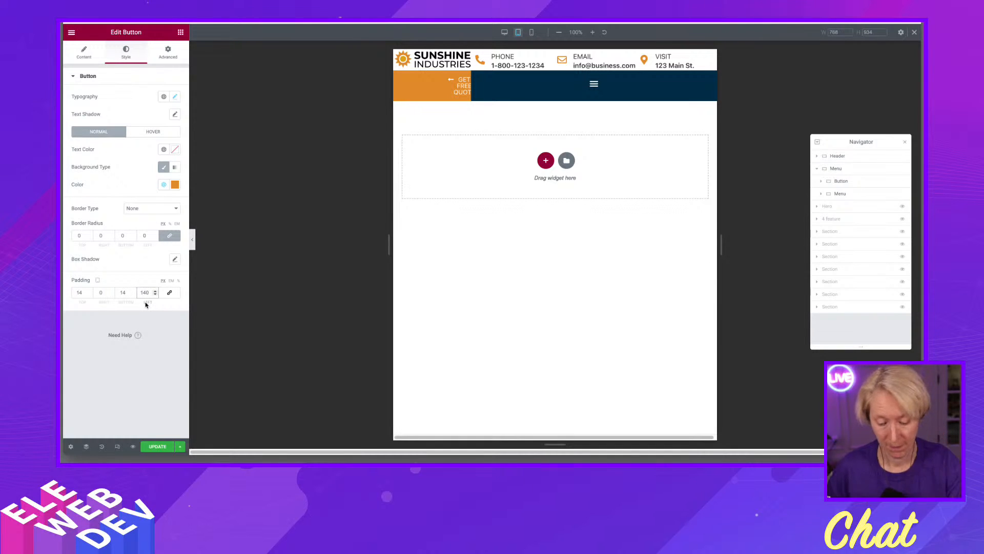
pyautogui.press('BackSpace')
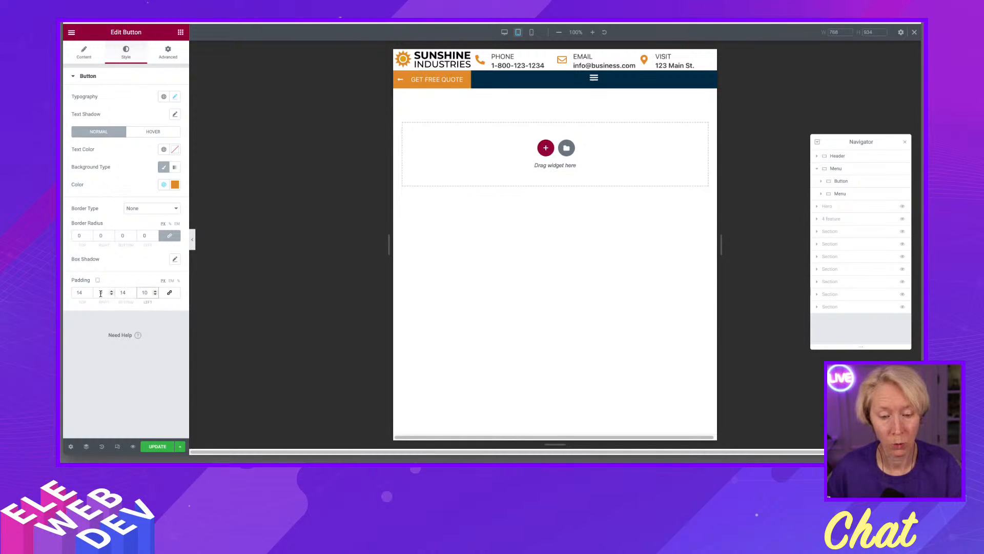
pyautogui.doubleClick(101, 293)
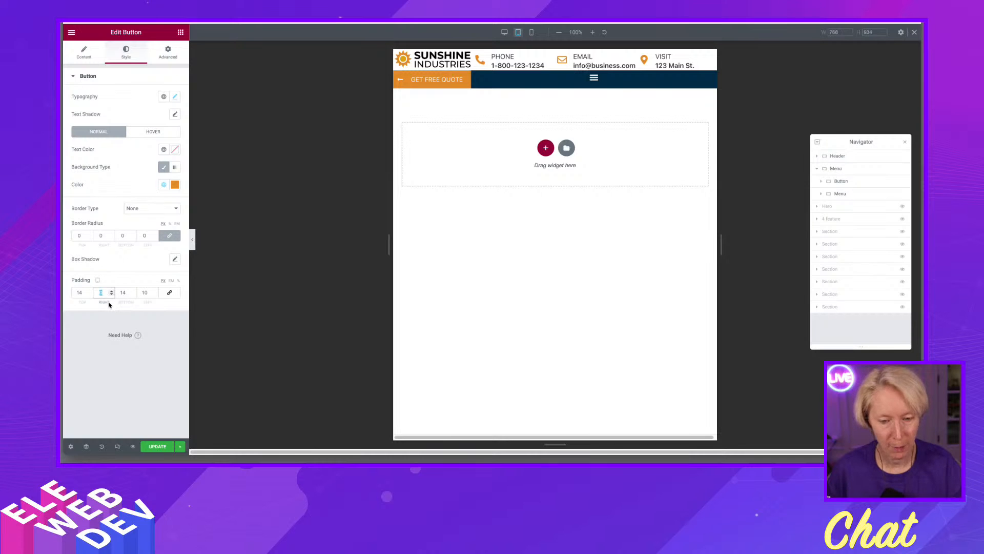
pyautogui.write('0')
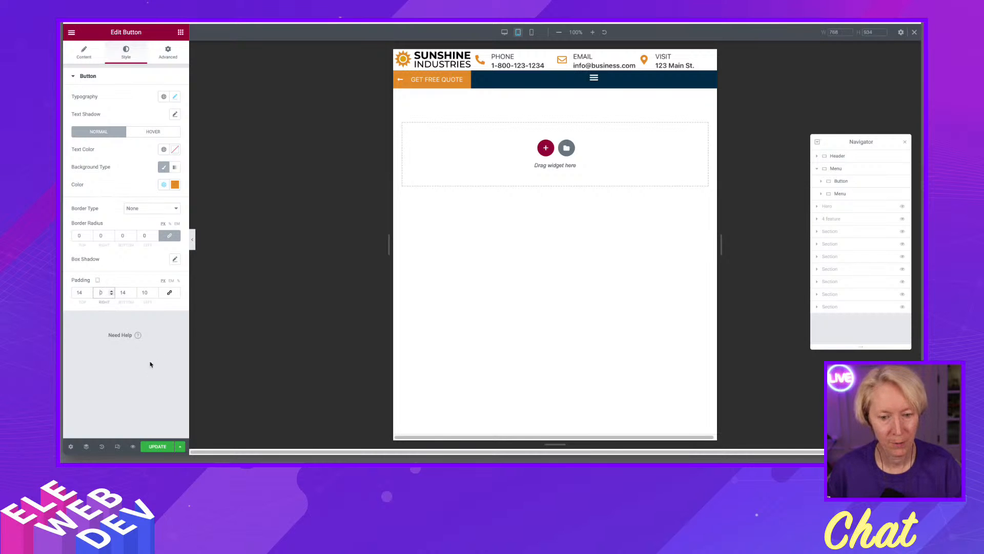
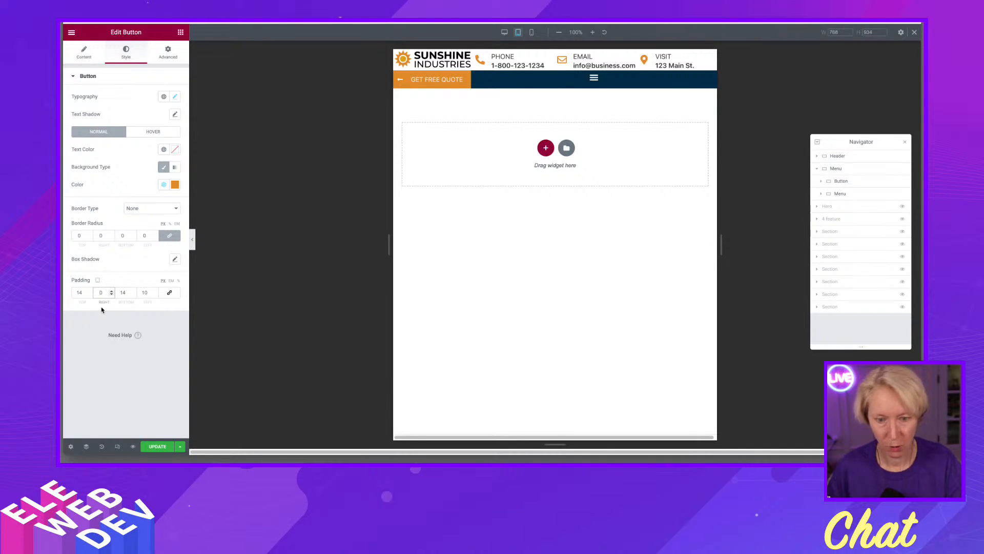
pyautogui.write('1')
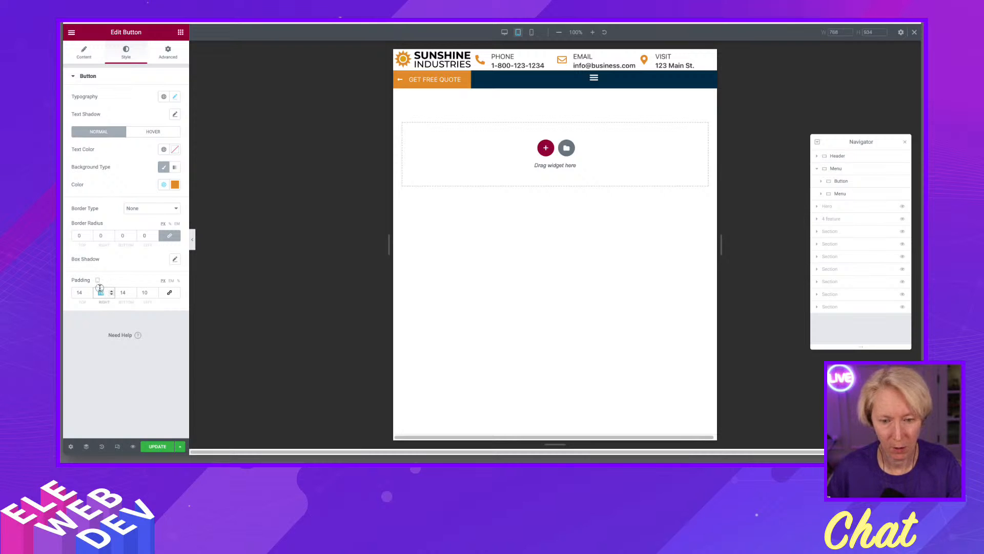
pyautogui.doubleClick(101, 290)
pyautogui.write('0')
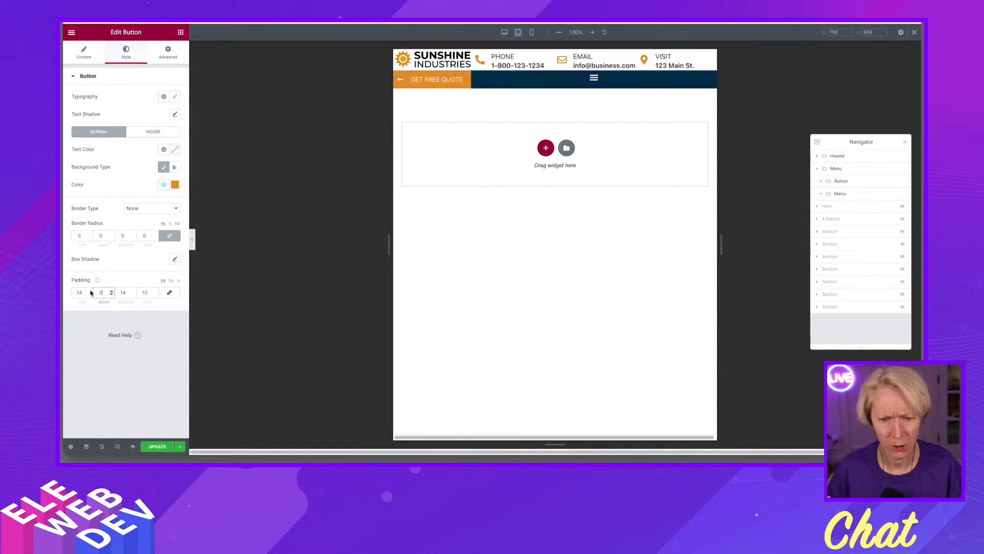
# Step: Set the Get Free Quote button's top and bottom style padding to 18 px
pyautogui.moveTo(83, 291); pyautogui.dragTo(70, 290)
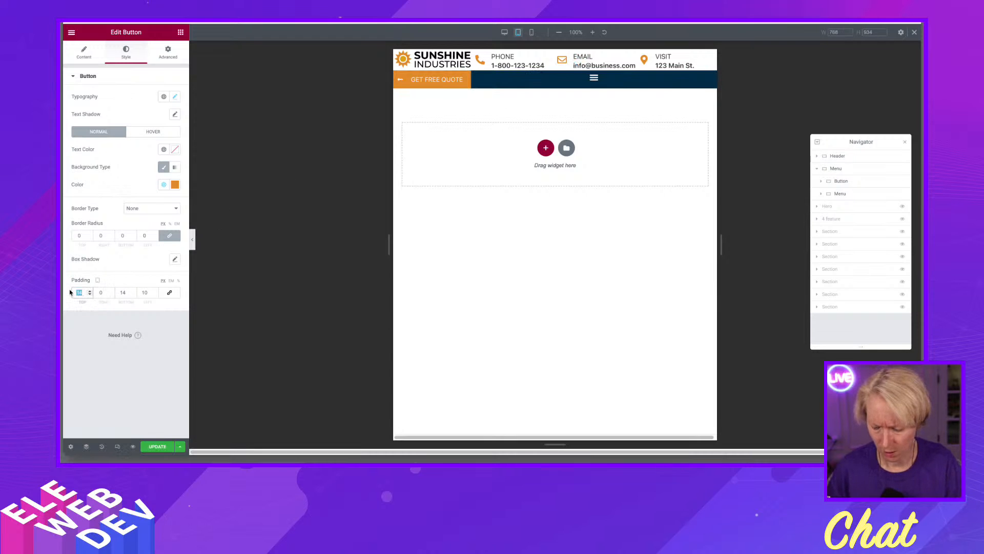
pyautogui.write('18')
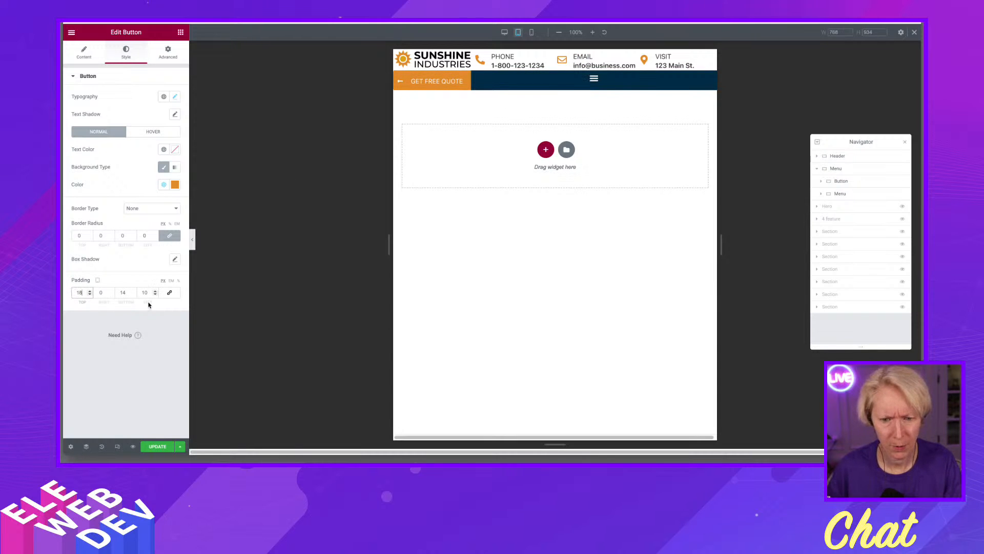
pyautogui.moveTo(131, 292); pyautogui.dragTo(111, 293)
pyautogui.write('18')
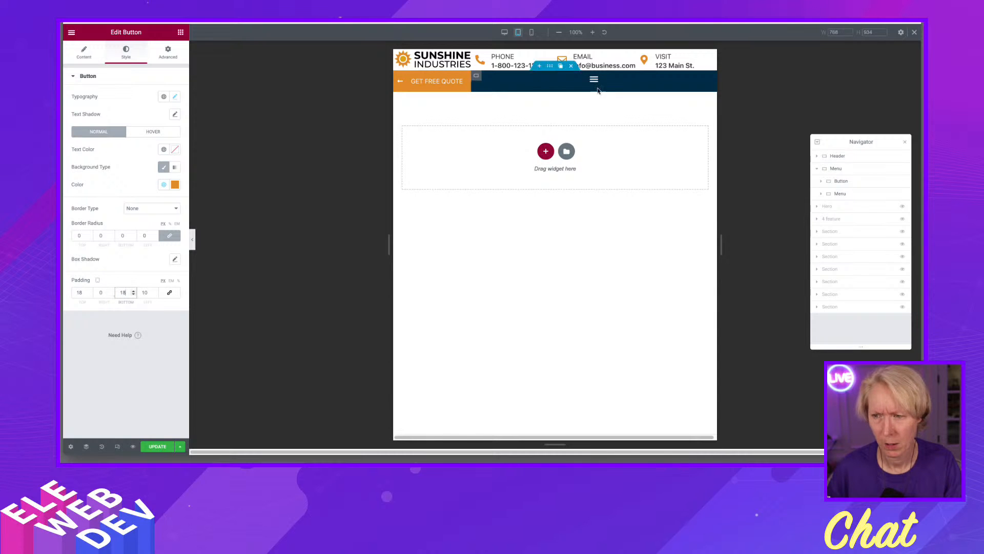
# Step: Set the inner Menu container's Justify Content to Center in its item layout for tablet
pyautogui.rightClick(480, 80)
pyautogui.click(495, 83)
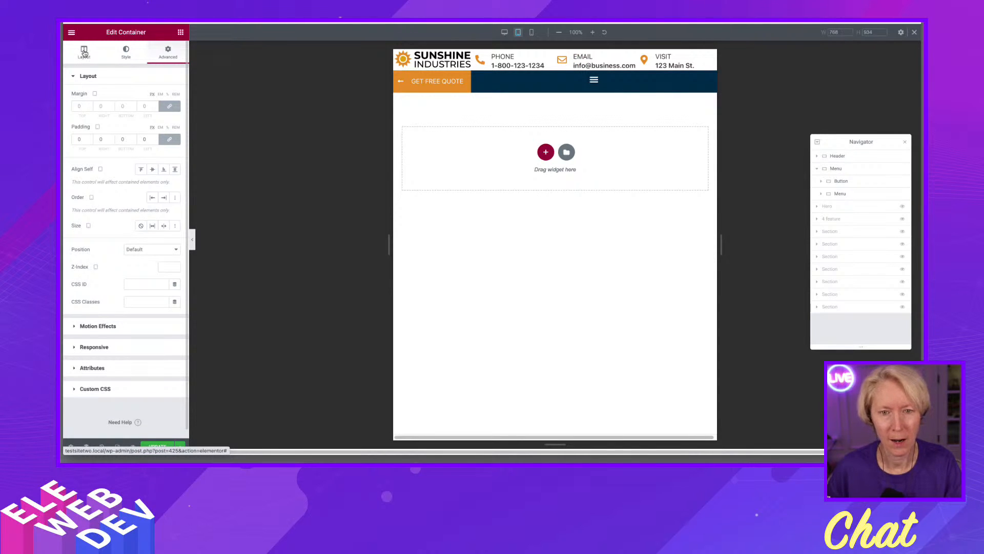
pyautogui.click(84, 53)
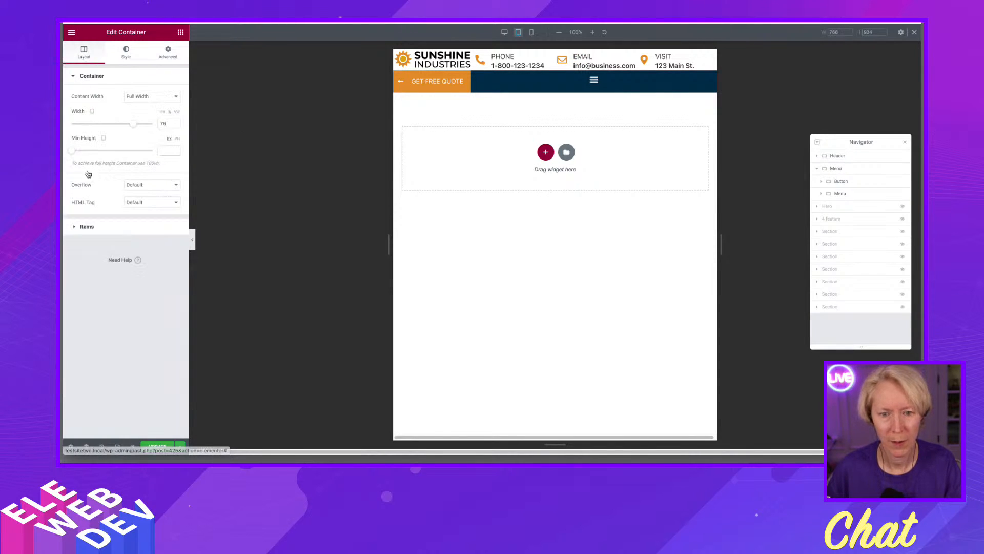
pyautogui.click(116, 228)
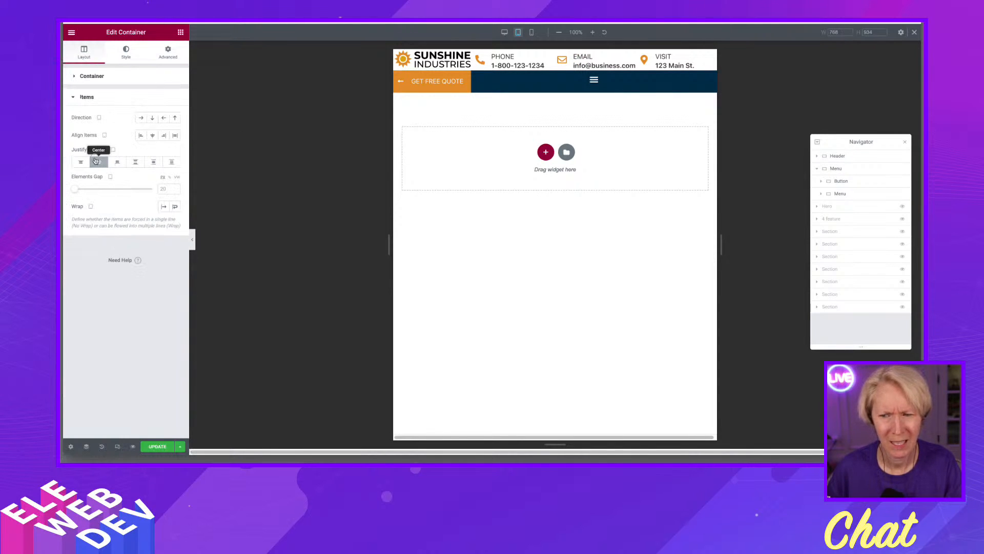
pyautogui.click(99, 162)
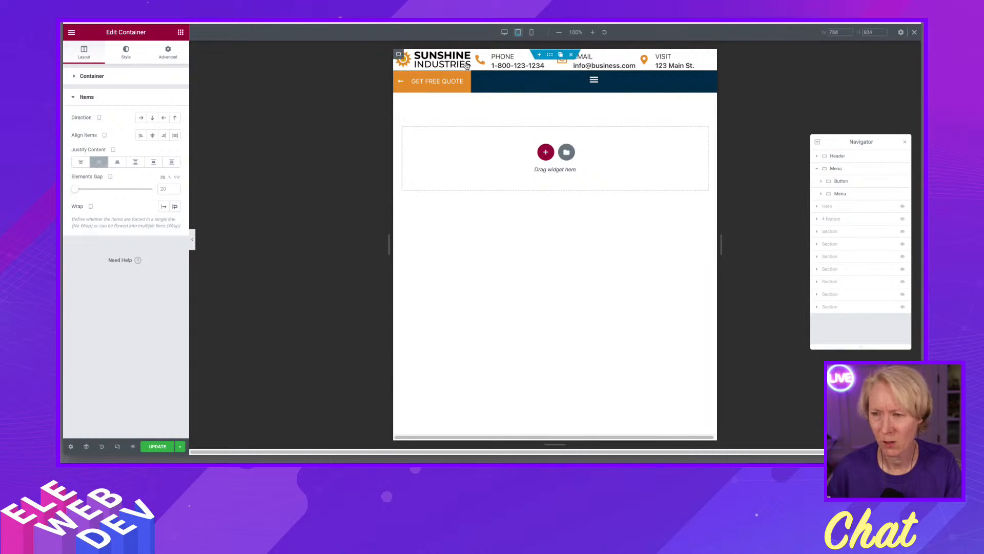
# Step: Check the Nav Menu widget's content settings and its own margin and padding
pyautogui.moveTo(710, 78)
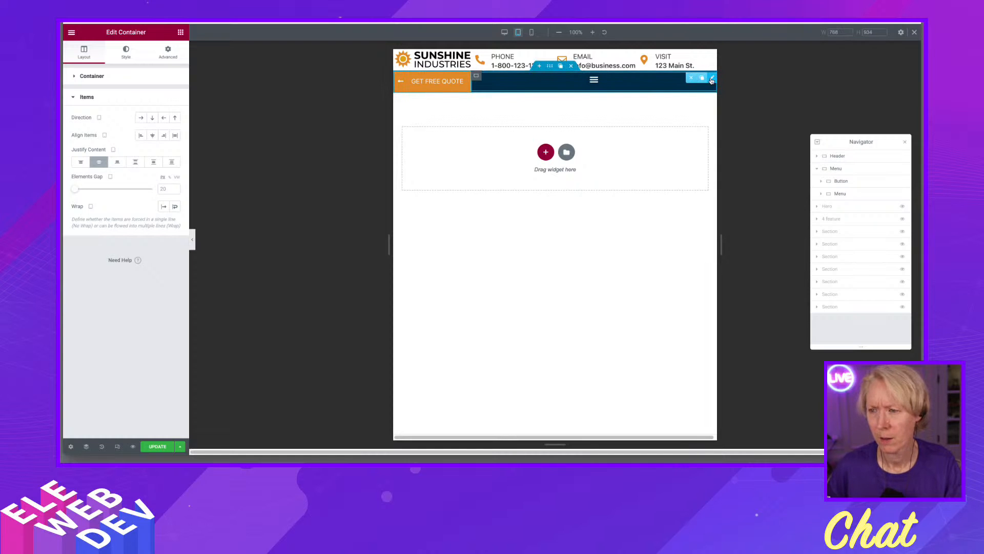
pyautogui.rightClick(713, 79)
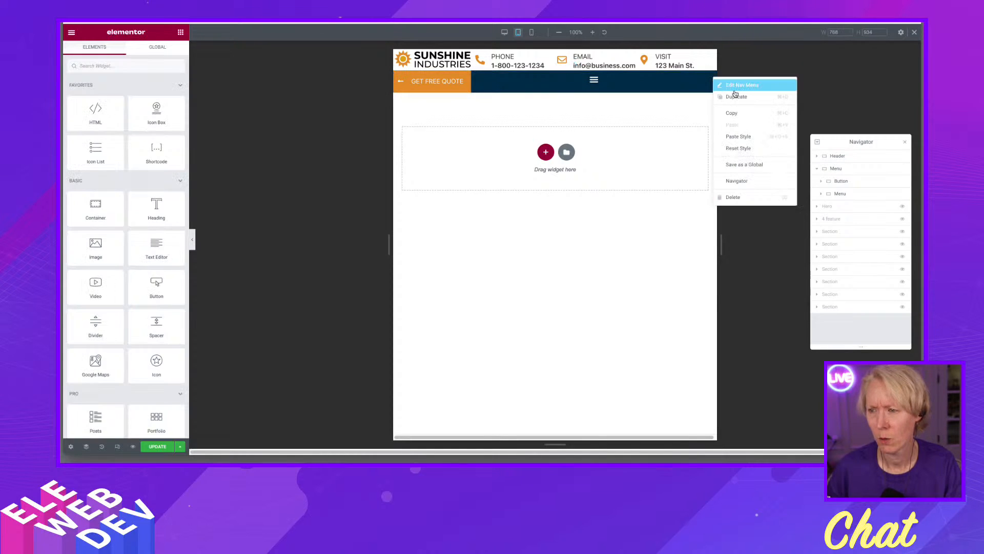
pyautogui.click(736, 86)
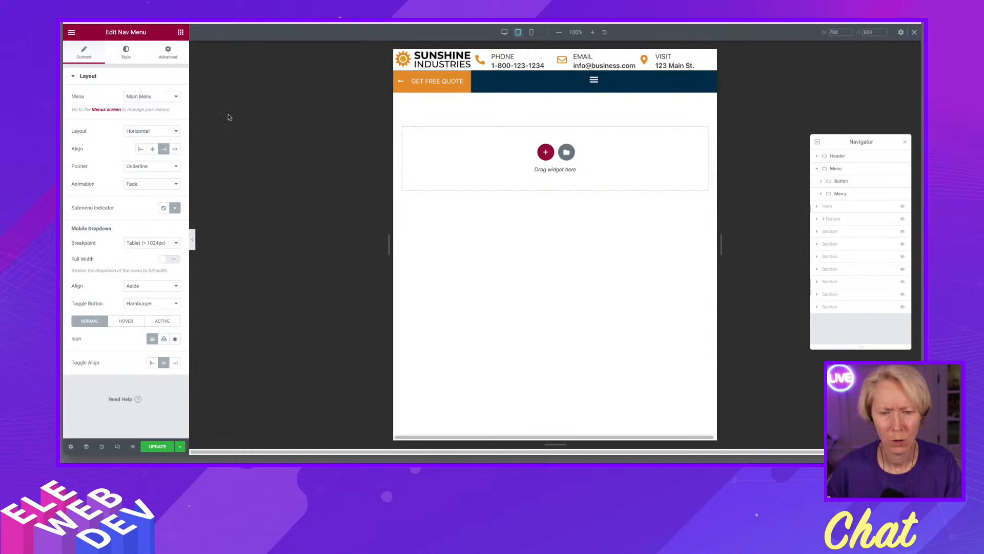
pyautogui.click(169, 52)
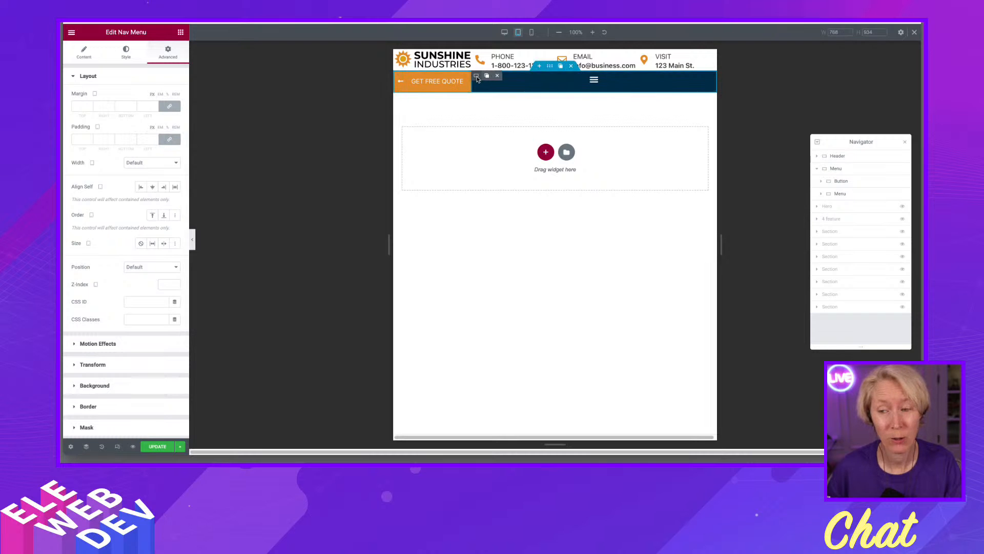
# Step: Unlink the inner Menu container's tablet padding sides, set the top padding to 5 px and save the page
pyautogui.rightClick(477, 80)
pyautogui.click(493, 83)
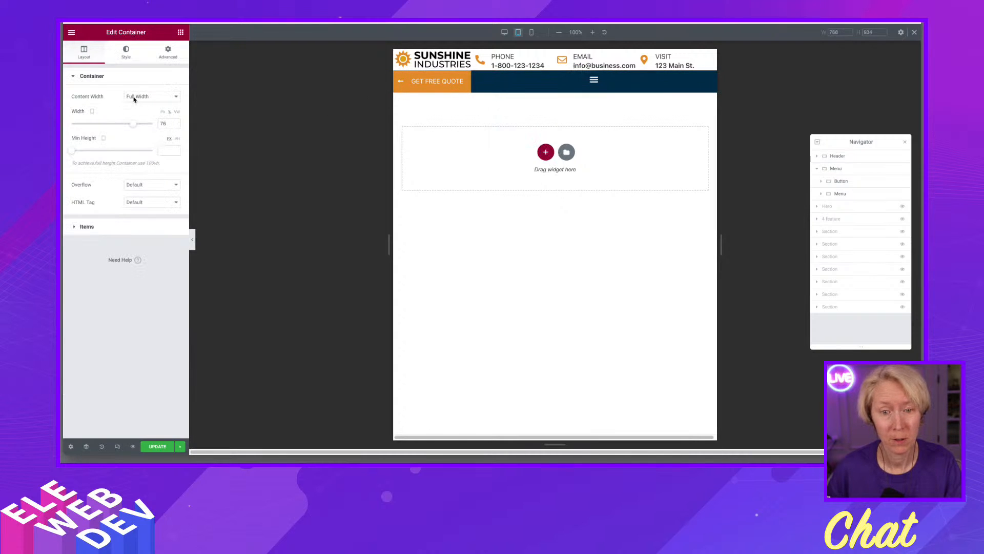
pyautogui.click(168, 51)
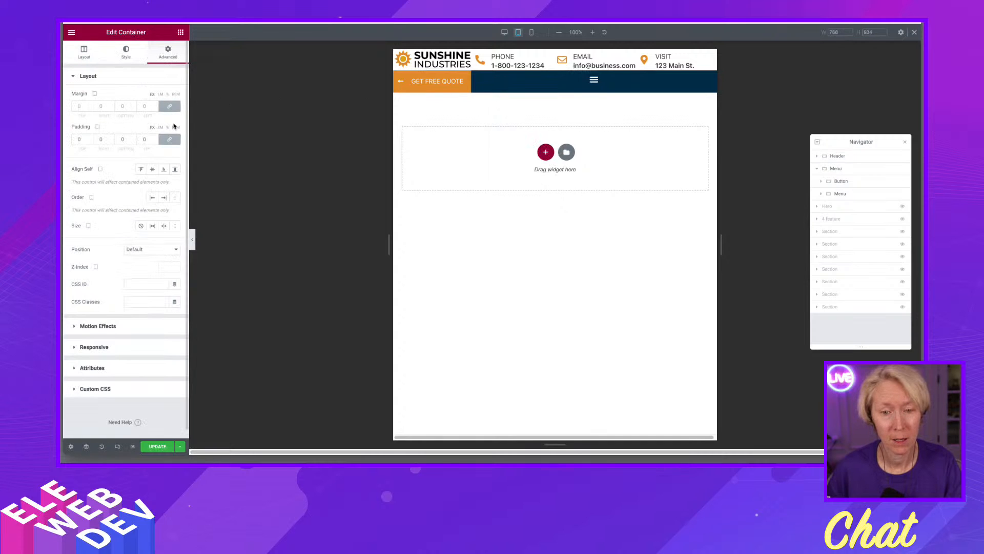
pyautogui.click(169, 139)
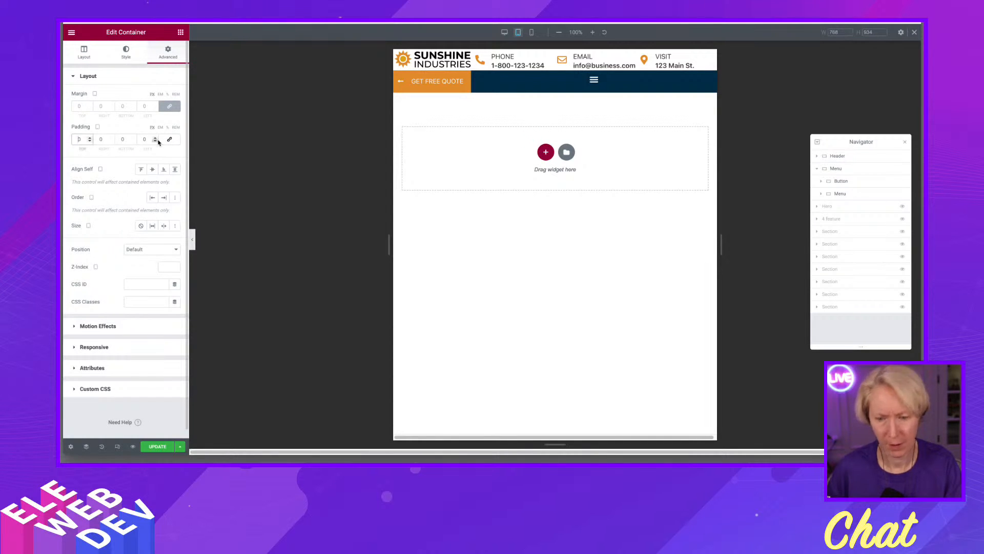
pyautogui.write('5')
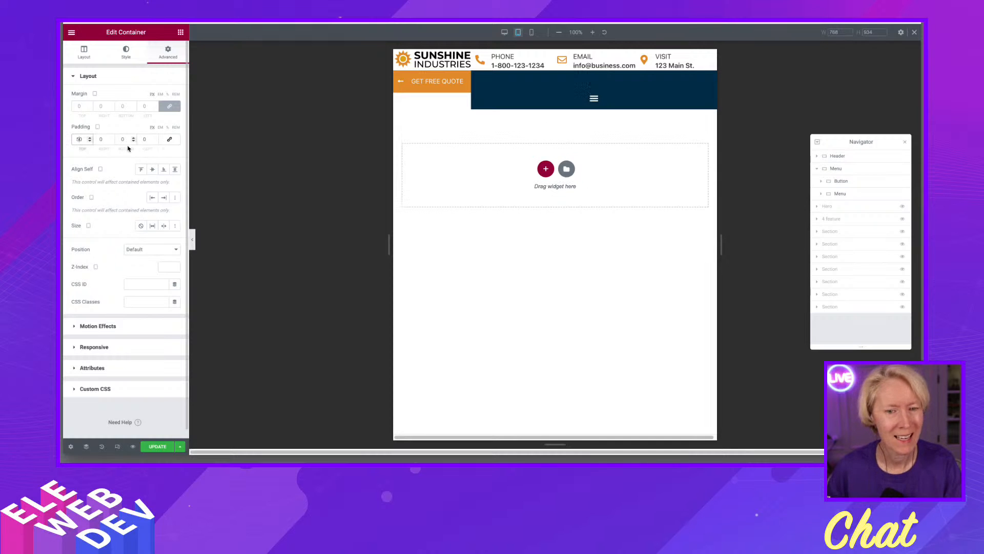
pyautogui.moveTo(85, 140); pyautogui.dragTo(65, 137)
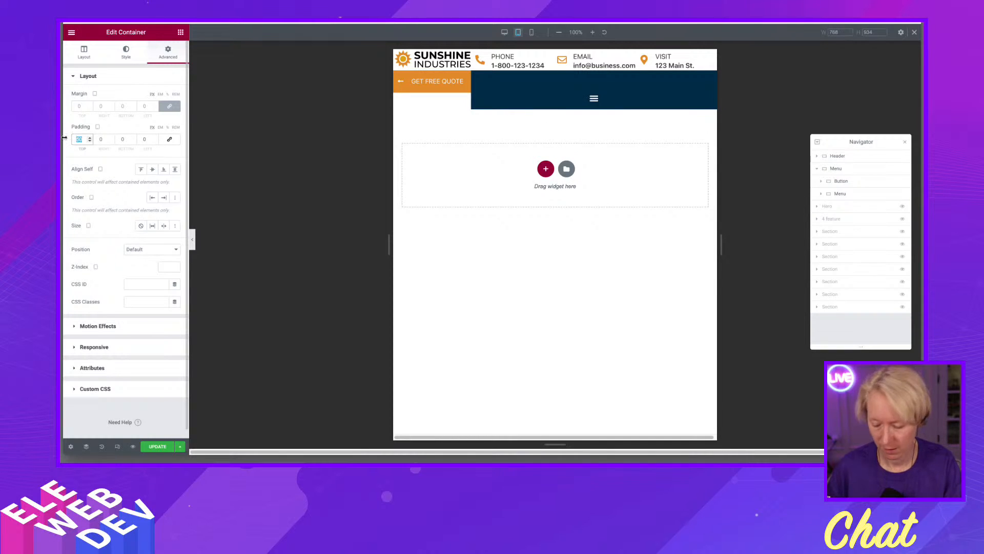
pyautogui.write('0')
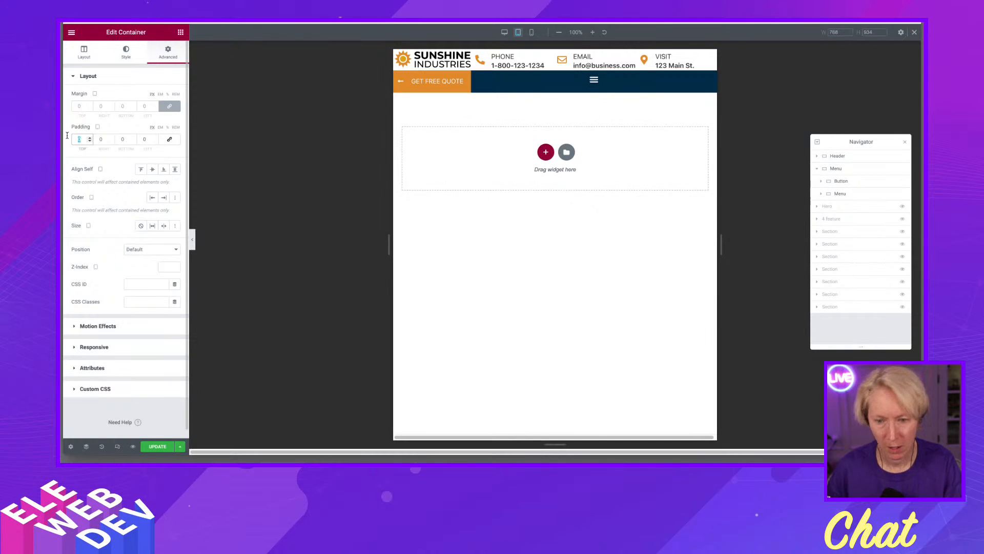
pyautogui.press('BackSpace')
pyautogui.write('5')
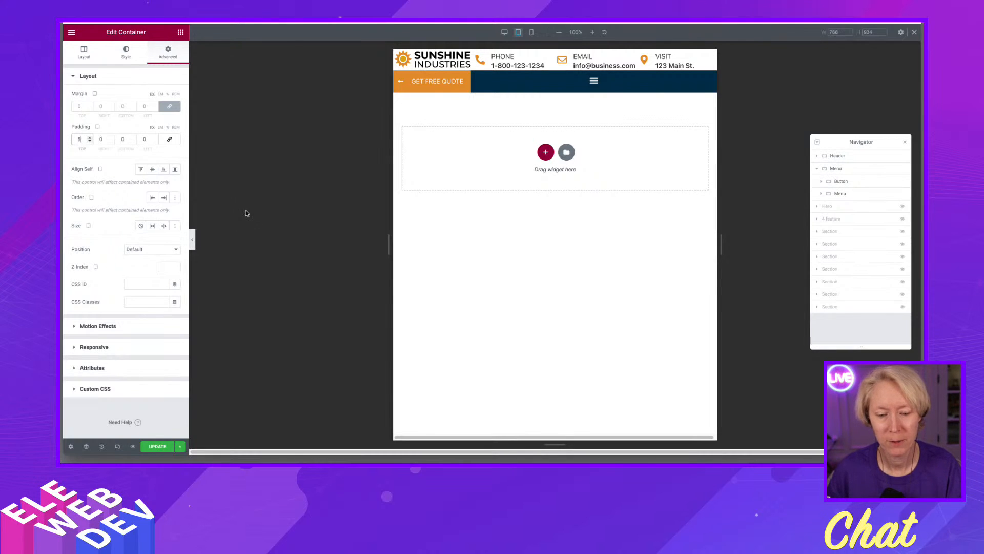
pyautogui.click(157, 446)
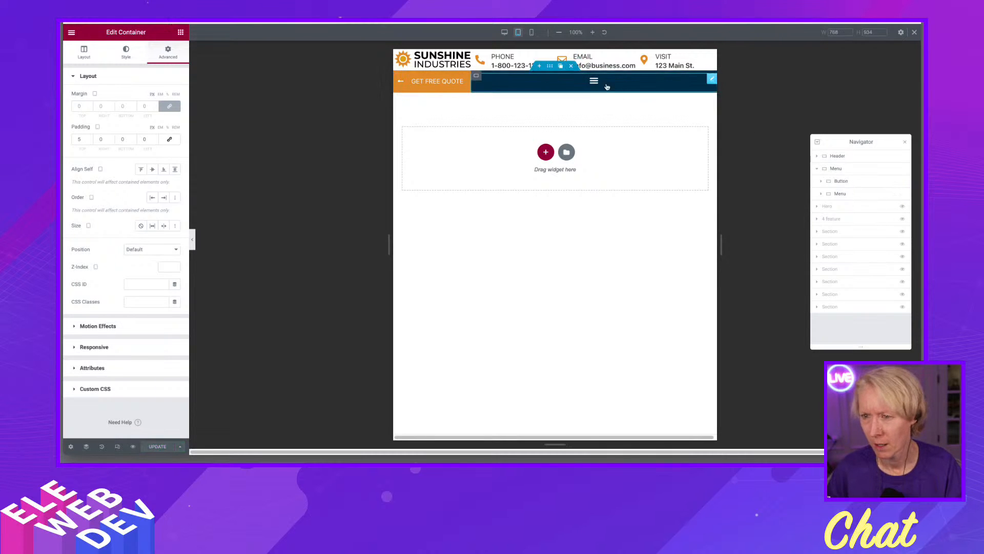
# Step: Collapse the Menu container in the Navigator and show the Hero section to check its layout, then hide it again
pyautogui.click(550, 66)
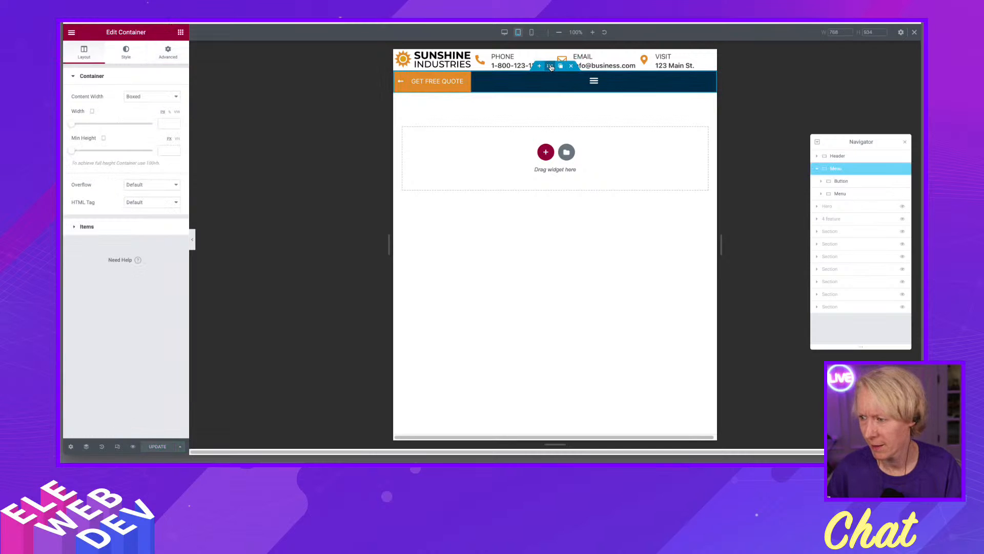
pyautogui.click(817, 169)
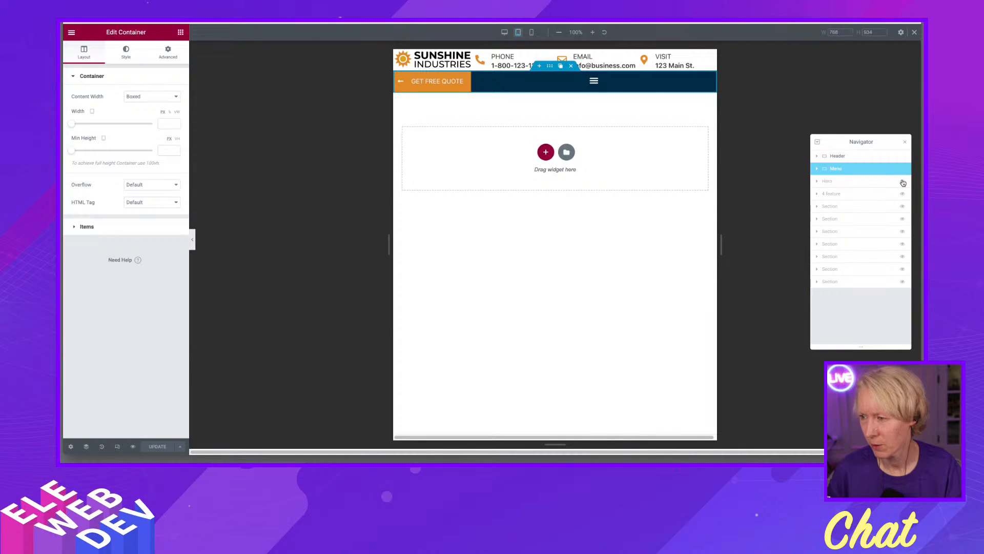
pyautogui.click(903, 183)
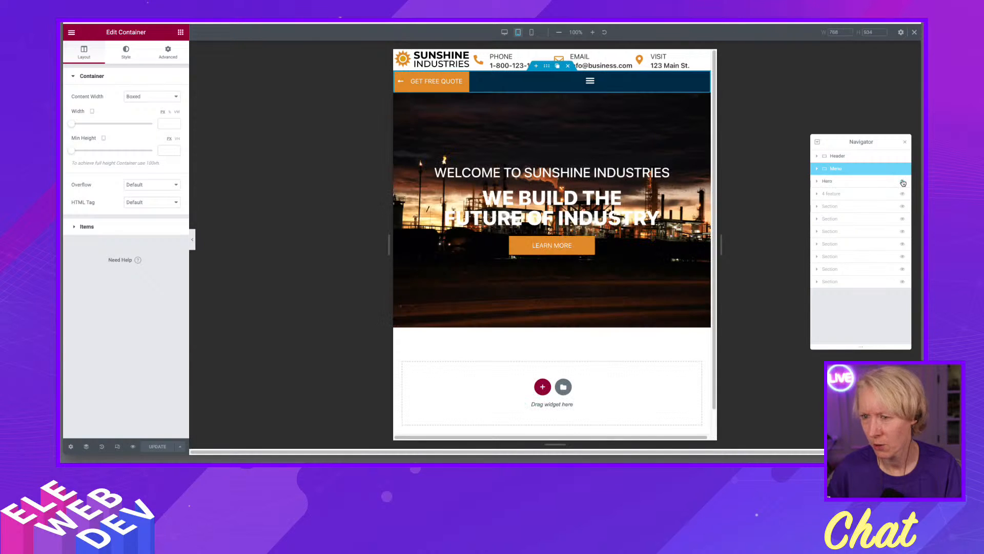
pyautogui.click(842, 181)
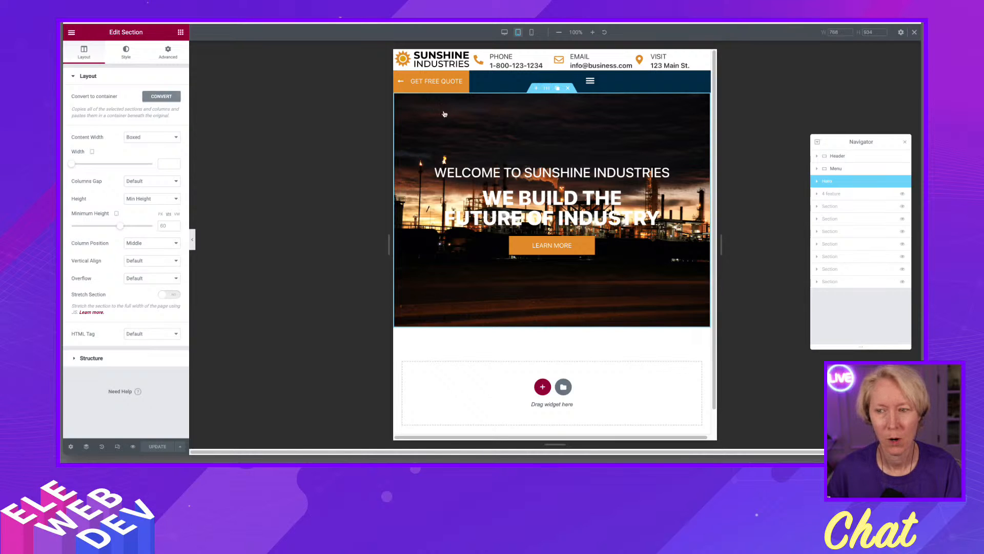
pyautogui.click(903, 182)
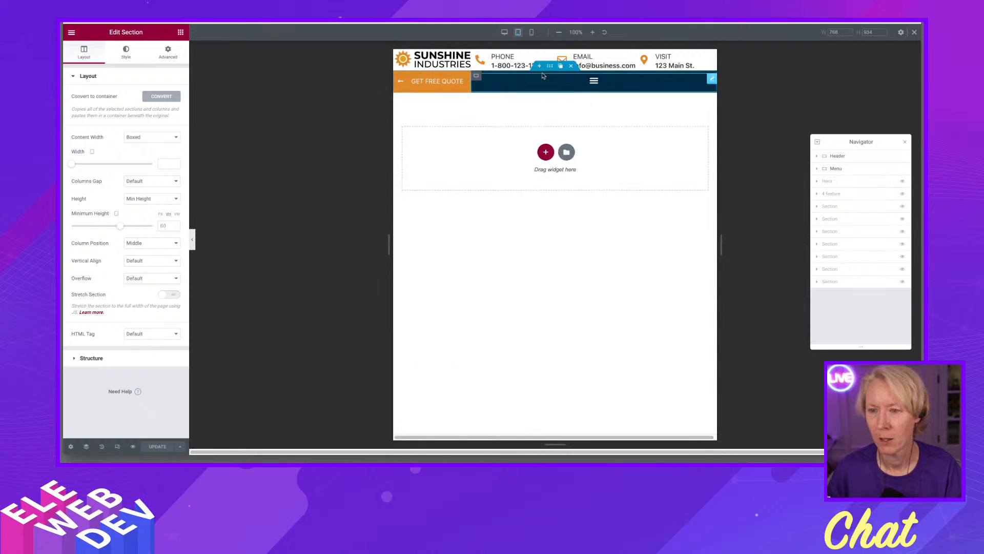
# Step: Set the header logo image's width to 69% for the mobile view and save the page
pyautogui.click(532, 34)
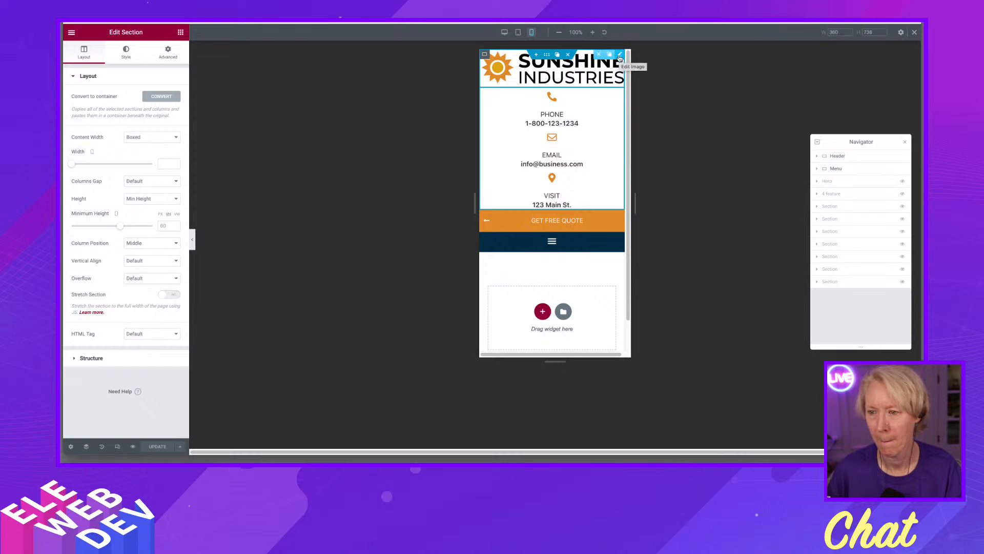
pyautogui.click(619, 55)
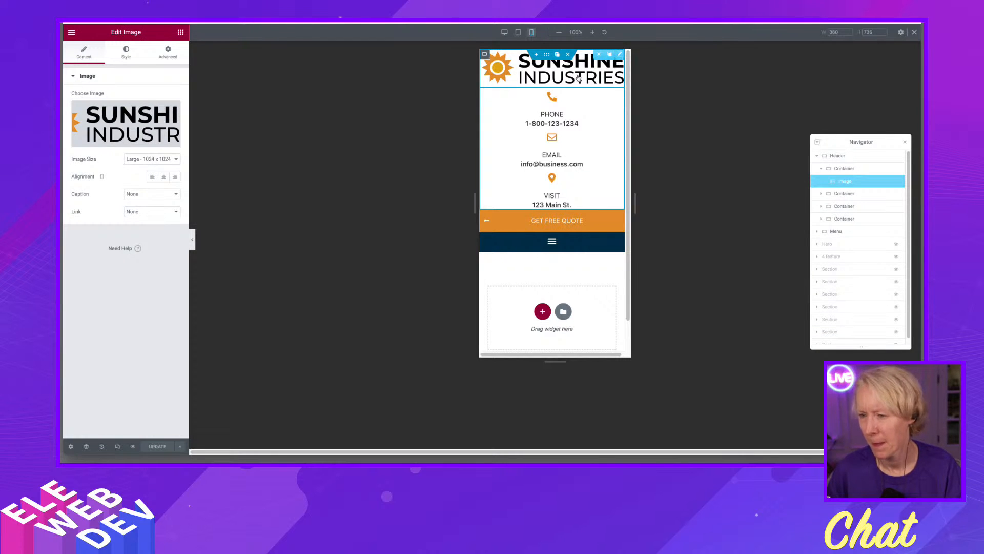
pyautogui.click(126, 53)
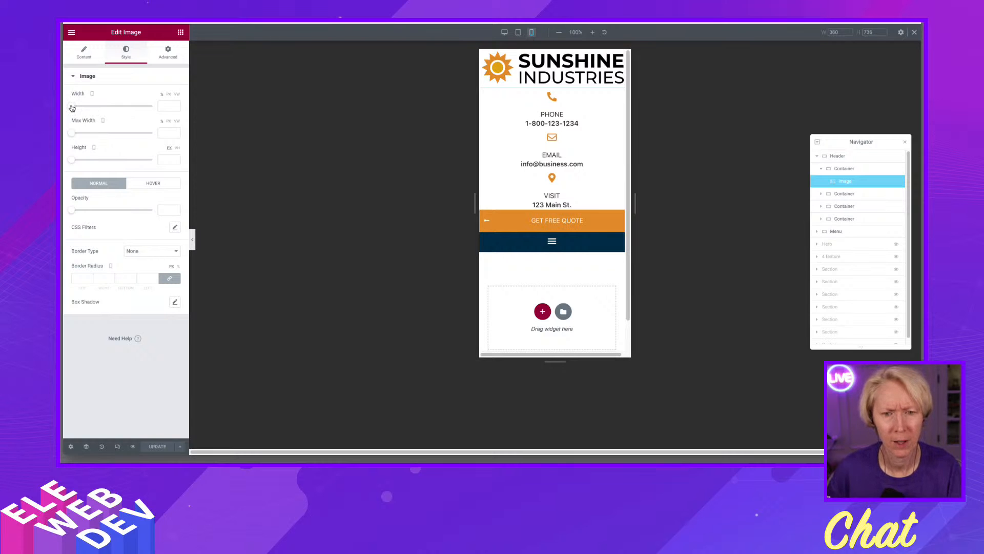
pyautogui.moveTo(72, 107); pyautogui.dragTo(129, 105)
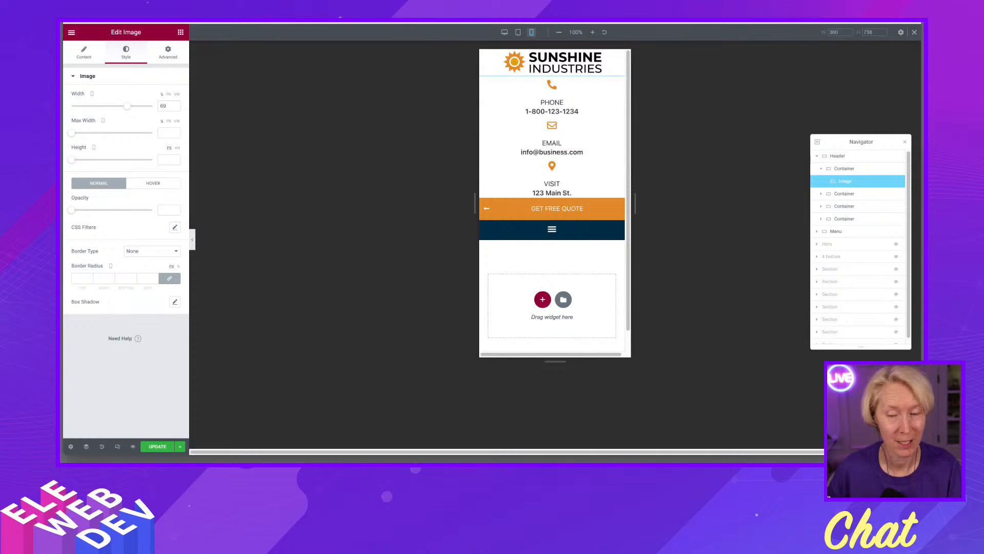
pyautogui.click(157, 447)
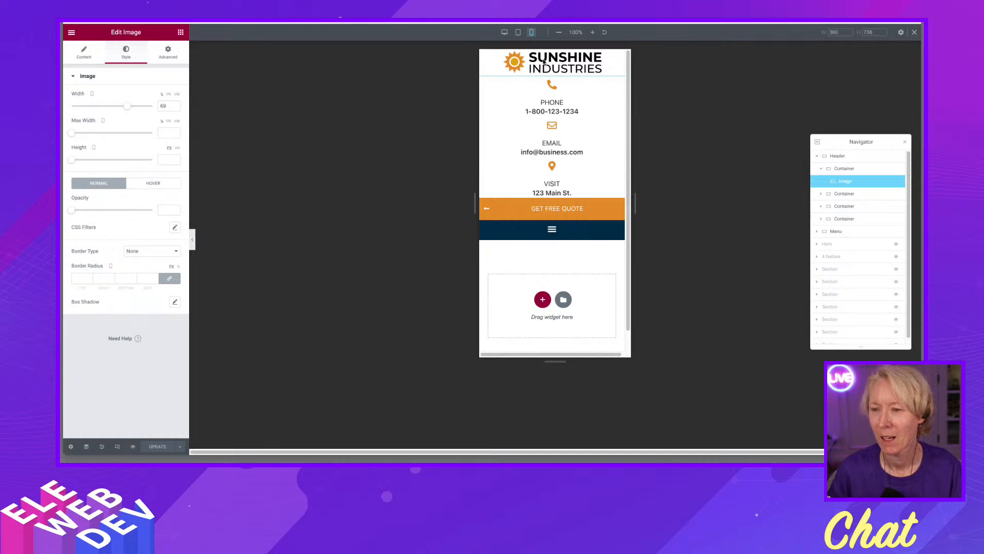
# Step: Check the header in tablet view before returning to desktop view, and unhide the Hero section with the Header collapsed in the Navigator
pyautogui.click(518, 33)
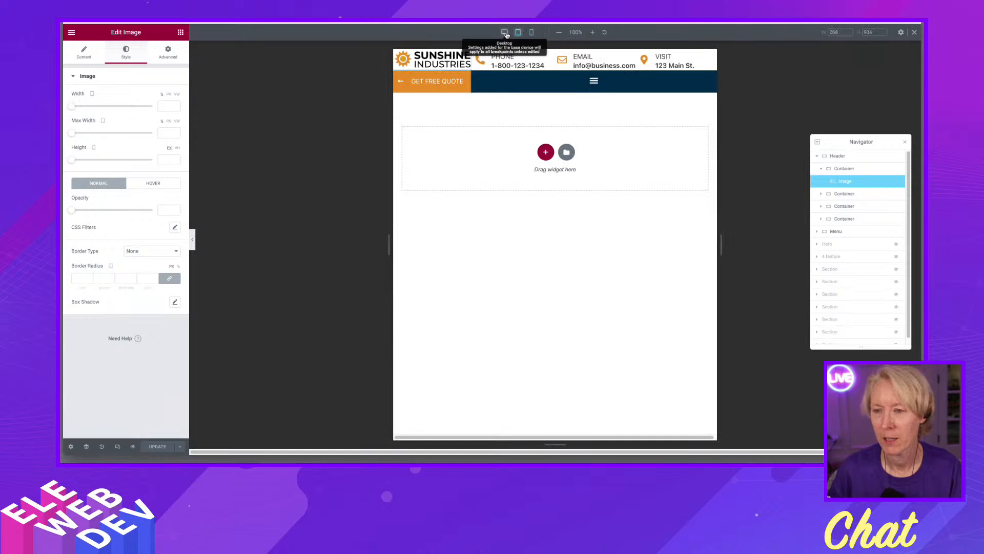
pyautogui.click(506, 33)
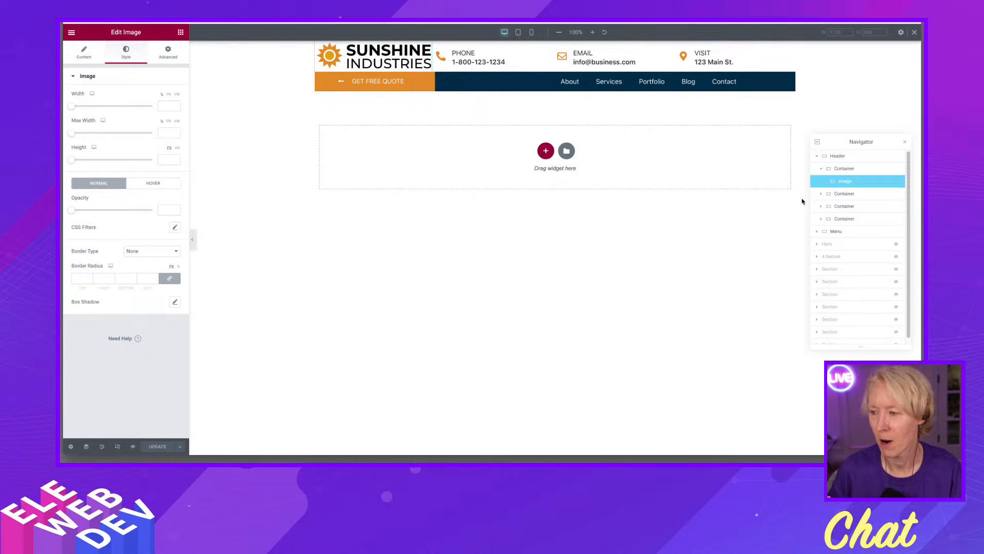
pyautogui.click(818, 158)
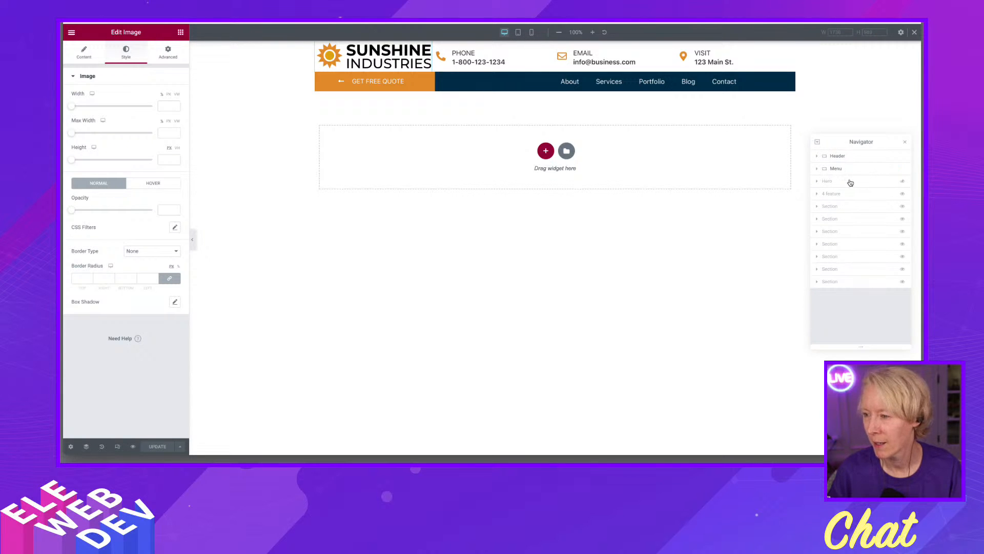
pyautogui.click(902, 183)
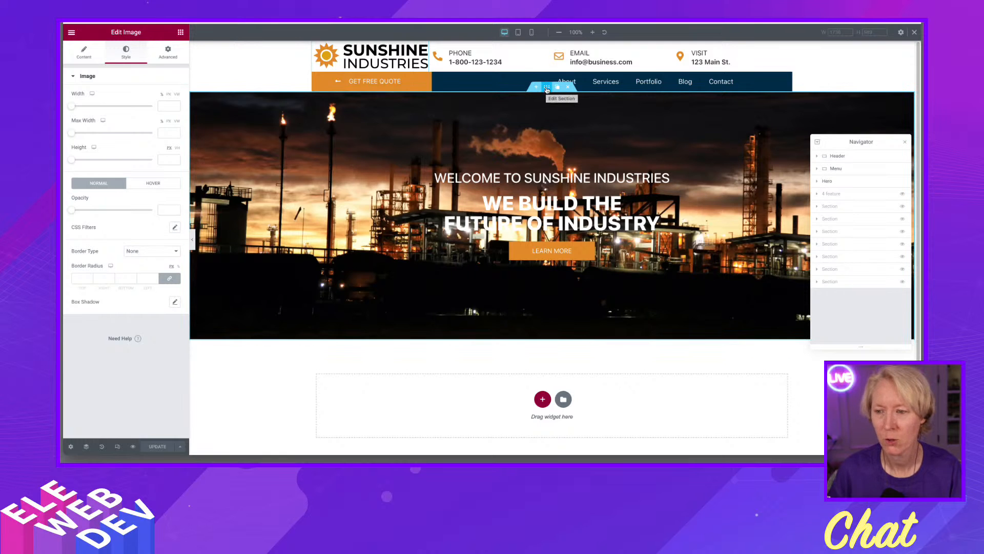
# Step: Convert the Hero section to a container and inspect the converted copy beneath the original
pyautogui.rightClick(547, 90)
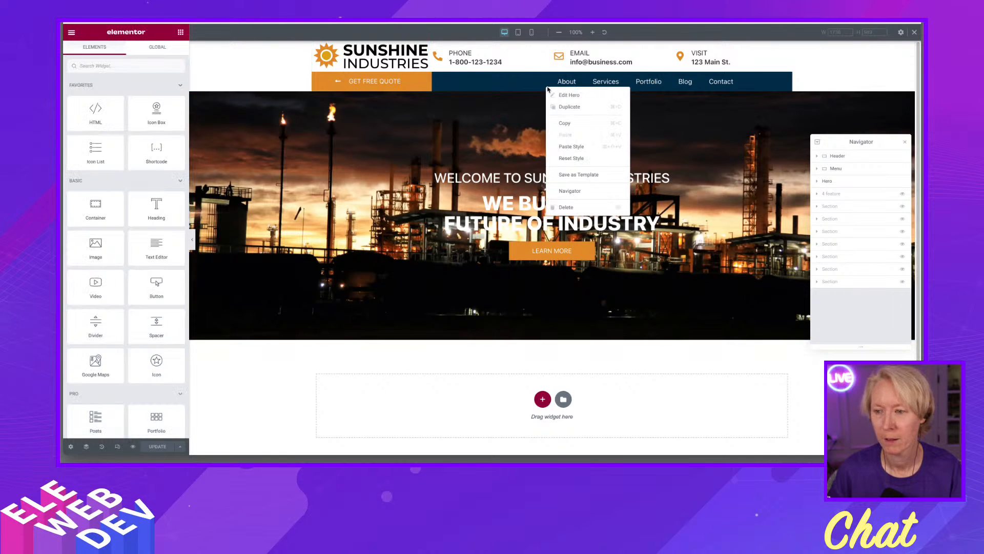
pyautogui.click(564, 95)
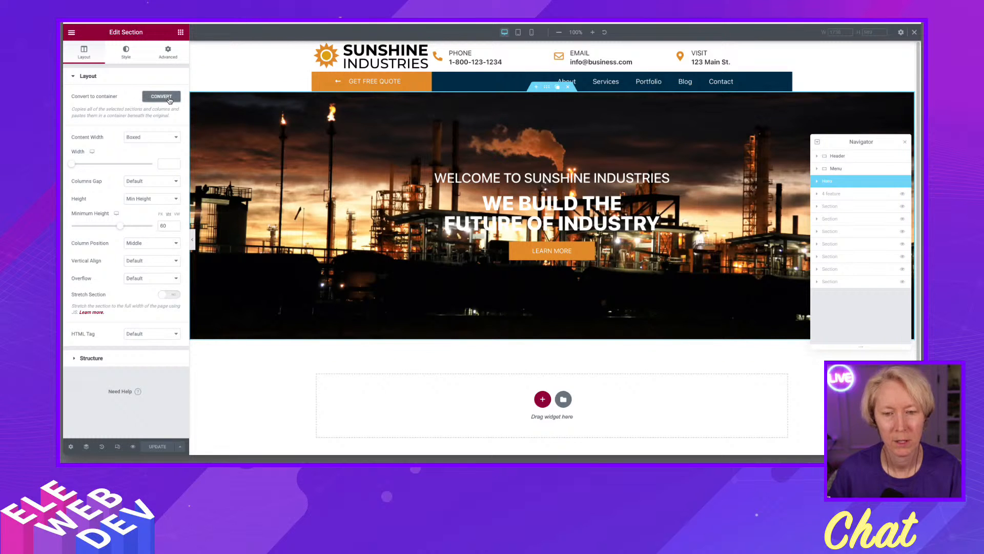
pyautogui.click(170, 101)
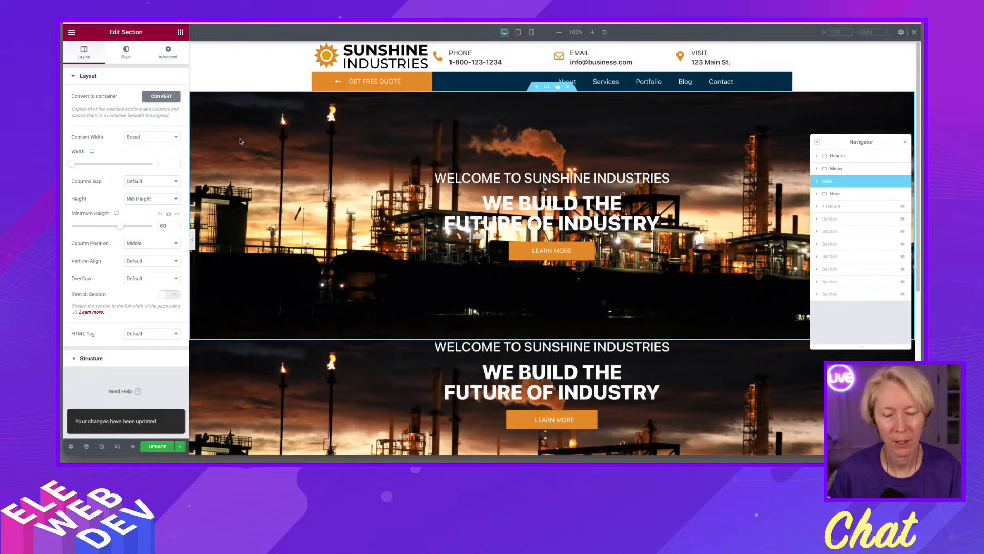
pyautogui.scroll(-1, 553, 301)
pyautogui.scroll(-3, 553, 301)
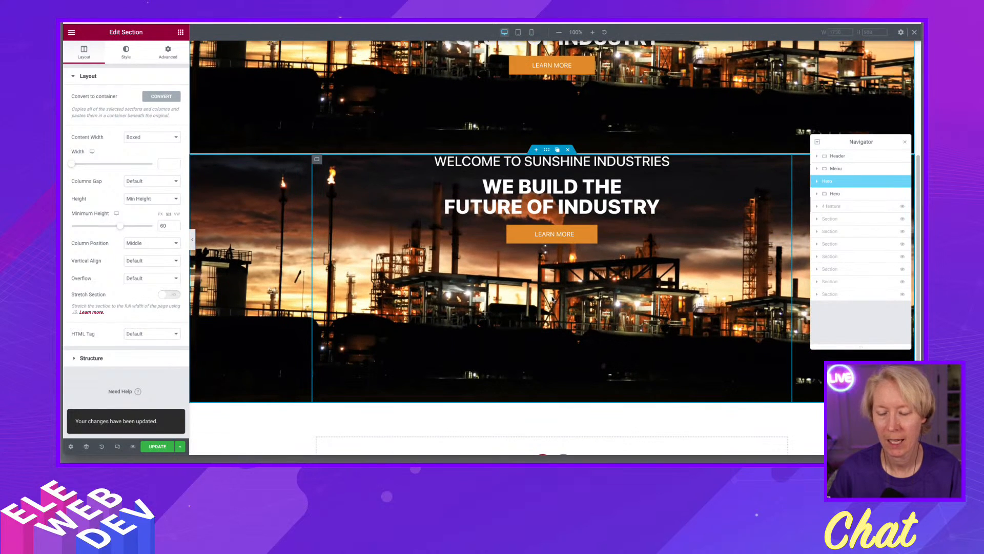
# Step: Compare the original Hero section with its converted Hero container and expand the container's structure down to its headings and button
pyautogui.scroll(3, 549, 285)
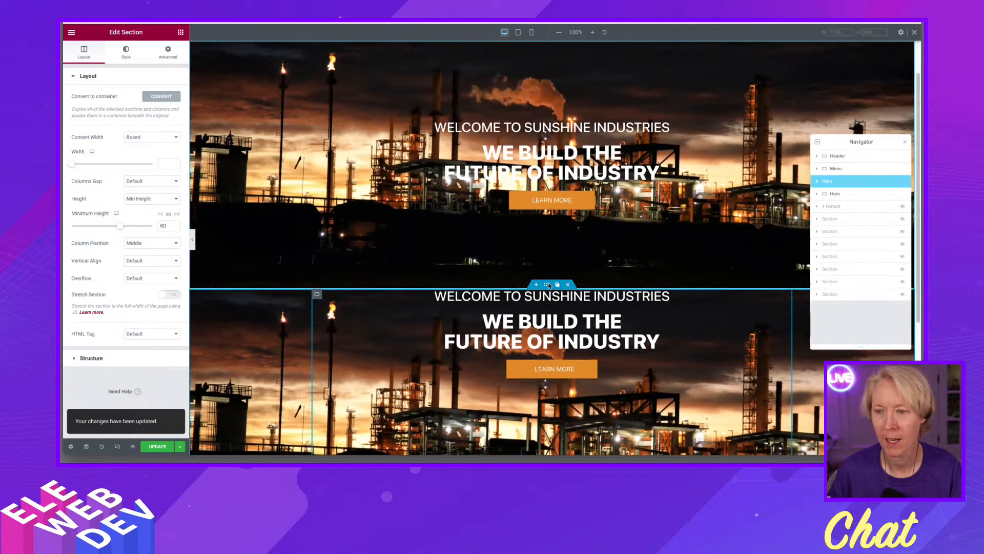
pyautogui.scroll(2, 549, 285)
pyautogui.scroll(-2, 549, 285)
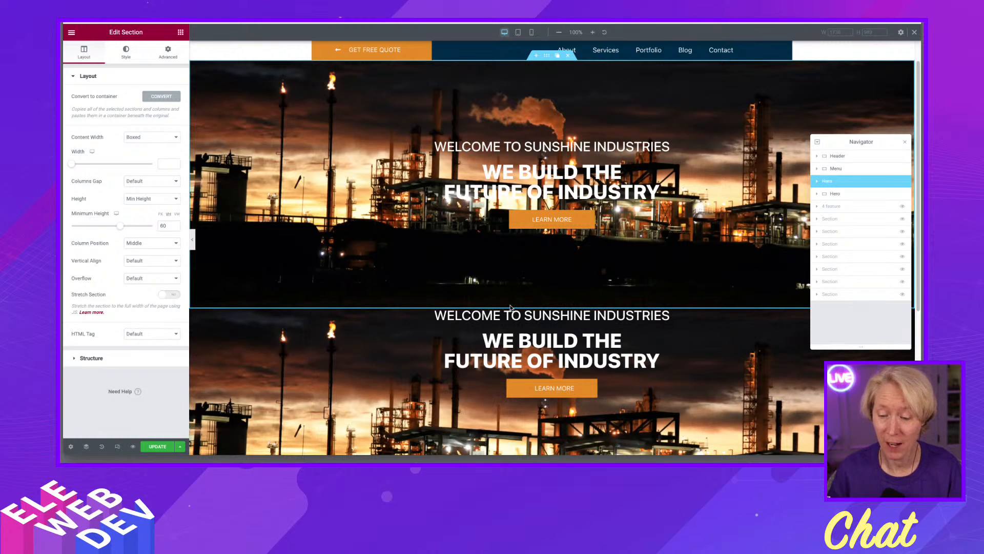
pyautogui.scroll(-1, 564, 390)
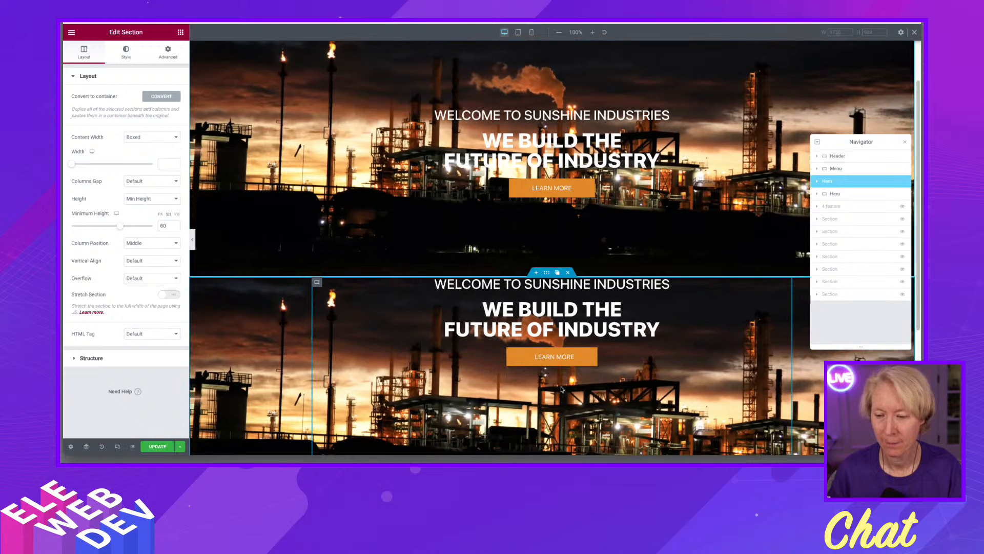
pyautogui.scroll(-3, 562, 389)
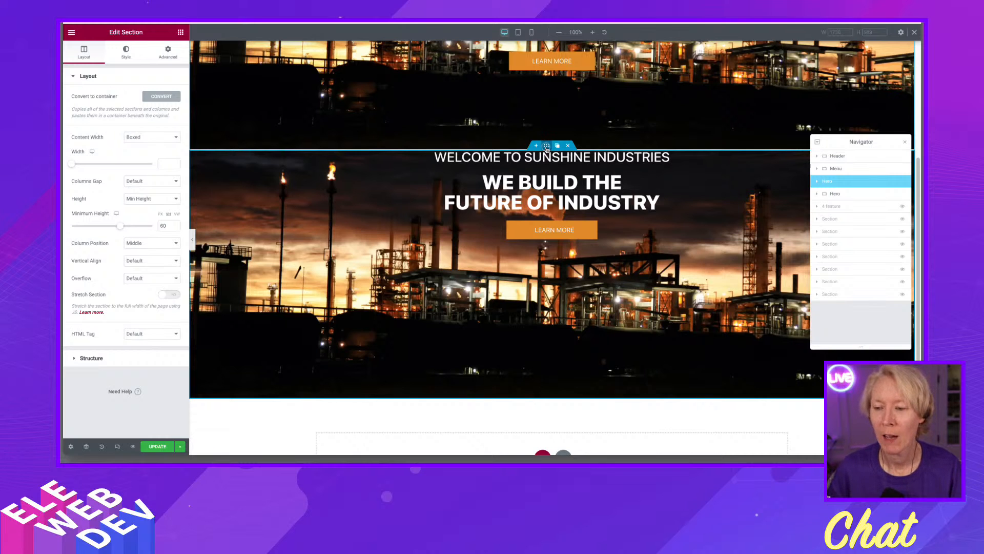
pyautogui.click(547, 147)
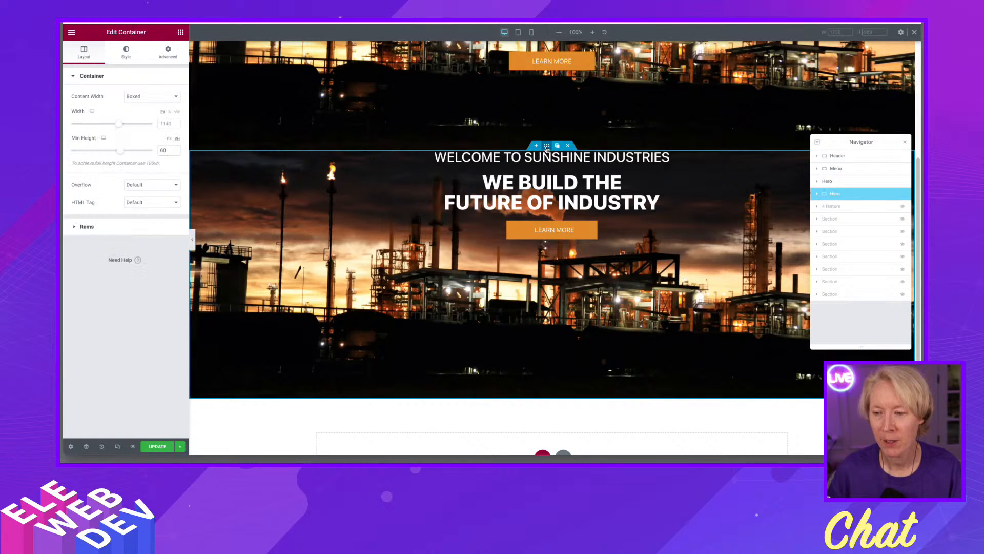
pyautogui.click(817, 193)
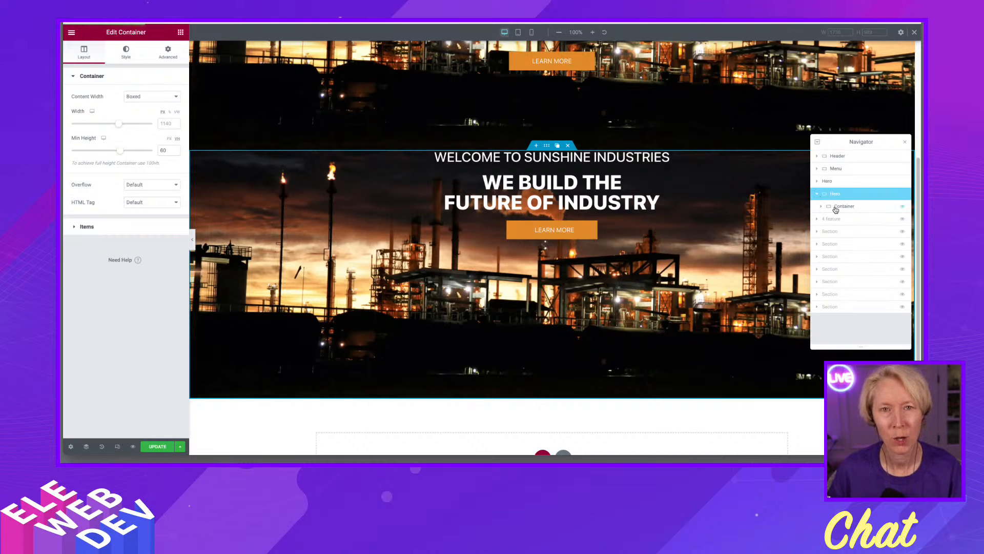
pyautogui.click(821, 206)
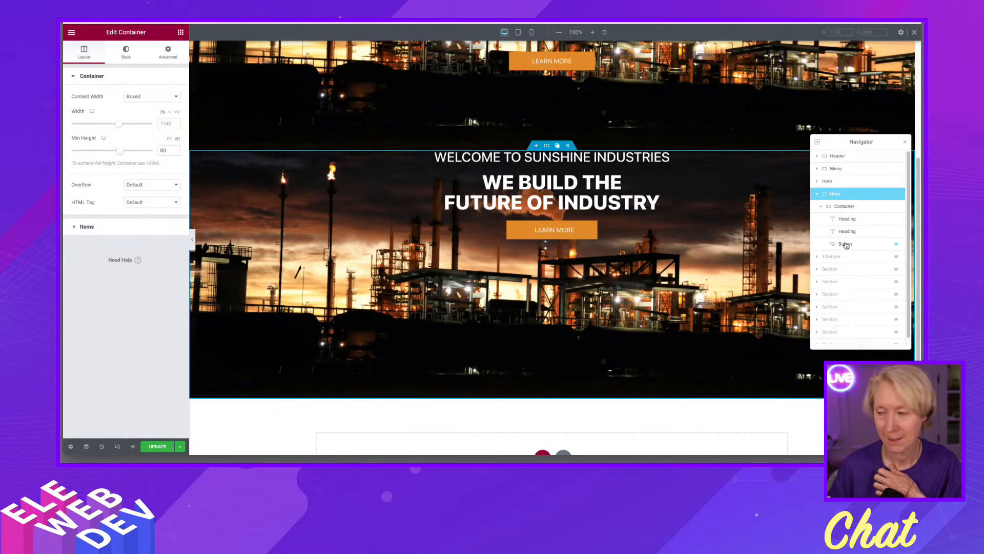
pyautogui.doubleClick(835, 194)
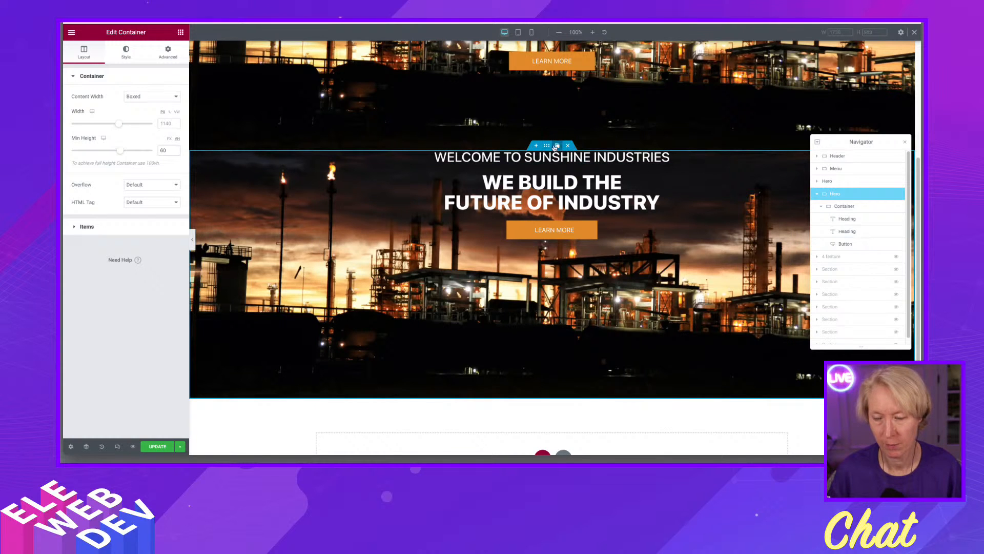
# Step: Set Justify Content to center for the inner container of the converted Hero
pyautogui.click(841, 208)
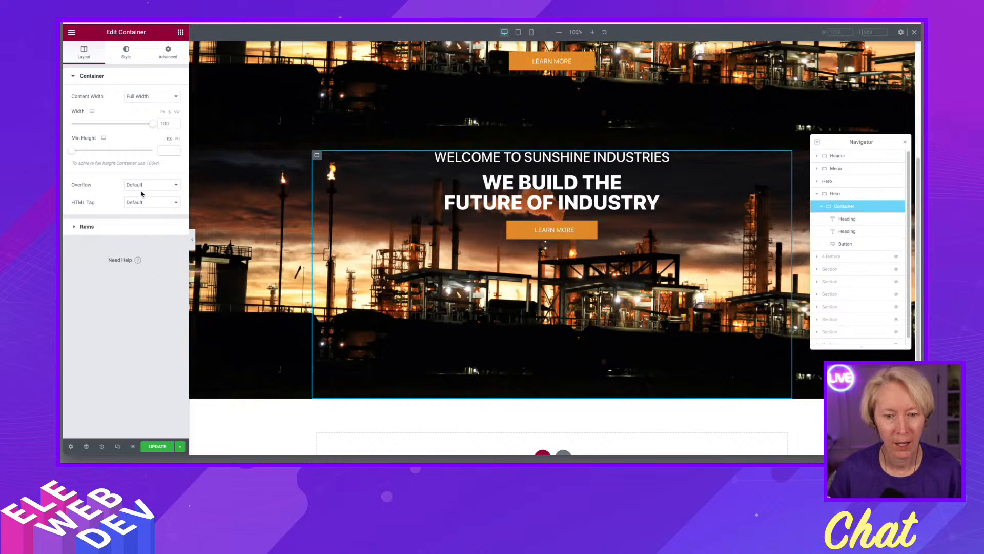
pyautogui.click(121, 227)
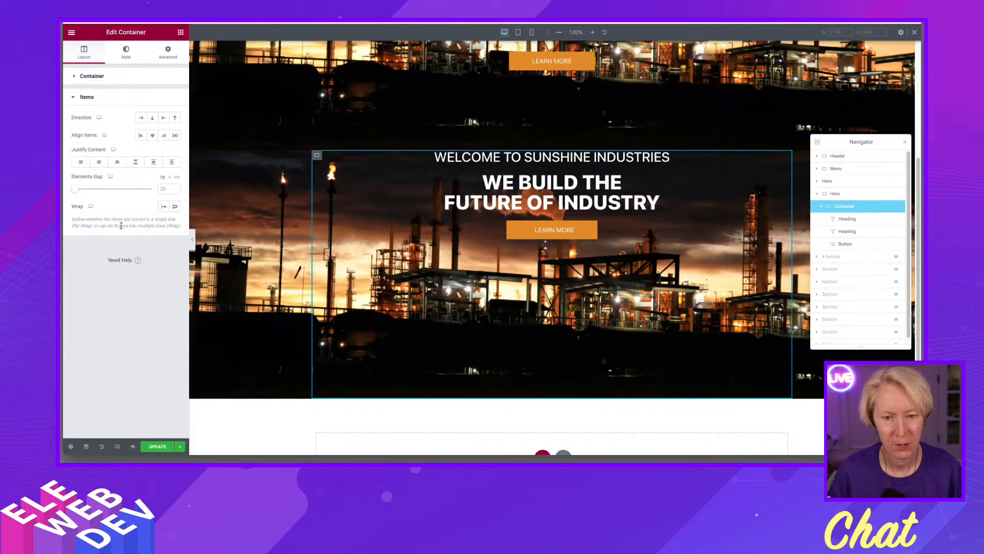
pyautogui.click(99, 163)
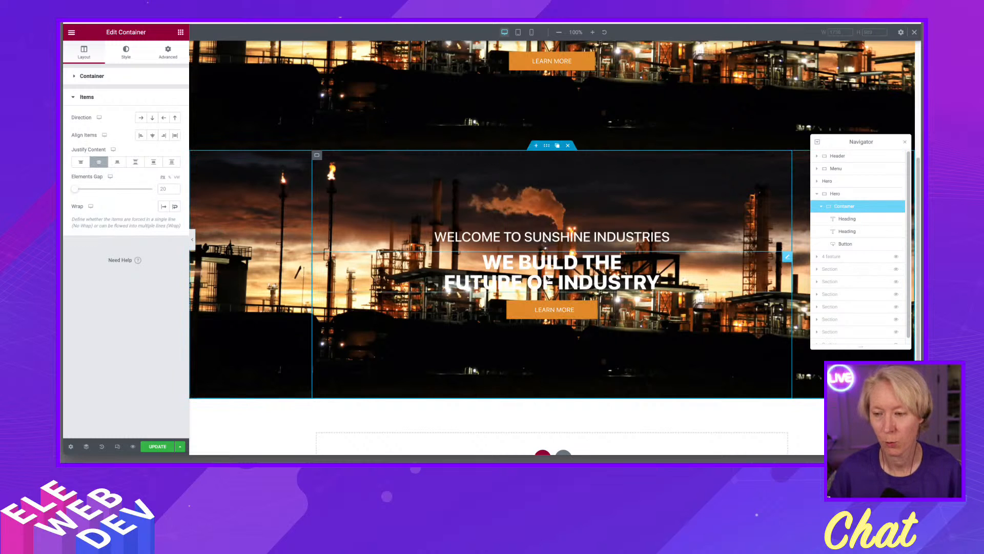
# Step: Compare the two hero versions and delete the original Hero section above the converted container
pyautogui.scroll(2, 621, 197)
pyautogui.scroll(3, 621, 198)
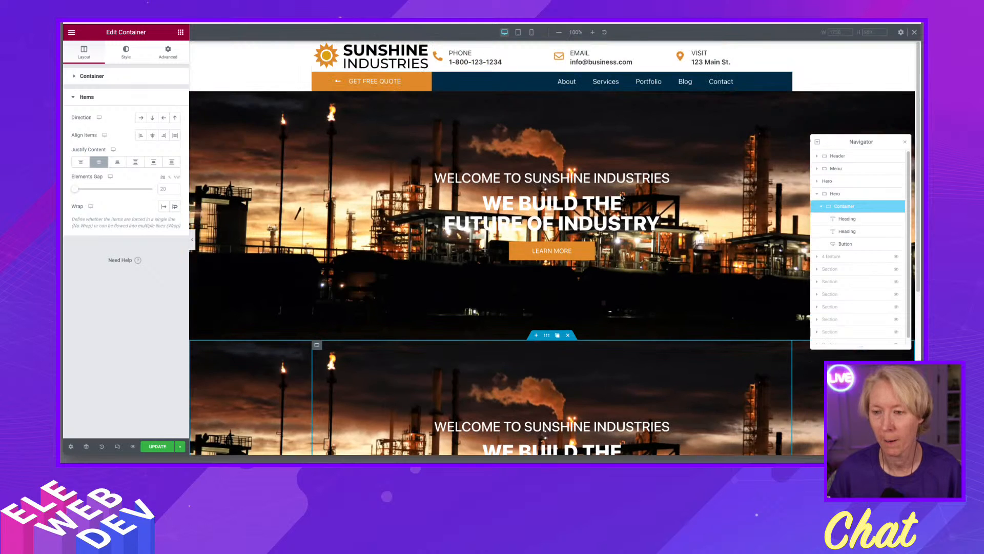
pyautogui.scroll(-2, 620, 193)
pyautogui.scroll(-3, 620, 193)
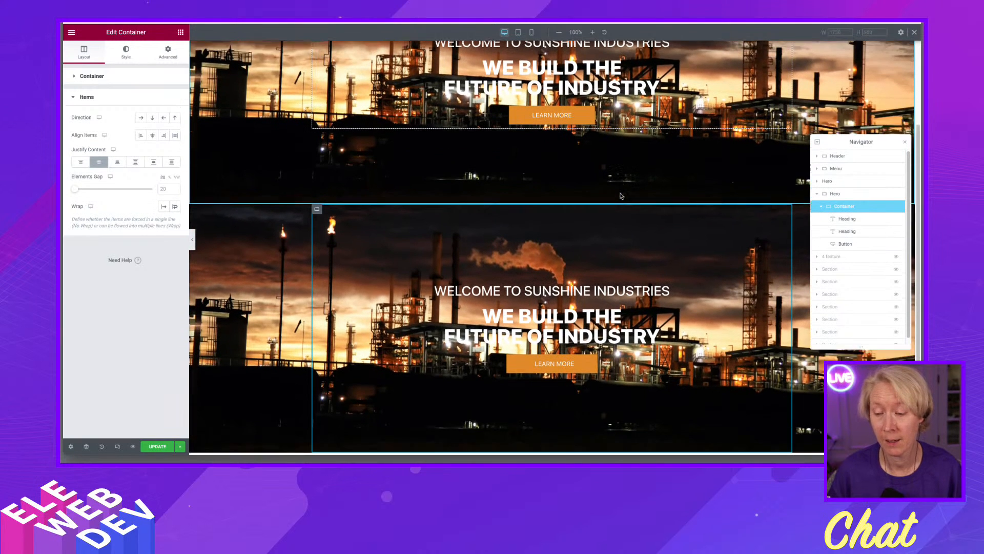
pyautogui.scroll(3, 620, 196)
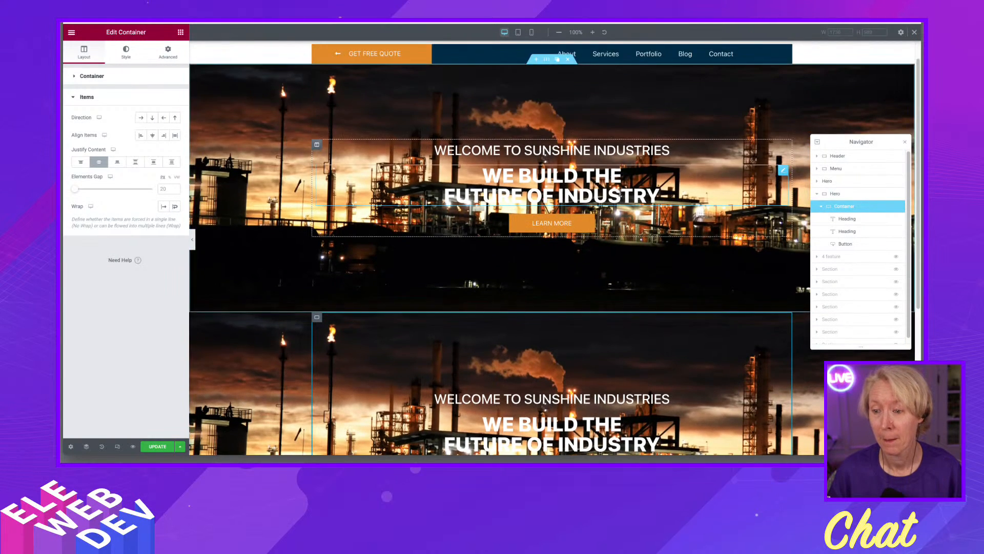
pyautogui.scroll(-3, 620, 195)
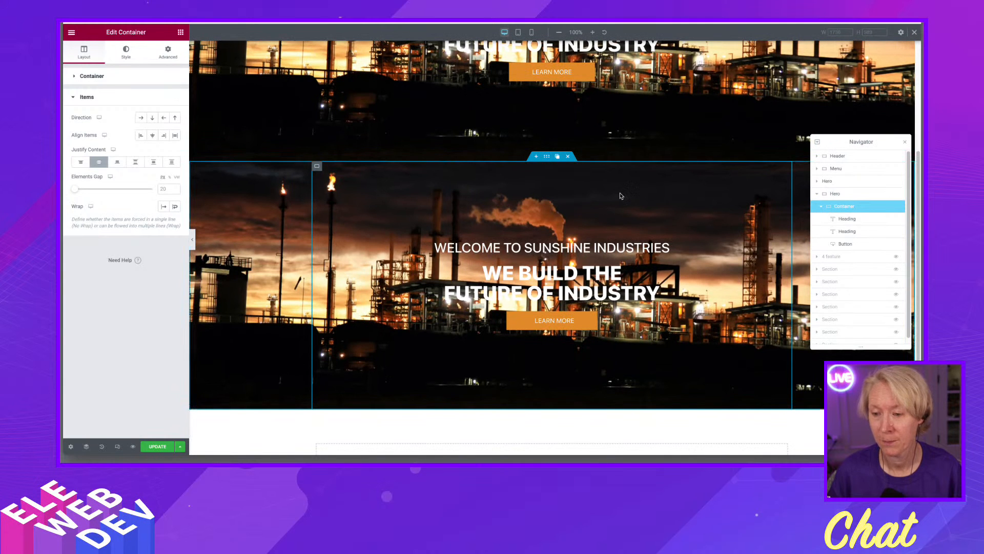
pyautogui.scroll(1, 620, 196)
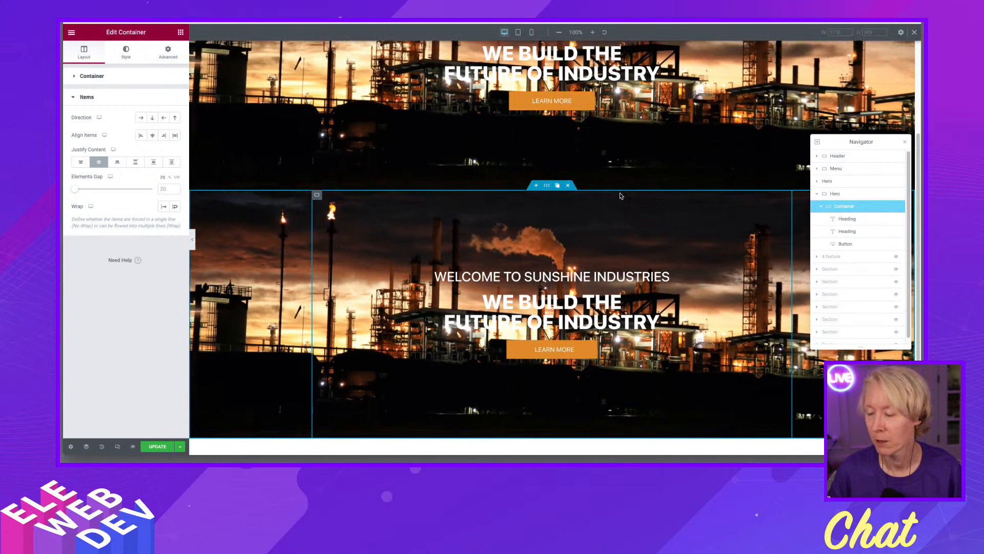
pyautogui.scroll(5, 620, 195)
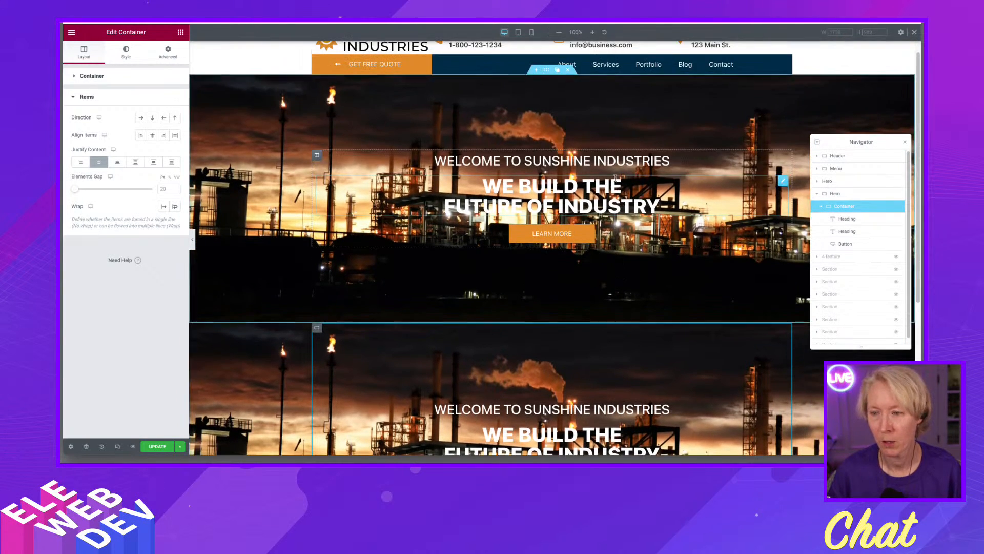
pyautogui.rightClick(547, 73)
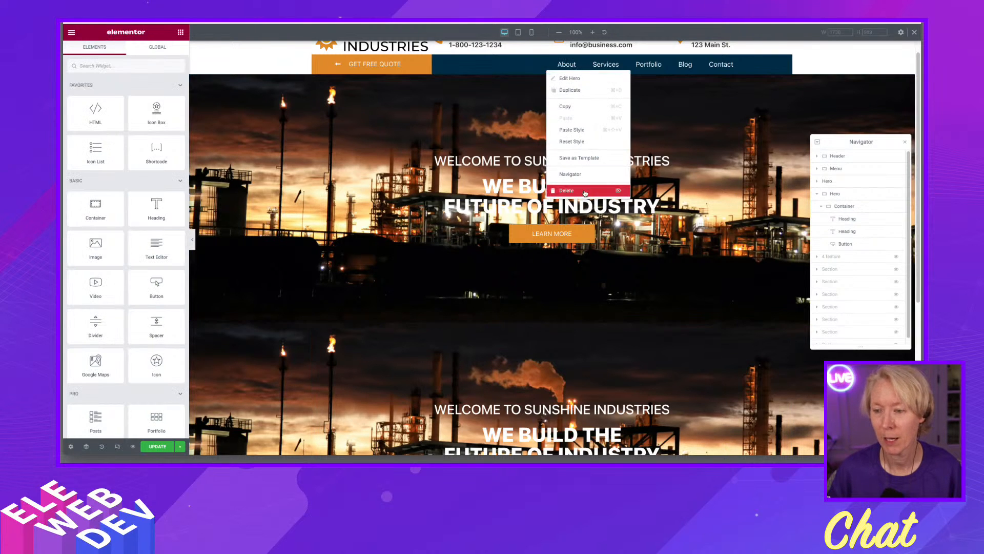
pyautogui.click(586, 196)
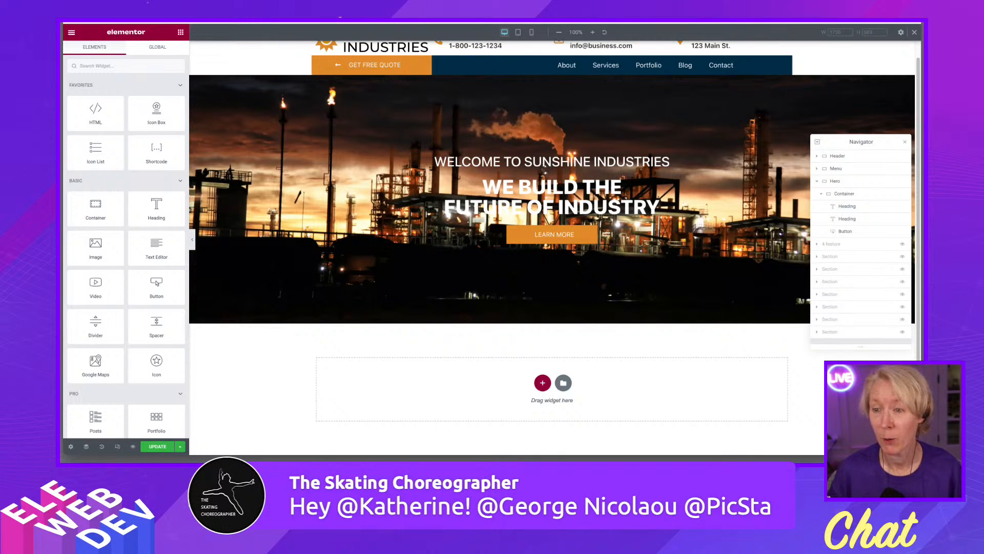
# Step: Check the hero in tablet and mobile views, and set the "Welcome to Sunshine Industries" heading's HTML tag to div
pyautogui.click(518, 33)
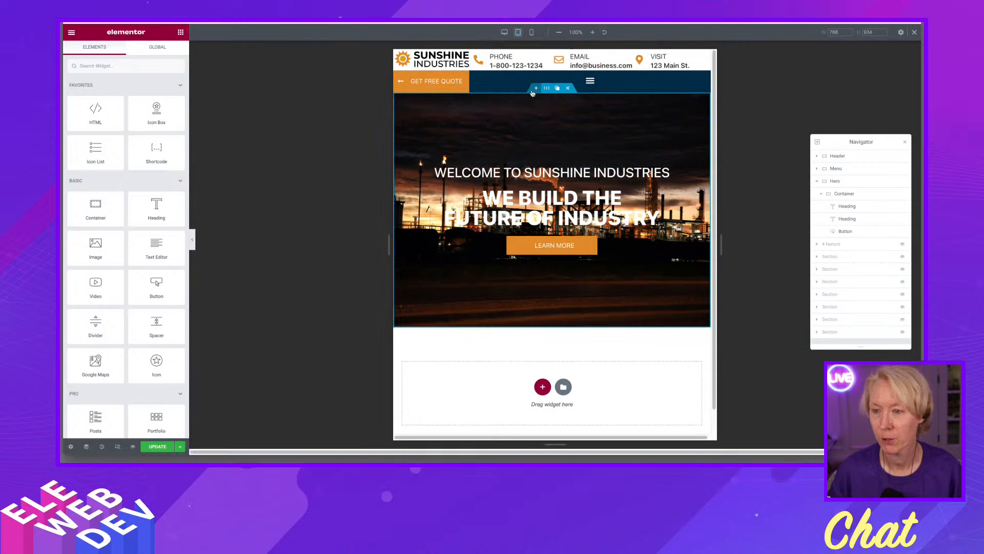
pyautogui.click(532, 32)
pyautogui.scroll(-3, 563, 228)
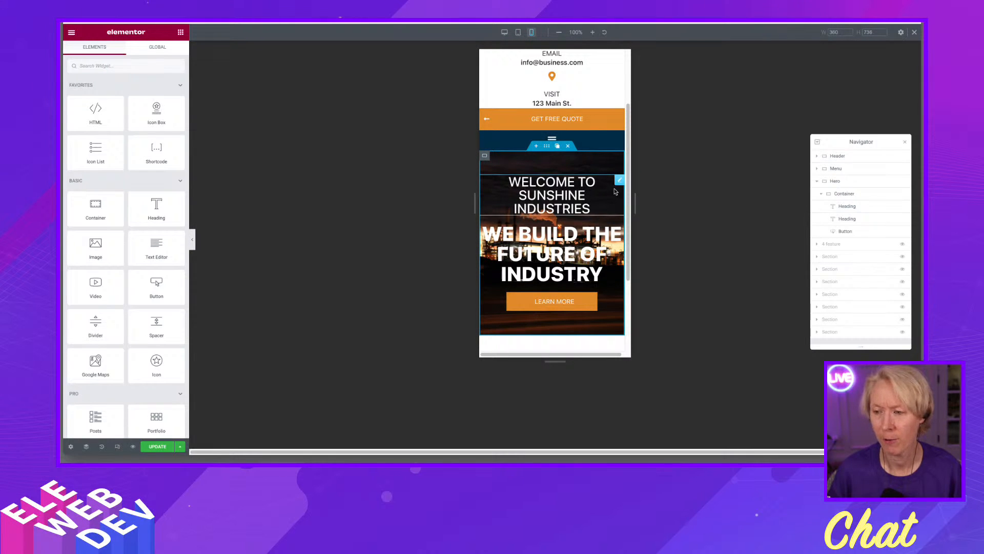
pyautogui.rightClick(622, 184)
pyautogui.click(641, 190)
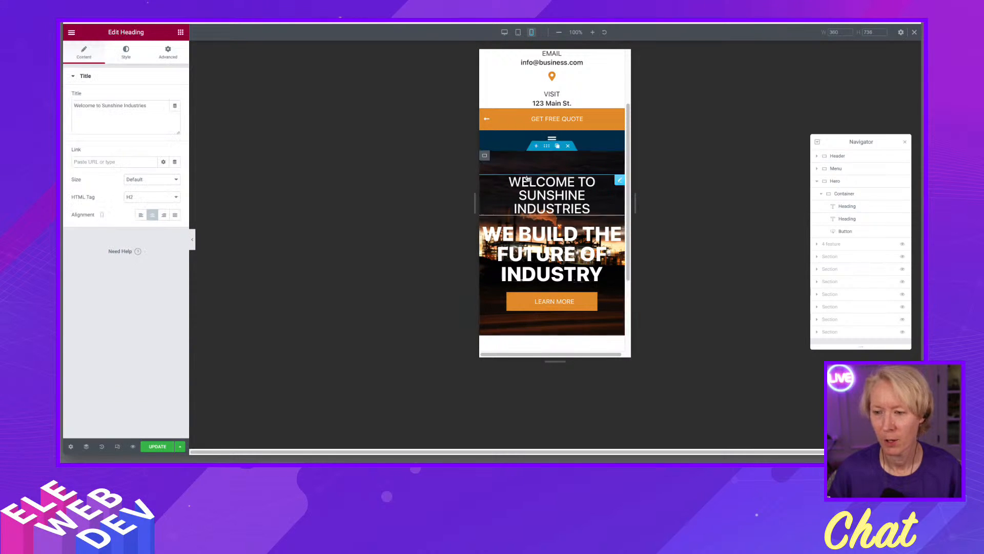
pyautogui.click(139, 198)
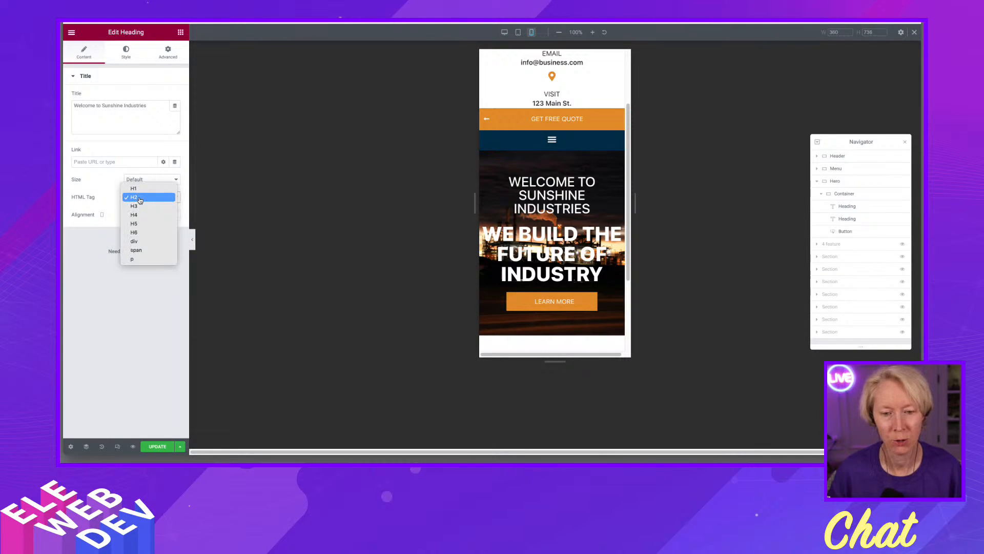
pyautogui.click(135, 242)
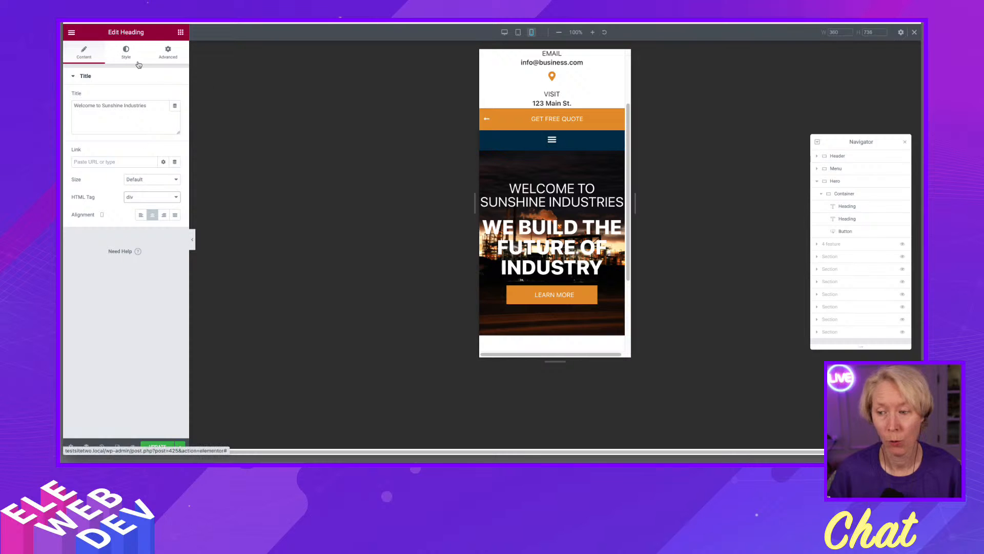
# Step: Set the welcome heading's mobile typography to a size of 1.5 rem and a line height of 1.4 em
pyautogui.rightClick(544, 201)
pyautogui.click(561, 213)
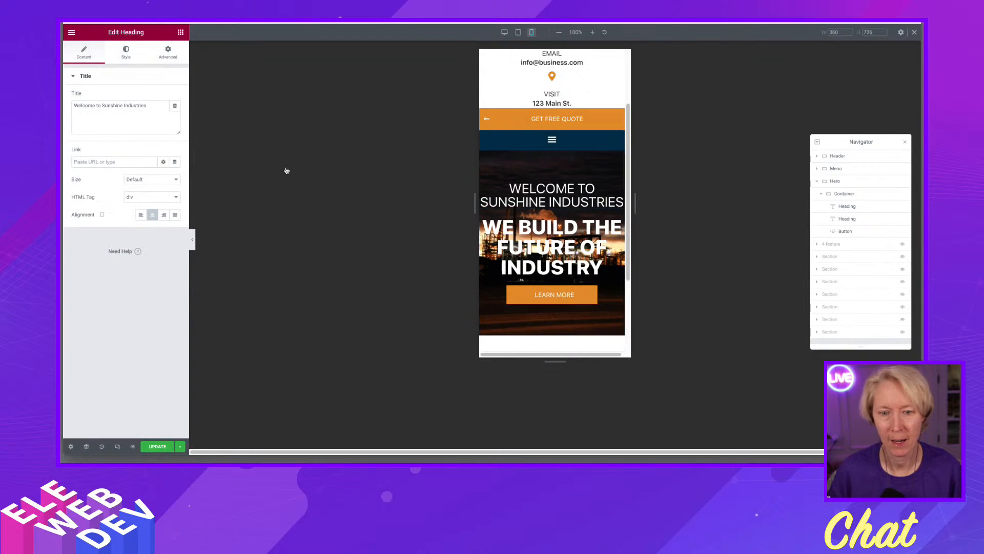
pyautogui.click(127, 50)
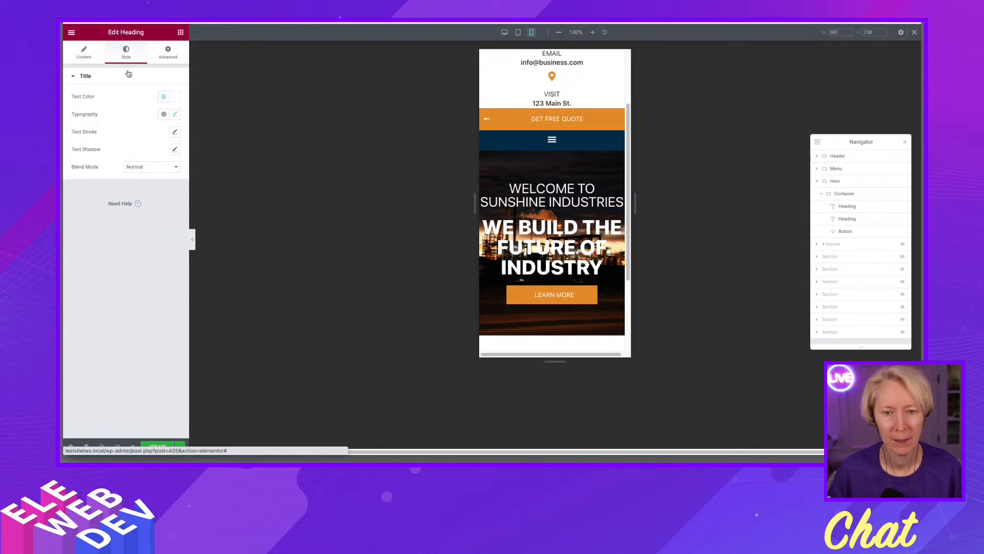
pyautogui.click(174, 114)
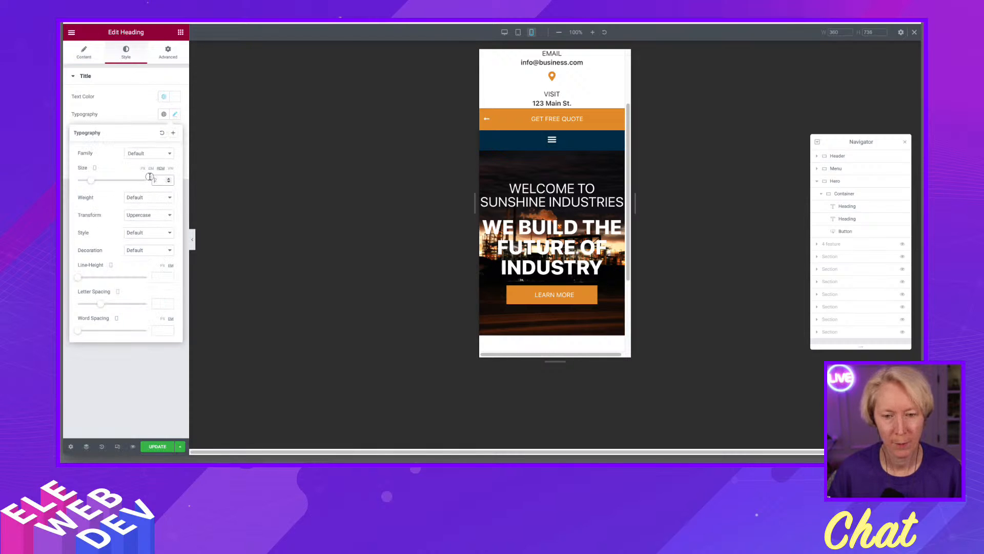
pyautogui.write('1.5')
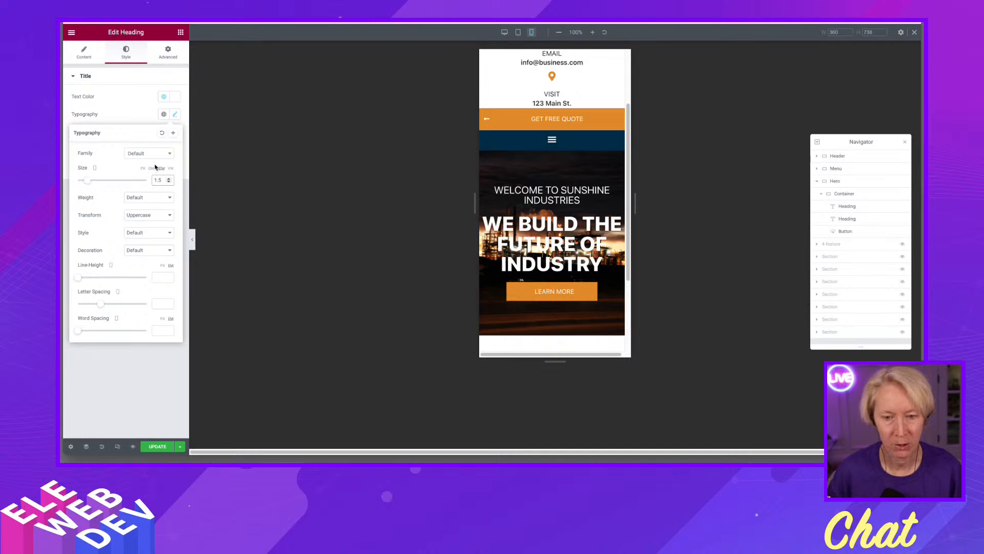
pyautogui.click(78, 277)
pyautogui.moveTo(79, 277); pyautogui.dragTo(88, 278)
pyautogui.moveTo(87, 278); pyautogui.dragTo(88, 278)
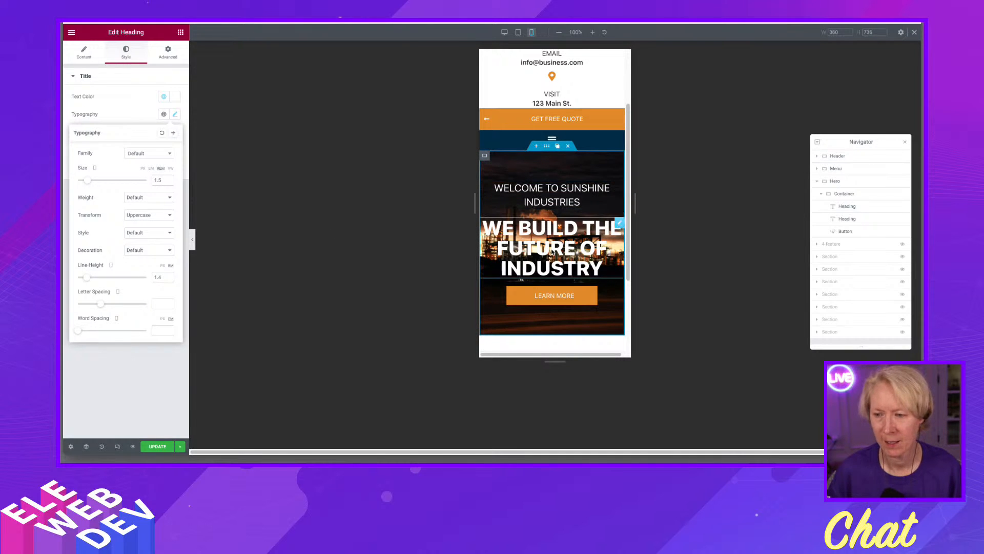
# Step: Change the HTML tag of the "We Build The Future of Industry" heading to H1
pyautogui.click(553, 251)
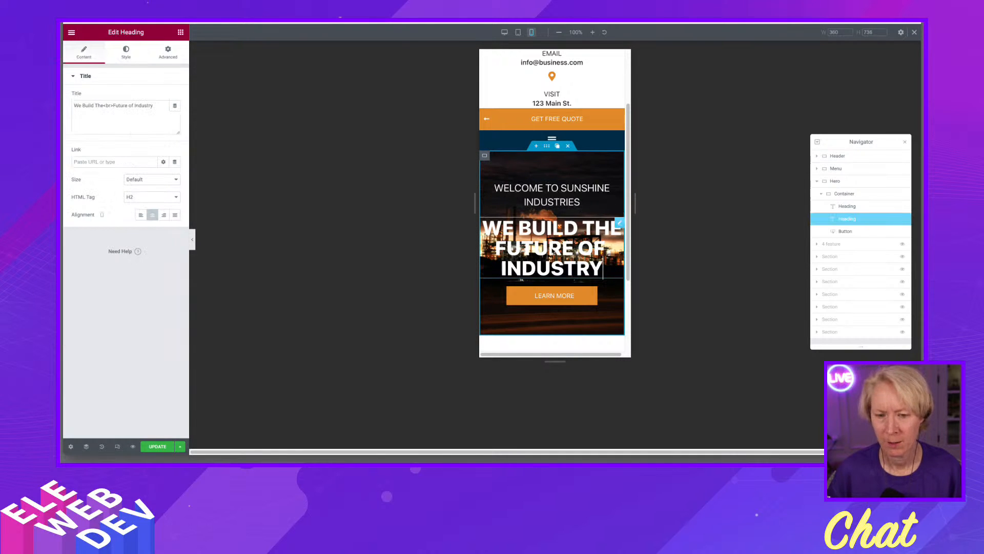
pyautogui.click(132, 199)
pyautogui.click(134, 188)
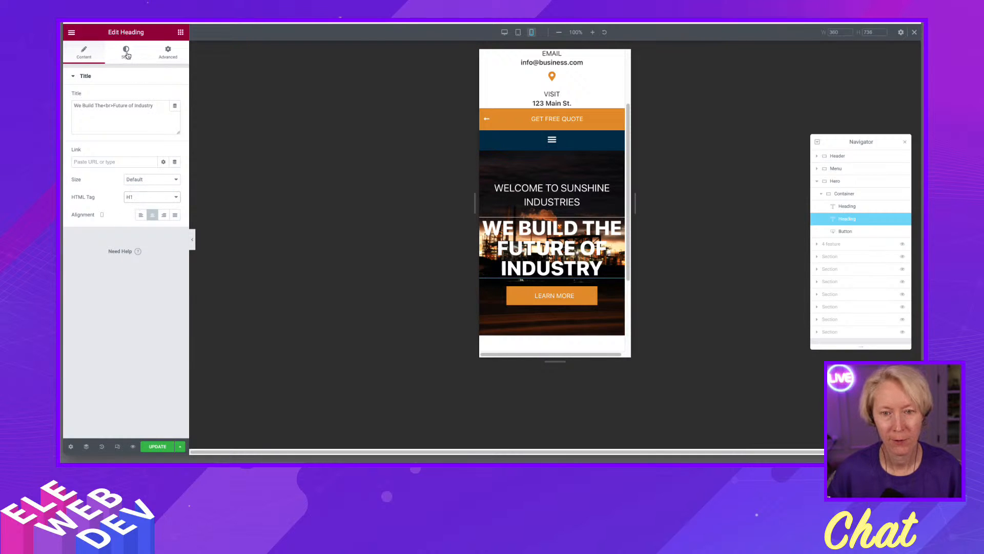
# Step: Set the mobile font size of the "We Build The Future of Industry" heading to 2 rem
pyautogui.click(127, 57)
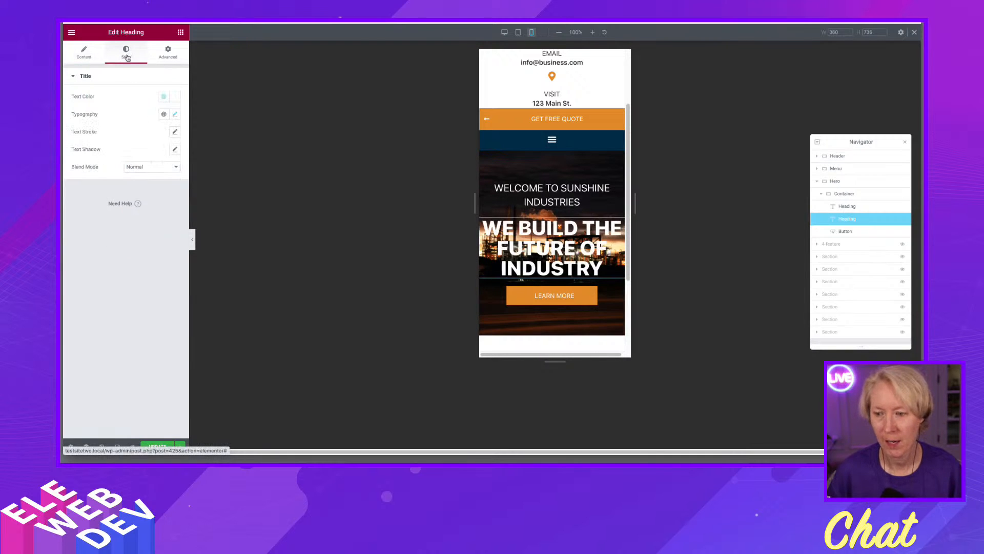
pyautogui.click(176, 115)
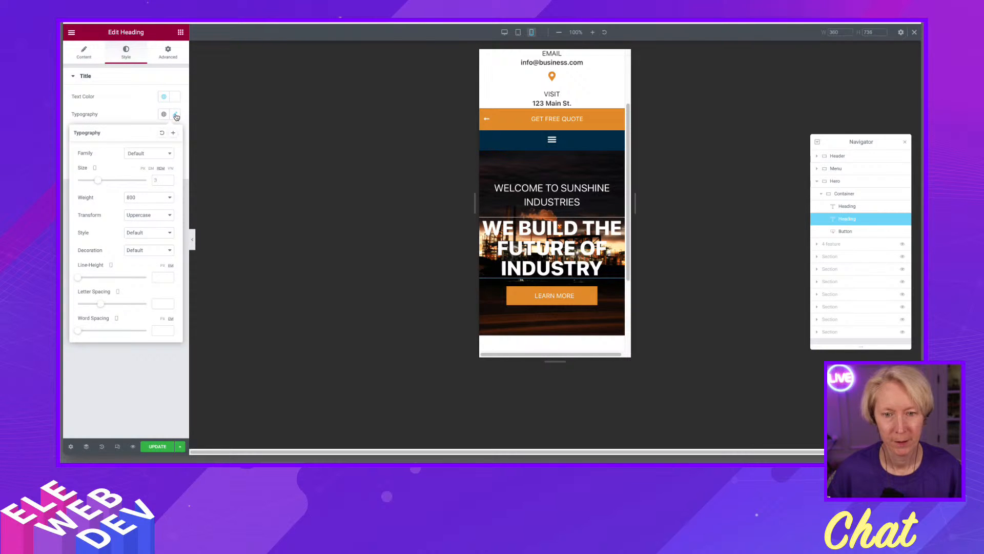
pyautogui.click(175, 114)
pyautogui.click(175, 115)
pyautogui.click(158, 178)
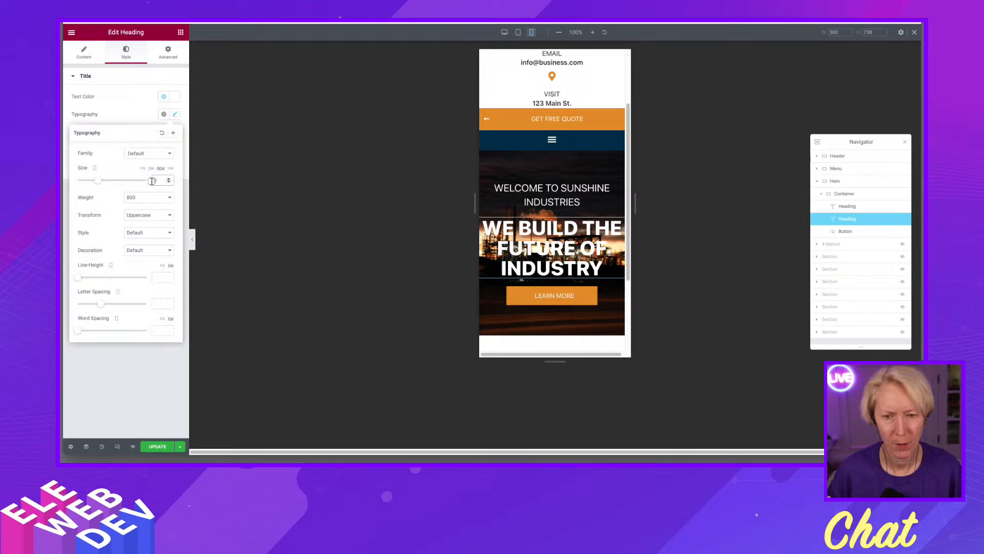
pyautogui.write('2')
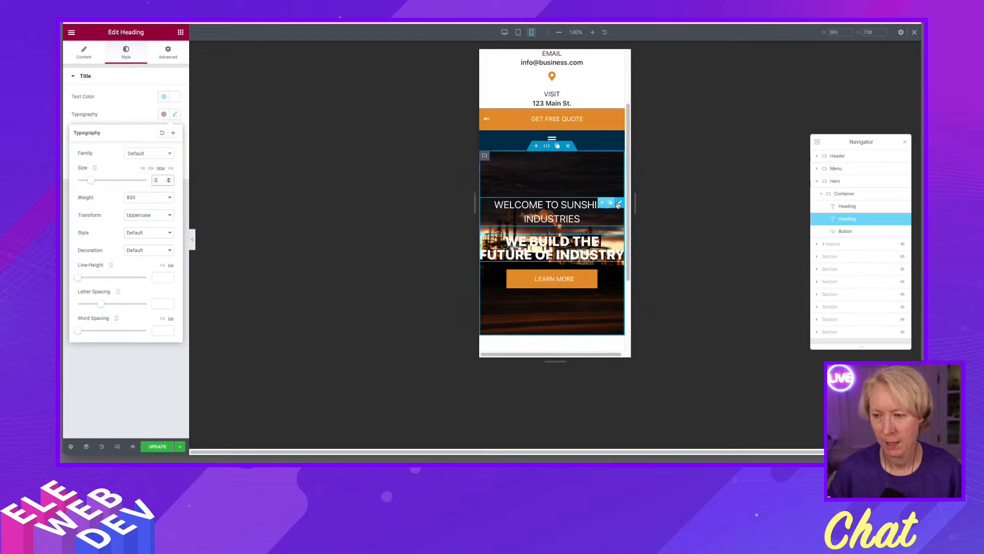
# Step: Reduce the "Welcome to Sunshine Industries" heading's mobile font size to 1.3 rem
pyautogui.rightClick(619, 204)
pyautogui.click(634, 211)
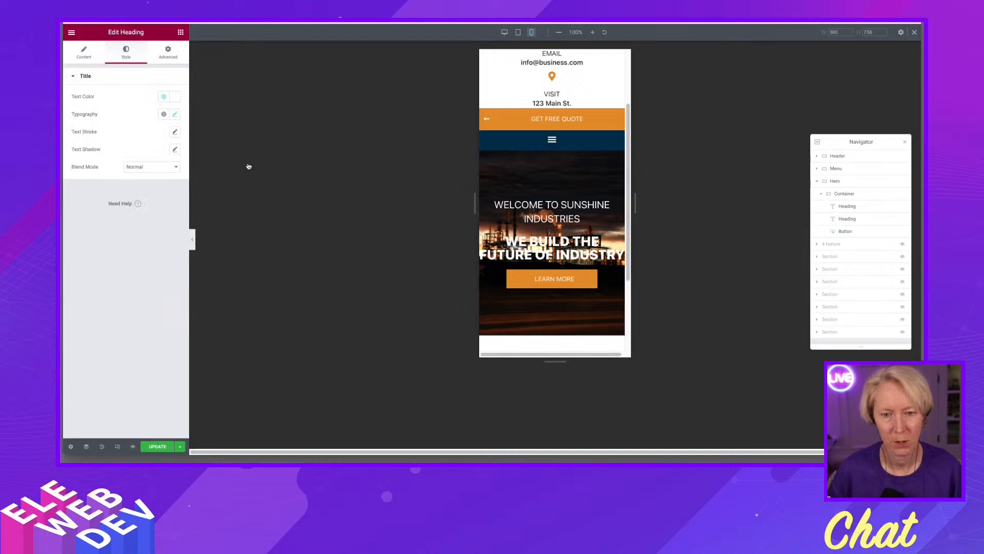
pyautogui.click(175, 115)
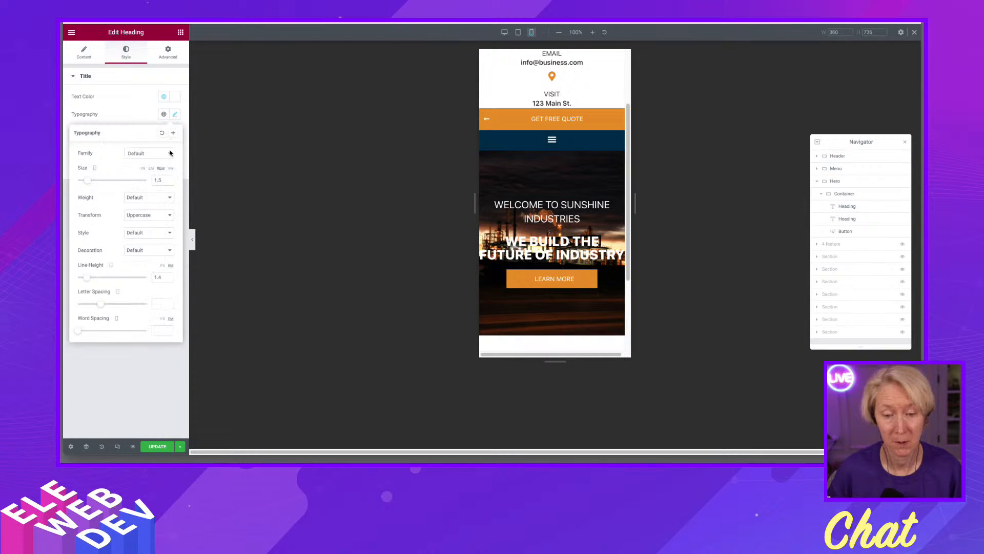
pyautogui.doubleClick(161, 180)
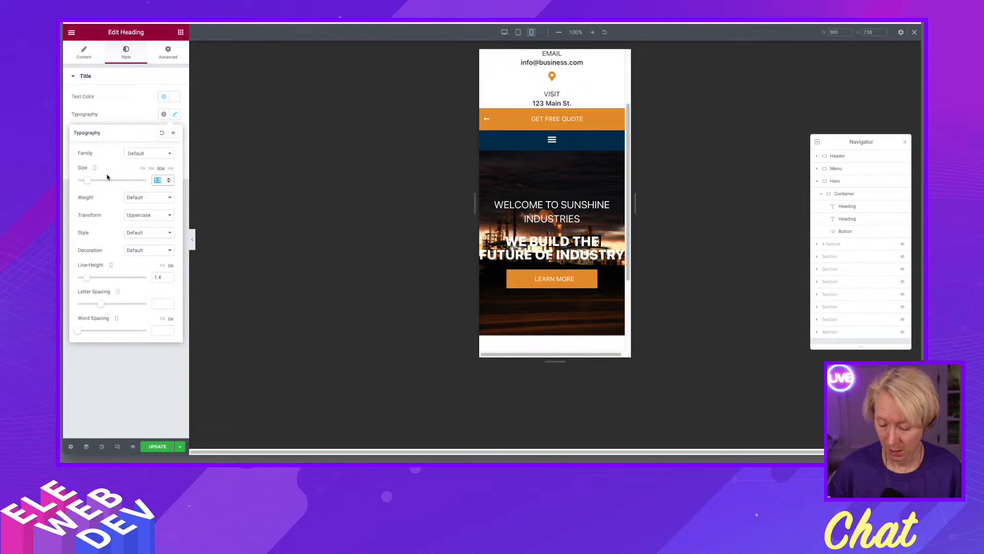
pyautogui.write('1.3')
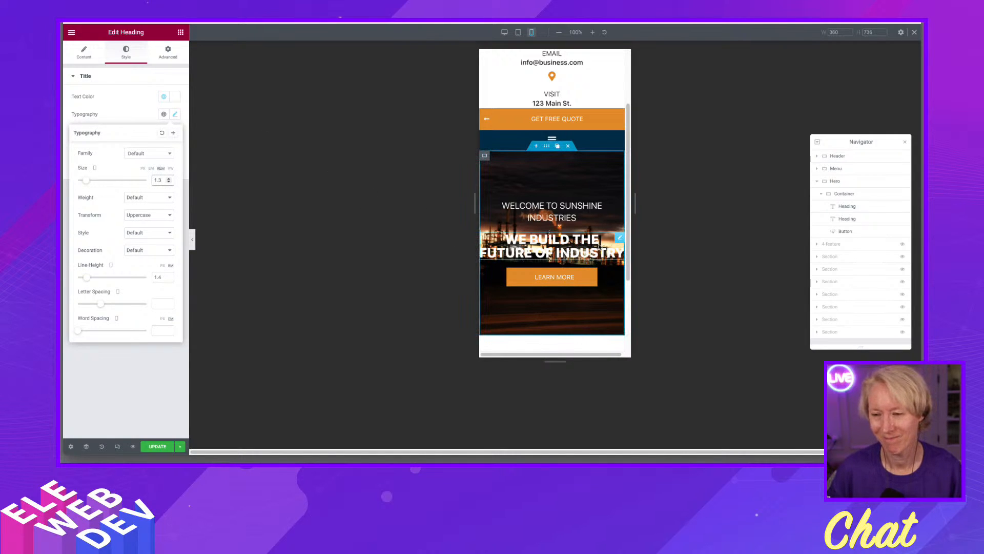
# Step: Set the mobile font size of the "We Build The Future of Industry" heading to 1.8 rem and save the page
pyautogui.rightClick(620, 241)
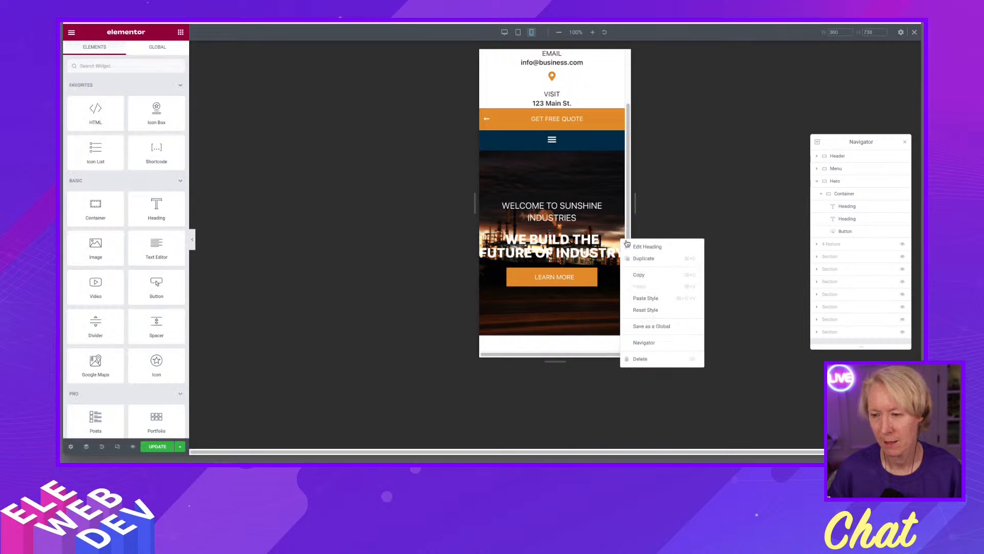
pyautogui.click(635, 247)
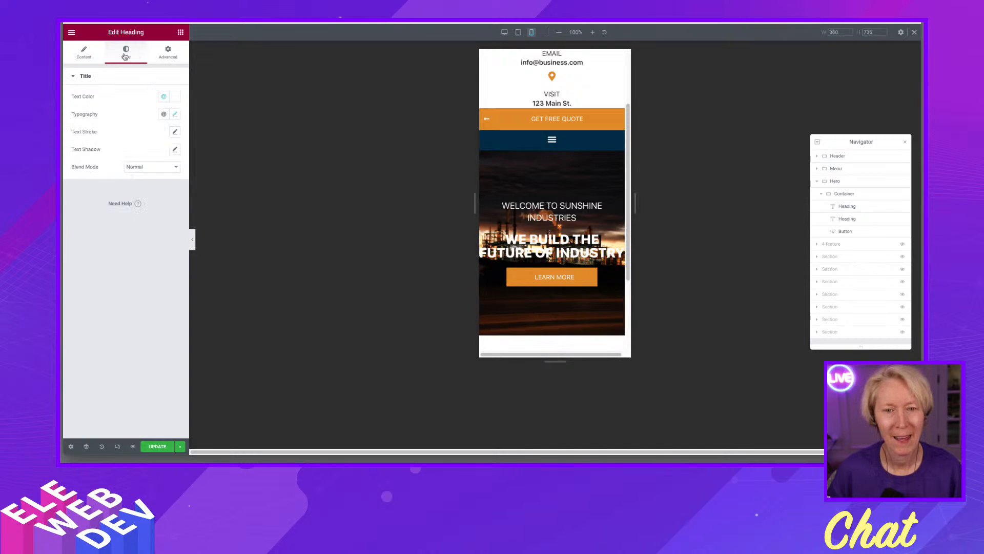
pyautogui.click(83, 53)
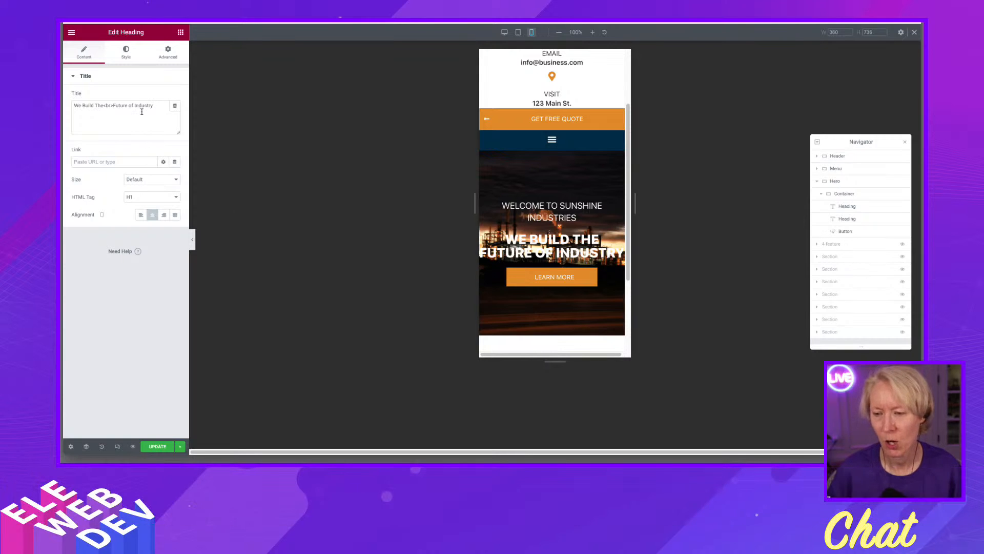
pyautogui.click(126, 50)
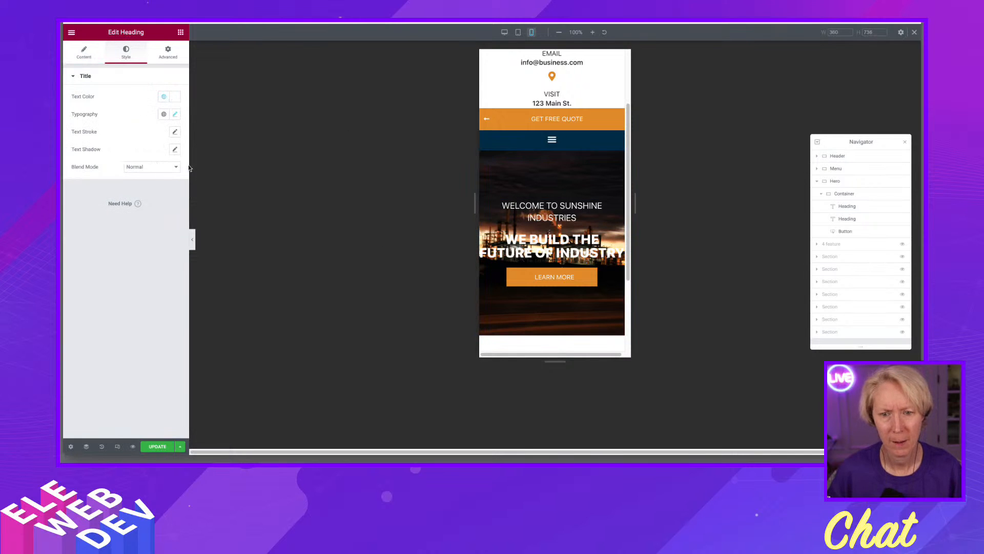
pyautogui.click(174, 114)
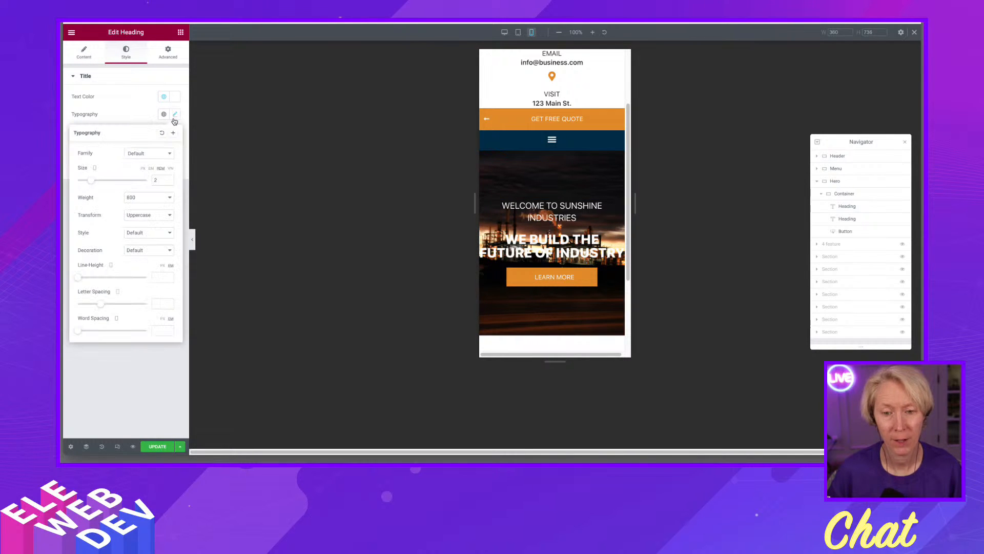
pyautogui.doubleClick(158, 180)
pyautogui.write('1.8')
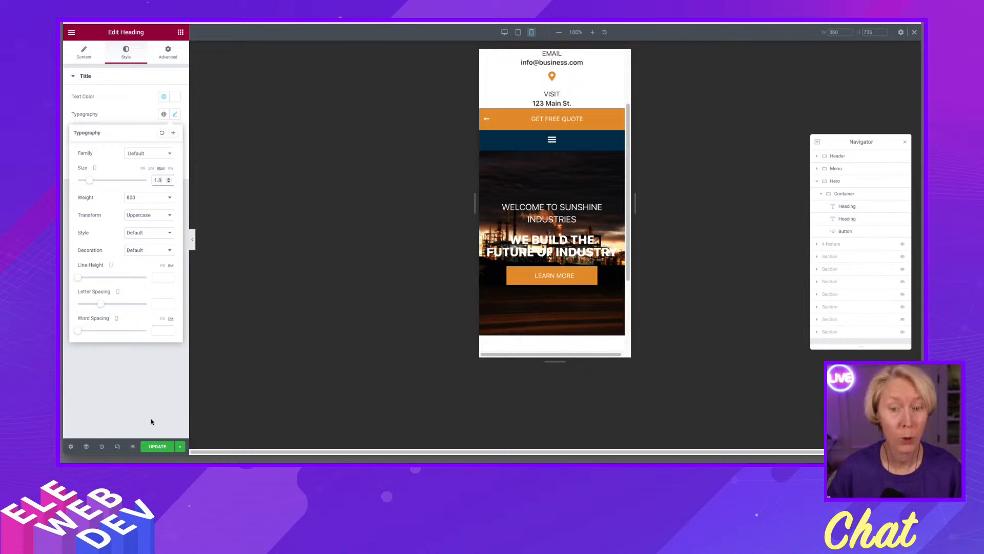
pyautogui.click(157, 450)
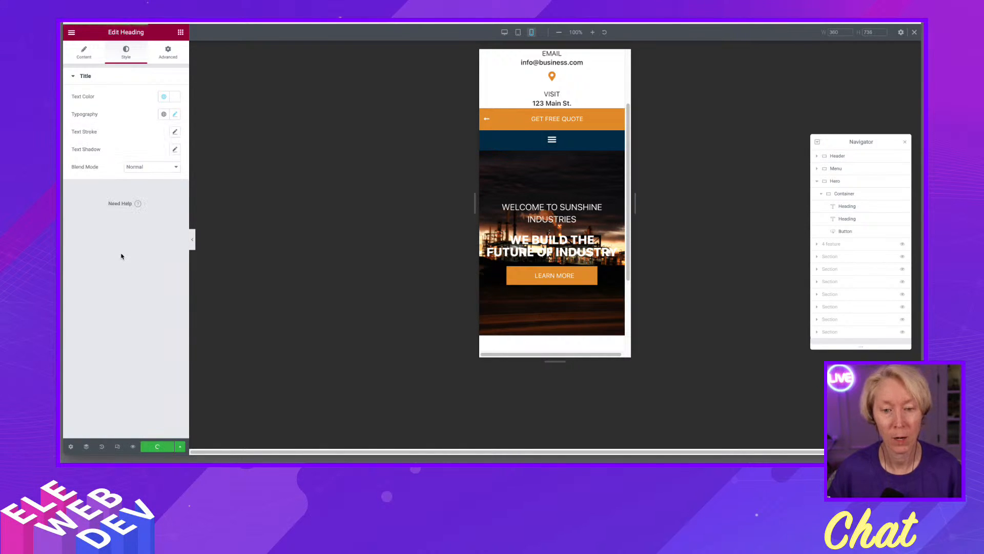
pyautogui.scroll(-1, 556, 257)
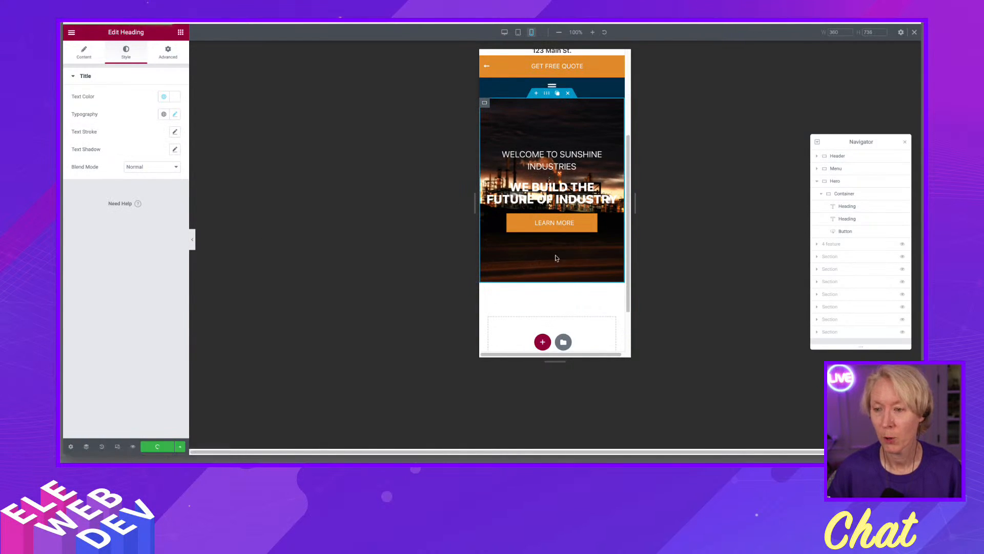
# Step: In desktop view, add a classic background overlay to the hero container using the Body Text global color
pyautogui.click(504, 33)
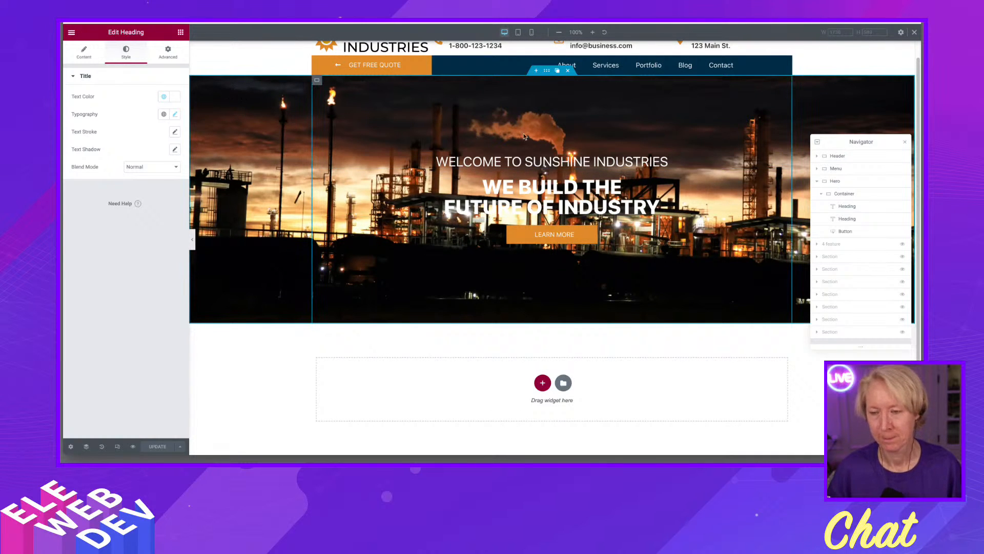
pyautogui.rightClick(547, 71)
pyautogui.click(566, 79)
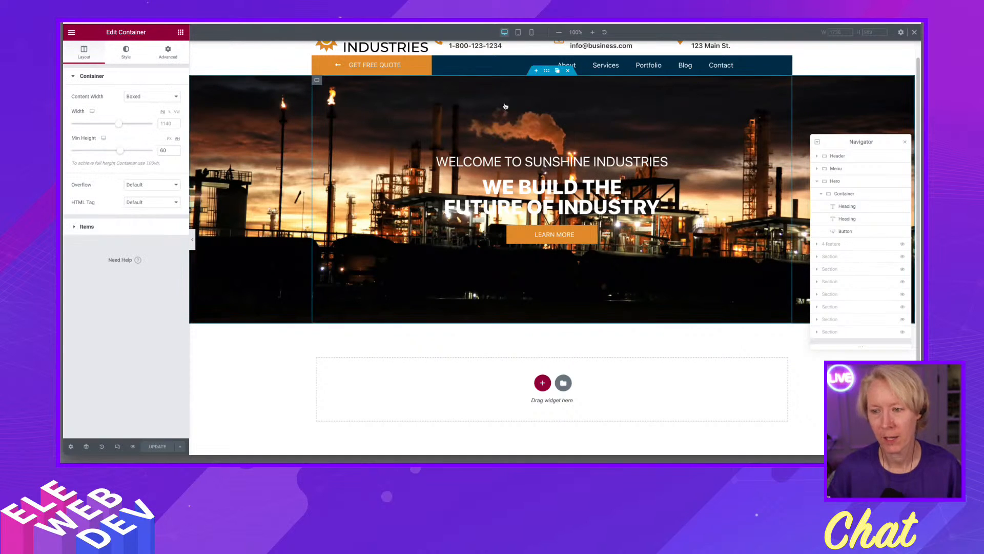
pyautogui.click(125, 52)
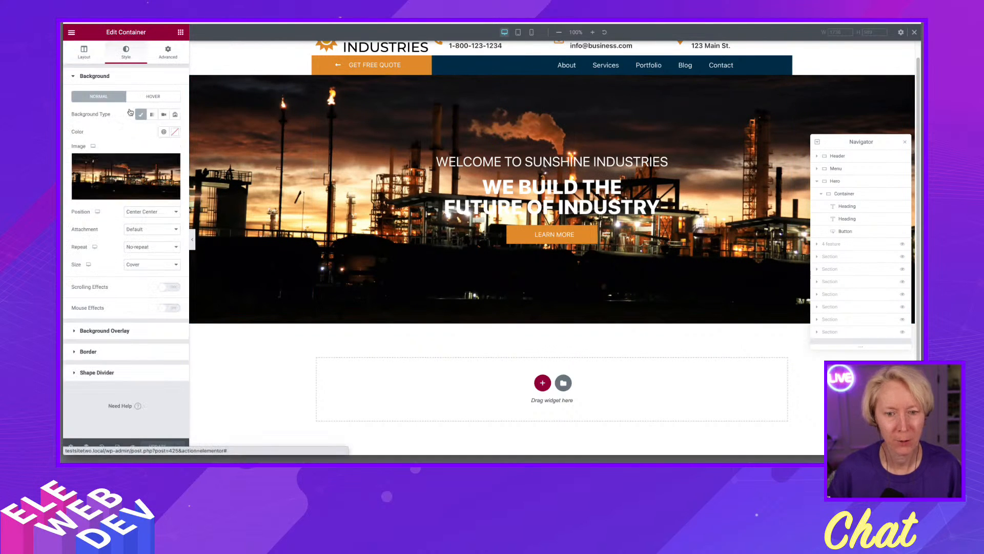
pyautogui.click(109, 331)
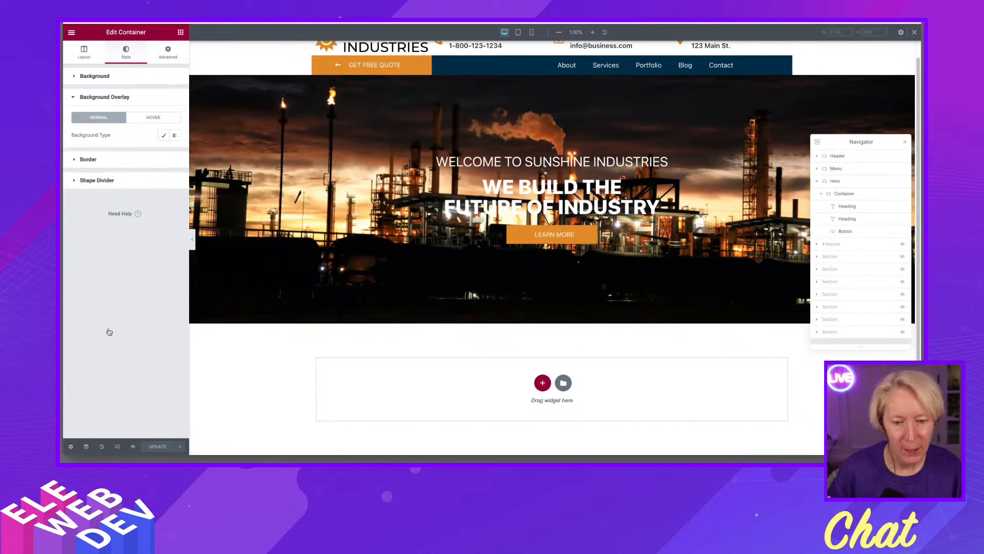
pyautogui.click(162, 135)
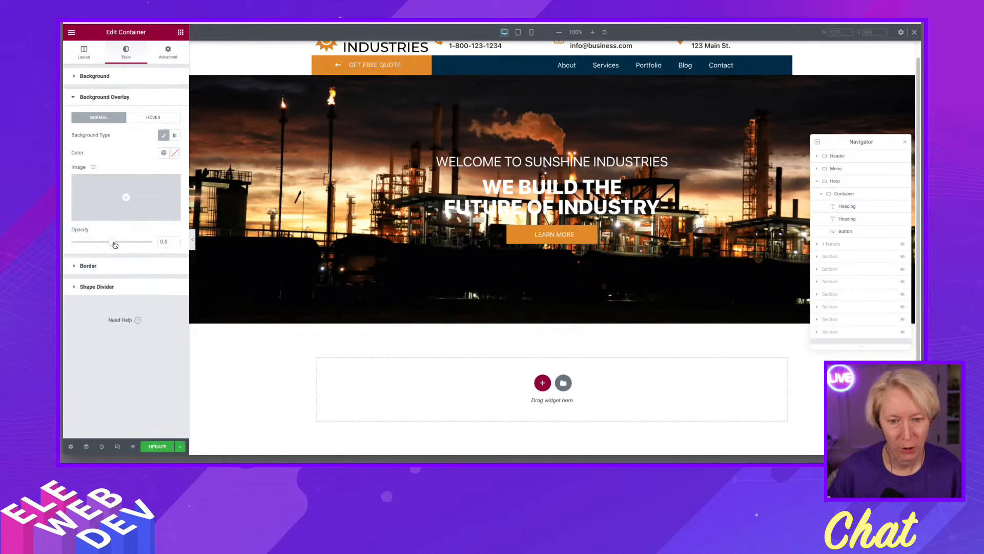
pyautogui.click(164, 152)
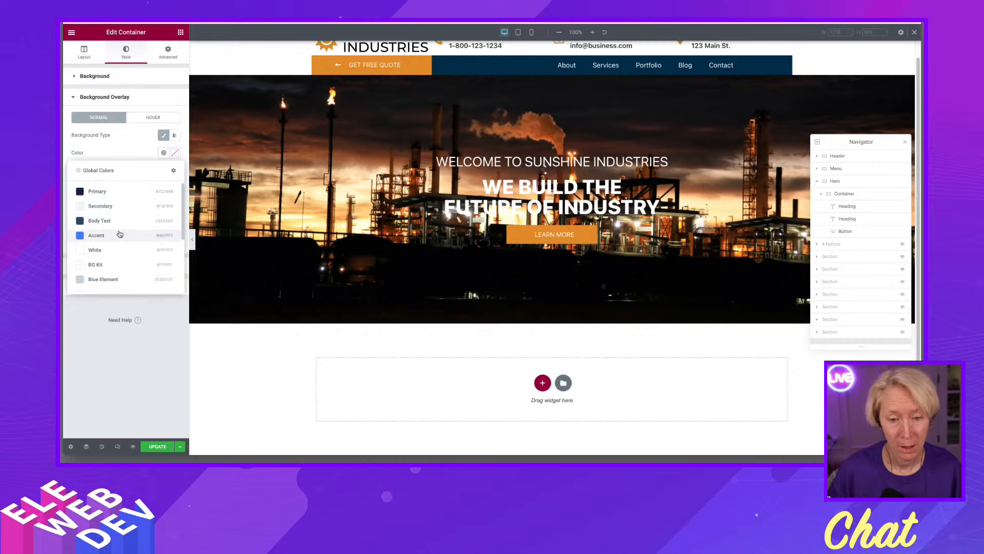
pyautogui.scroll(-3, 113, 236)
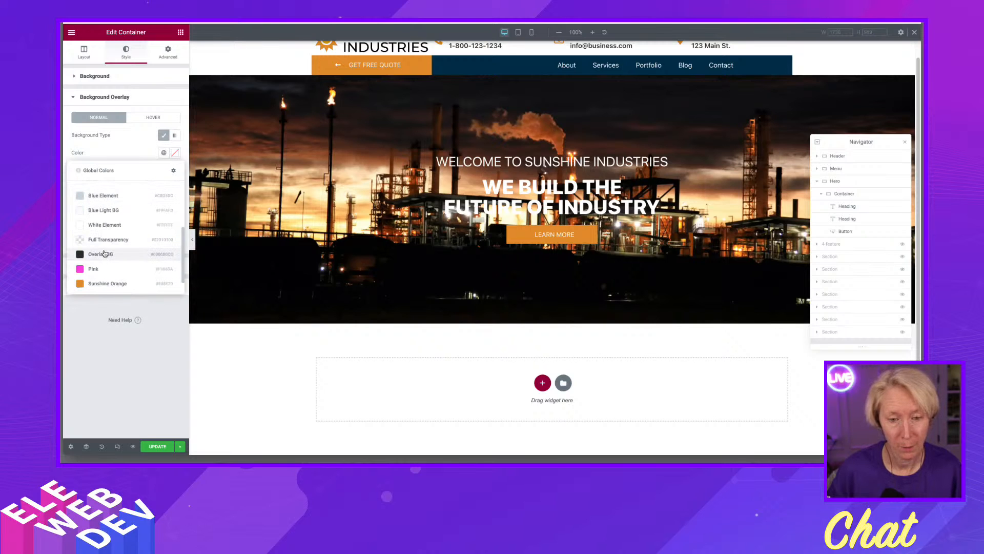
pyautogui.scroll(3, 108, 246)
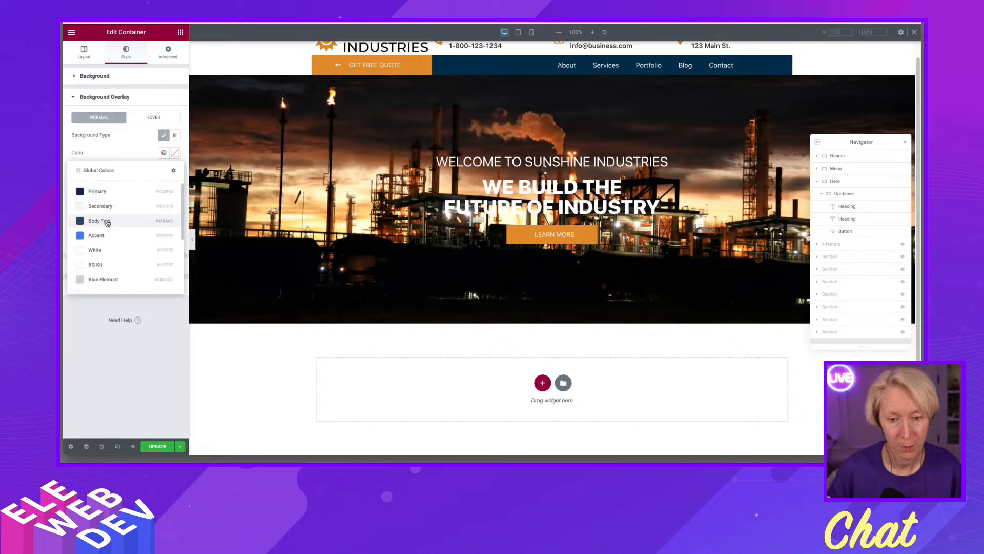
pyautogui.click(108, 220)
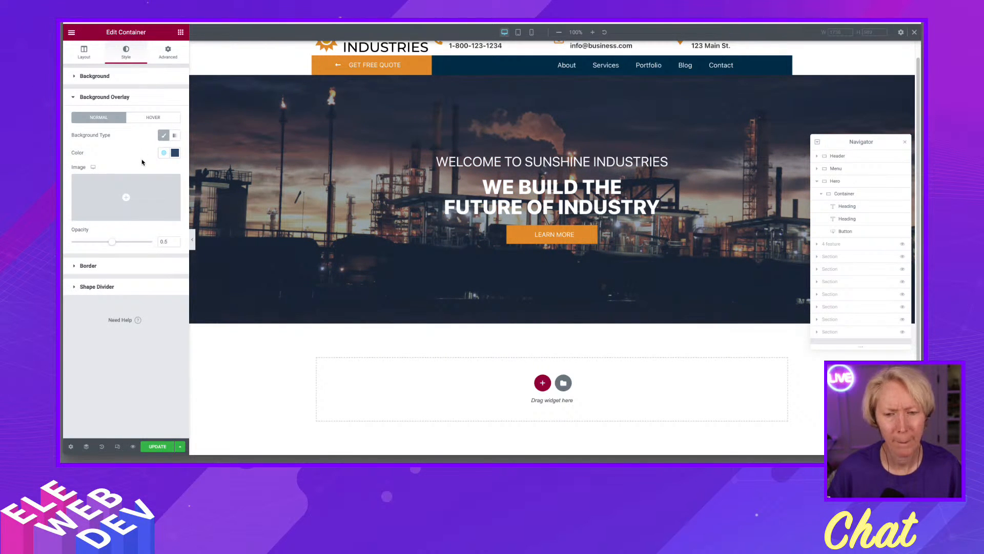
# Step: Try the Sunshine Blue global color for the hero container's background overlay at 0.5 opacity and save the page
pyautogui.click(164, 154)
pyautogui.scroll(-3, 113, 240)
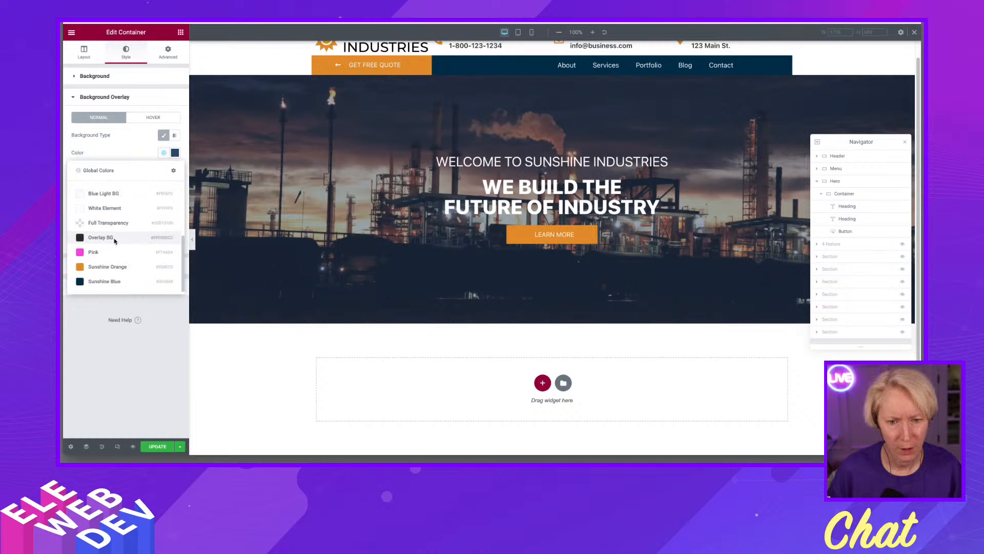
pyautogui.click(93, 283)
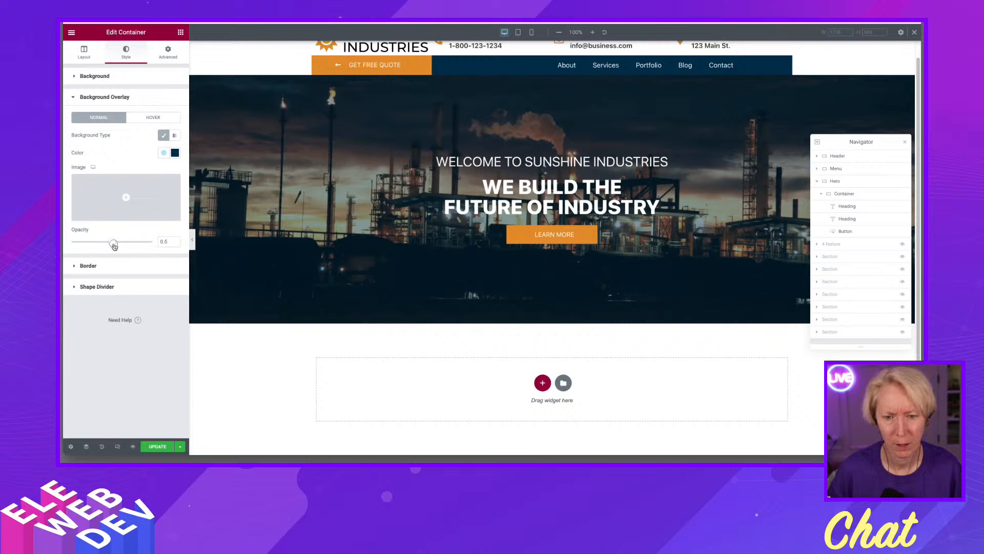
pyautogui.moveTo(113, 246)
pyautogui.mouseDown()
pyautogui.moveTo(126, 245)
pyautogui.moveTo(102, 244)
pyautogui.moveTo(168, 239)
pyautogui.moveTo(117, 239)
pyautogui.mouseUp()
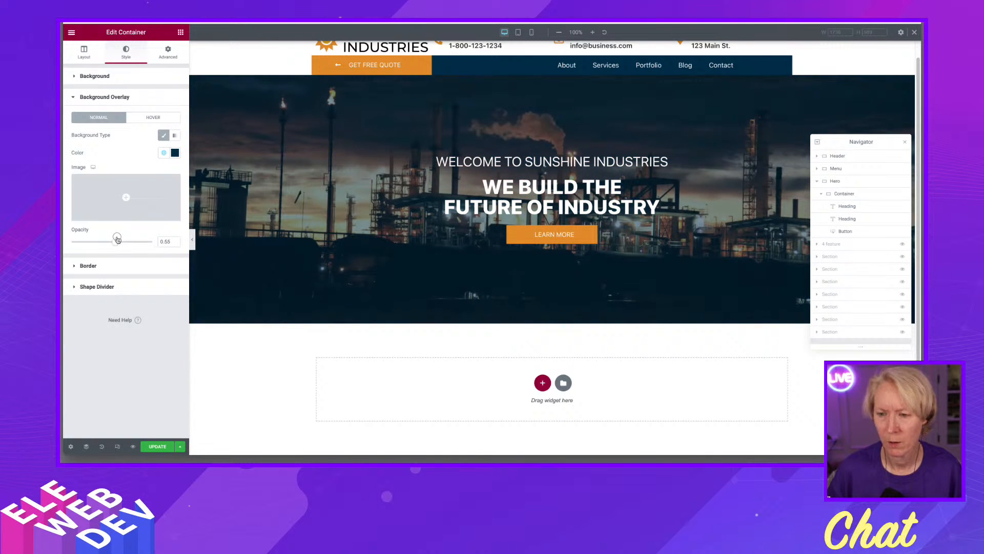
pyautogui.moveTo(117, 239); pyautogui.dragTo(111, 241)
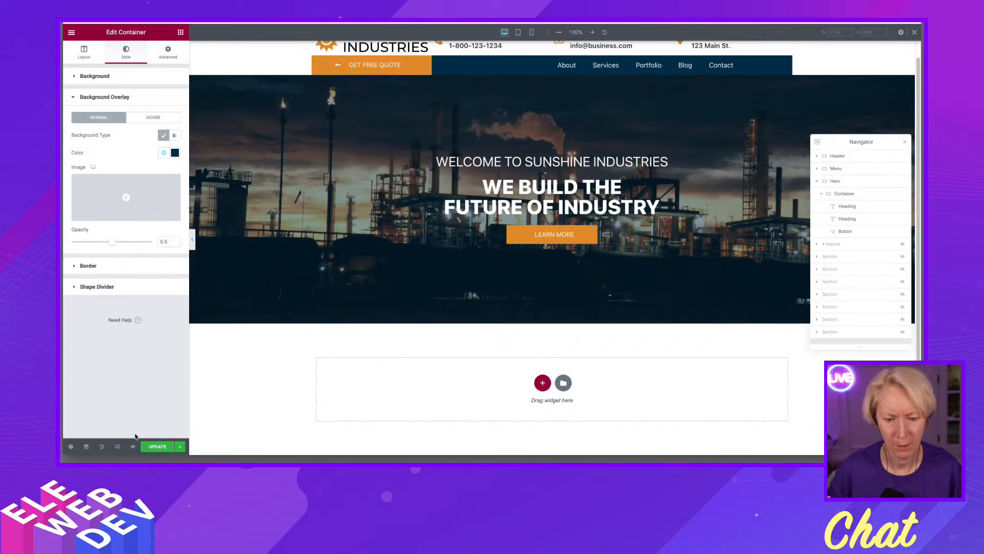
pyautogui.click(151, 447)
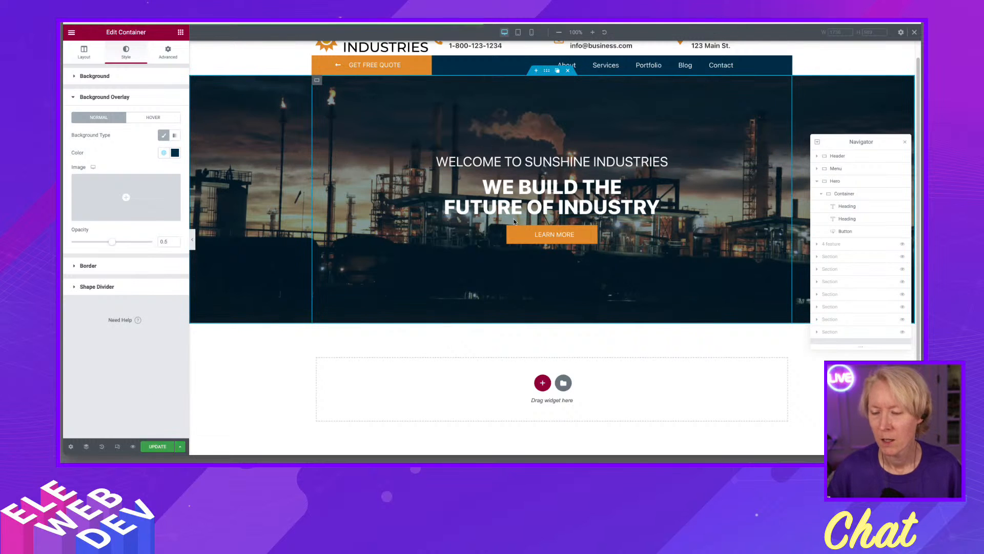
# Step: Check the hero in mobile view, and in desktop view set the overlay color to the Body Text global color and save
pyautogui.click(533, 32)
pyautogui.scroll(-3, 573, 278)
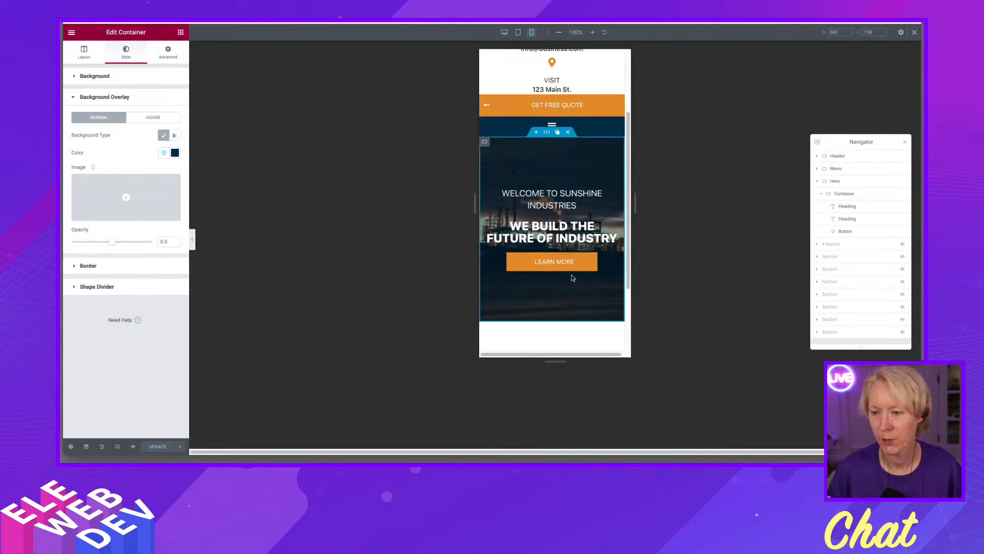
pyautogui.scroll(1, 572, 278)
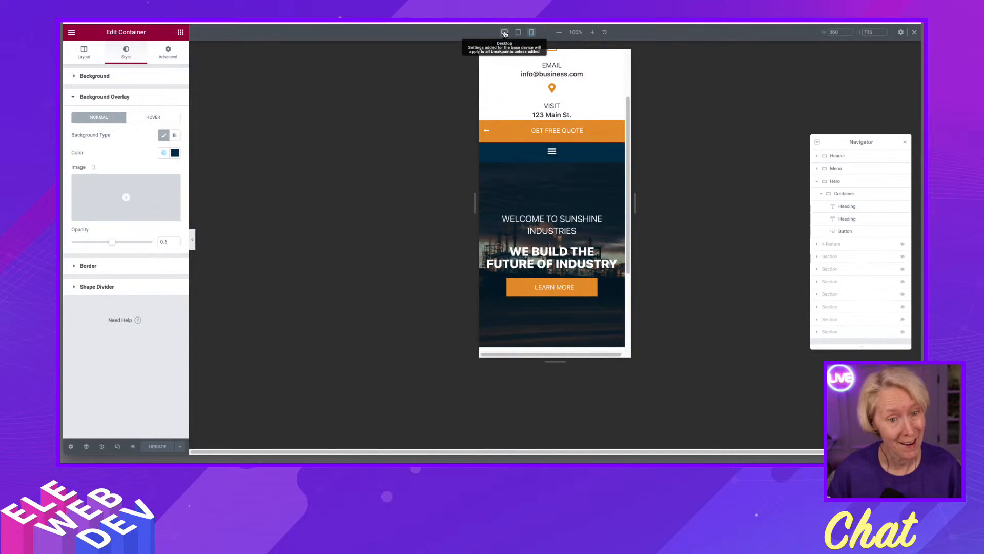
pyautogui.click(505, 34)
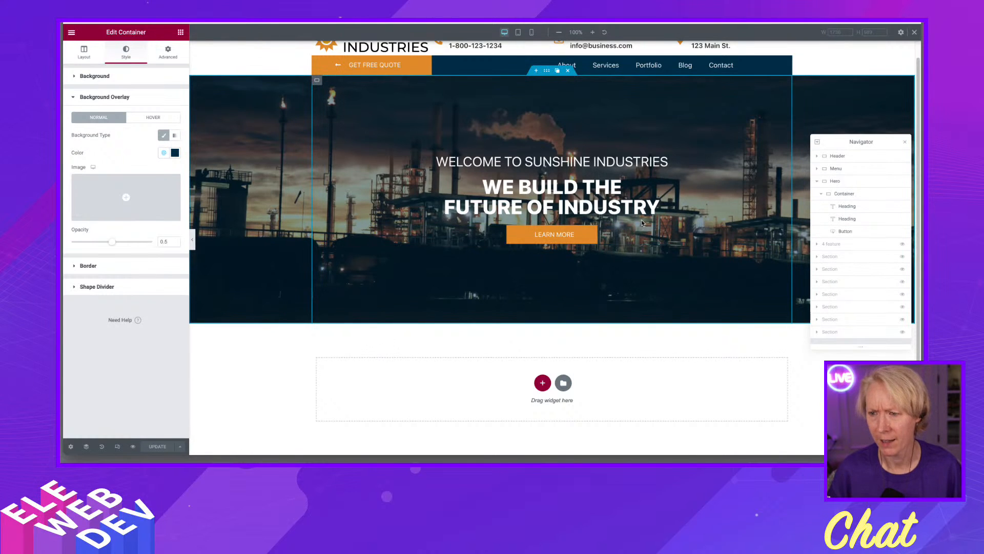
pyautogui.click(174, 153)
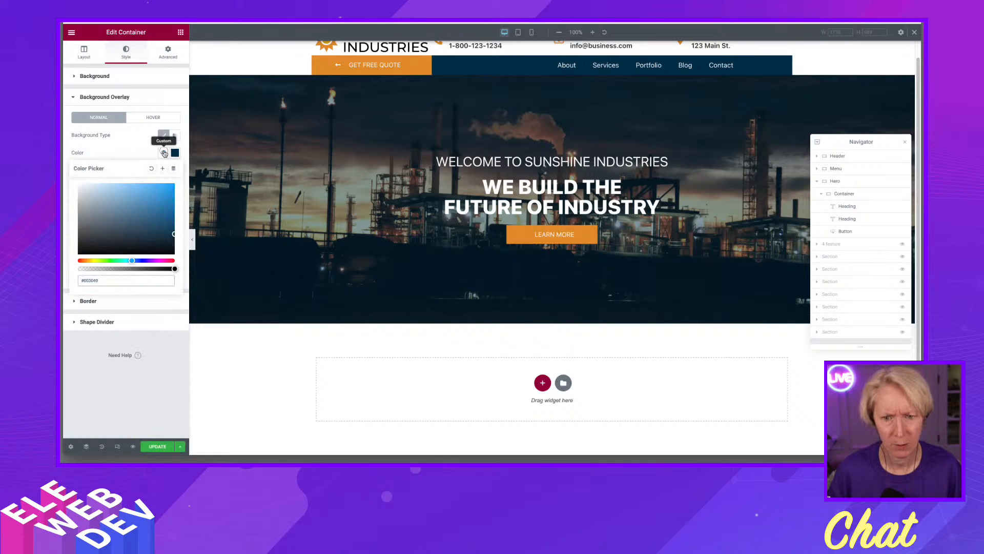
pyautogui.click(164, 153)
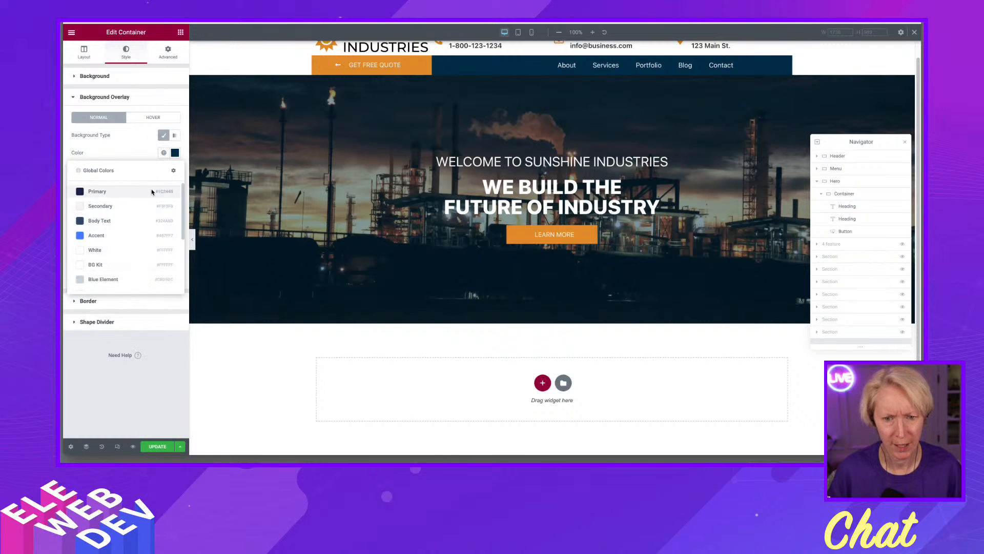
pyautogui.click(114, 225)
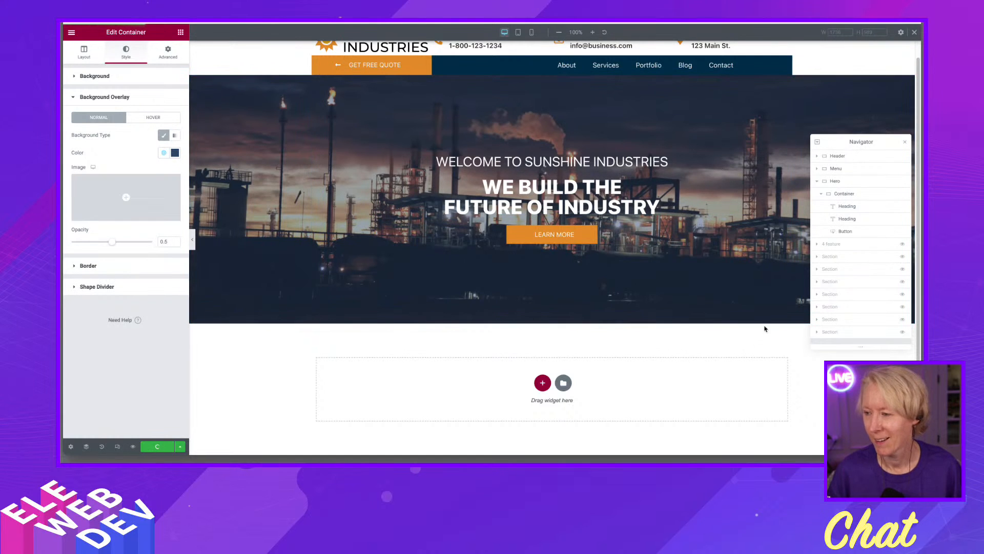
# Step: Collapse the Hero in the page structure, unhide the 4 feature section, and inspect its content on the canvas
pyautogui.scroll(2, 557, 134)
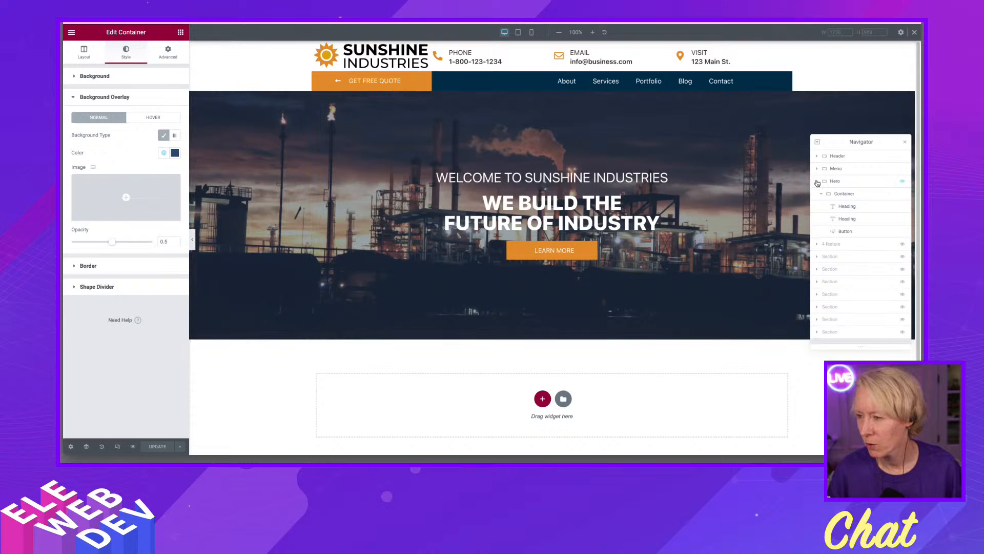
pyautogui.click(817, 181)
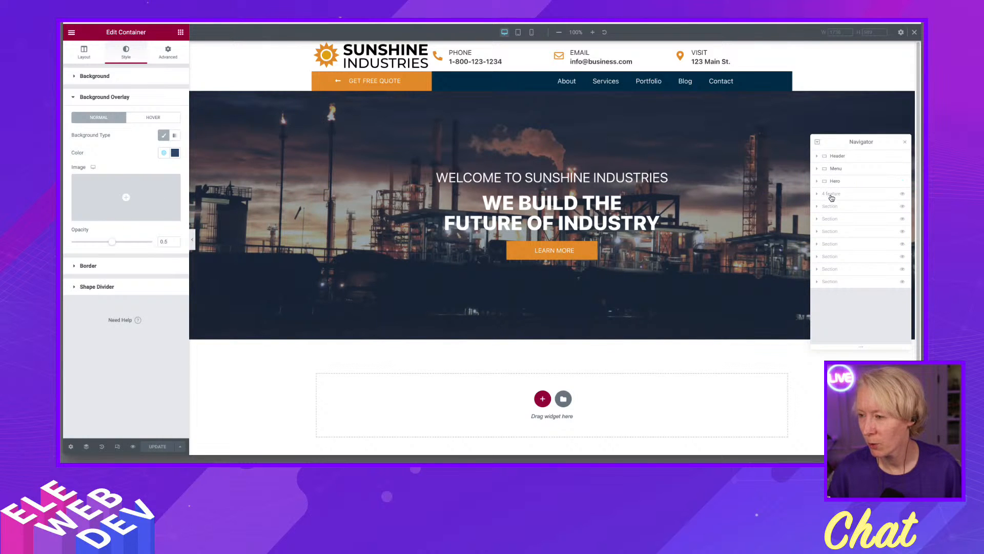
pyautogui.click(903, 195)
pyautogui.scroll(-2, 701, 239)
pyautogui.scroll(-5, 700, 239)
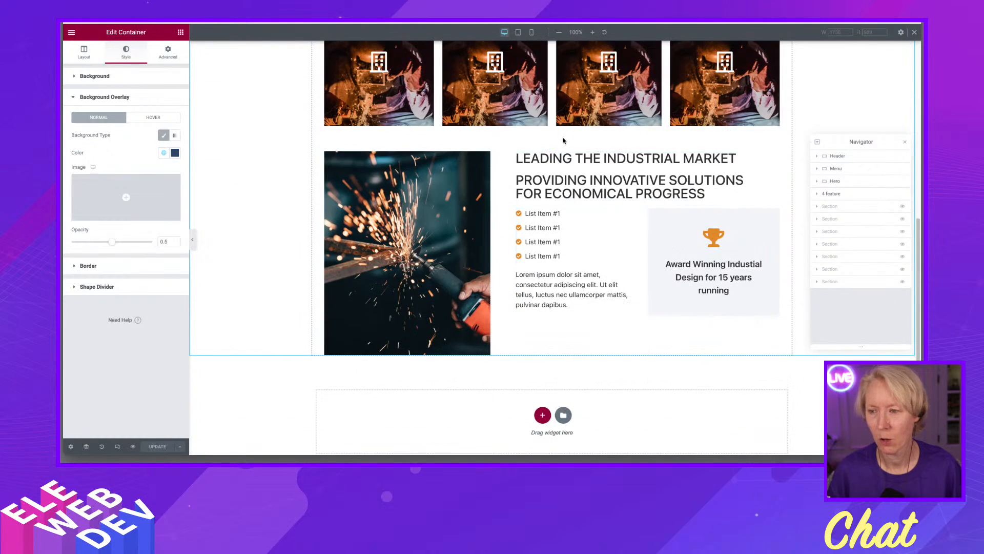
# Step: Inspect the 4 feature section's flip boxes and content in tablet and mobile views, and return to desktop view
pyautogui.scroll(2, 565, 139)
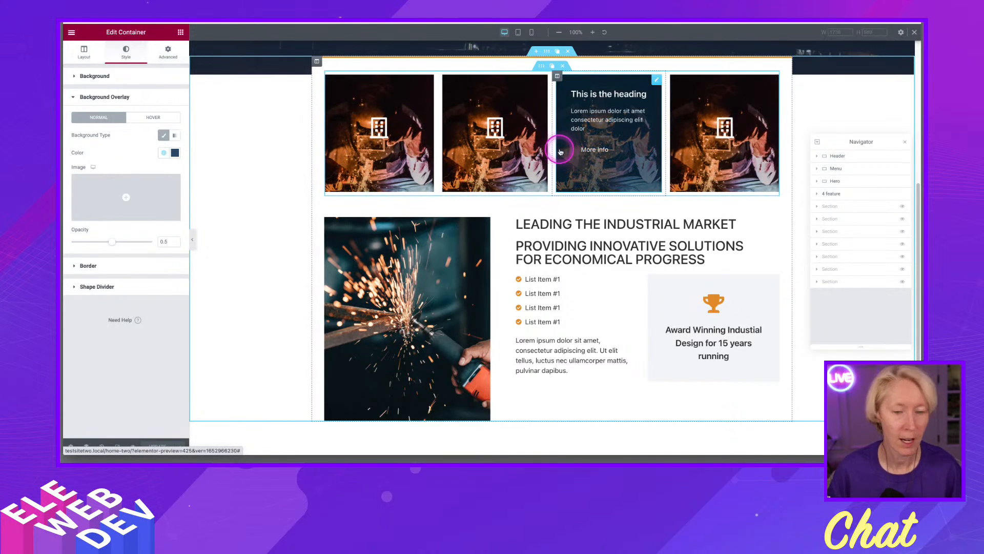
pyautogui.scroll(-1, 263, 180)
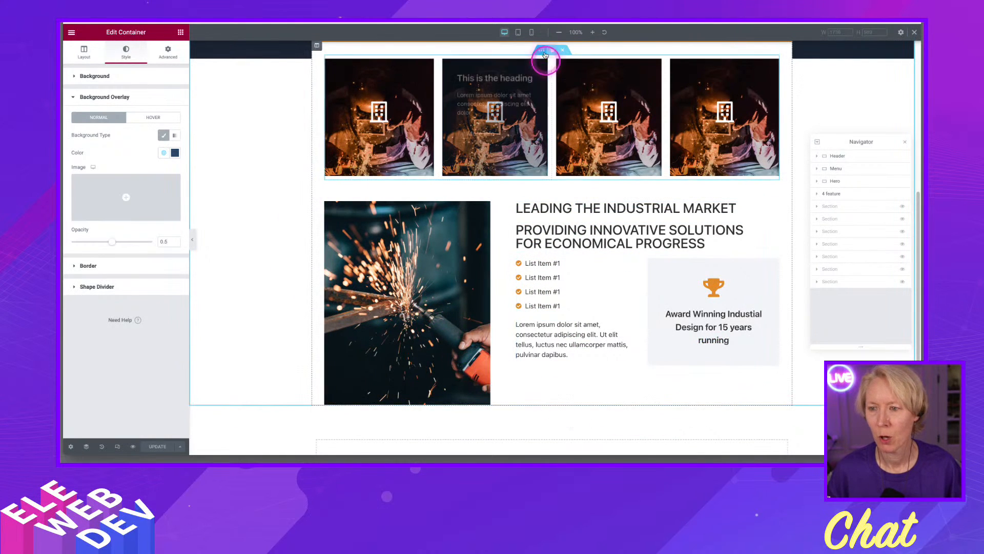
pyautogui.click(518, 33)
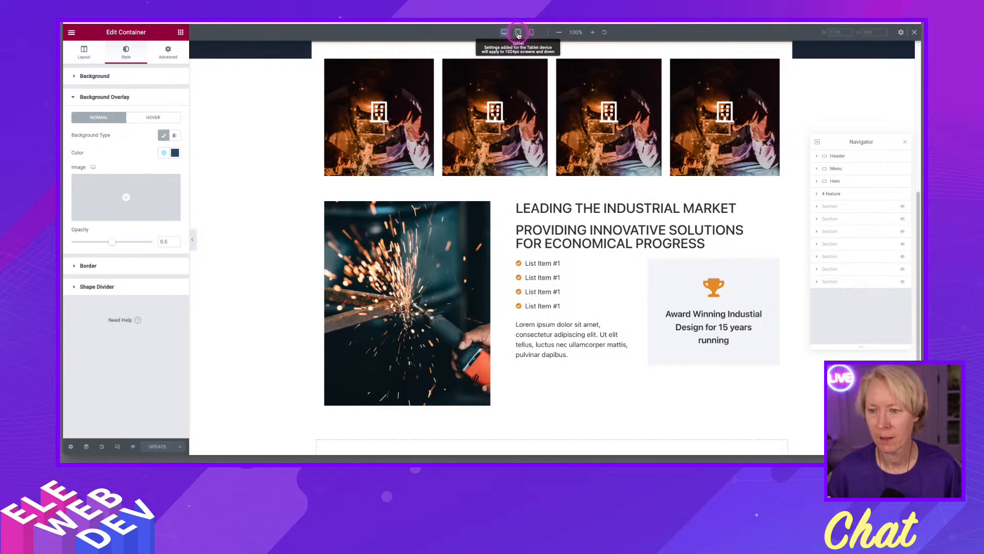
pyautogui.scroll(-5, 547, 224)
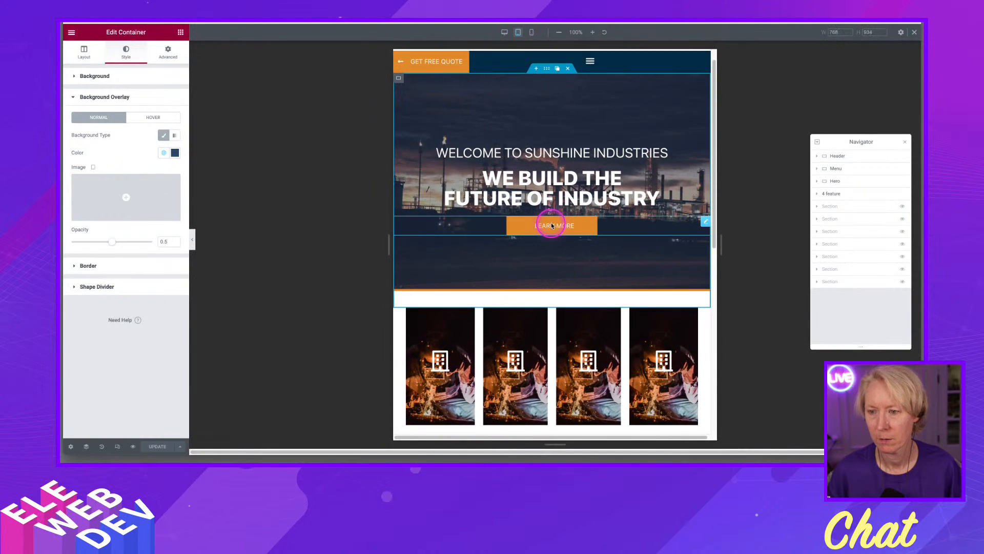
pyautogui.scroll(-1, 549, 221)
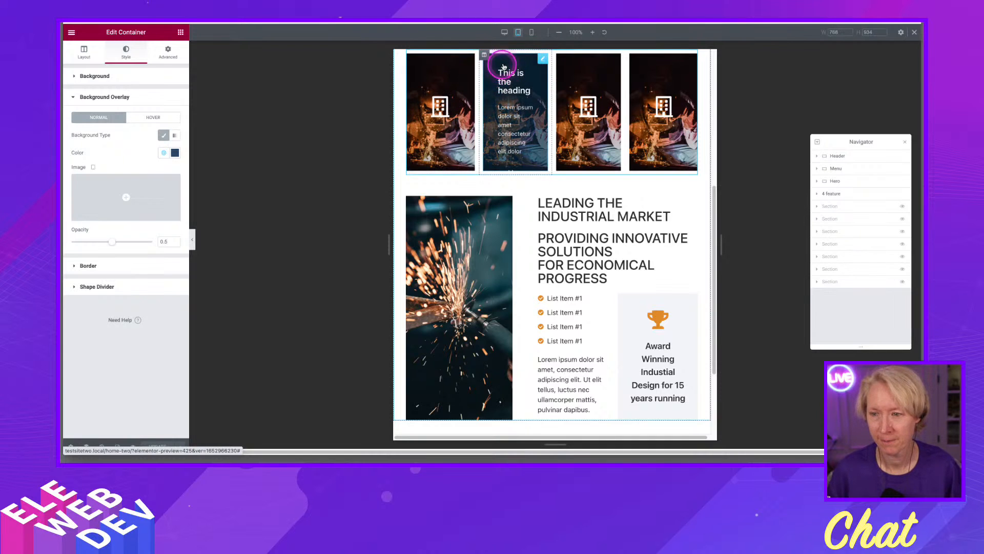
pyautogui.click(532, 33)
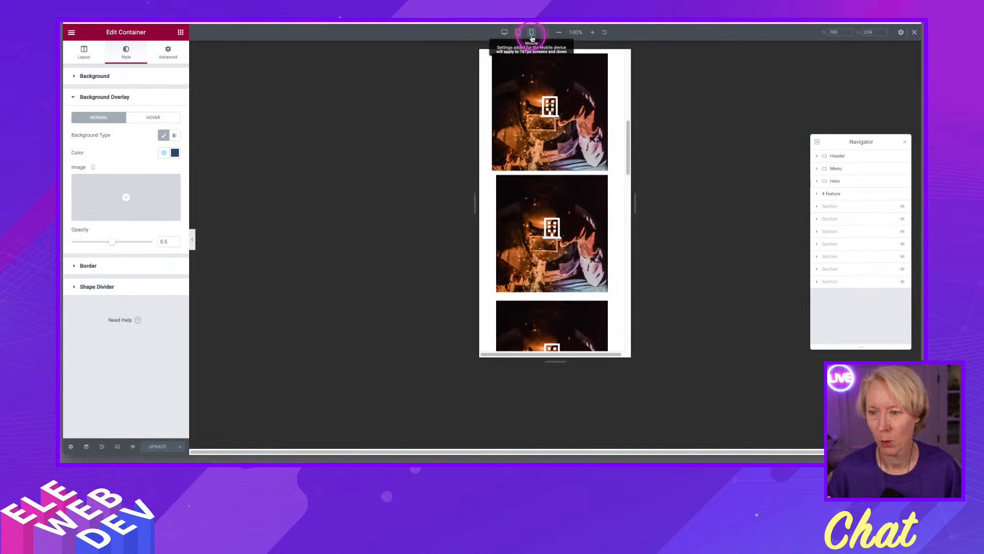
pyautogui.scroll(4, 559, 221)
pyautogui.scroll(-5, 552, 254)
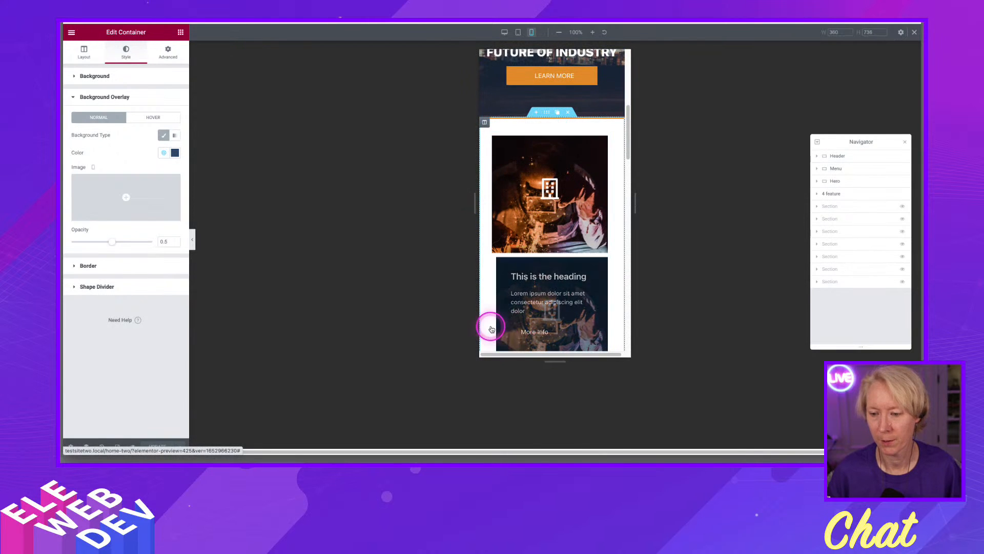
pyautogui.scroll(-6, 494, 323)
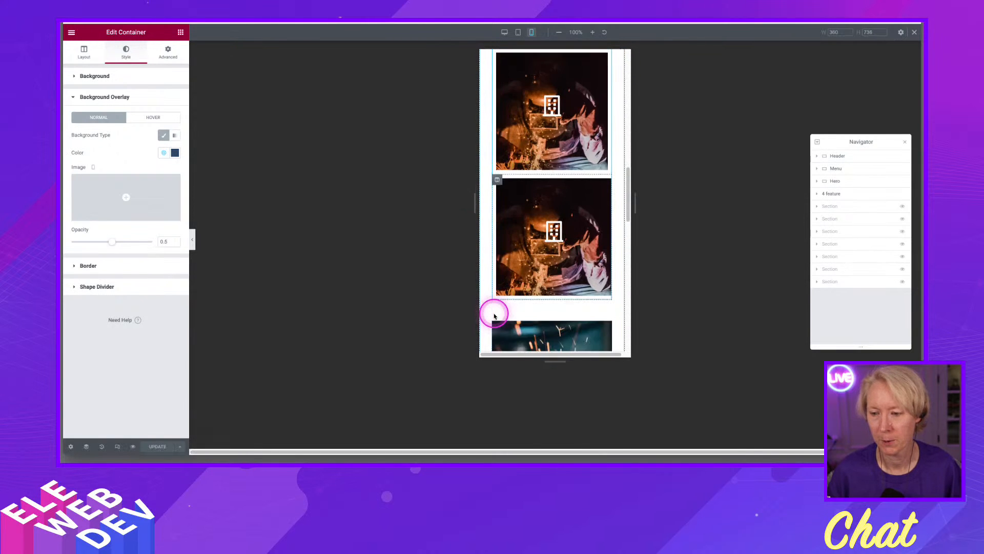
pyautogui.scroll(6, 495, 315)
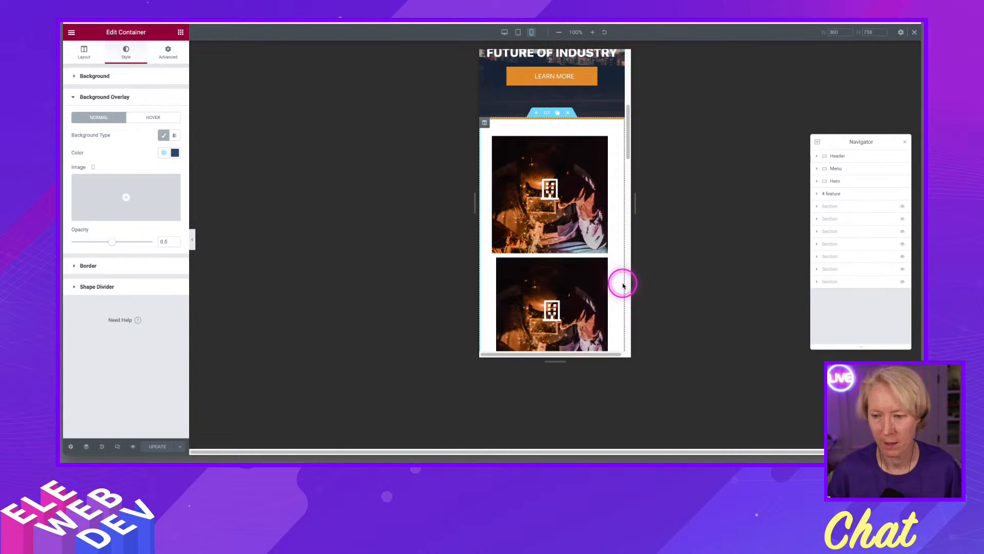
pyautogui.click(505, 33)
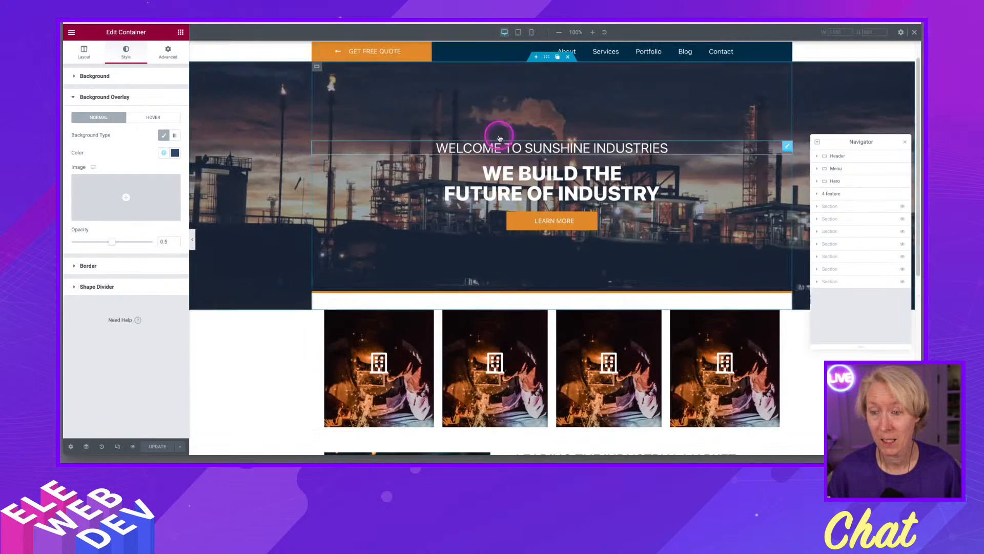
# Step: Convert the 4 feature section to a container
pyautogui.click(482, 286)
pyautogui.scroll(-3, 480, 297)
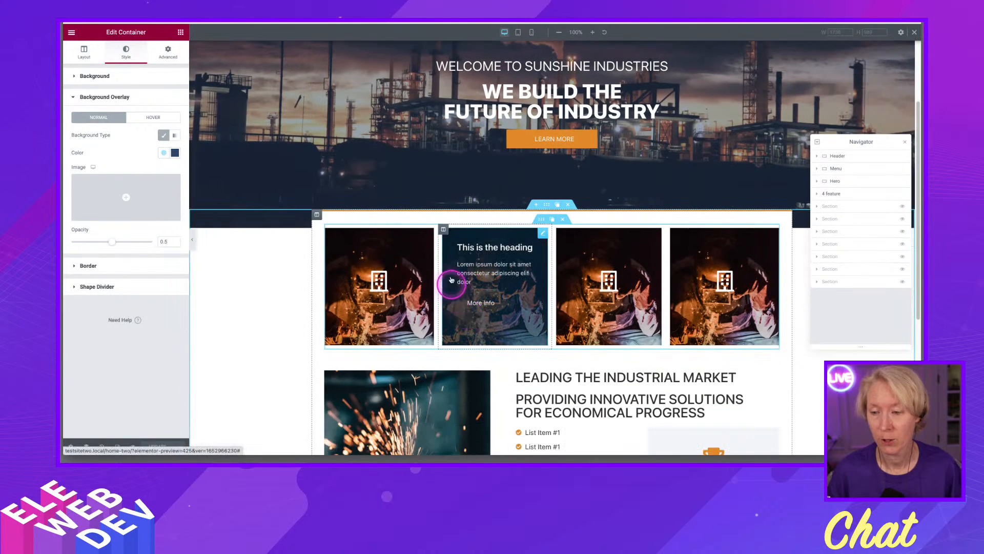
pyautogui.click(546, 205)
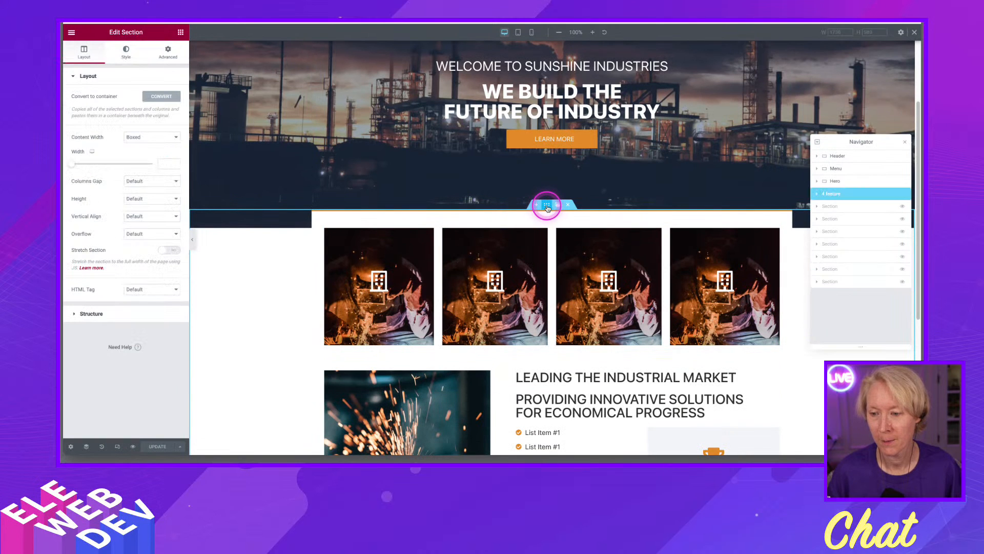
pyautogui.click(156, 98)
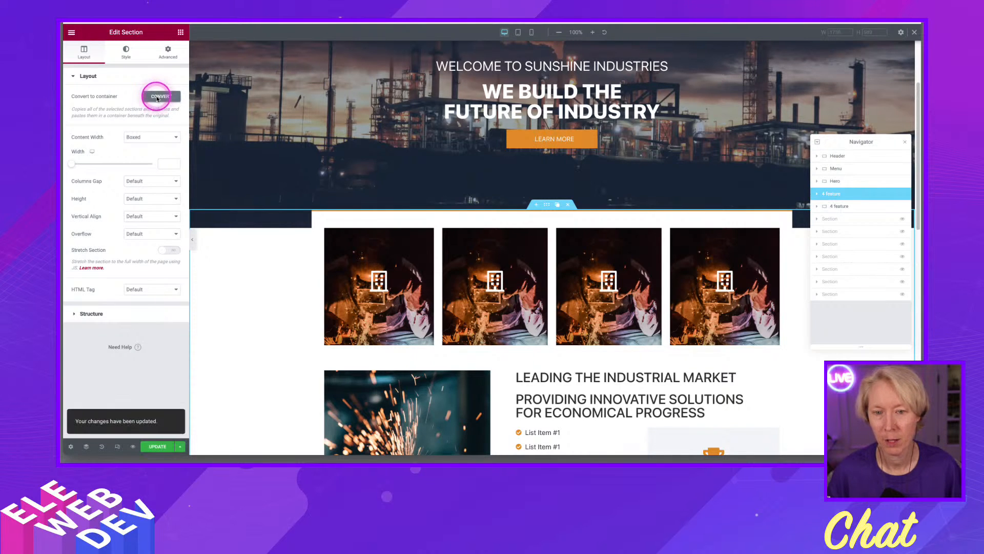
# Step: Compare the converted 4 feature container with the original section above it, checking flip box alignment and the content below
pyautogui.scroll(-2, 550, 301)
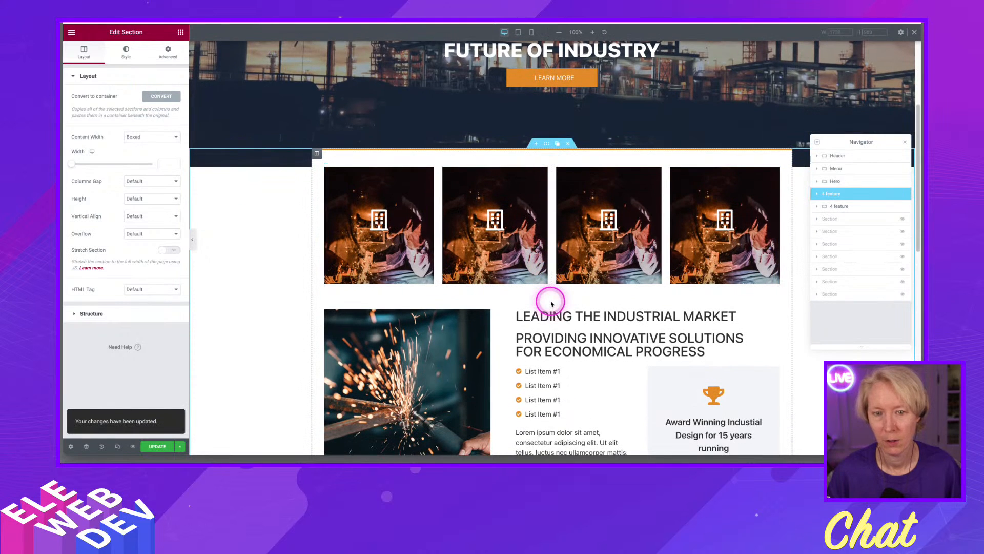
pyautogui.scroll(-3, 551, 303)
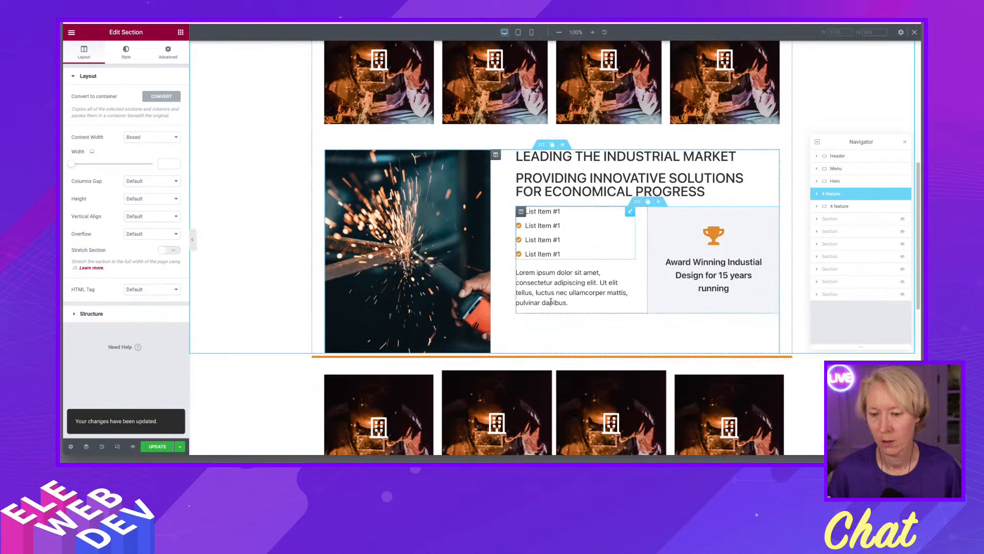
pyautogui.scroll(-3, 551, 303)
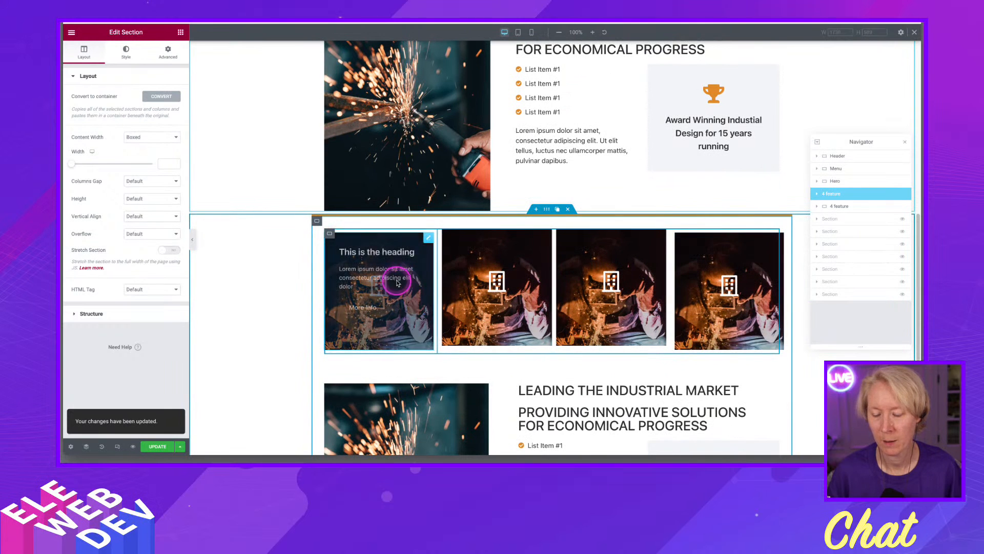
pyautogui.scroll(-2, 534, 345)
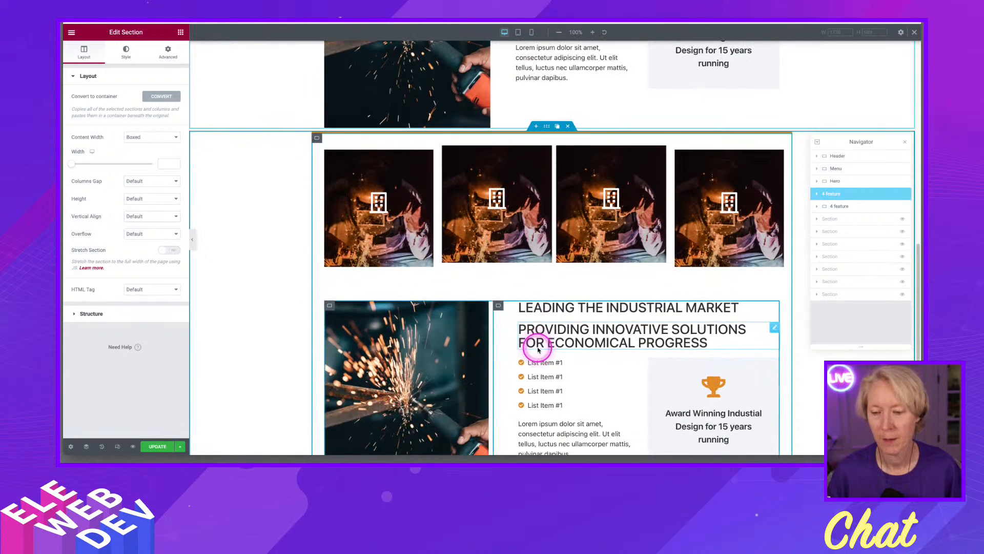
pyautogui.scroll(-2, 537, 350)
pyautogui.scroll(3, 538, 350)
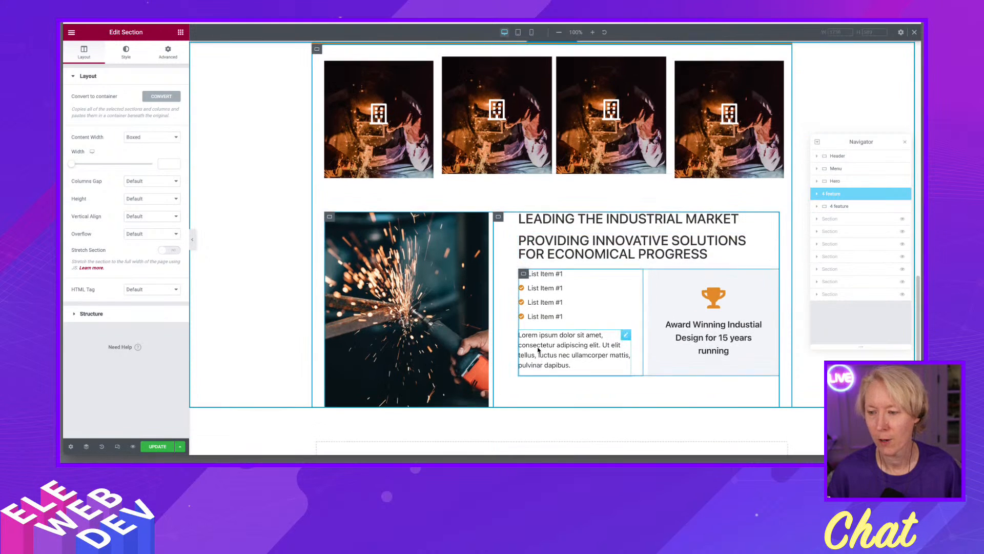
pyautogui.scroll(3, 538, 350)
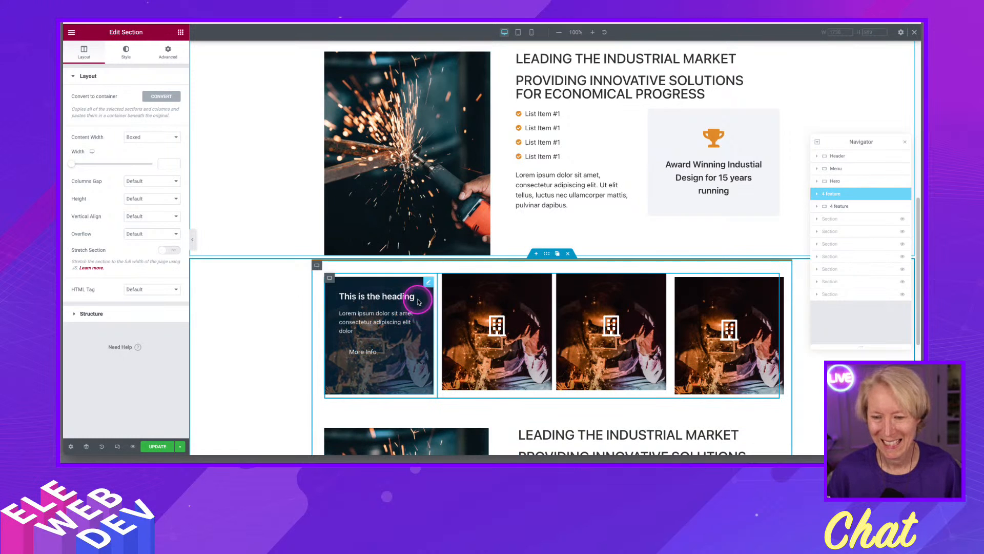
# Step: Check the margin and padding of the first flip box in the converted 4 feature container
pyautogui.moveTo(428, 282)
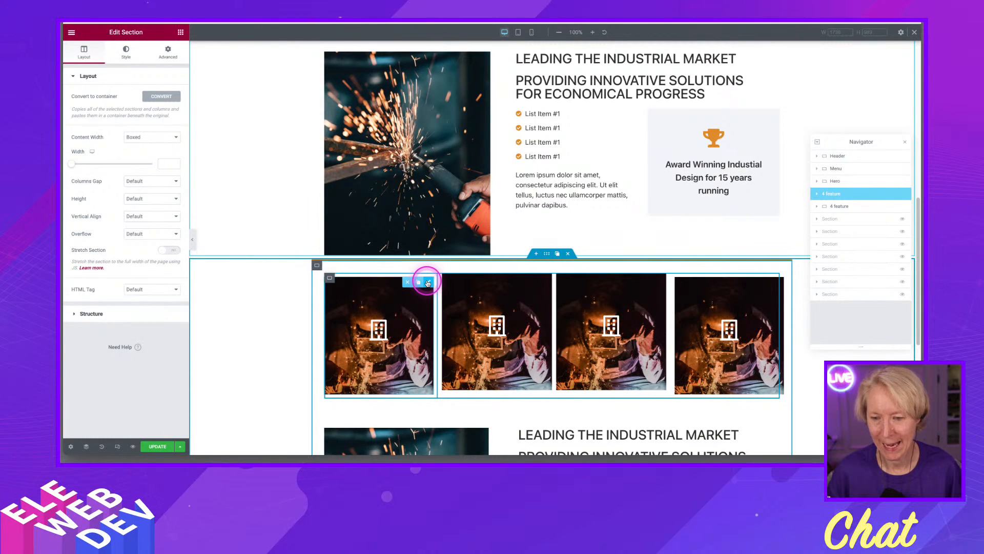
pyautogui.rightClick(429, 284)
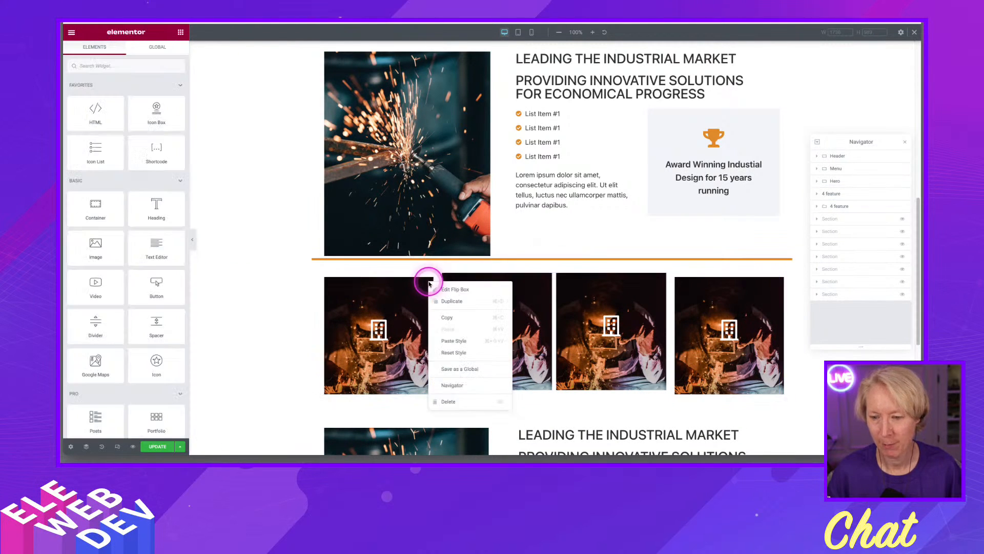
pyautogui.click(450, 285)
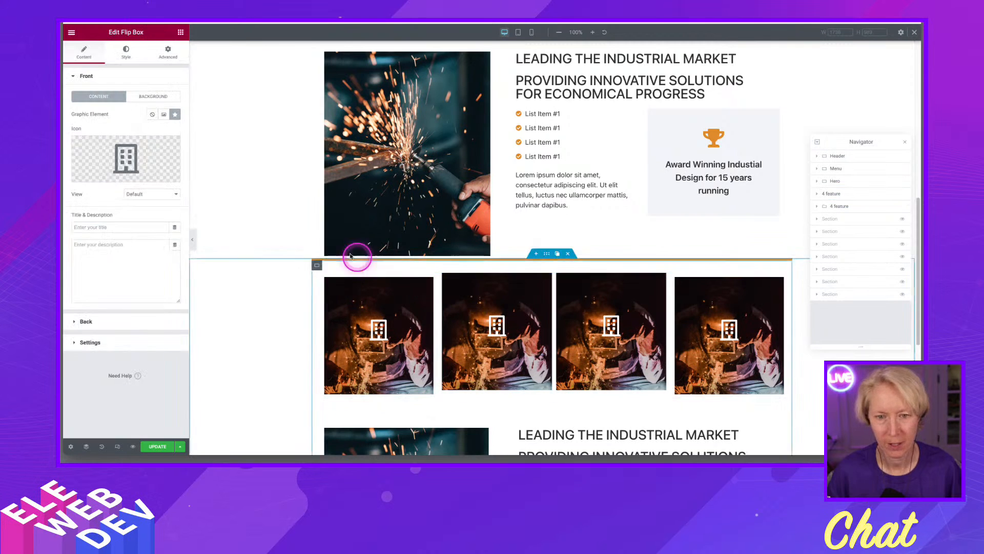
pyautogui.click(169, 54)
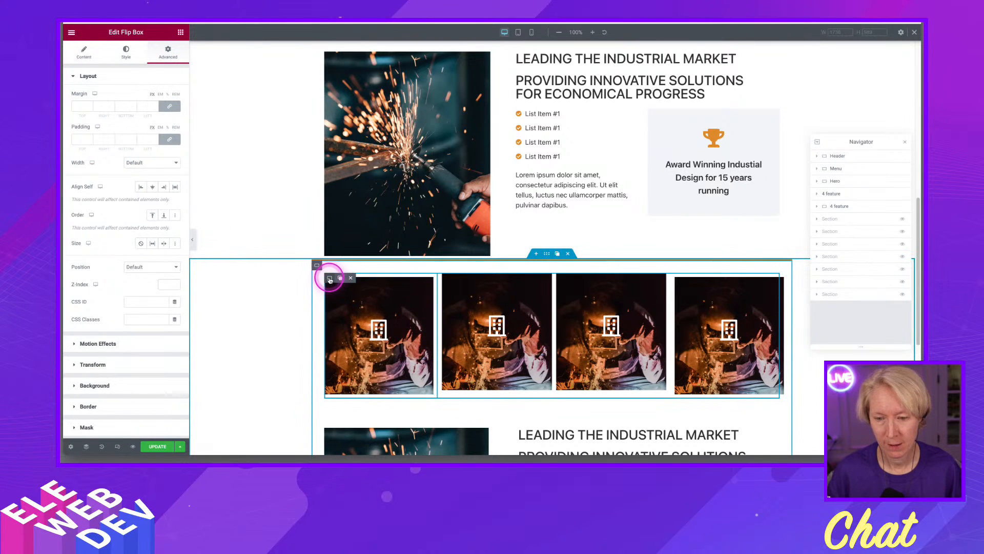
# Step: Set the right and top padding of the container around the first flip box to 0
pyautogui.rightClick(331, 281)
pyautogui.click(345, 285)
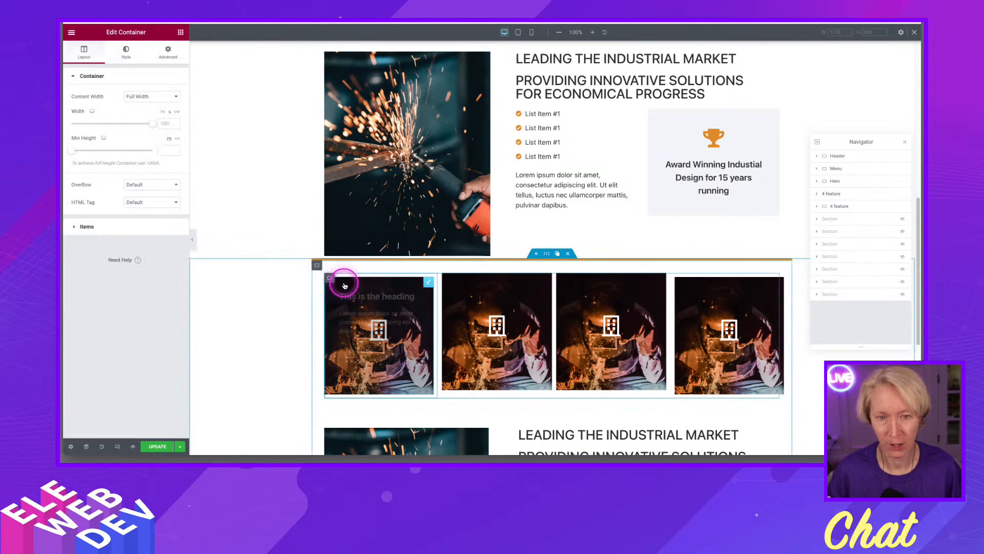
pyautogui.click(171, 56)
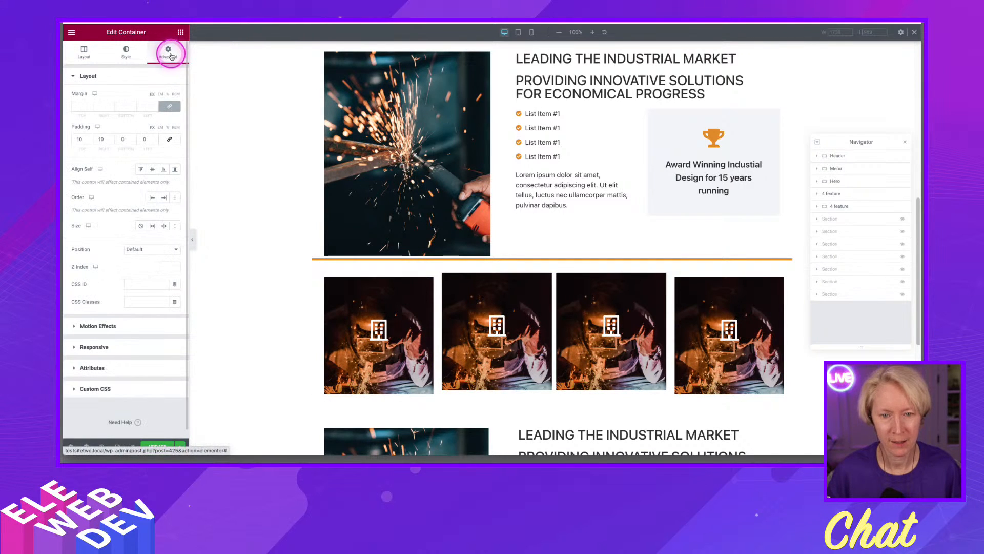
pyautogui.click(105, 139)
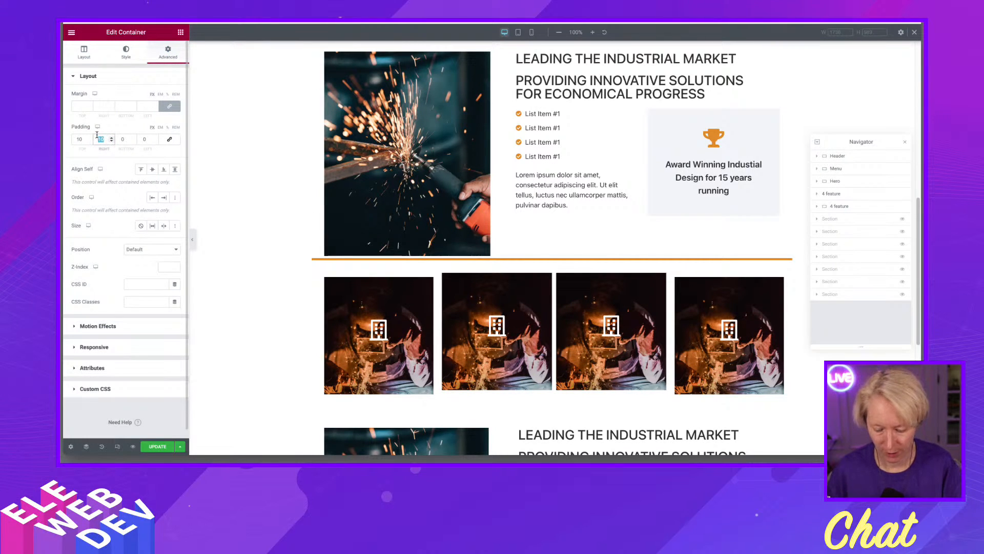
pyautogui.write('0')
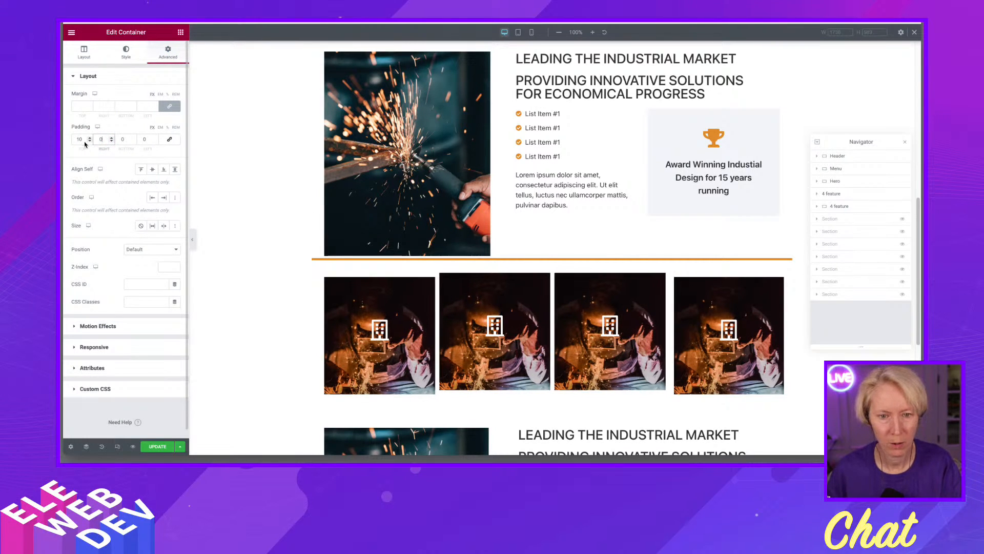
pyautogui.write('0')
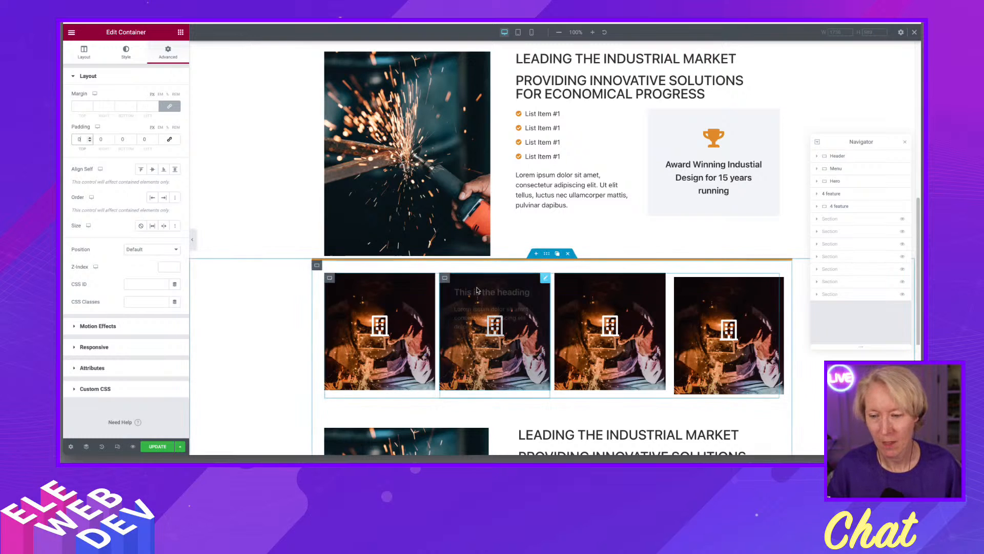
# Step: Set the top, bottom and left padding and the right margin of the container around the fourth flip box to 0
pyautogui.click(445, 279)
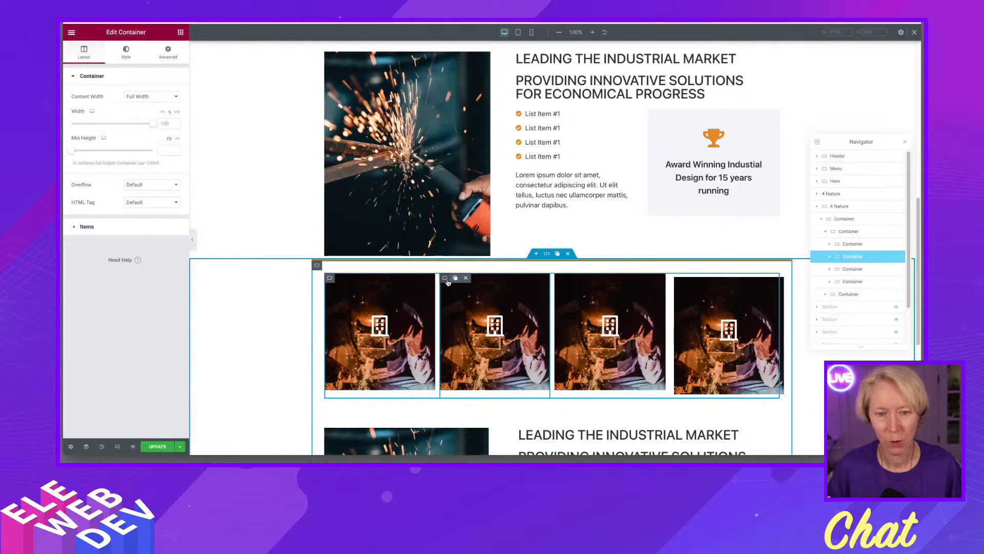
pyautogui.click(172, 51)
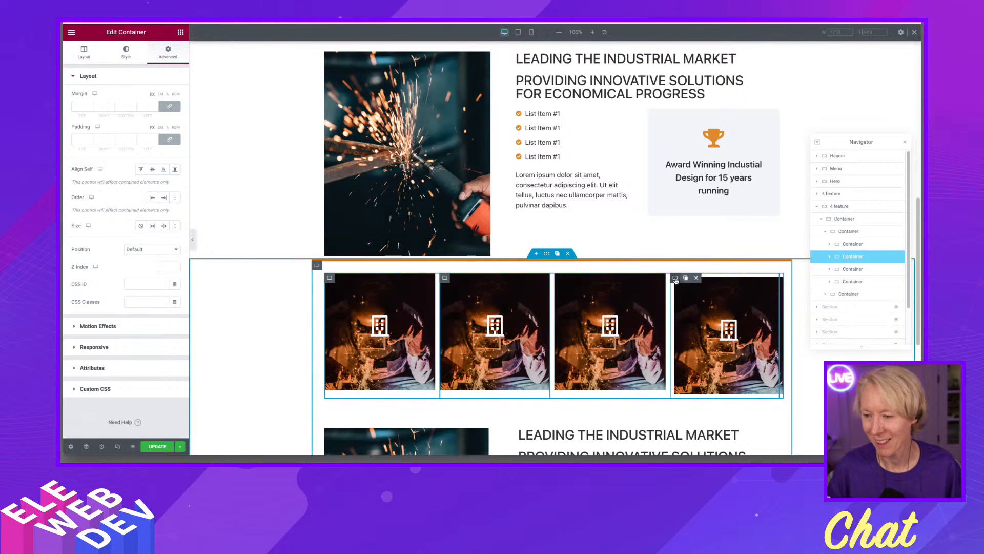
pyautogui.click(675, 280)
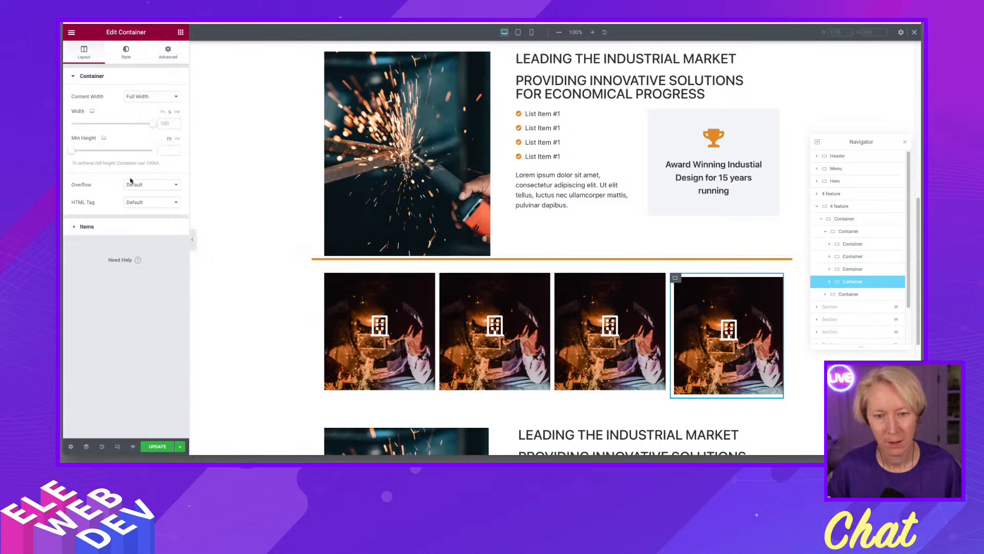
pyautogui.click(169, 49)
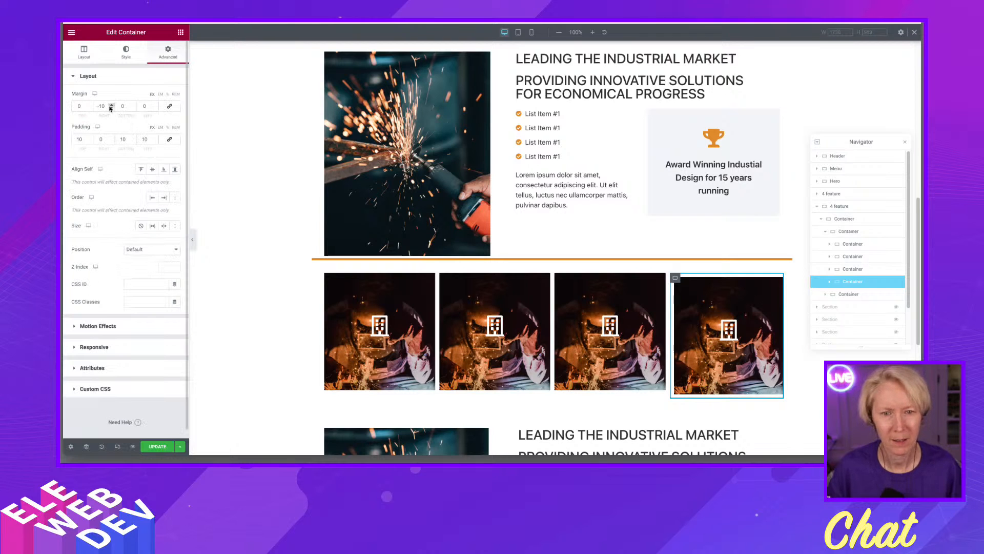
pyautogui.click(76, 139)
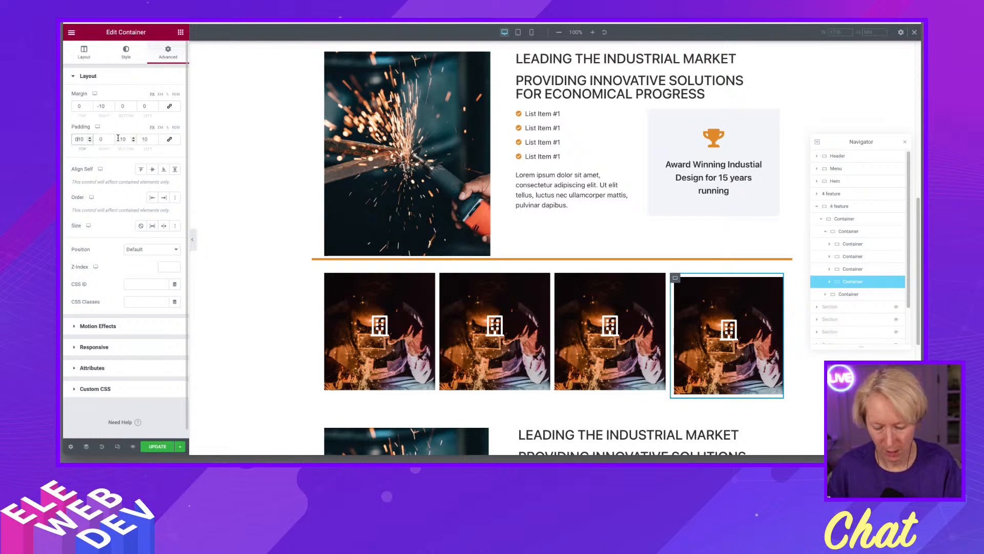
pyautogui.doubleClick(80, 139)
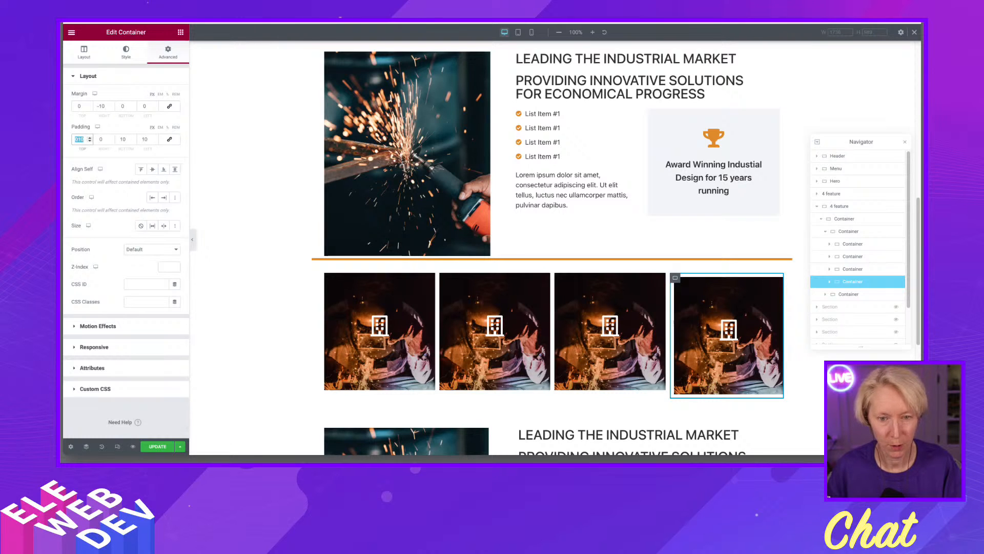
pyautogui.write('0')
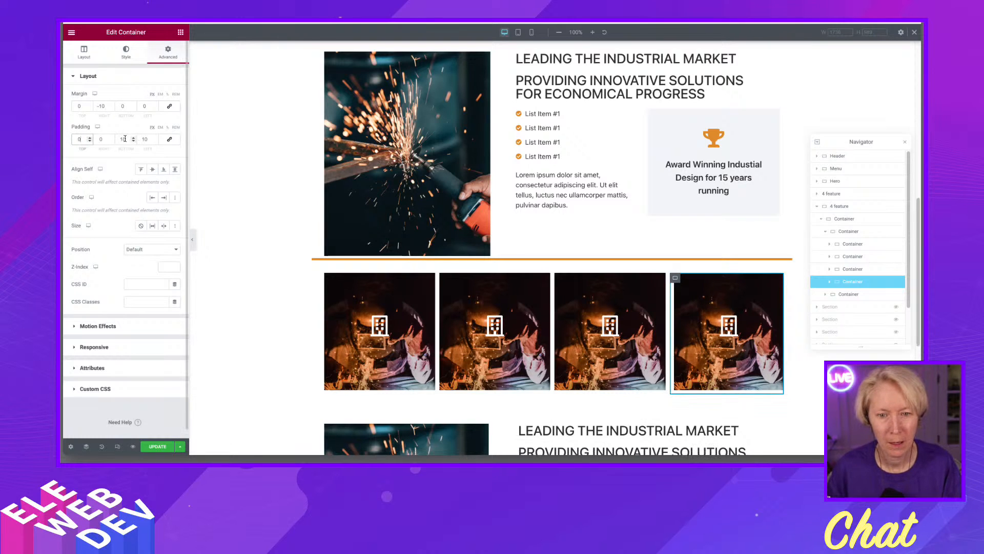
pyautogui.doubleClick(124, 139)
pyautogui.write('0')
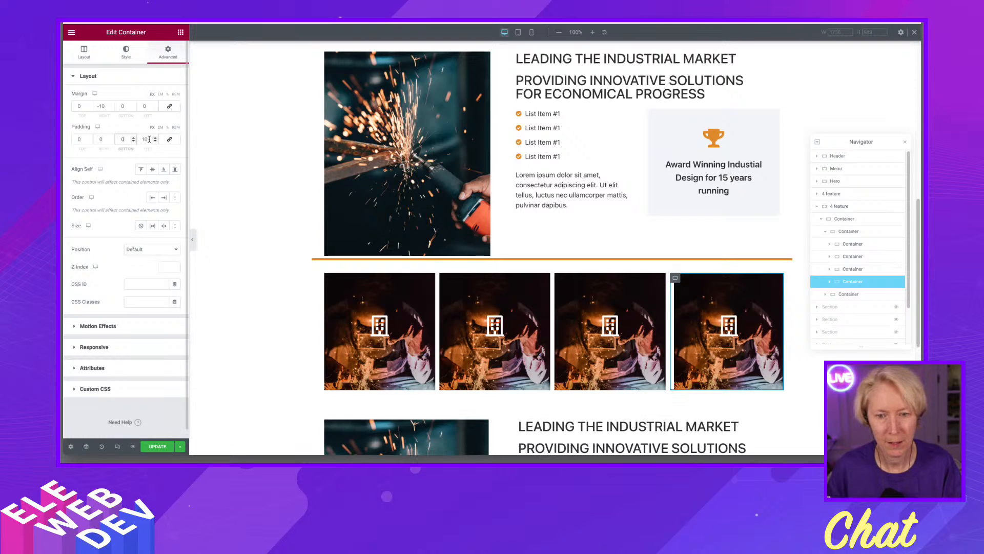
pyautogui.doubleClick(145, 139)
pyautogui.write('0')
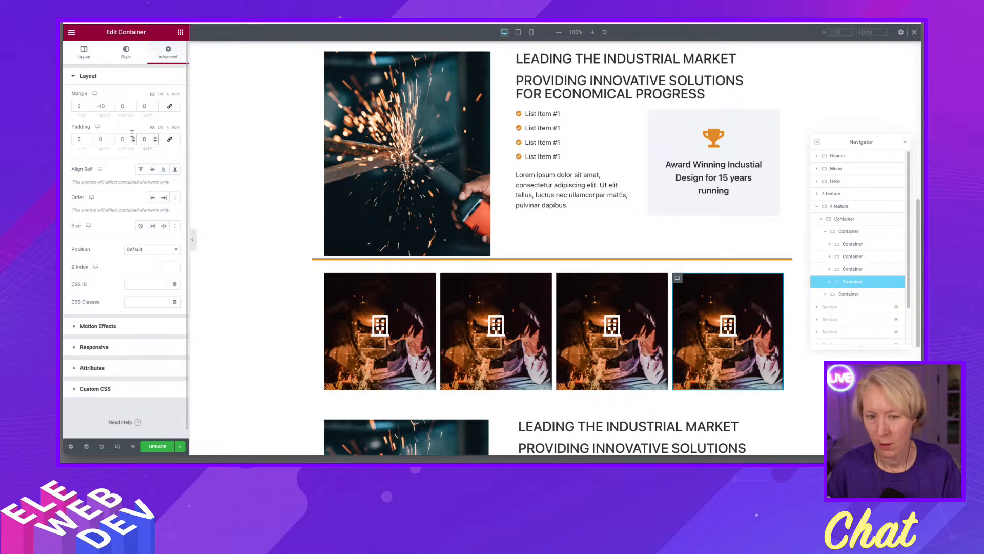
pyautogui.doubleClick(104, 105)
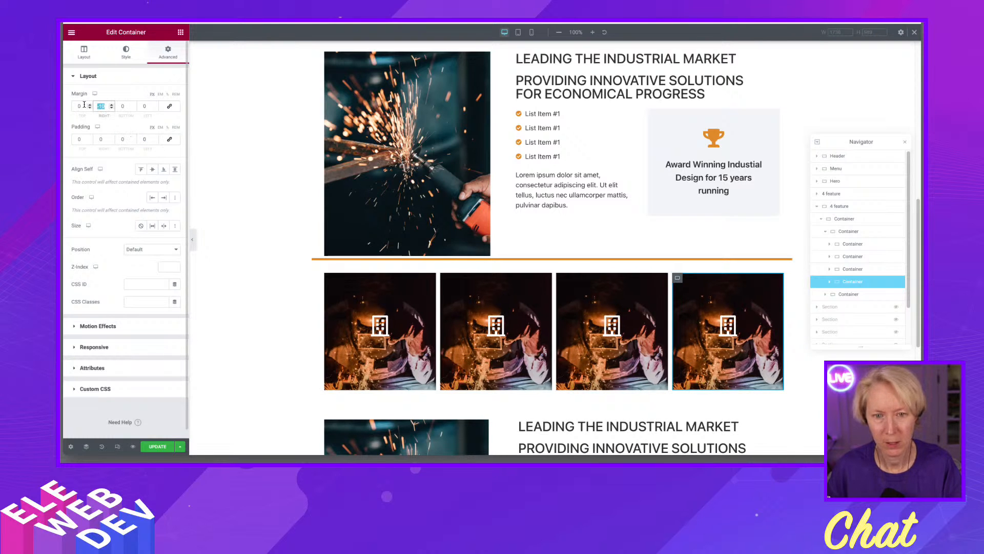
pyautogui.write('0')
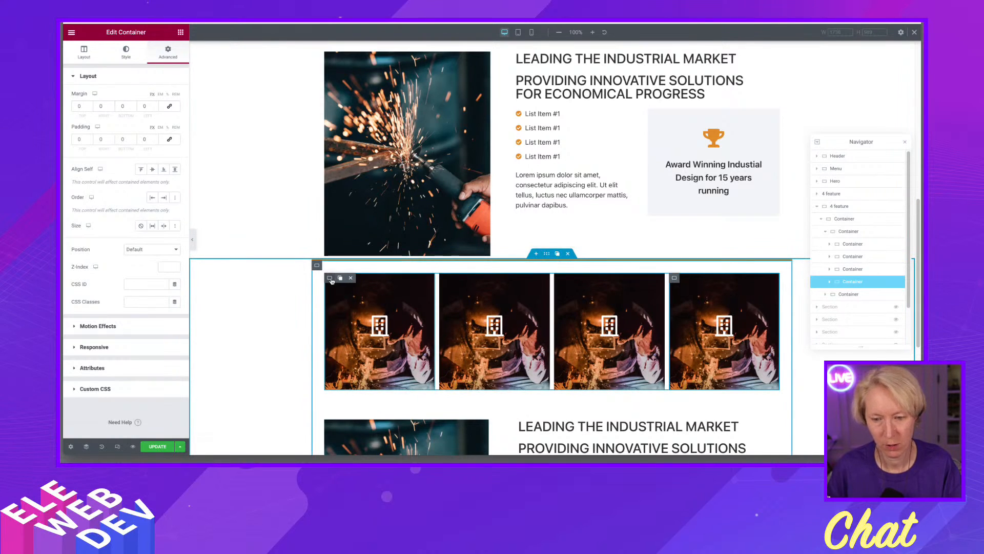
# Step: Save the page with the adjusted flip box containers and open its preview
pyautogui.click(330, 279)
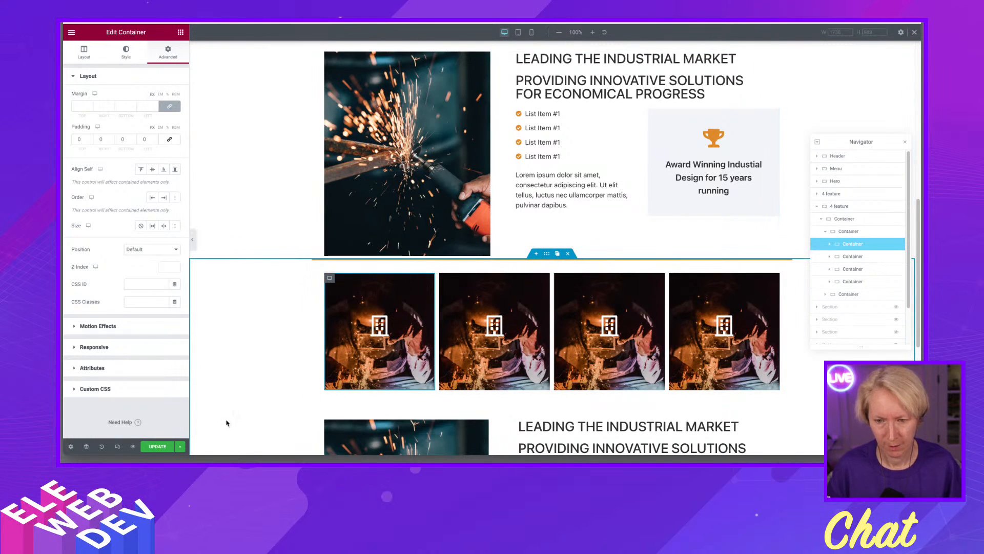
pyautogui.click(157, 446)
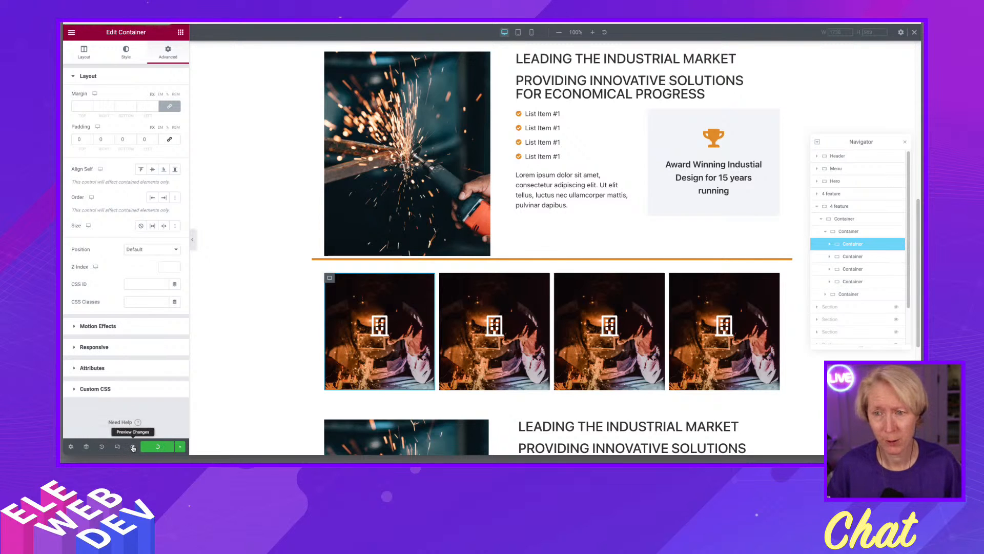
pyautogui.click(133, 448)
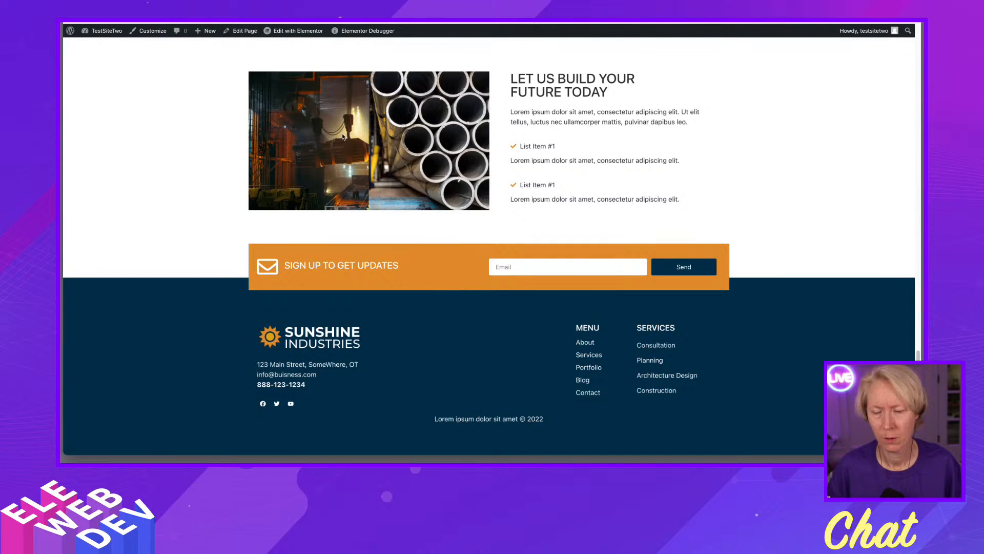
# Step: Compare the flip box spacing of the converted 4 feature container with the original section in the page preview
pyautogui.scroll(20, 391, 119)
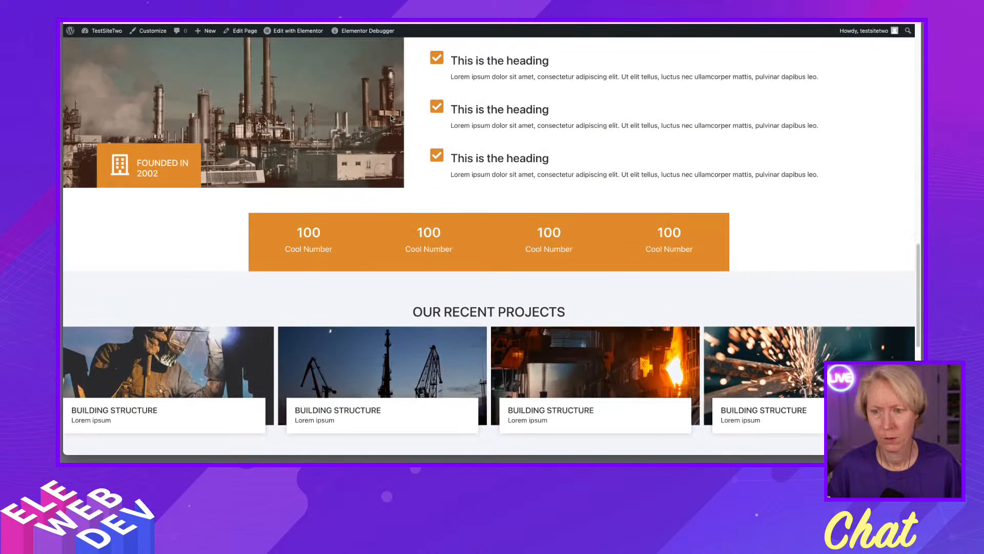
pyautogui.scroll(-15, 391, 118)
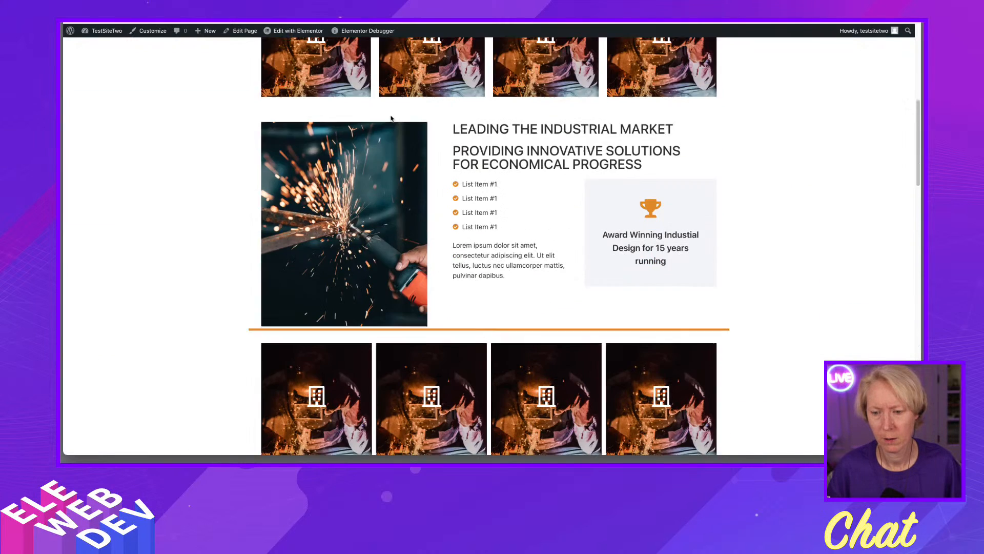
pyautogui.scroll(3, 391, 118)
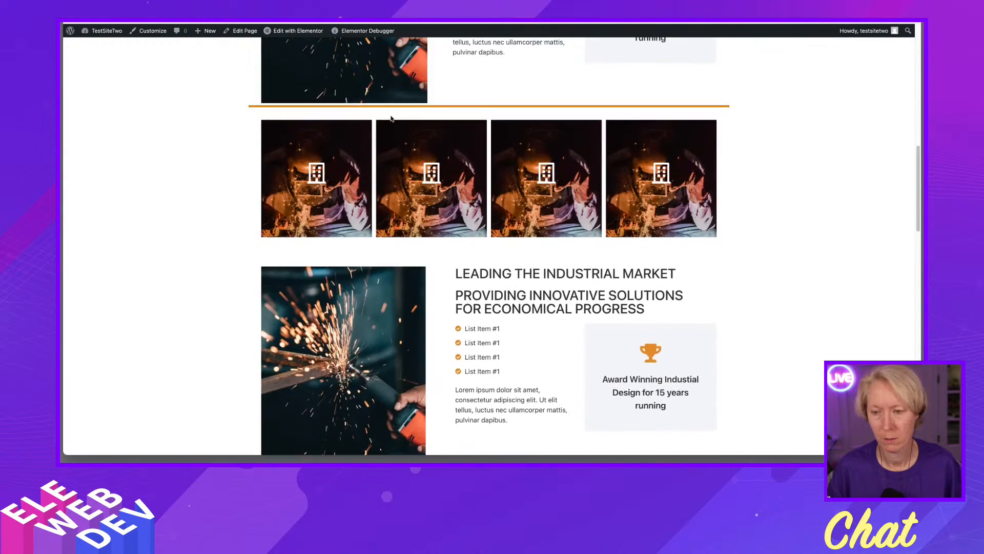
pyautogui.scroll(1, 391, 118)
pyautogui.scroll(-1, 392, 119)
pyautogui.scroll(1, 391, 119)
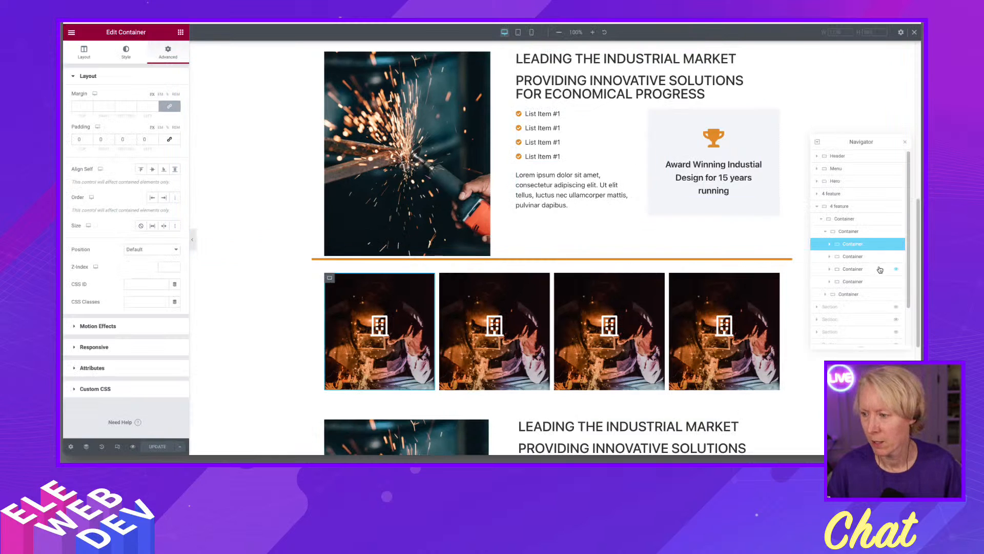
pyautogui.scroll(-2, 893, 322)
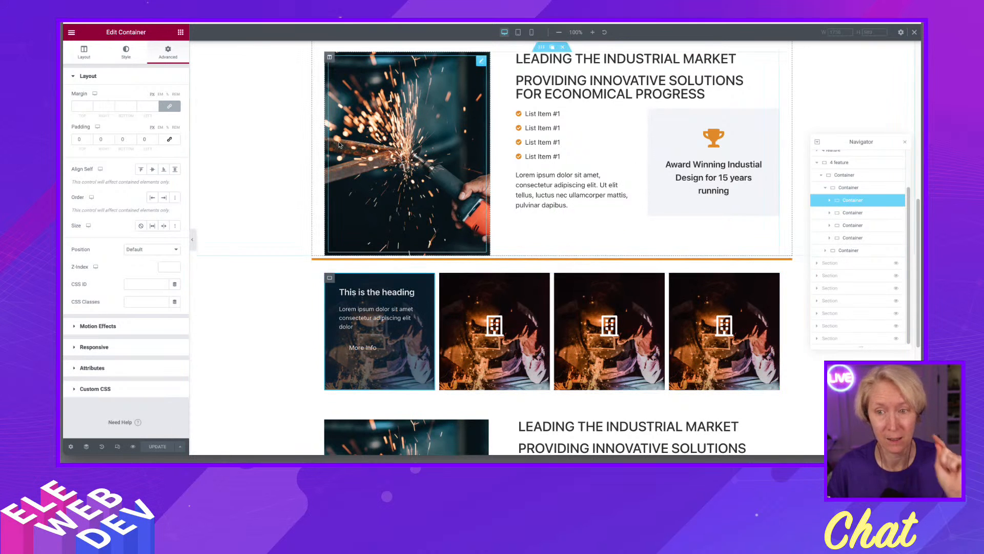
pyautogui.hotkey('ctrl', 'Tab')
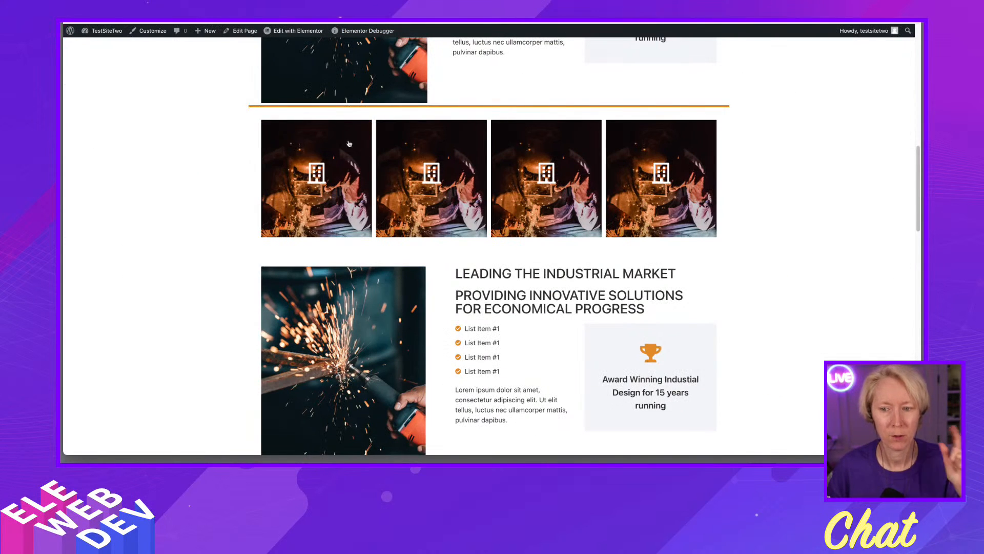
pyautogui.scroll(5, 458, 216)
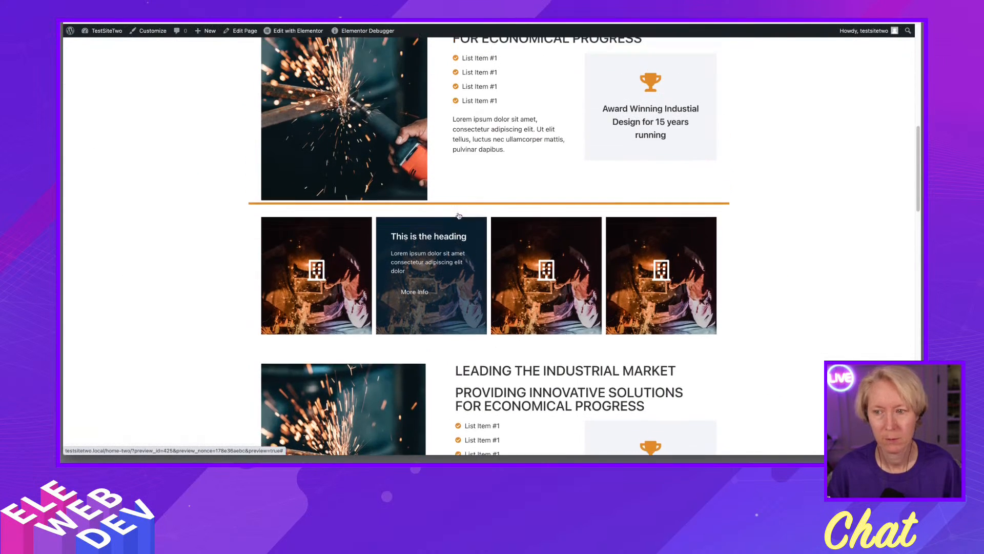
pyautogui.scroll(1, 459, 216)
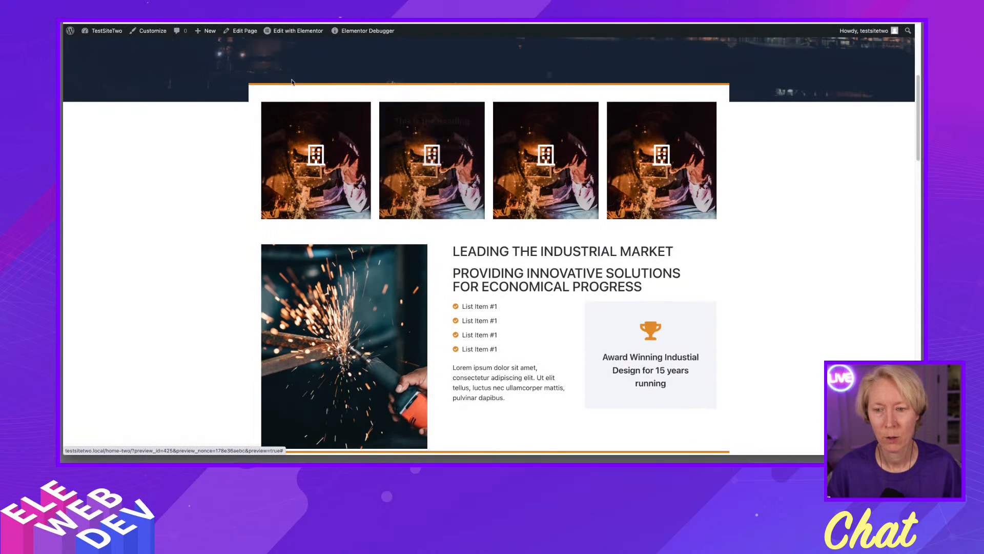
pyautogui.moveTo(466, 122)
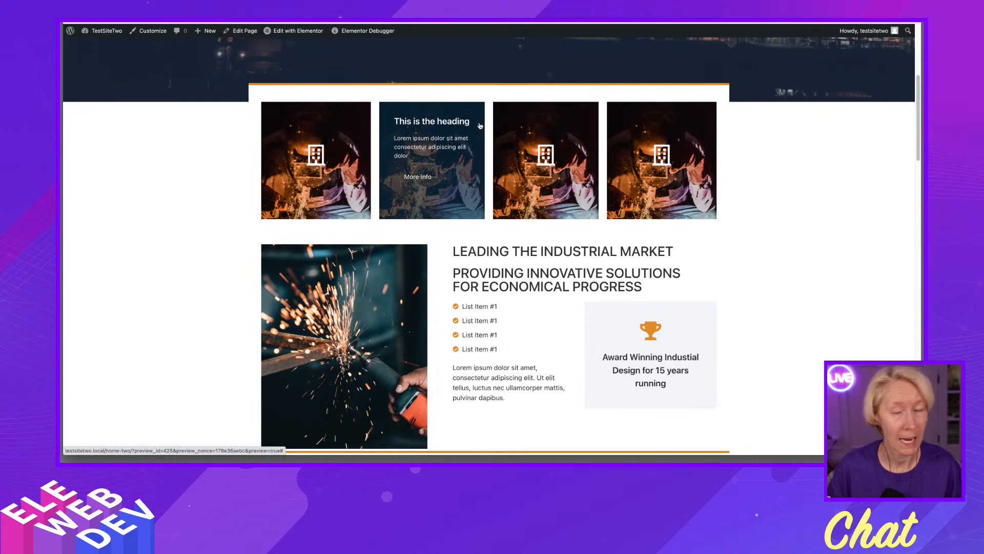
pyautogui.scroll(-4, 441, 250)
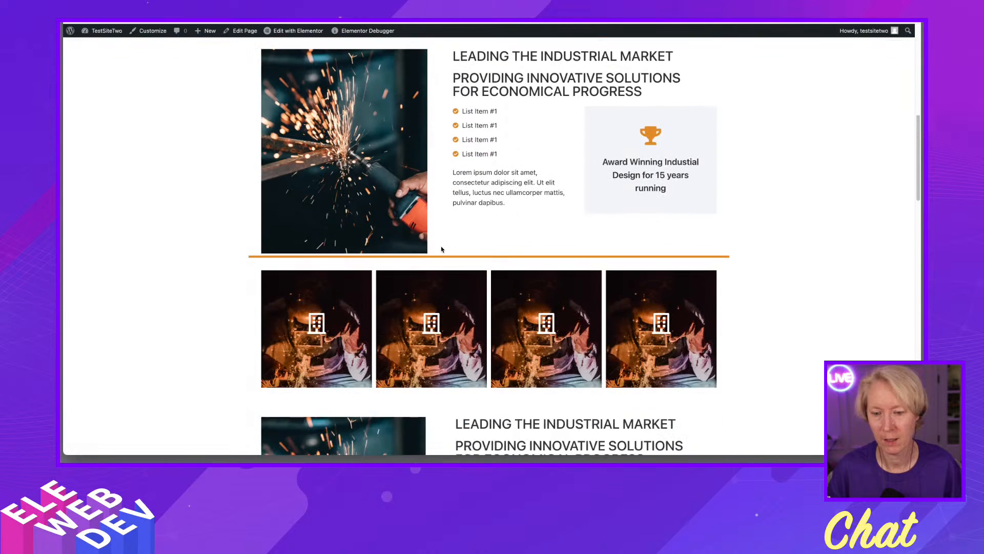
pyautogui.scroll(-3, 442, 249)
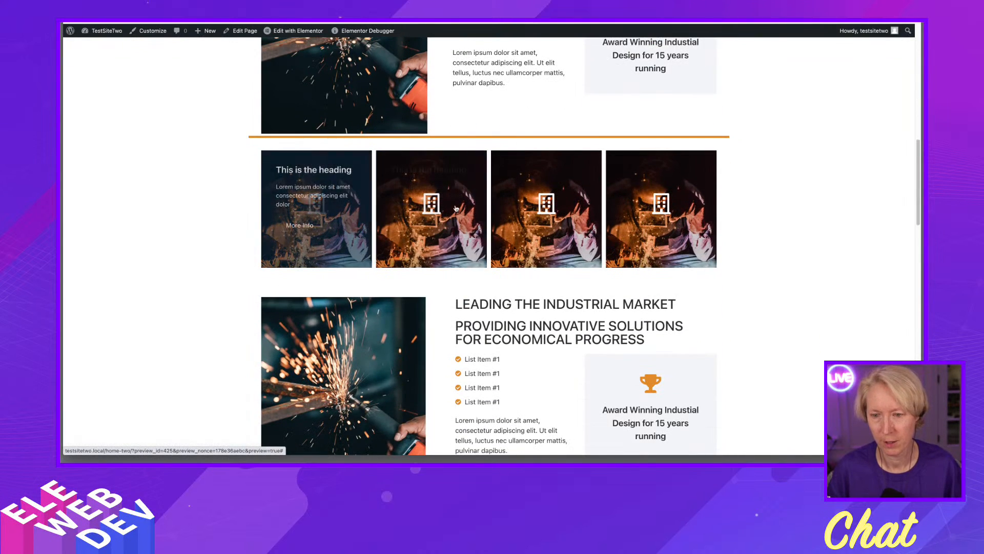
pyautogui.moveTo(558, 253)
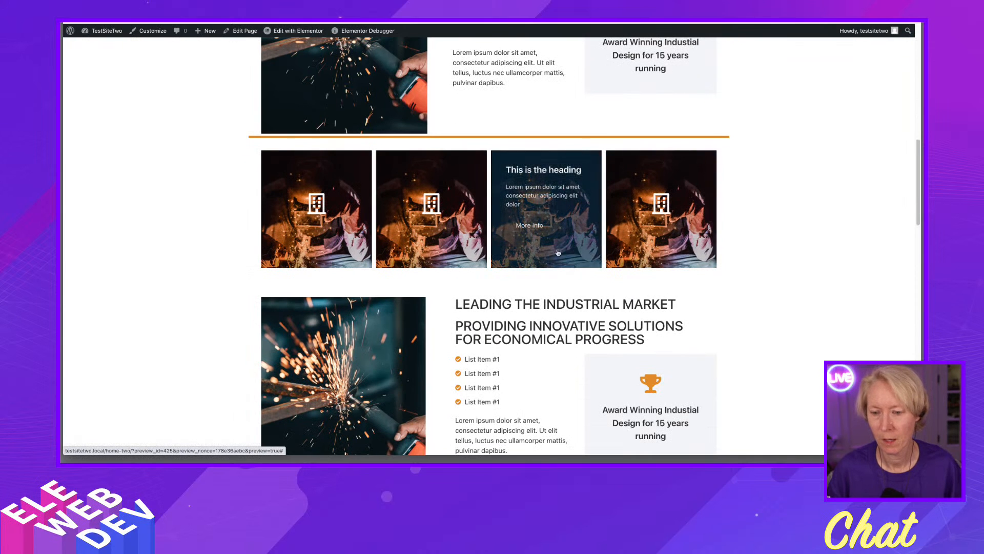
# Step: Return to the Elementor editor and compare the original 4 feature section with the converted container, including the content below the flip boxes
pyautogui.click(290, 23)
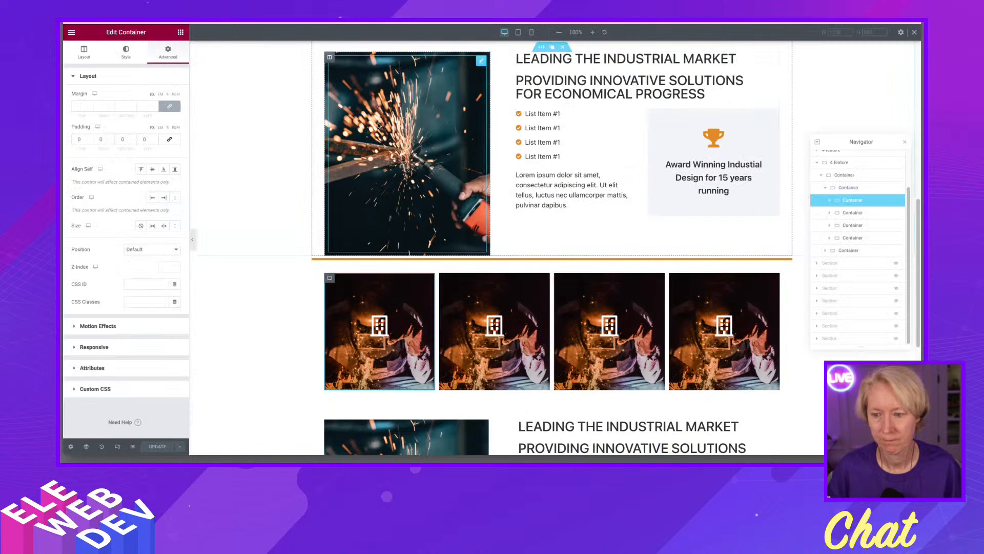
pyautogui.scroll(1, 474, 226)
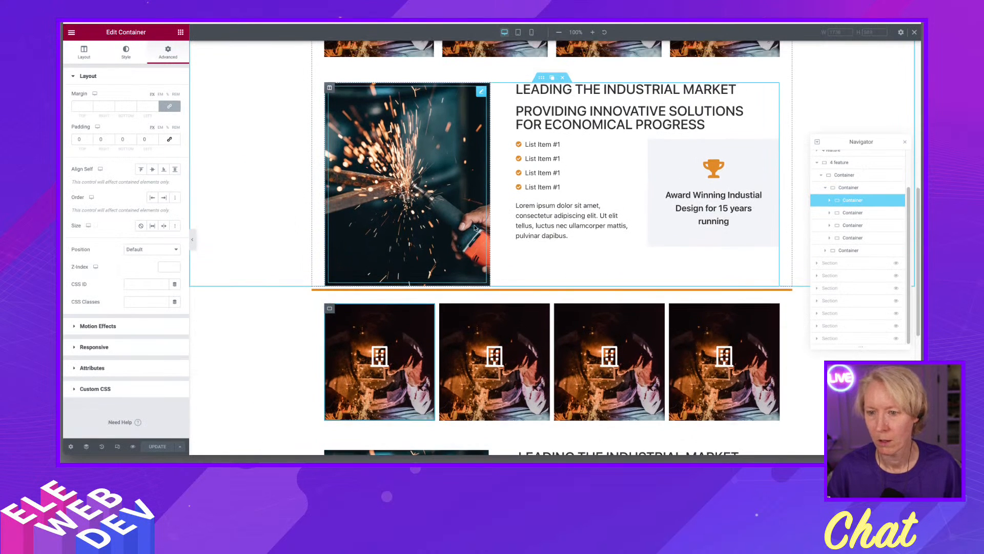
pyautogui.scroll(3, 475, 226)
pyautogui.scroll(-3, 474, 225)
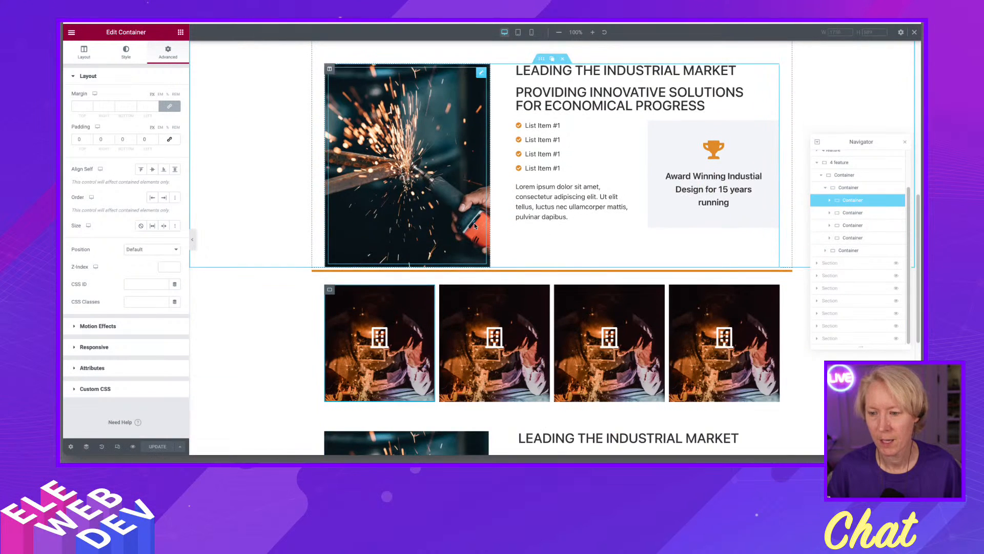
pyautogui.scroll(-3, 474, 226)
pyautogui.scroll(-1, 548, 218)
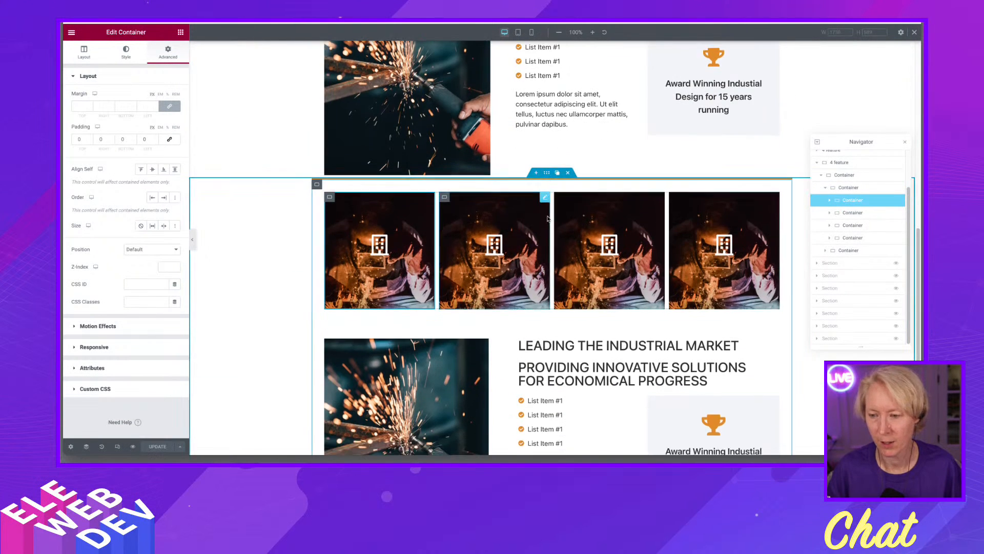
pyautogui.scroll(-4, 547, 218)
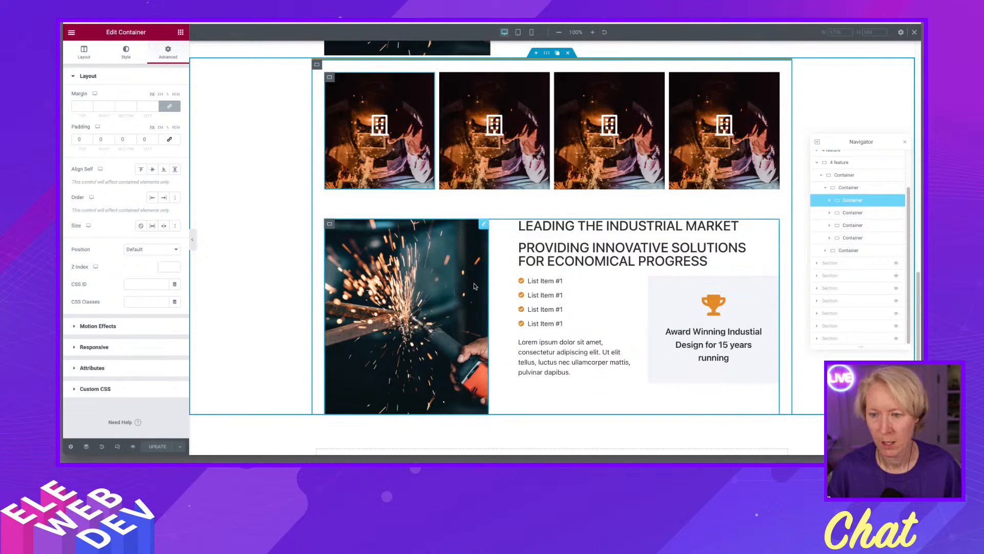
pyautogui.scroll(2, 484, 261)
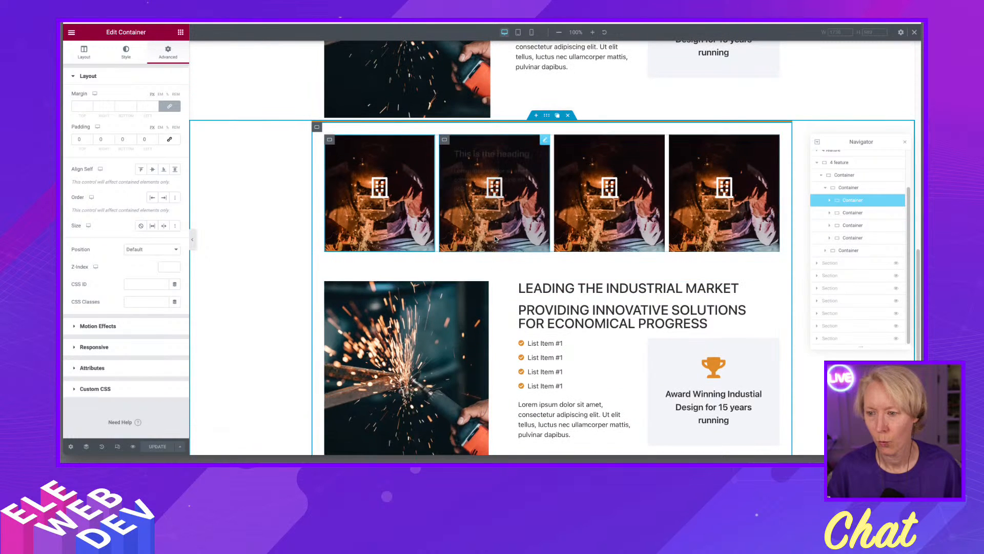
pyautogui.scroll(7, 495, 238)
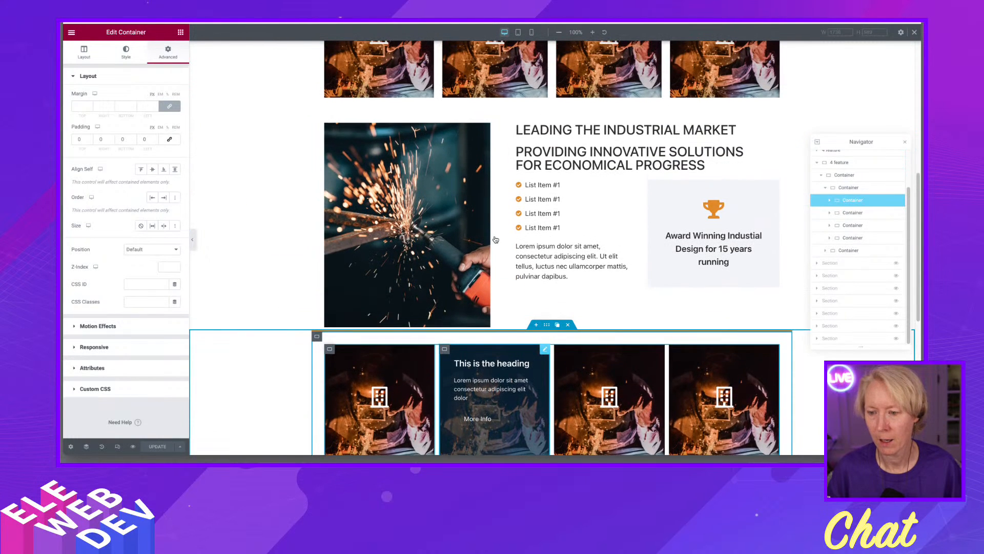
pyautogui.scroll(1, 540, 88)
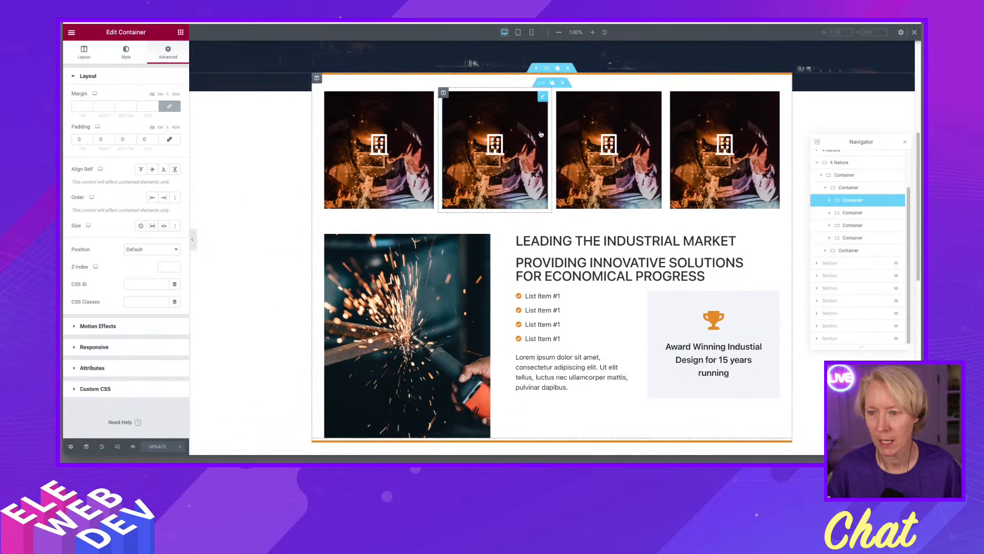
# Step: Delete the original 4 feature section, keeping only the converted 4 feature container
pyautogui.click(546, 69)
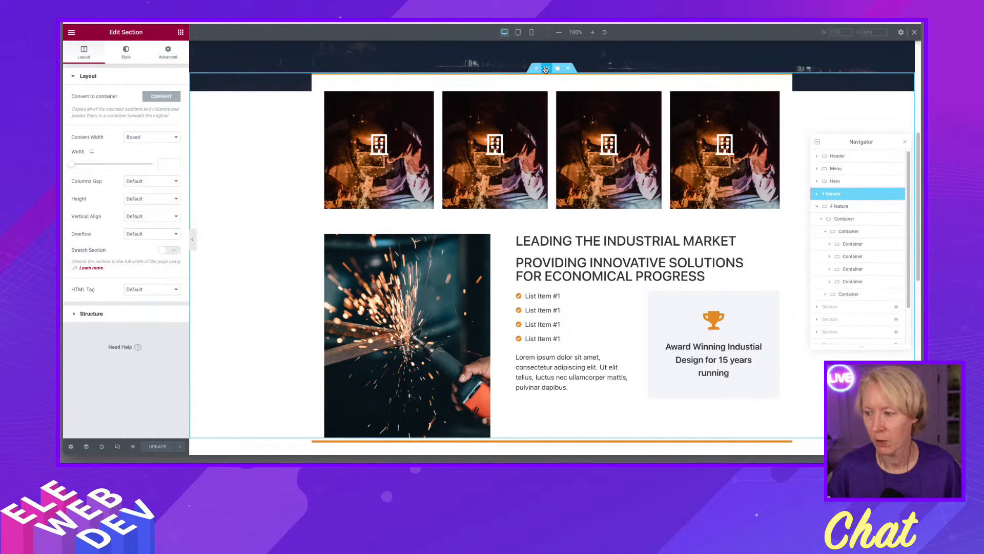
pyautogui.rightClick(547, 68)
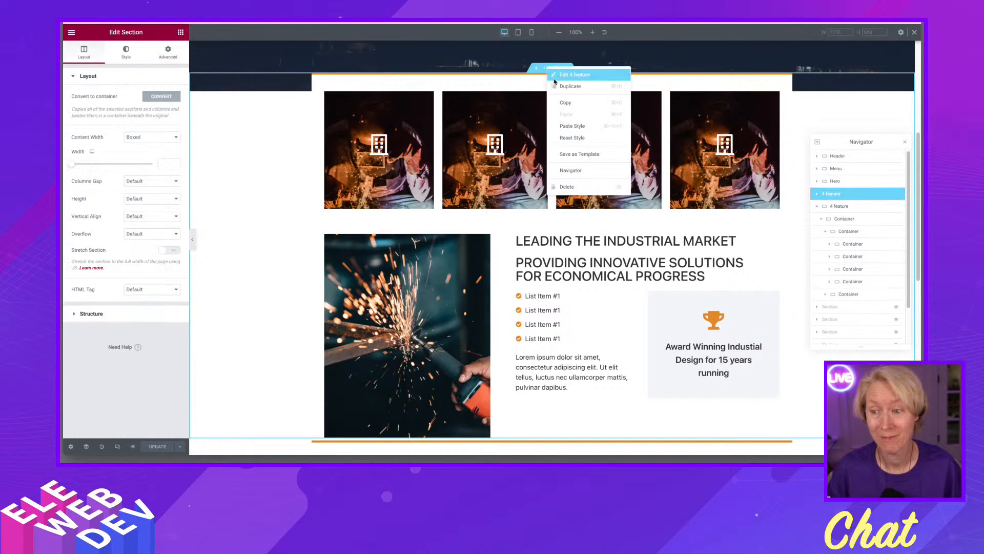
pyautogui.click(576, 186)
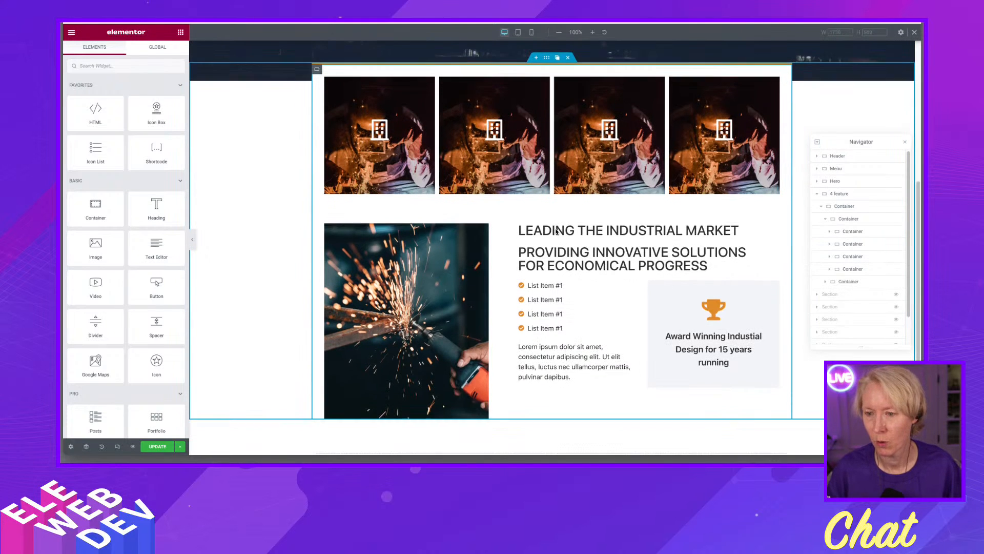
# Step: Check the converted 4 feature container and the content below its flip boxes in tablet view, and the flip boxes in mobile view
pyautogui.click(518, 32)
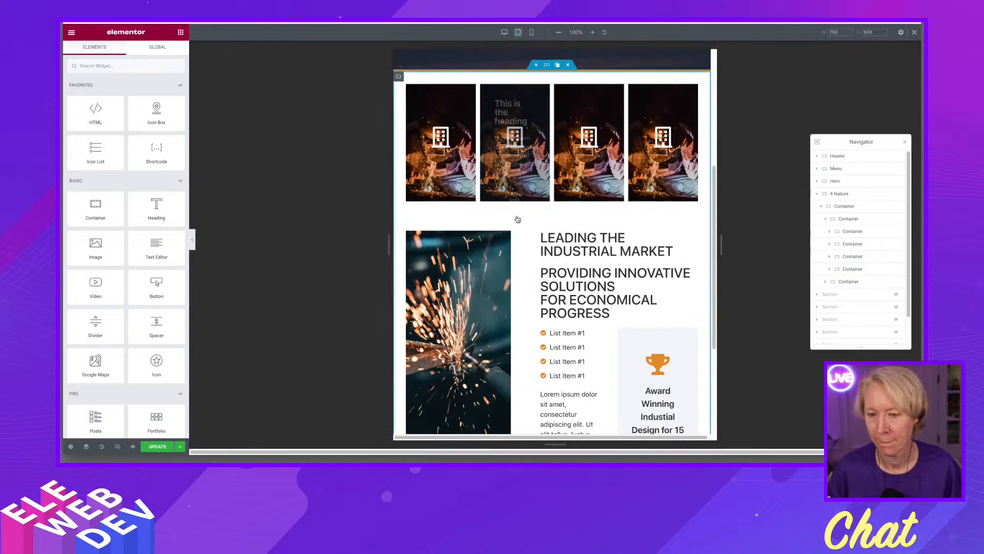
pyautogui.scroll(-2, 524, 252)
pyautogui.scroll(-1, 525, 252)
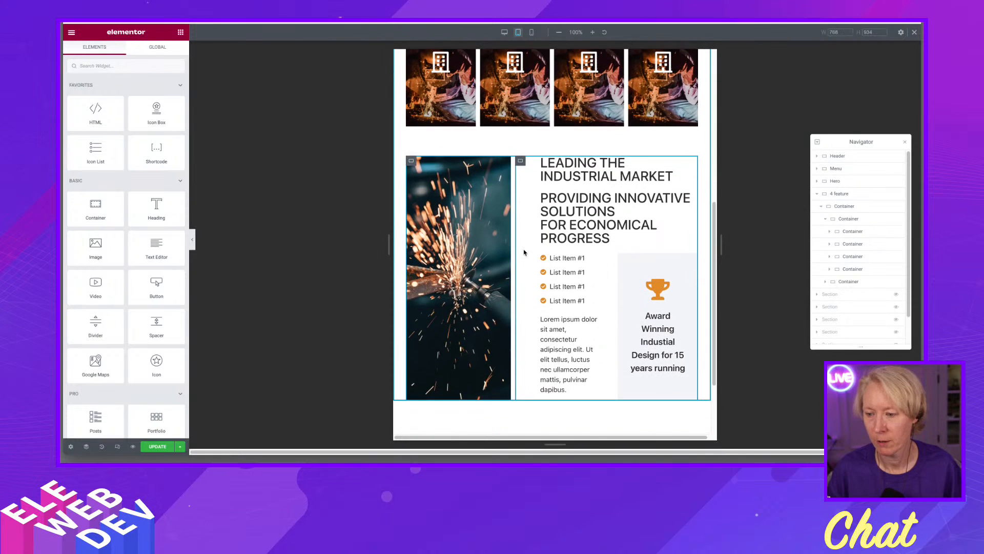
pyautogui.scroll(-1, 524, 252)
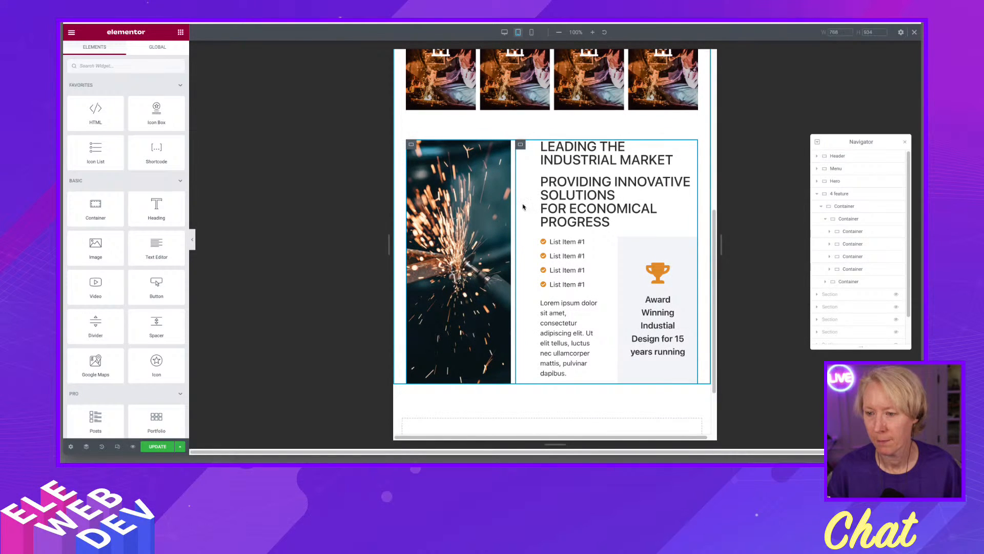
pyautogui.click(531, 33)
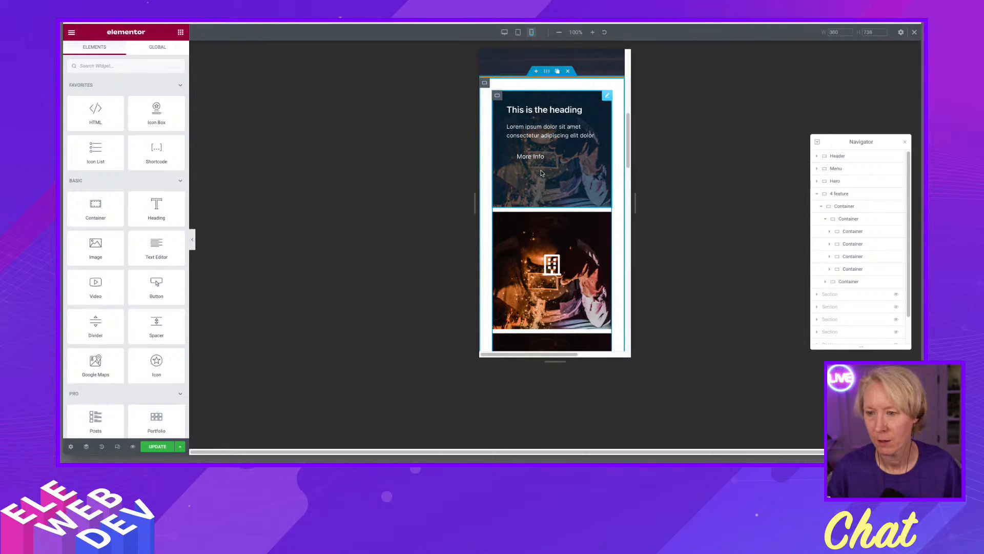
# Step: In tablet view, set the first flip box's back padding to 0 on all sides and centre its content horizontally and vertically
pyautogui.click(518, 33)
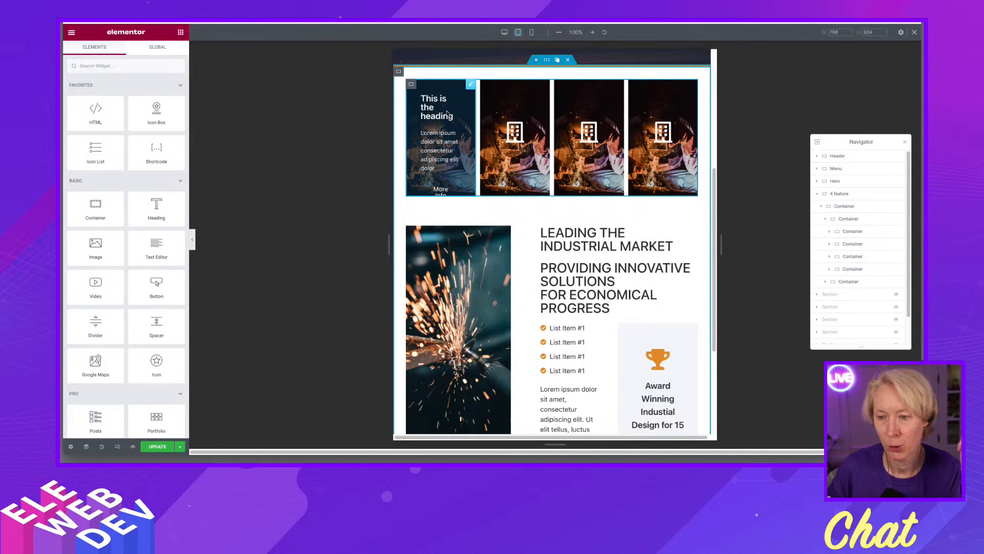
pyautogui.moveTo(470, 88)
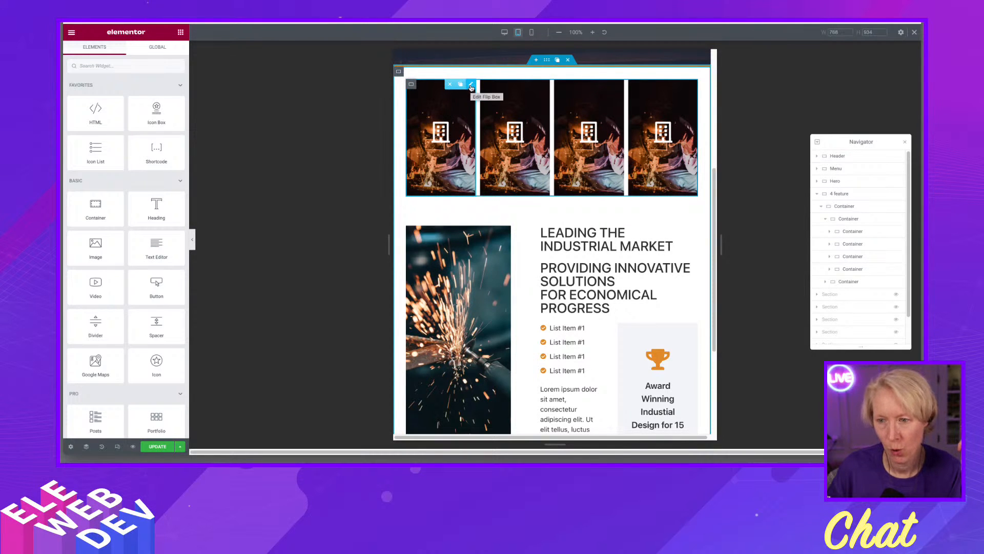
pyautogui.click(470, 84)
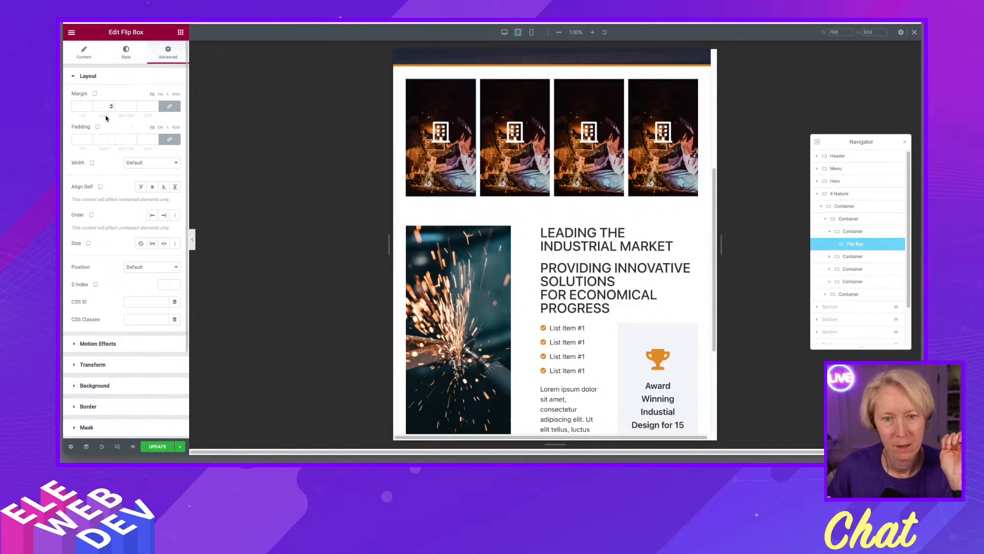
pyautogui.click(85, 54)
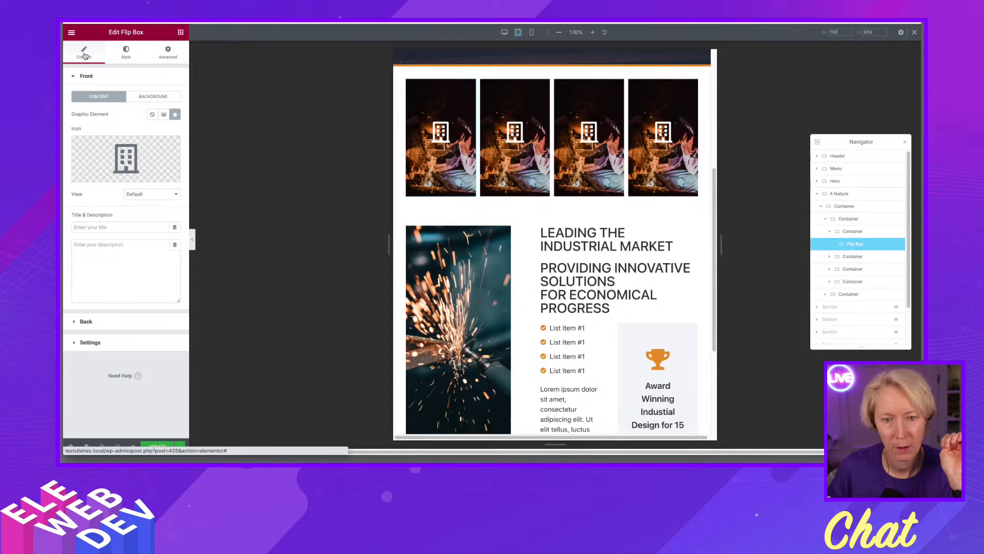
pyautogui.click(88, 343)
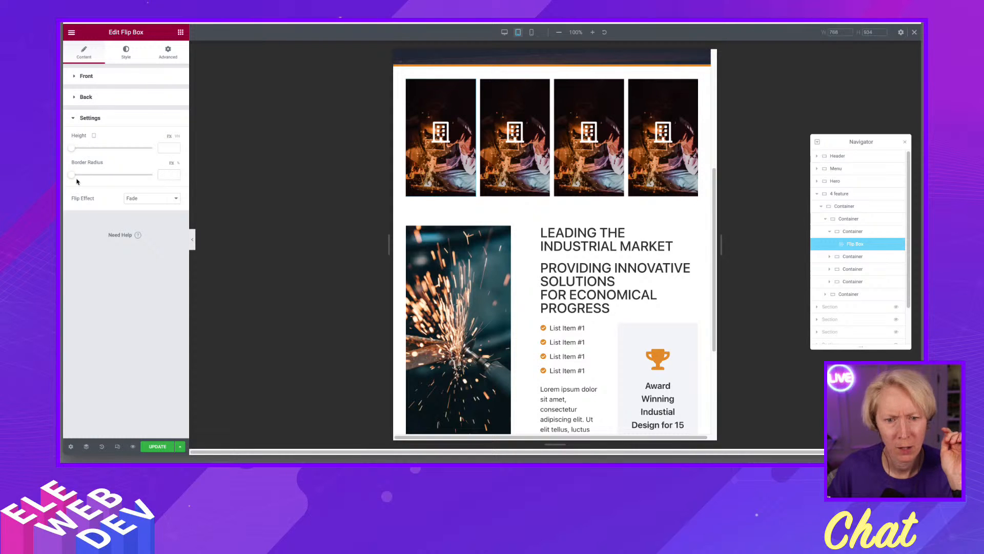
pyautogui.click(126, 53)
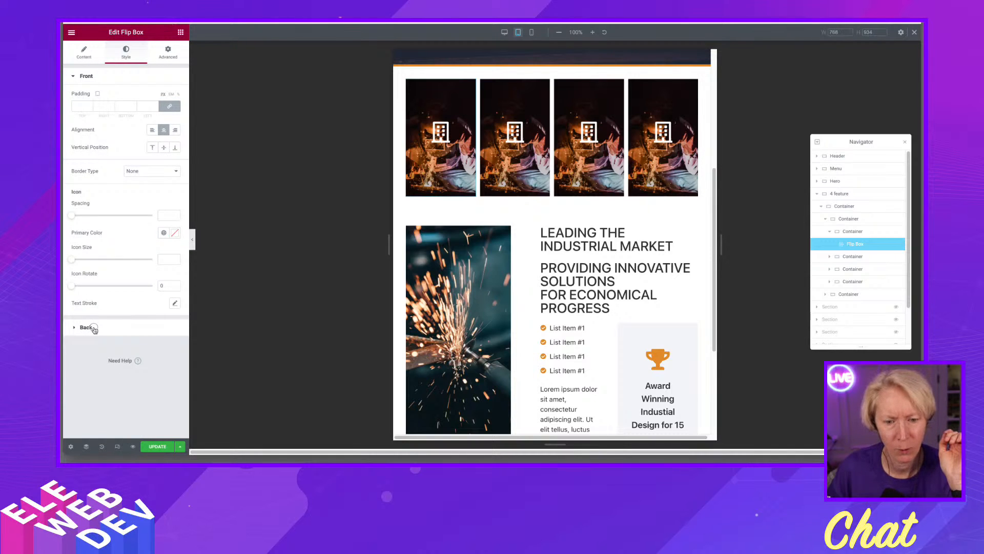
pyautogui.click(88, 327)
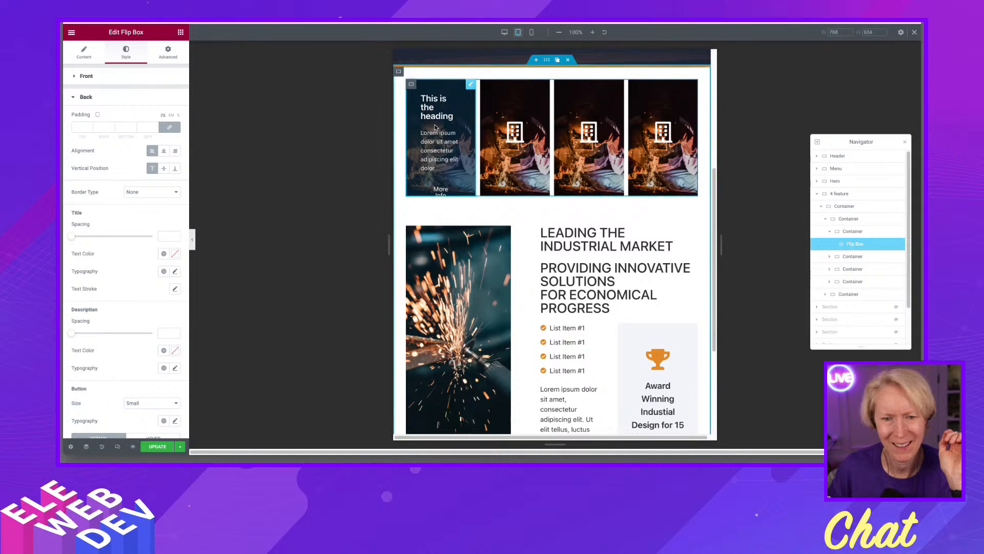
pyautogui.click(85, 126)
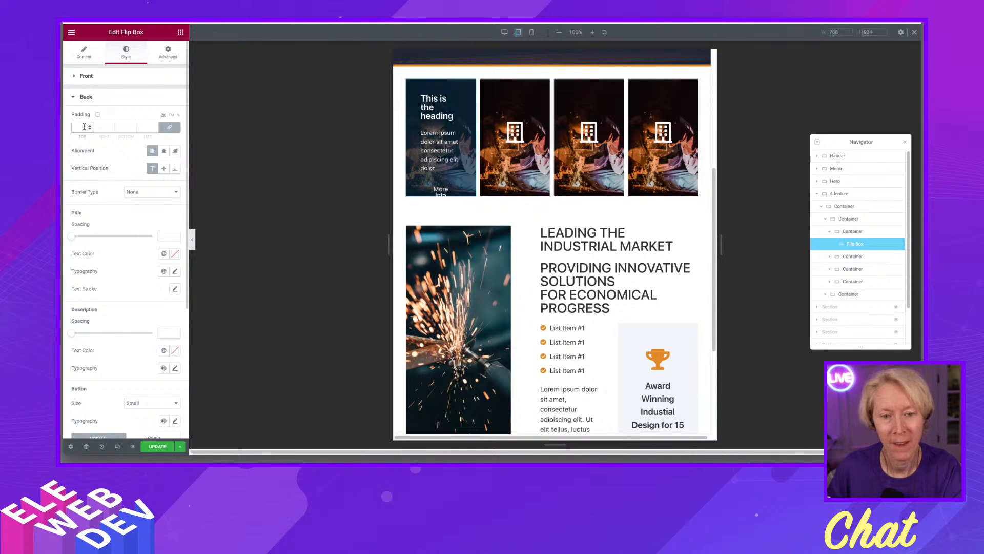
pyautogui.write('0')
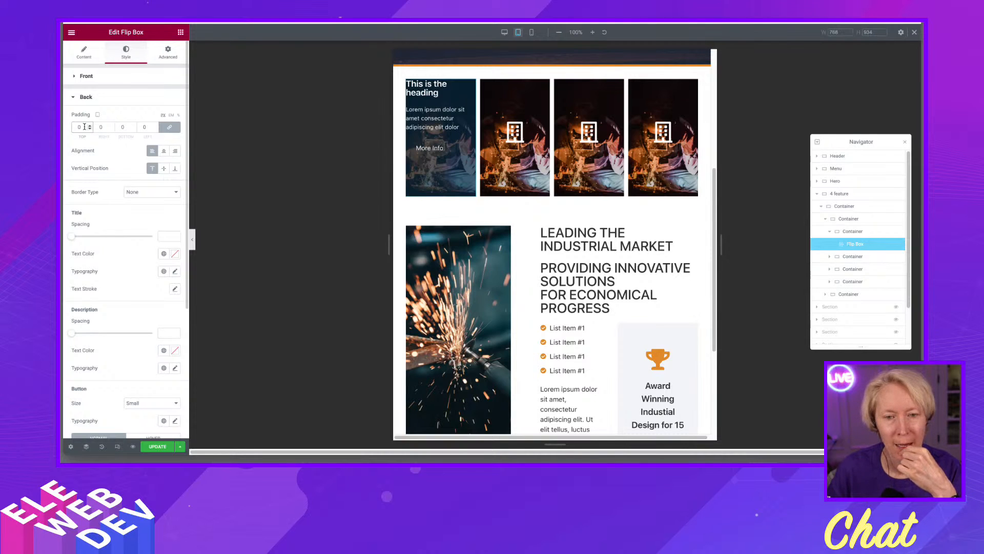
pyautogui.click(164, 151)
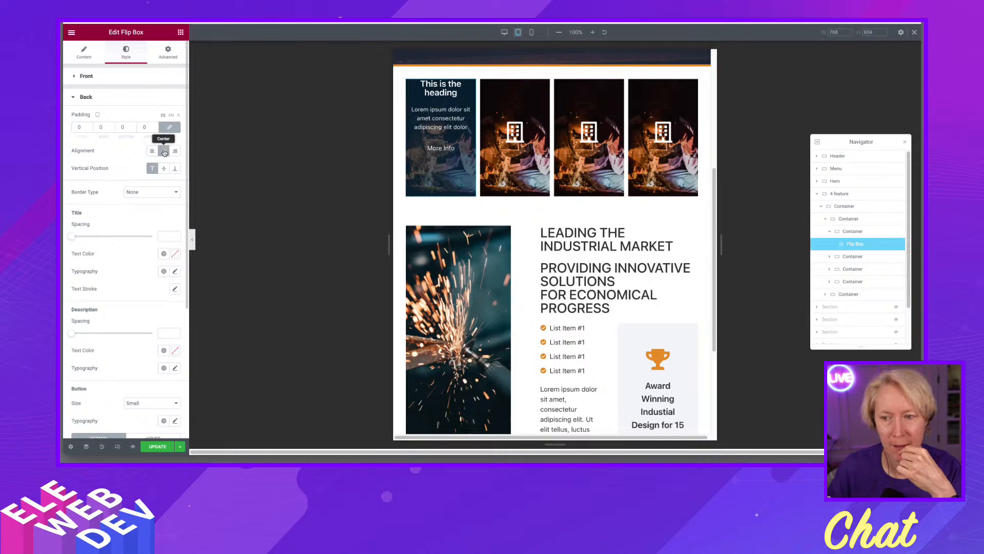
pyautogui.click(165, 170)
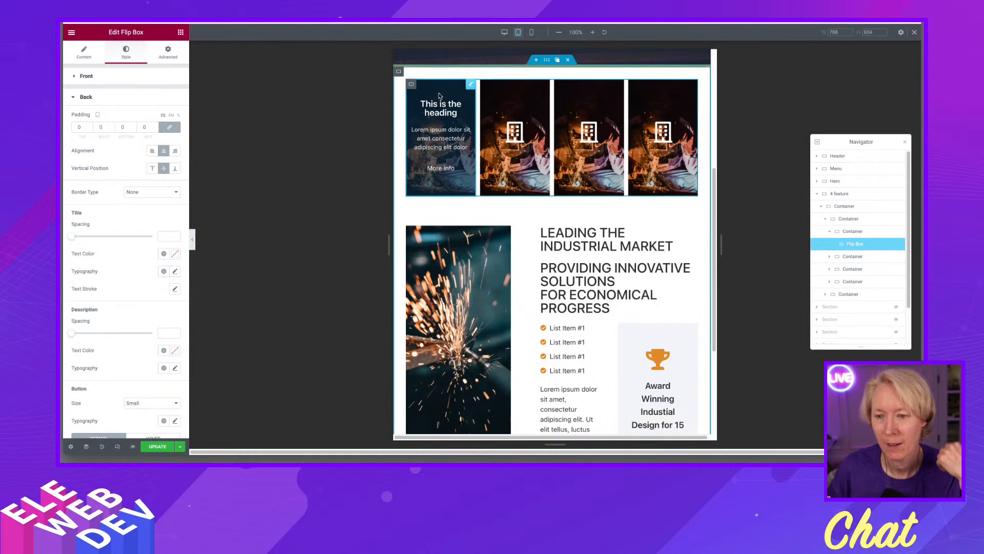
# Step: Copy the first flip box and paste its style onto the second, third and fourth flip boxes
pyautogui.rightClick(472, 87)
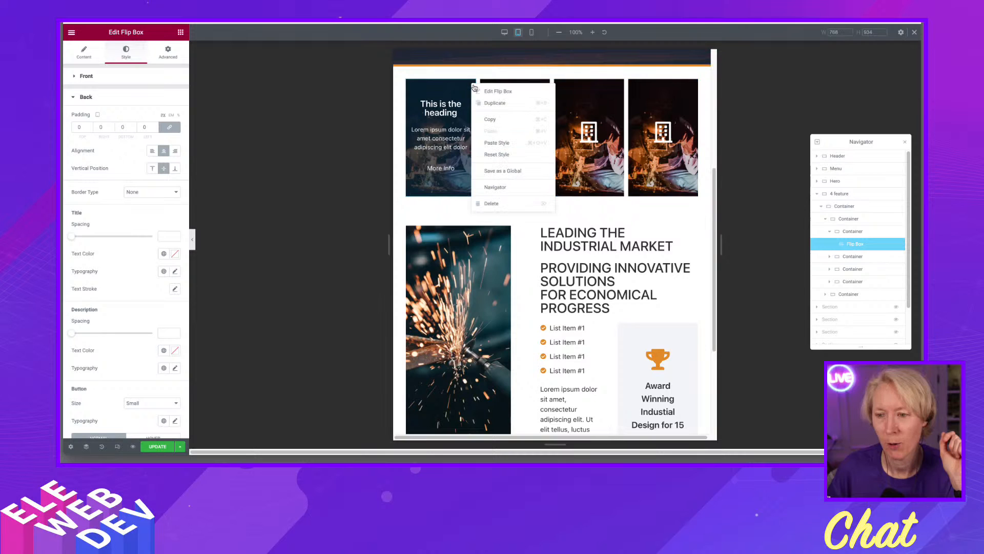
pyautogui.click(492, 120)
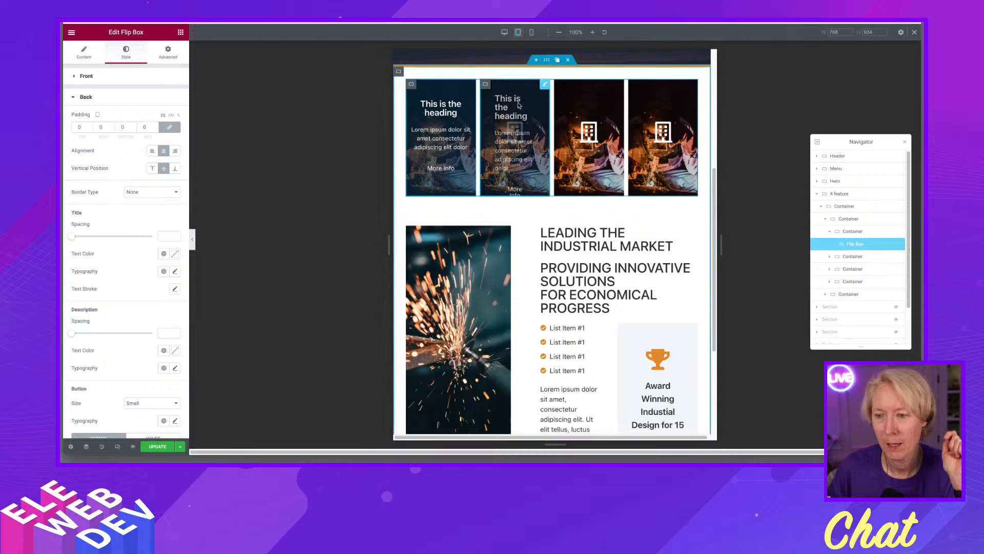
pyautogui.rightClick(545, 87)
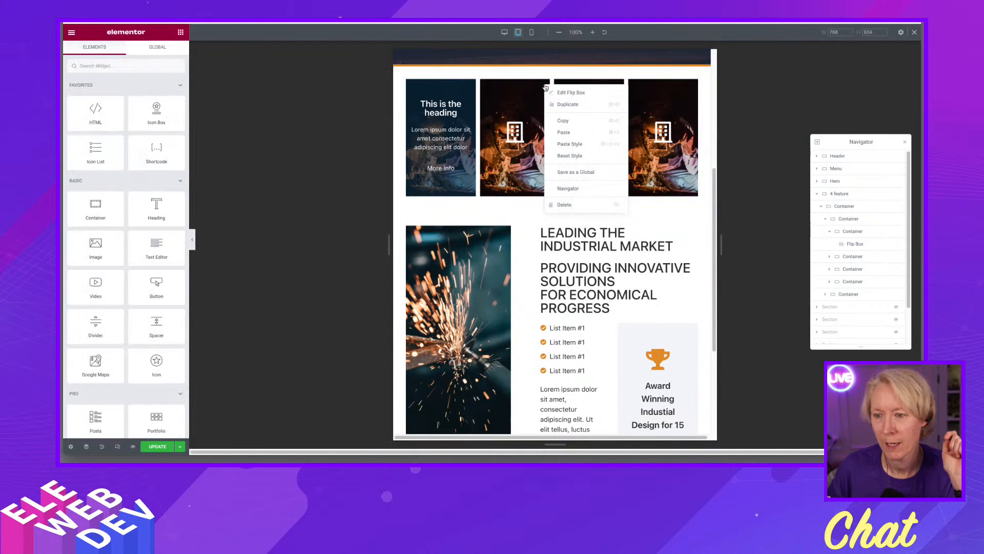
pyautogui.click(566, 143)
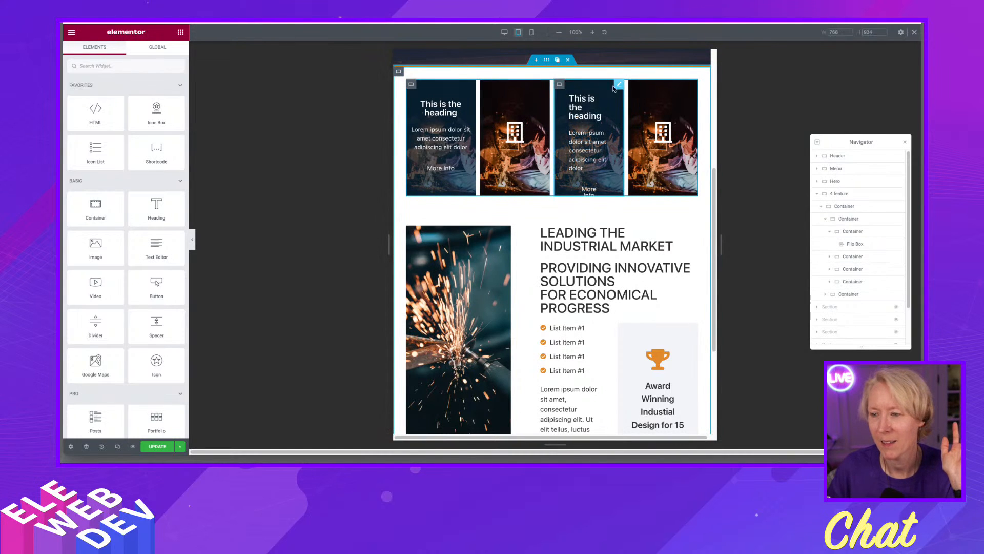
pyautogui.rightClick(619, 86)
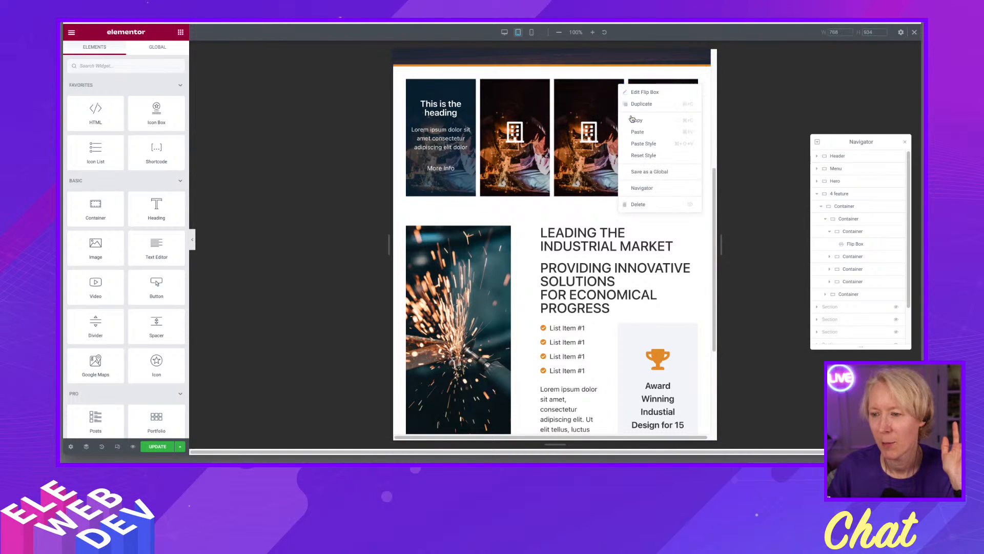
pyautogui.click(639, 144)
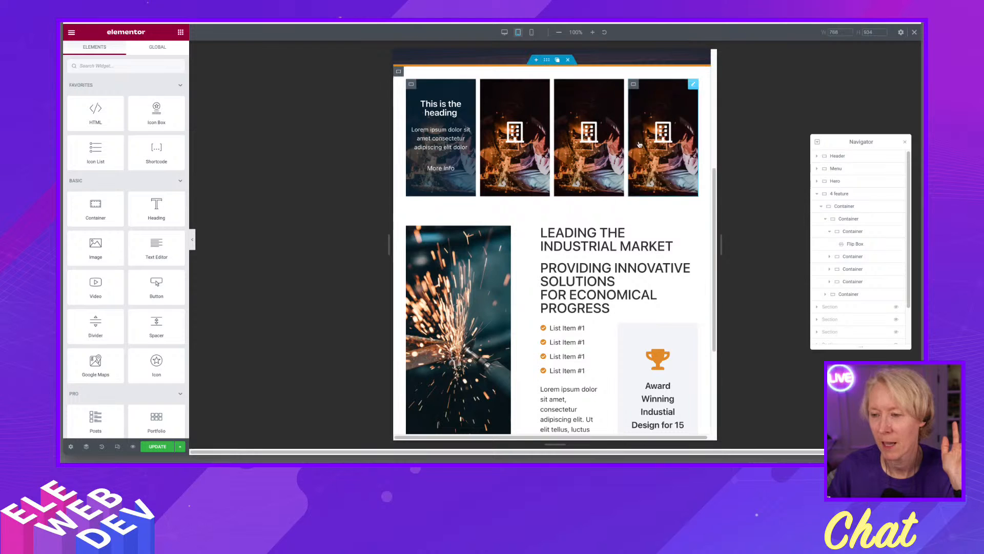
pyautogui.rightClick(693, 84)
pyautogui.click(717, 142)
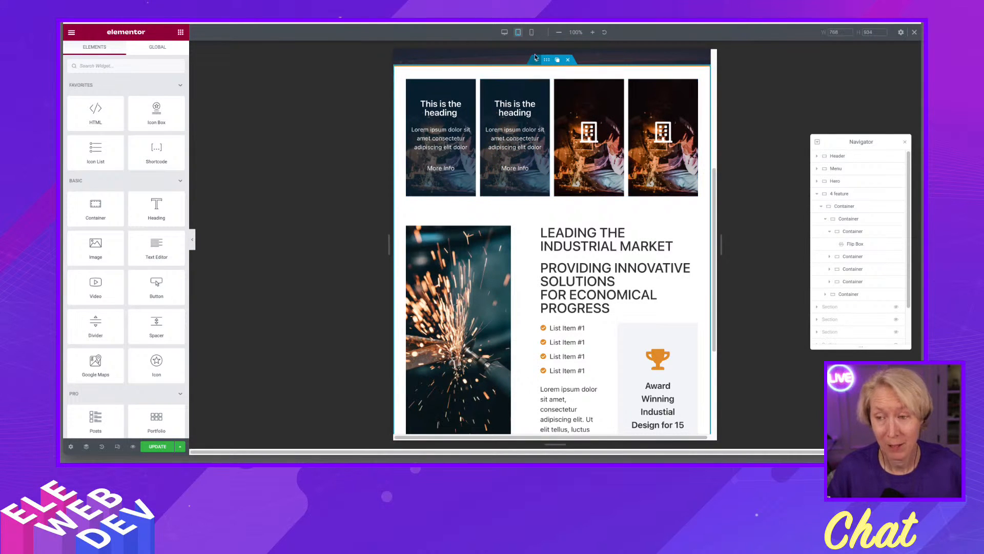
# Step: Examine the back content of the restyled flip boxes down the page in mobile view
pyautogui.click(532, 32)
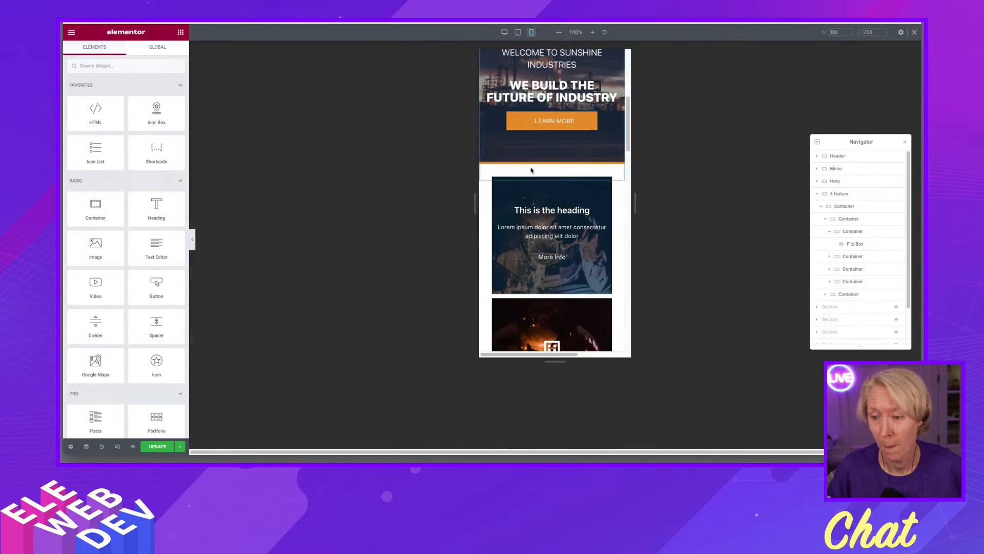
pyautogui.scroll(-1, 539, 248)
pyautogui.scroll(-3, 539, 248)
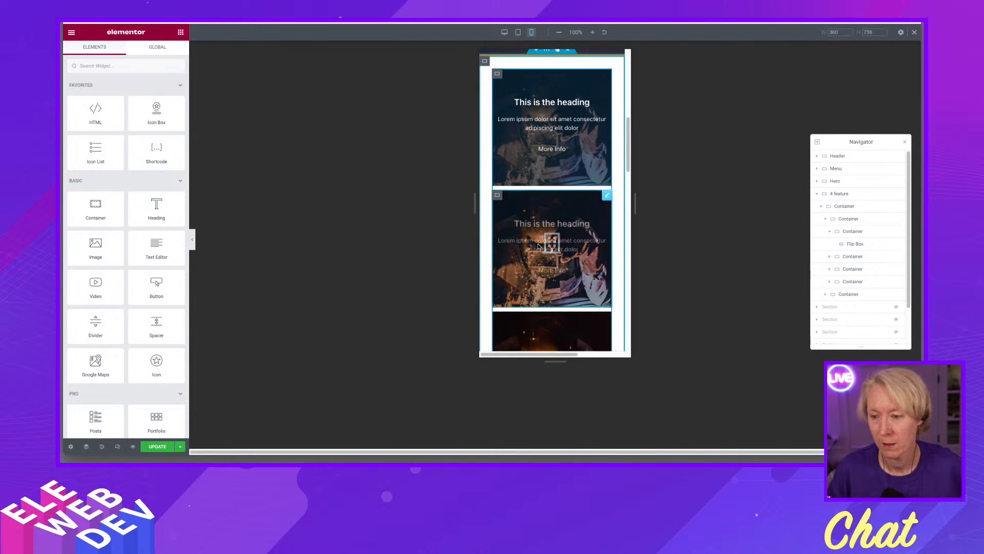
pyautogui.scroll(-5, 539, 248)
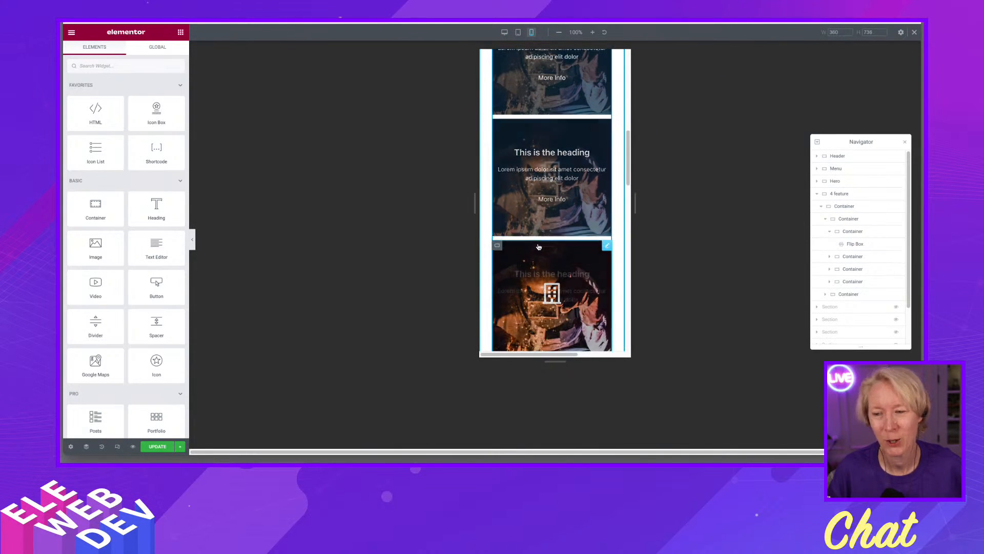
pyautogui.scroll(-2, 538, 246)
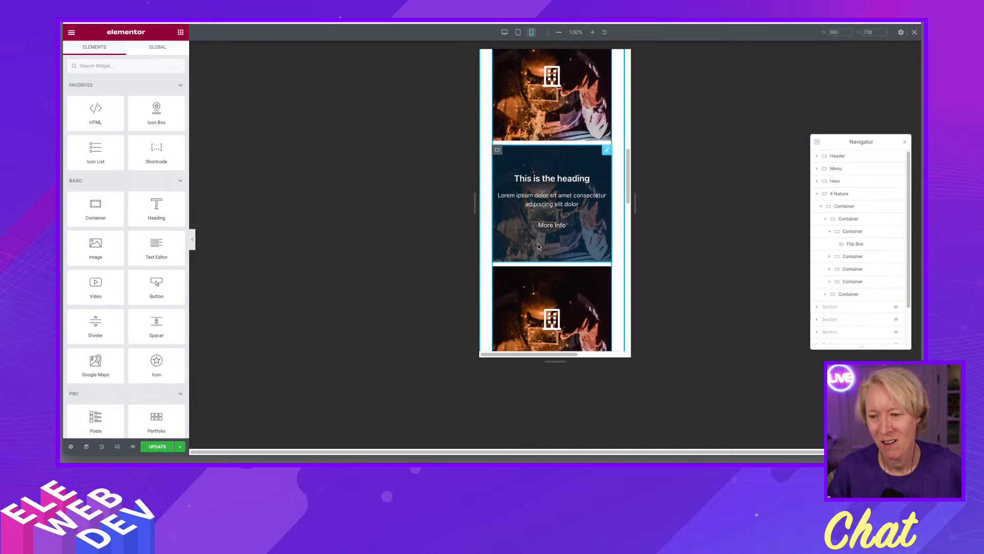
pyautogui.scroll(-1, 538, 247)
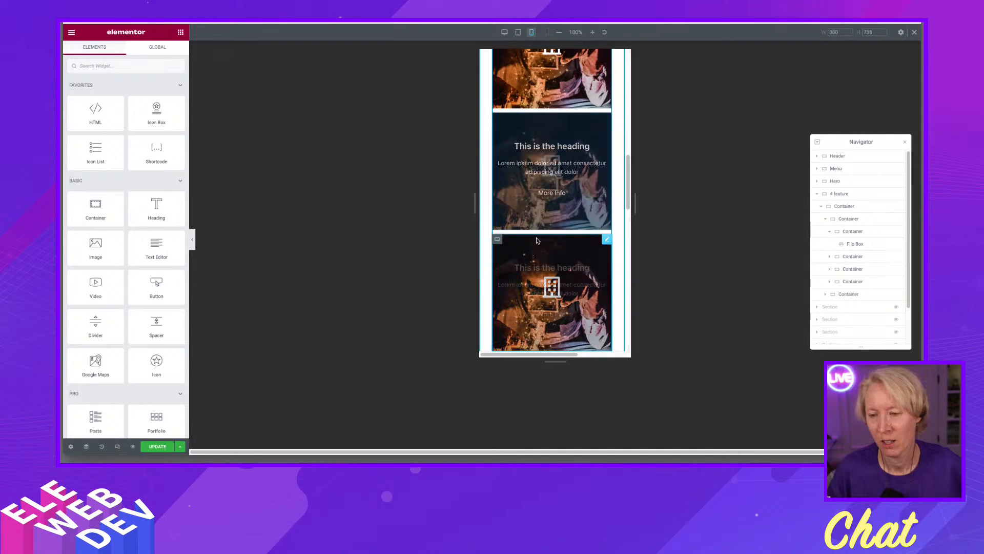
pyautogui.scroll(-2, 532, 252)
pyautogui.scroll(8, 532, 250)
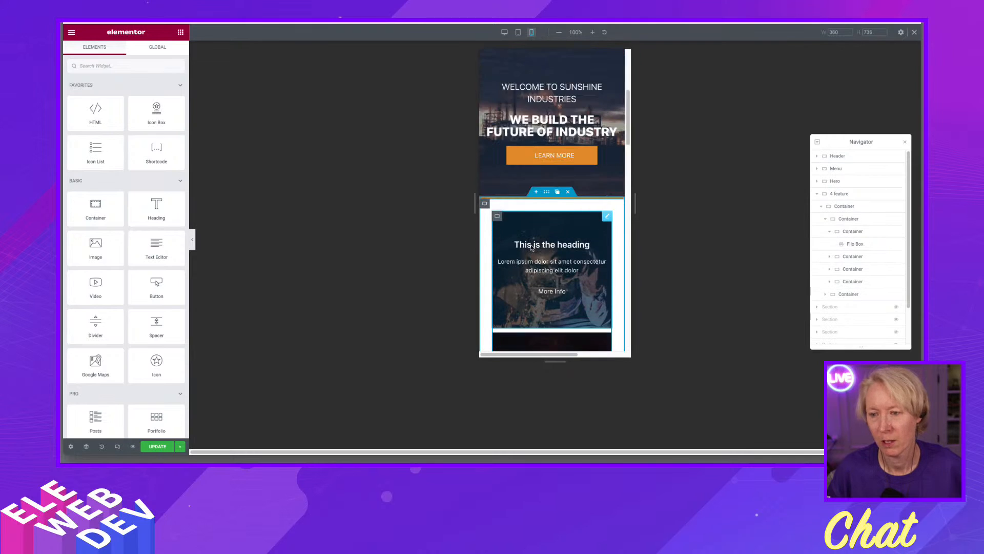
pyautogui.scroll(1, 531, 247)
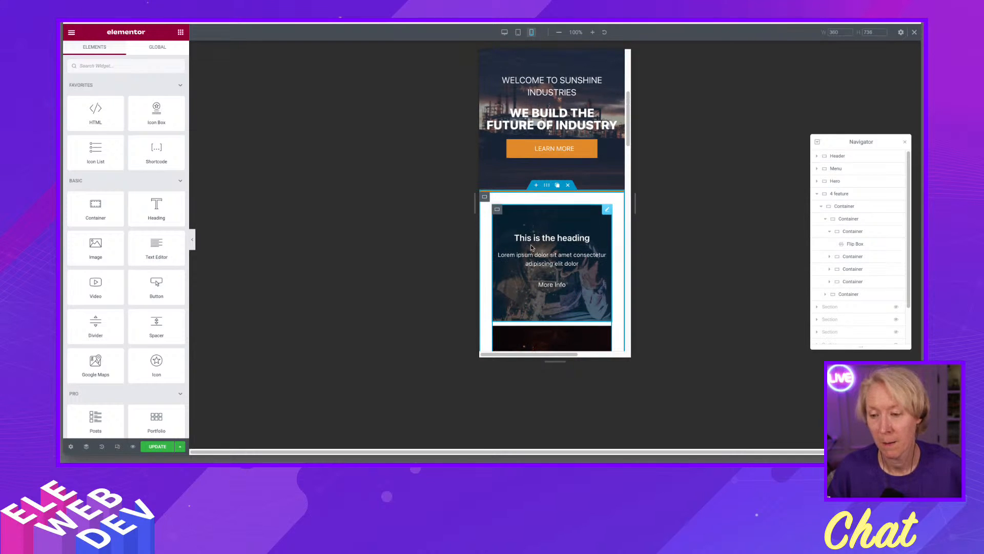
# Step: Check the restyled flip boxes in desktop and tablet views, including the tablet layout of the content below them
pyautogui.click(505, 33)
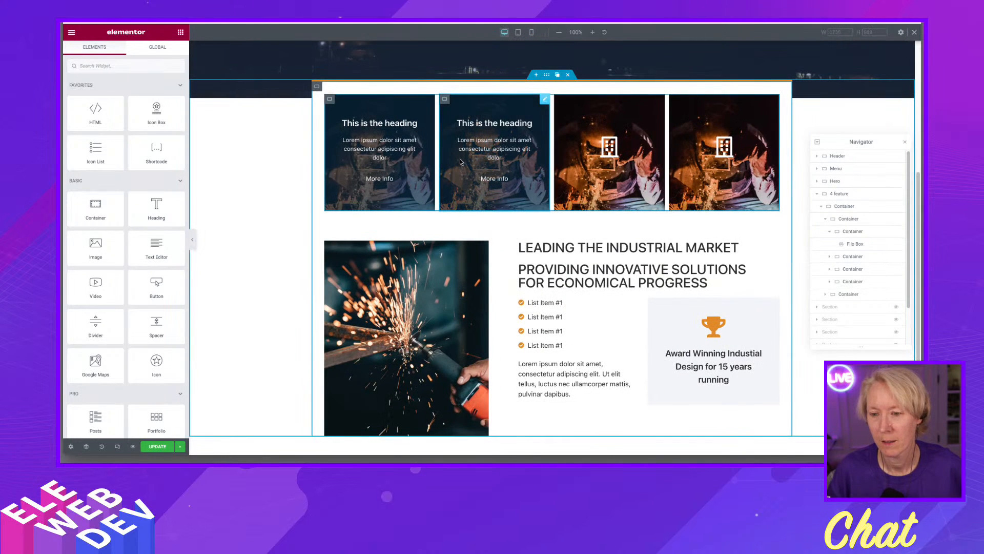
pyautogui.click(518, 33)
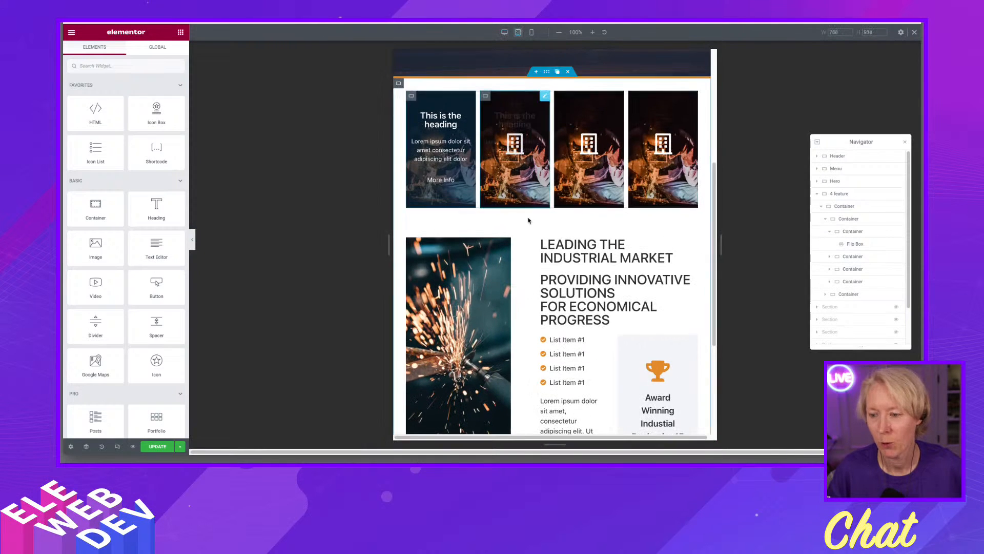
pyautogui.scroll(-3, 531, 221)
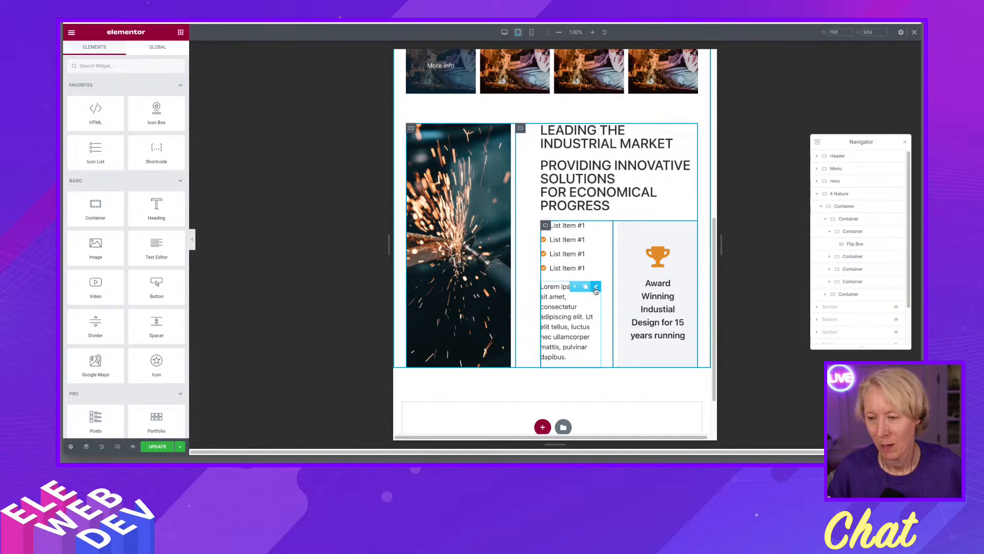
pyautogui.rightClick(546, 227)
pyautogui.click(560, 230)
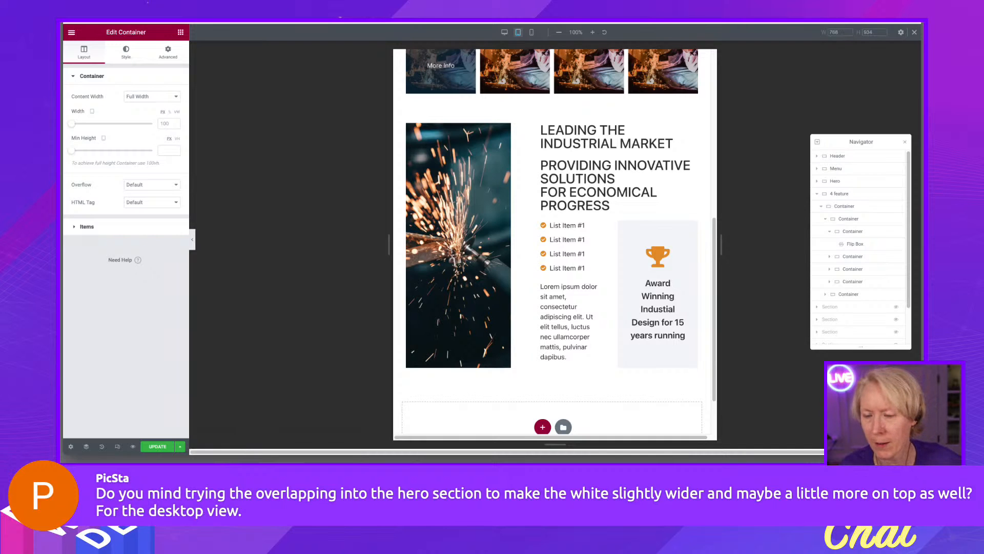
pyautogui.scroll(3, 555, 240)
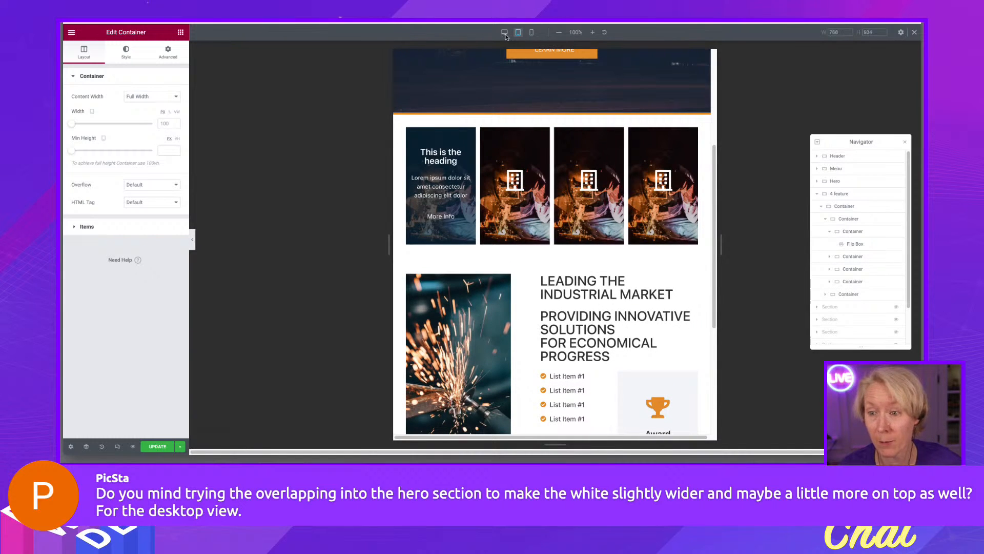
# Step: In desktop view, set the 4 feature container's top margin to -70 px so it overlaps further into the hero
pyautogui.click(504, 33)
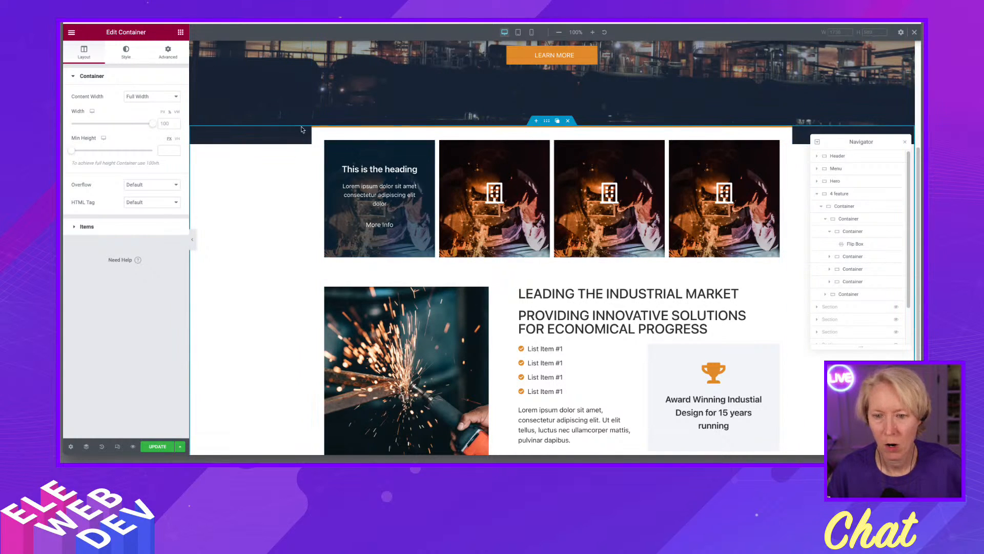
pyautogui.rightClick(549, 120)
pyautogui.click(560, 125)
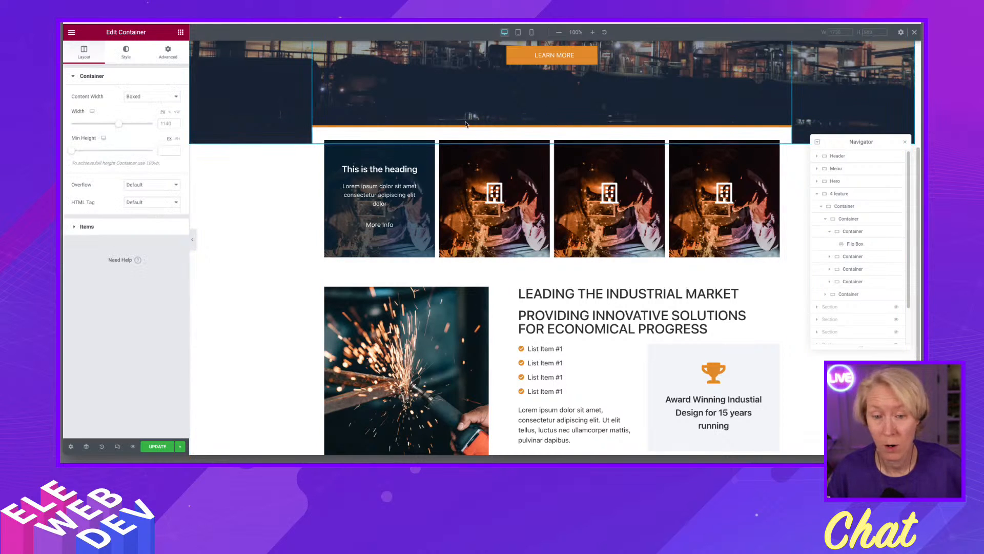
pyautogui.click(168, 52)
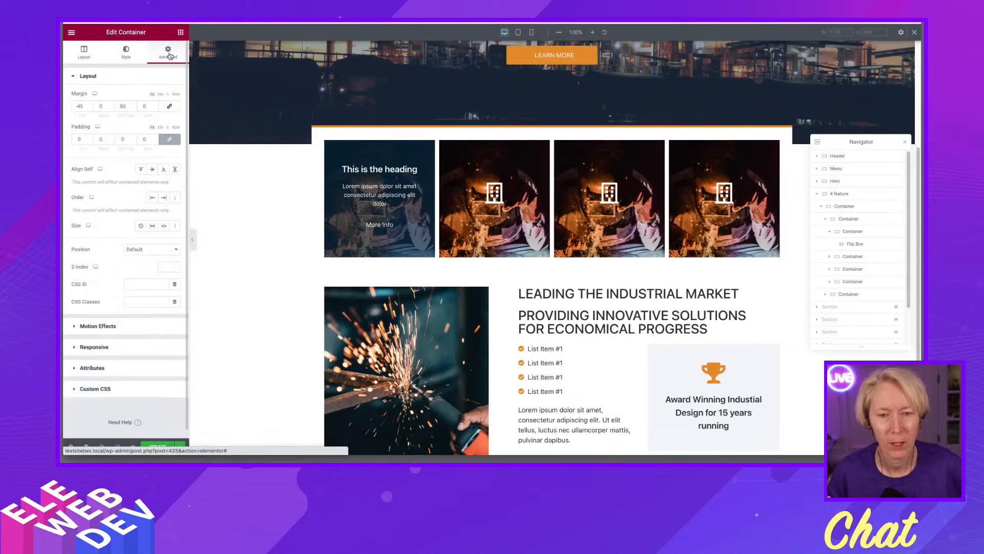
pyautogui.click(90, 105)
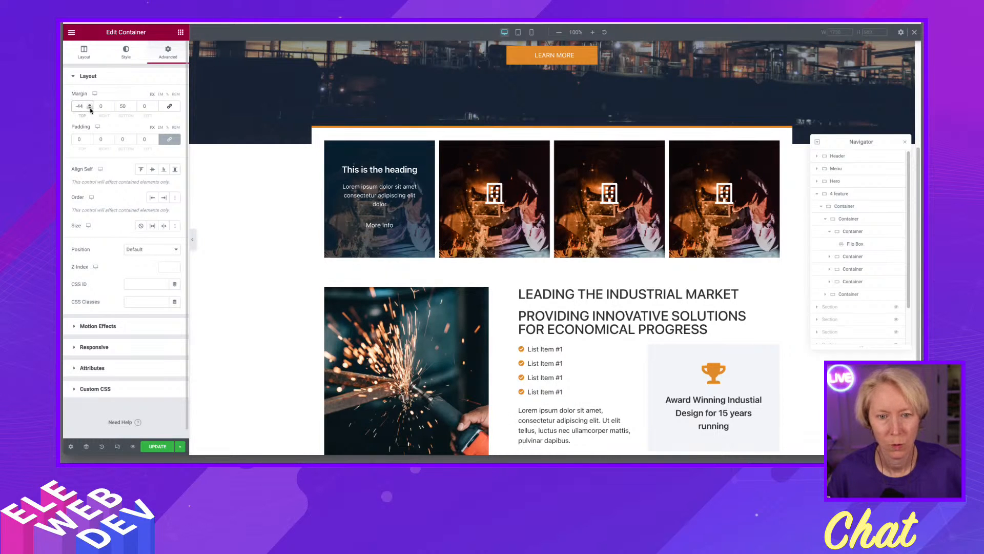
pyautogui.click(91, 108)
pyautogui.click(90, 108)
pyautogui.click(90, 108)
pyautogui.click(90, 108)
pyautogui.click(91, 108)
pyautogui.click(91, 108)
pyautogui.click(90, 108)
pyautogui.click(90, 109)
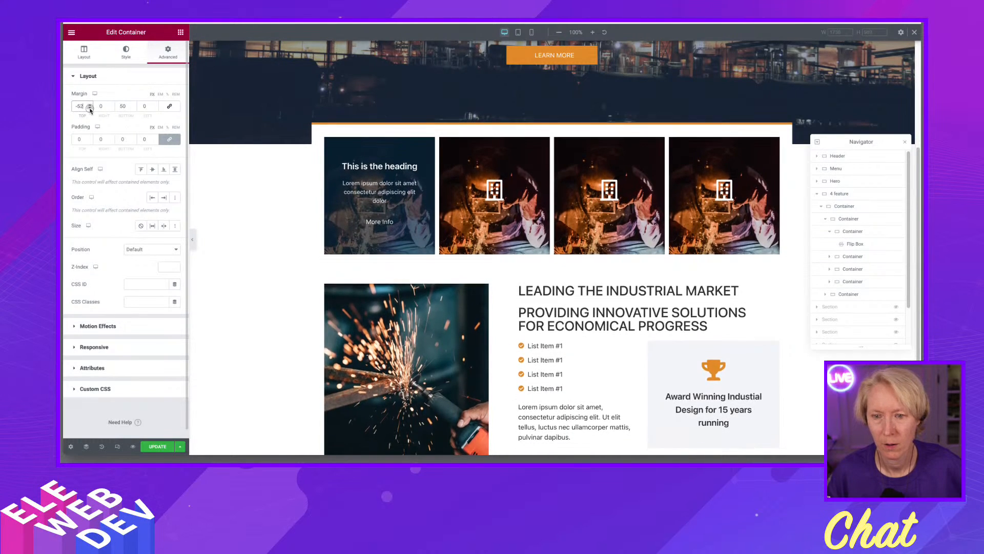
pyautogui.click(90, 109)
pyautogui.click(91, 109)
pyautogui.click(90, 108)
pyautogui.click(91, 108)
pyautogui.click(90, 108)
pyautogui.click(90, 108)
pyautogui.click(90, 108)
pyautogui.doubleClick(90, 108)
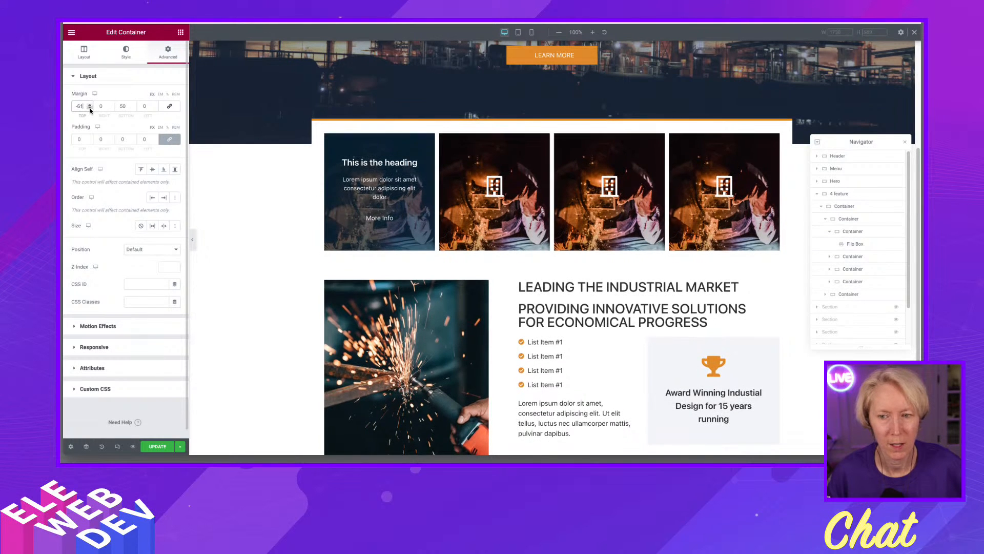
pyautogui.click(90, 108)
pyautogui.click(90, 108)
pyautogui.click(90, 108)
pyautogui.click(91, 108)
pyautogui.click(90, 108)
pyautogui.click(90, 108)
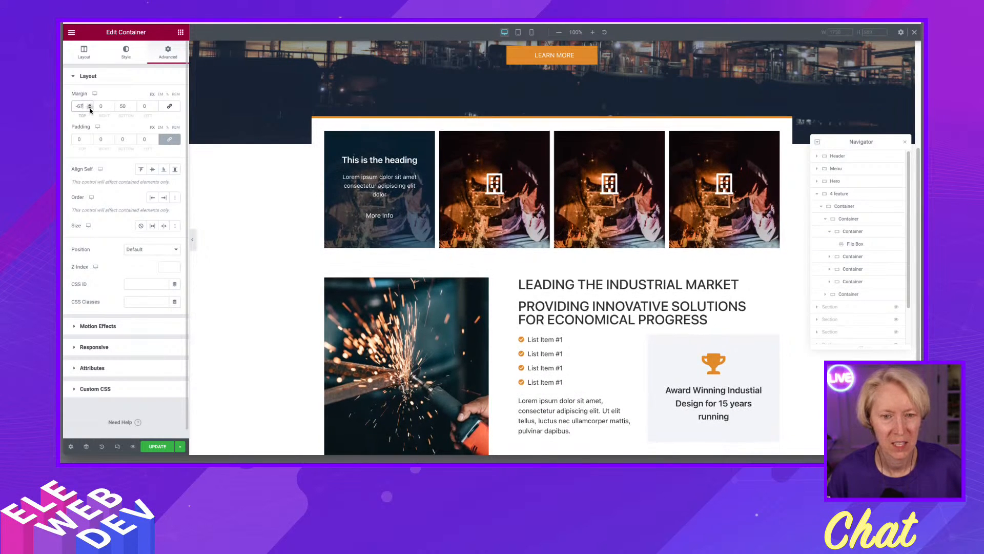
pyautogui.click(90, 108)
pyautogui.click(90, 109)
pyautogui.click(90, 108)
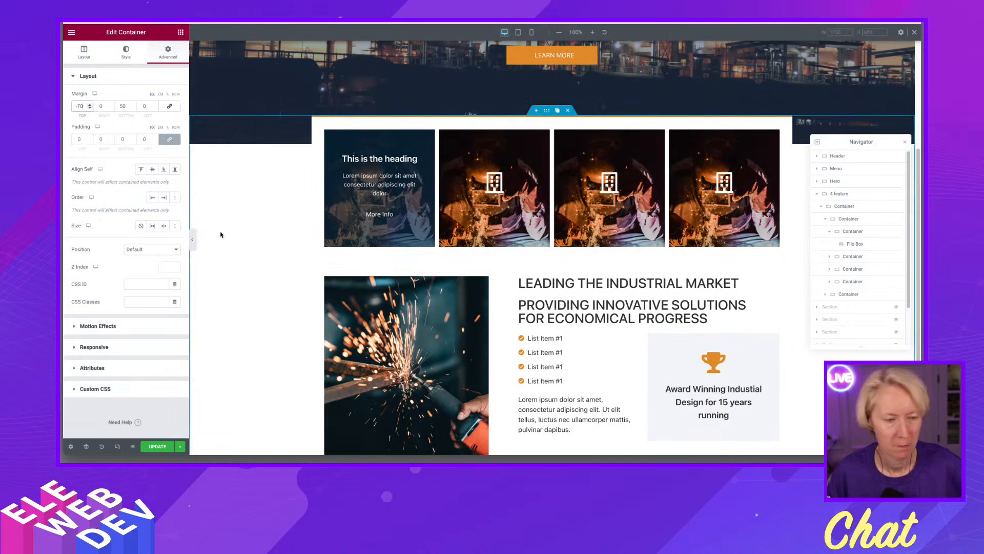
# Step: Check the 4 feature container's overlap with the hero in desktop, tablet and mobile views
pyautogui.scroll(4, 279, 213)
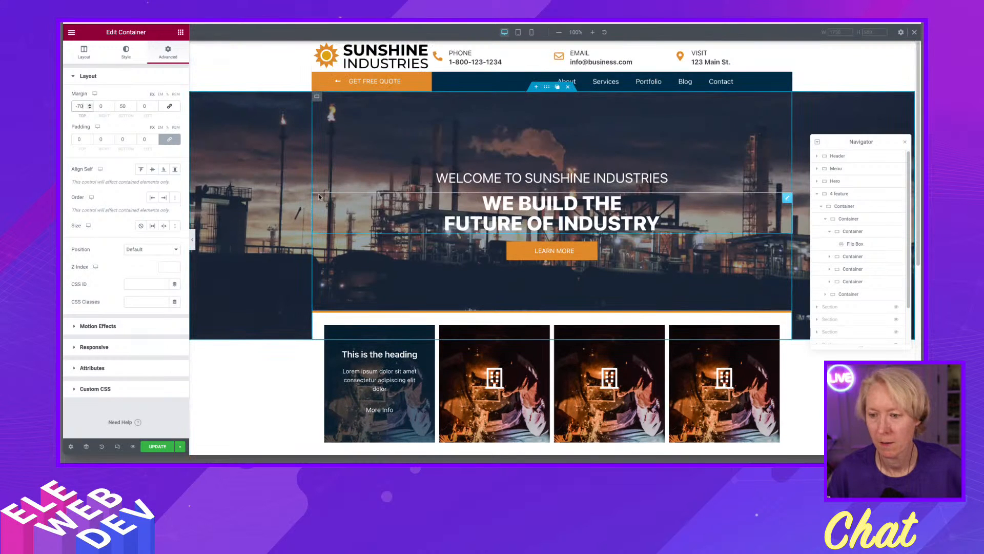
pyautogui.scroll(-6, 318, 197)
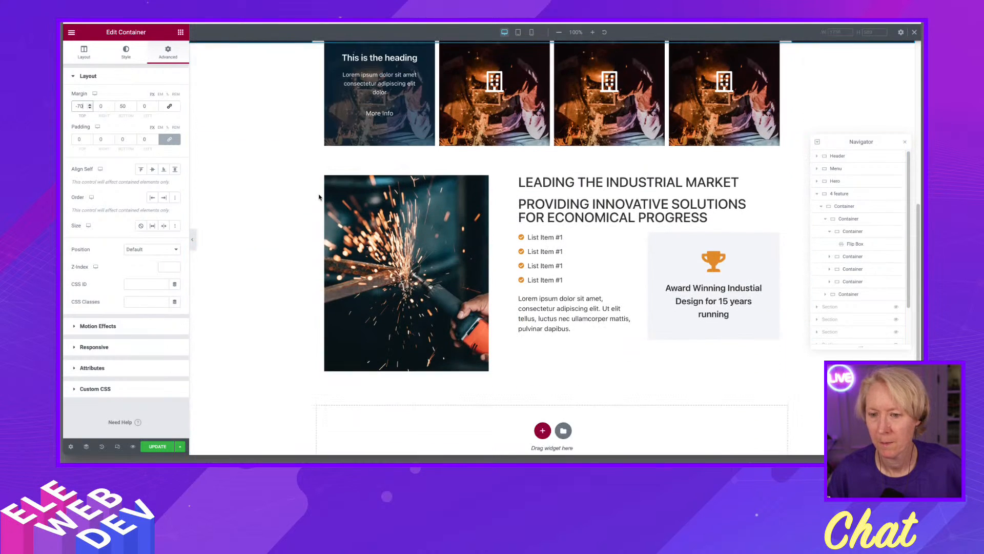
pyautogui.scroll(1, 319, 194)
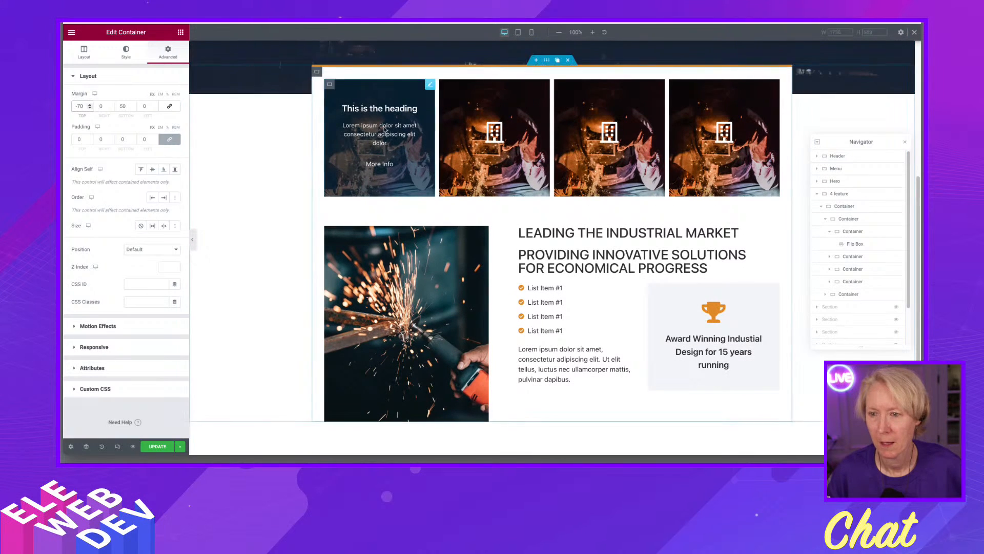
pyautogui.click(519, 32)
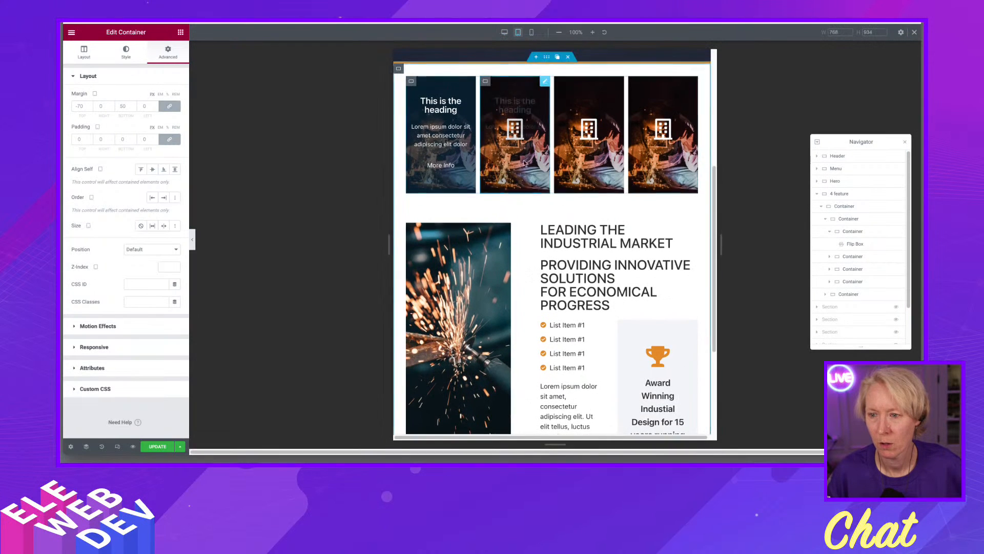
pyautogui.scroll(2, 525, 165)
pyautogui.scroll(1, 525, 165)
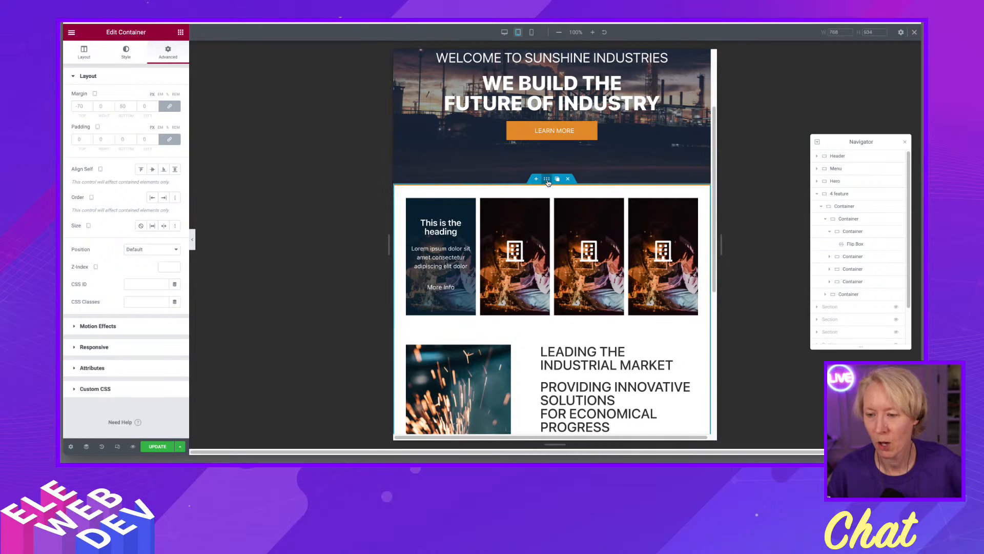
pyautogui.click(532, 32)
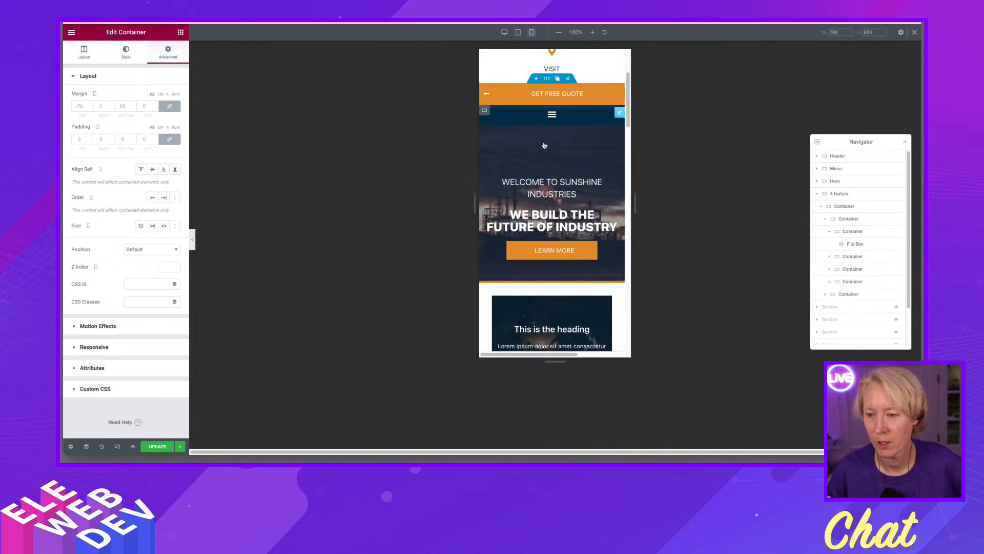
pyautogui.scroll(-1, 531, 136)
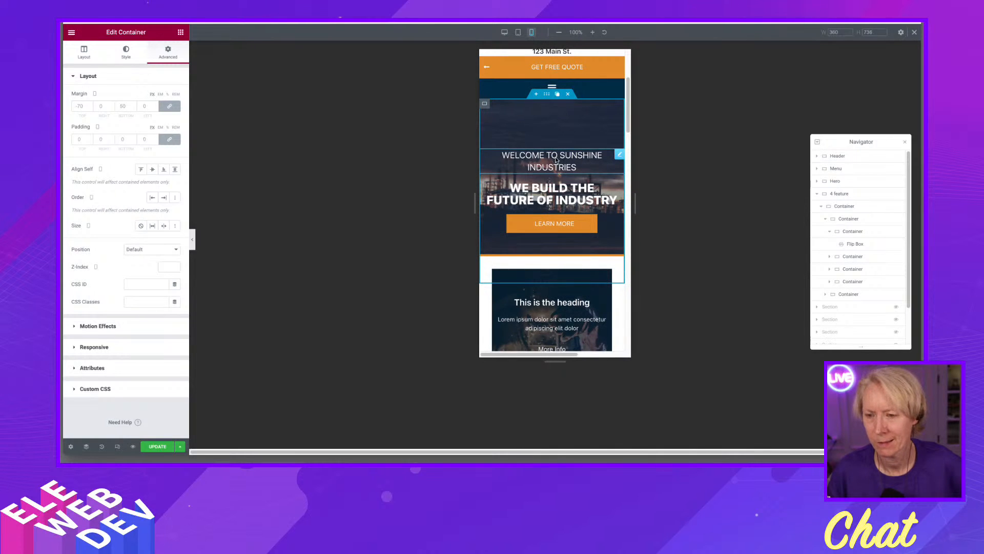
pyautogui.scroll(-5, 546, 249)
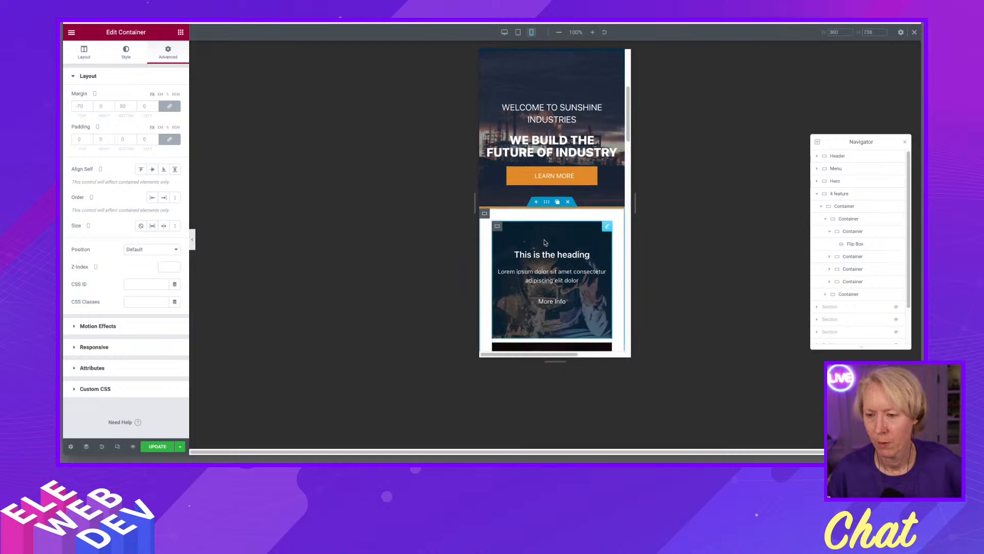
# Step: In mobile view, set the 4 feature container's margin to 0 on all sides
pyautogui.moveTo(547, 119)
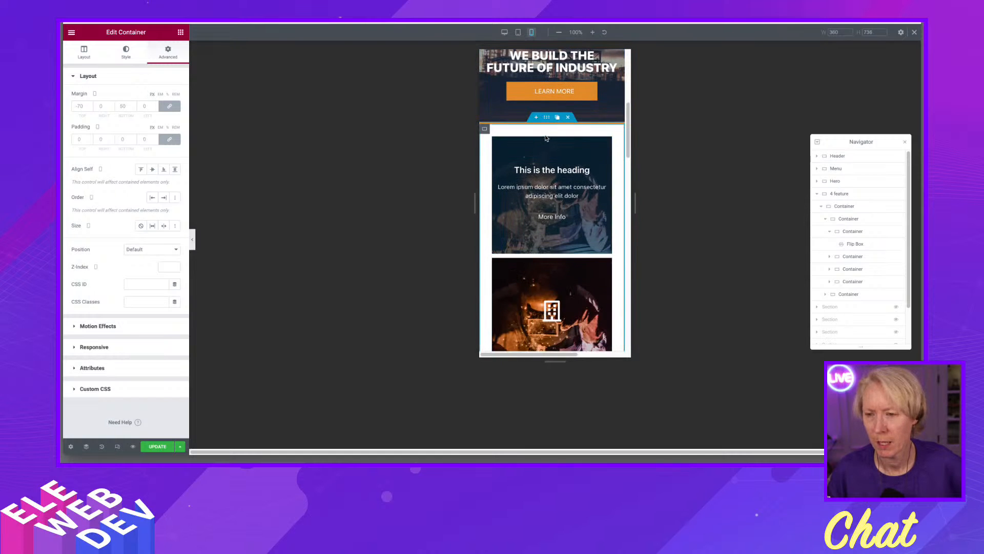
pyautogui.rightClick(547, 120)
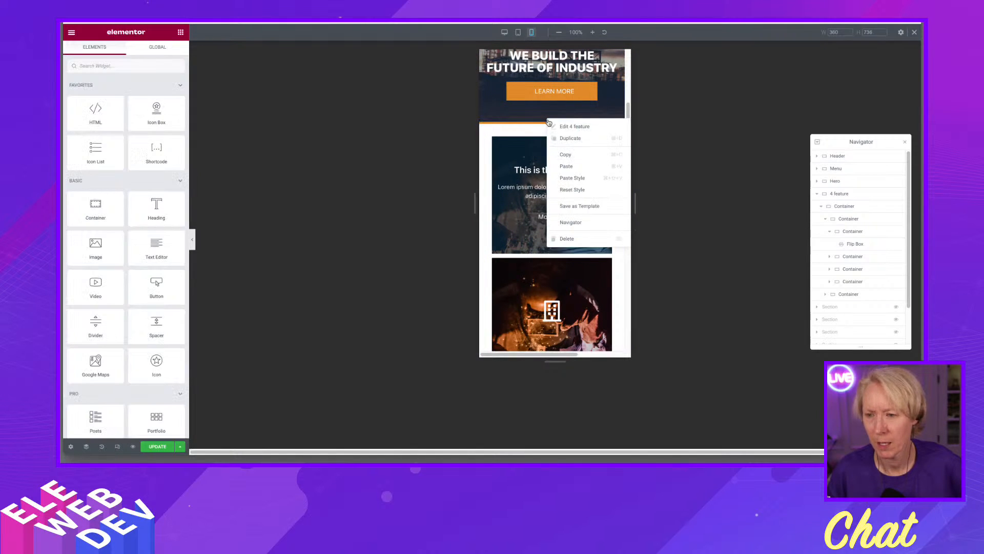
pyautogui.click(558, 127)
pyautogui.scroll(4, 539, 142)
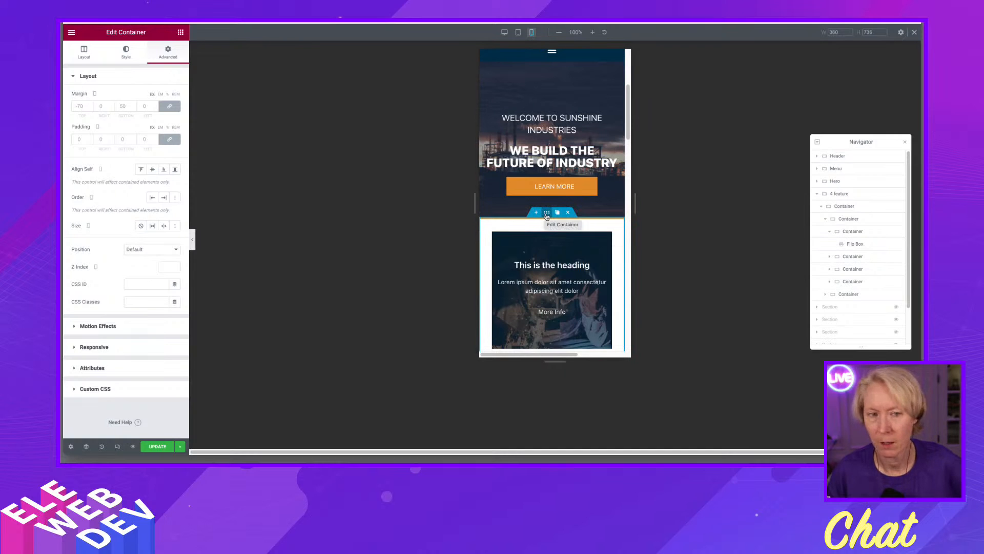
pyautogui.rightClick(546, 216)
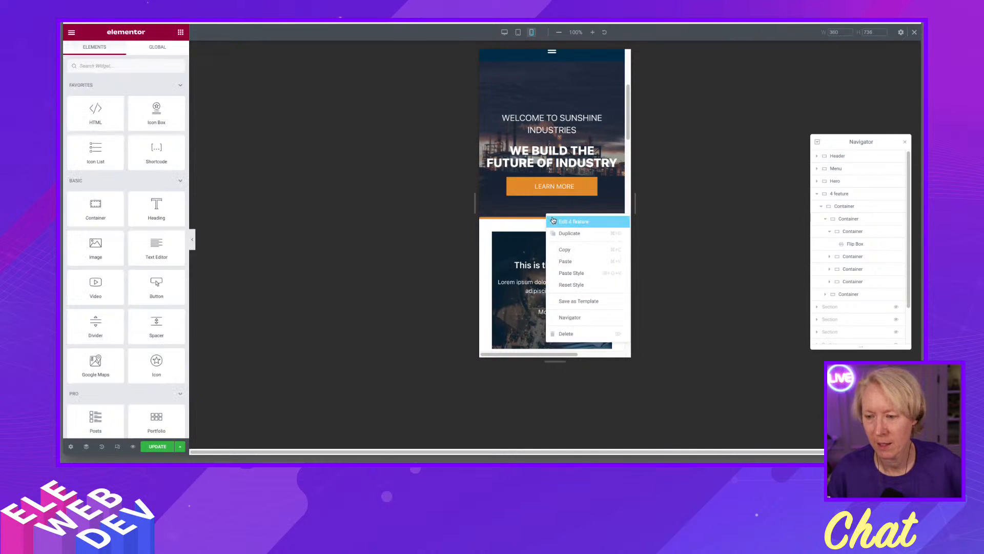
pyautogui.click(552, 220)
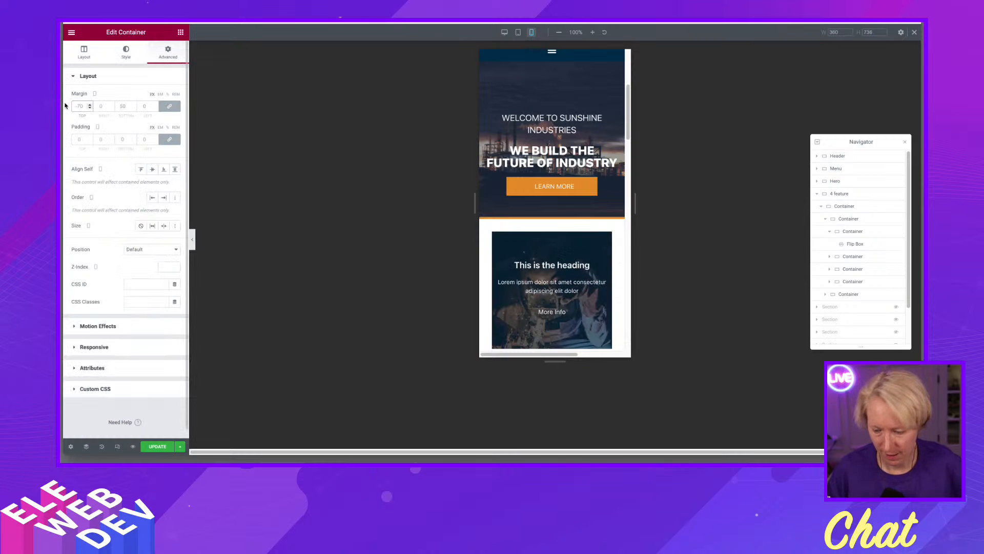
pyautogui.write('0')
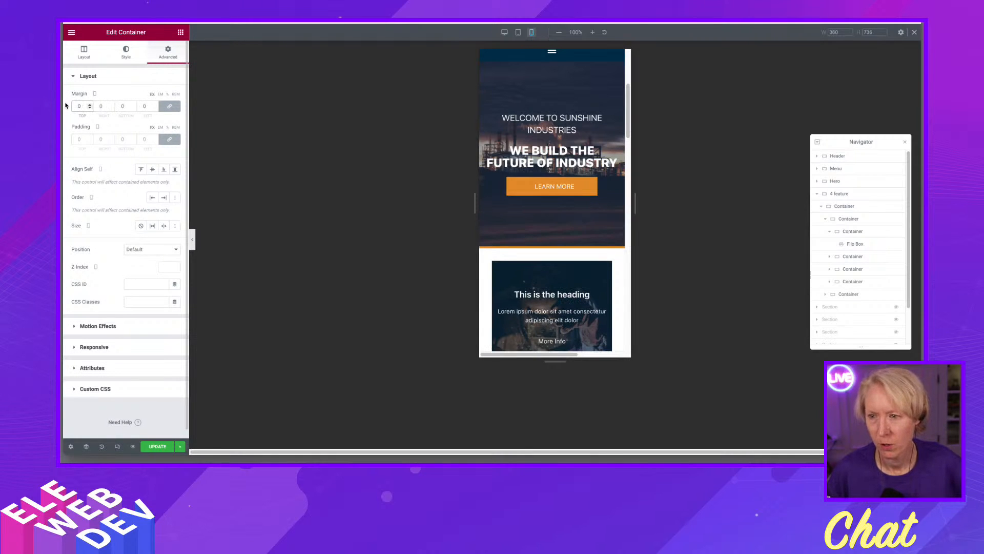
# Step: Examine the mobile layout from the hero through the flip boxes to the Leading the Industrial Market content
pyautogui.scroll(1, 564, 114)
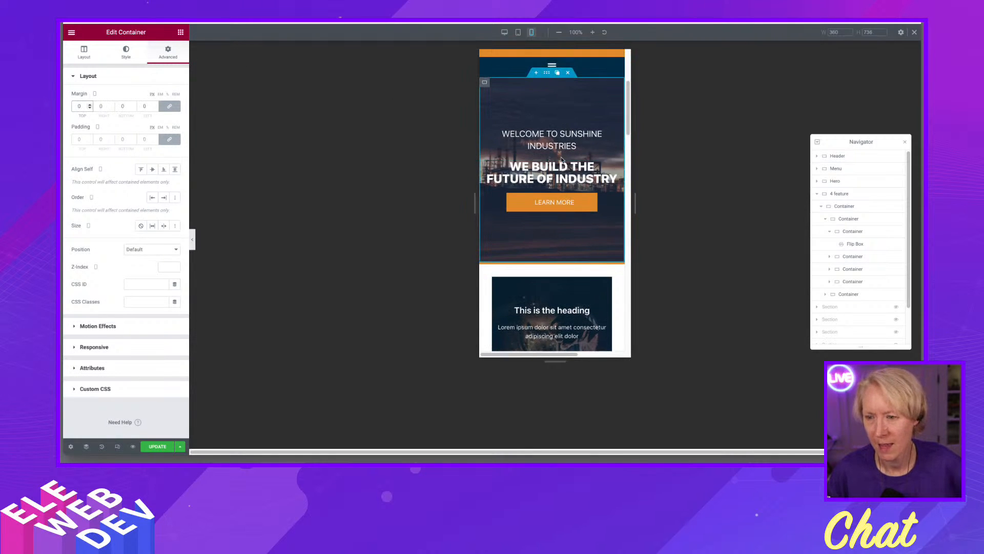
pyautogui.scroll(-1, 557, 217)
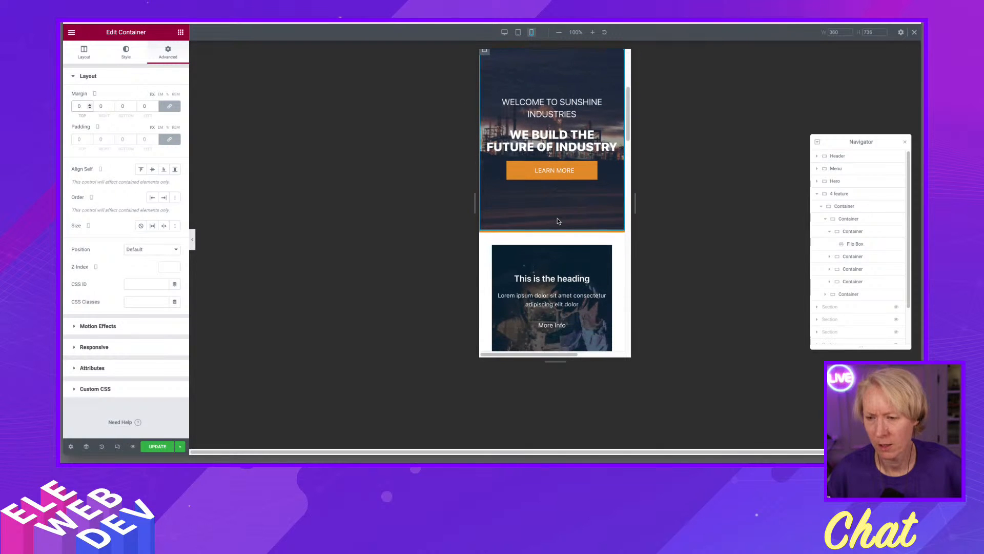
pyautogui.scroll(-5, 557, 217)
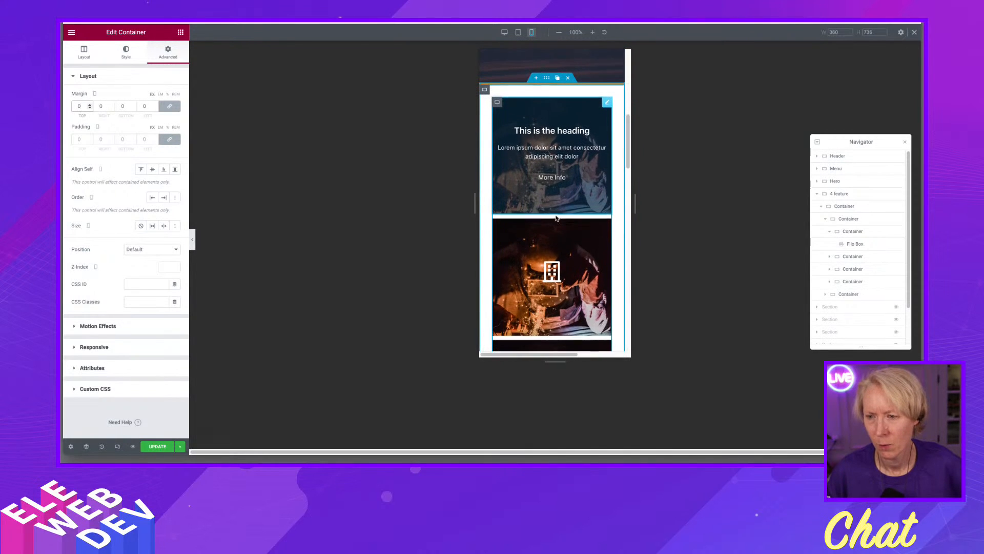
pyautogui.scroll(-5, 556, 218)
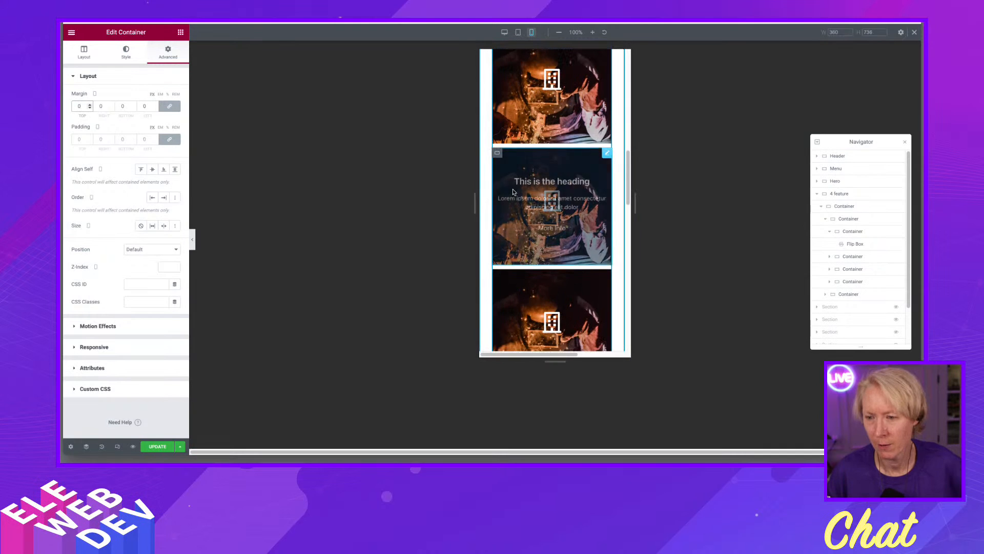
pyautogui.scroll(-5, 513, 192)
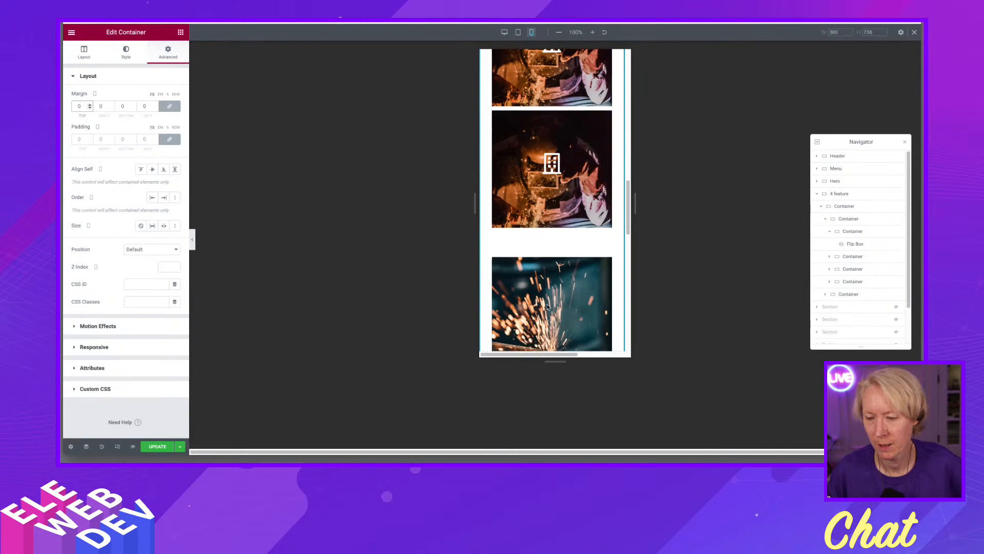
pyautogui.scroll(-5, 547, 306)
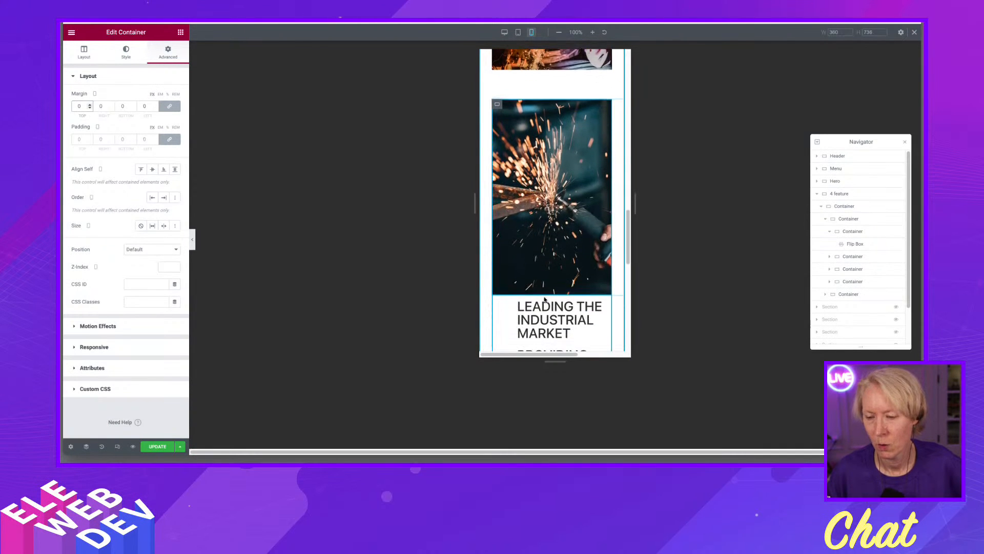
pyautogui.scroll(-5, 544, 297)
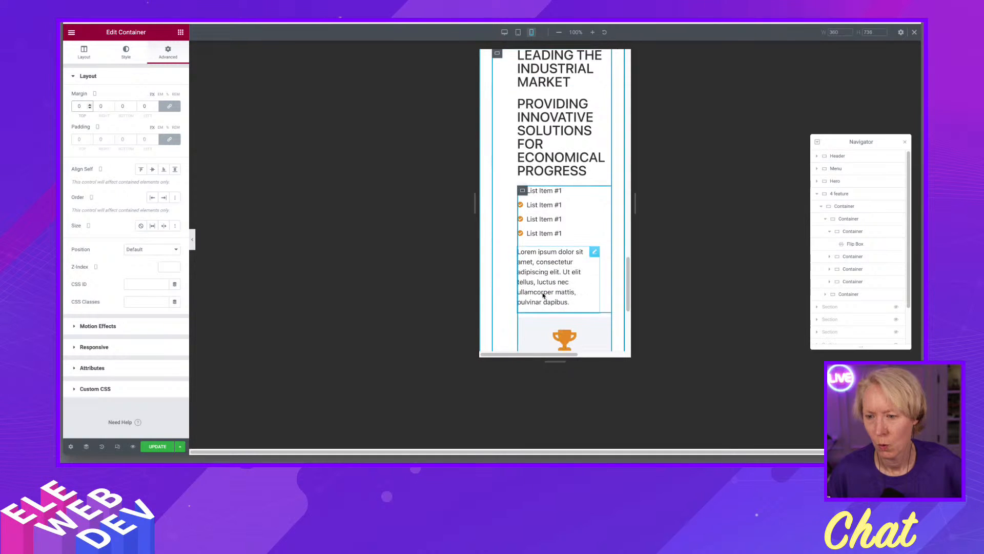
pyautogui.scroll(-3, 543, 295)
pyautogui.scroll(5, 515, 106)
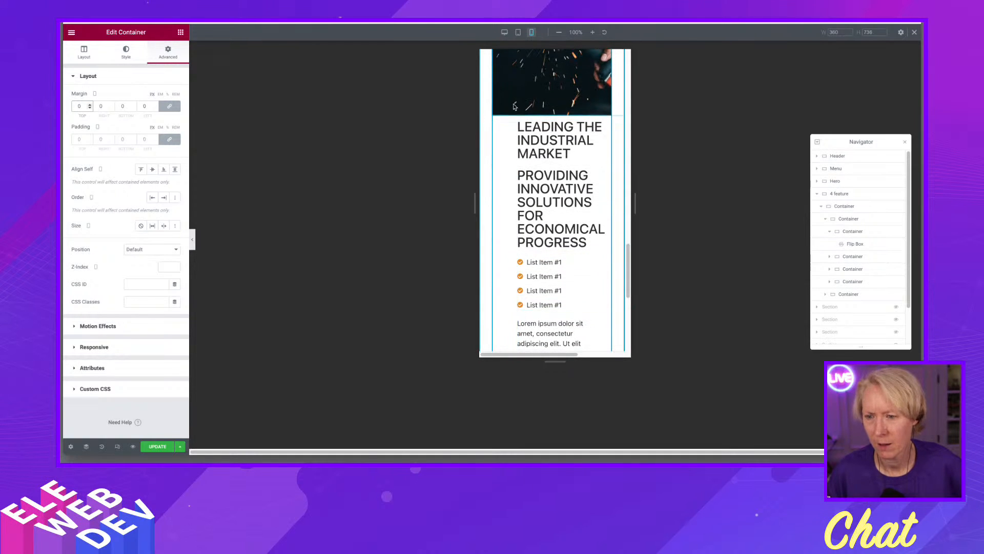
# Step: In mobile view, set the padding of the container holding the Leading the Industrial Market text to 0 on all sides
pyautogui.click(497, 125)
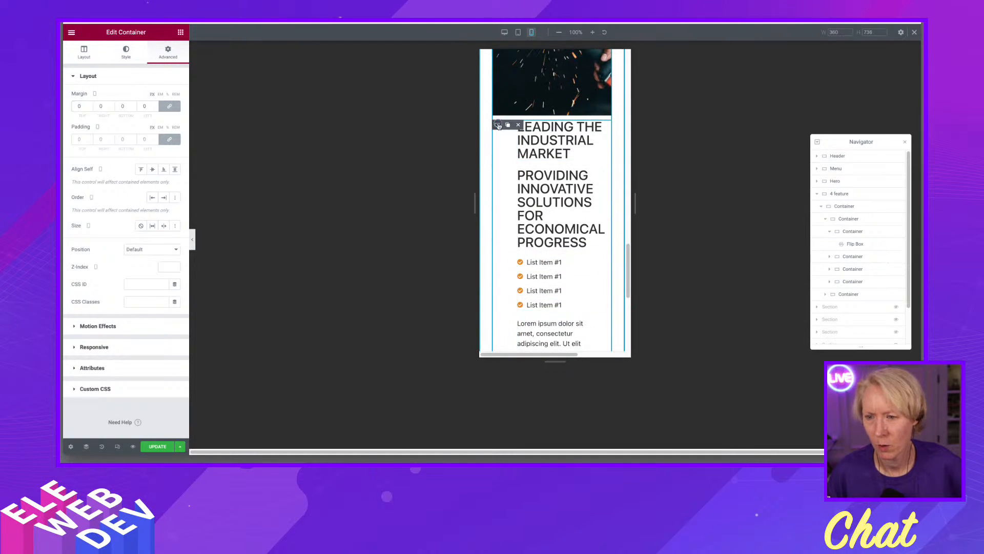
pyautogui.click(165, 54)
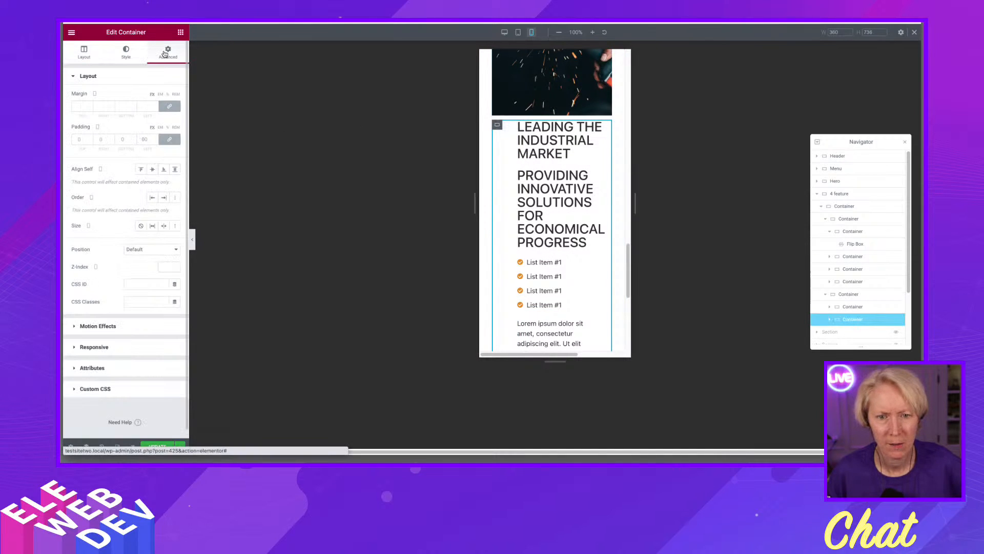
pyautogui.click(147, 140)
pyautogui.write('0')
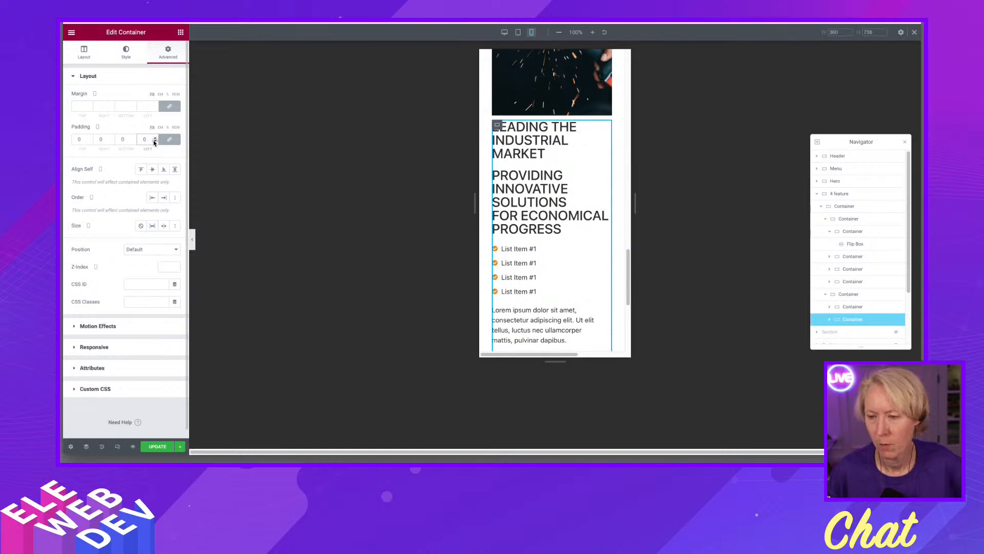
# Step: In mobile view, center-align the Leading the Industrial Market and Providing Innovative Solutions headings
pyautogui.scroll(-2, 541, 193)
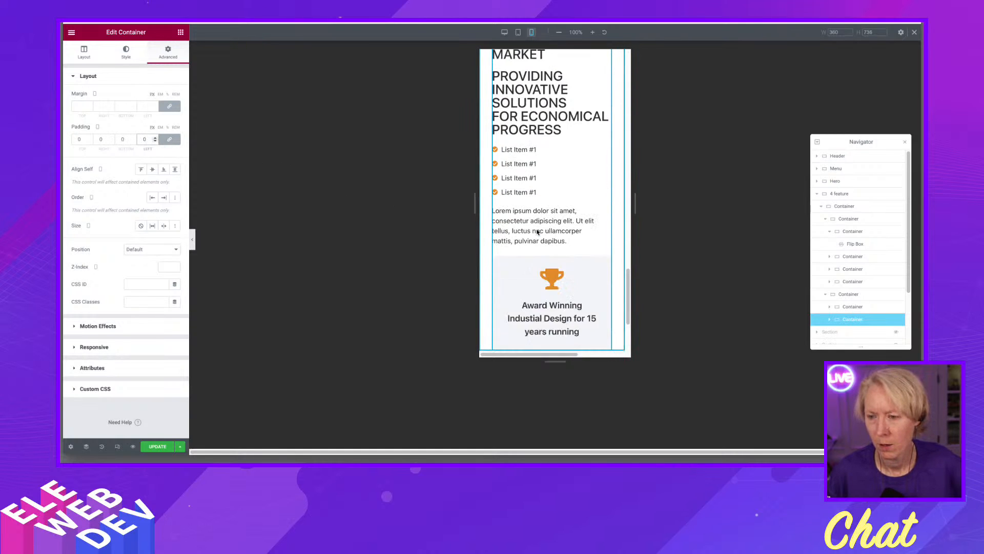
pyautogui.scroll(-1, 538, 220)
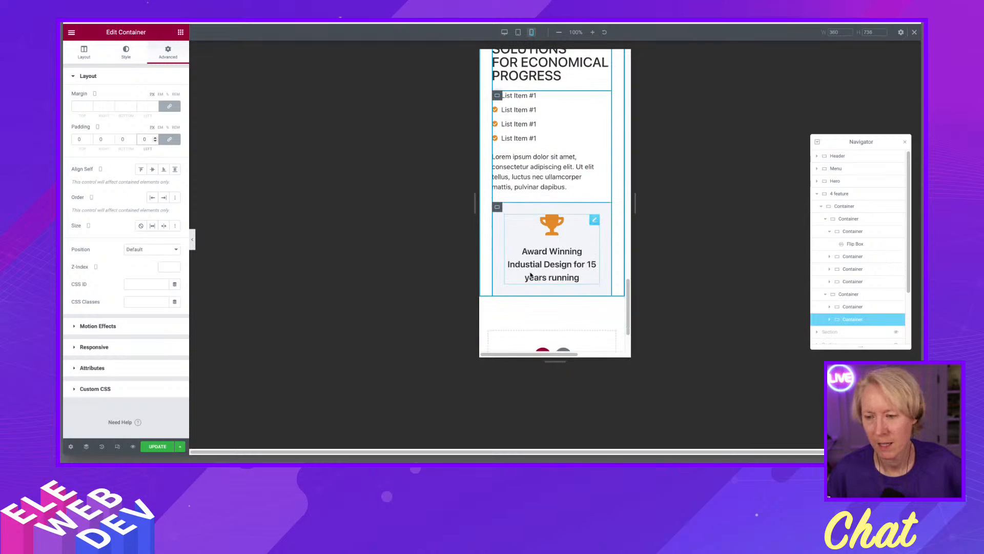
pyautogui.scroll(1, 538, 239)
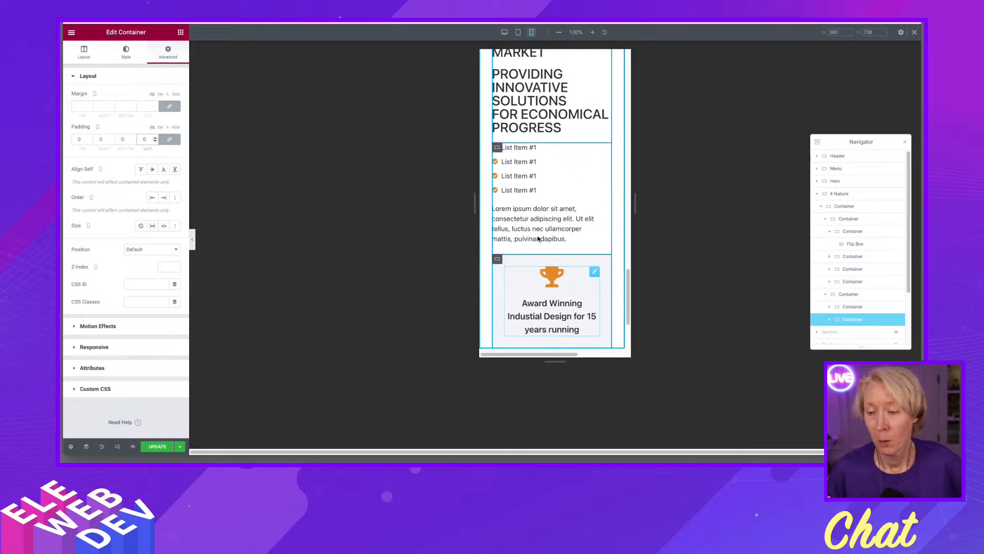
pyautogui.scroll(3, 537, 233)
pyautogui.scroll(-1, 537, 234)
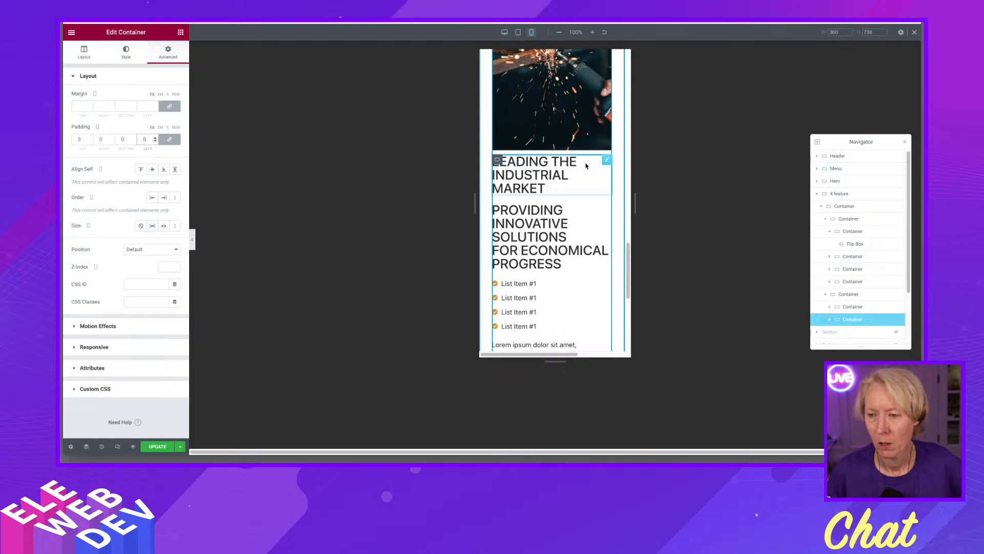
pyautogui.rightClick(608, 162)
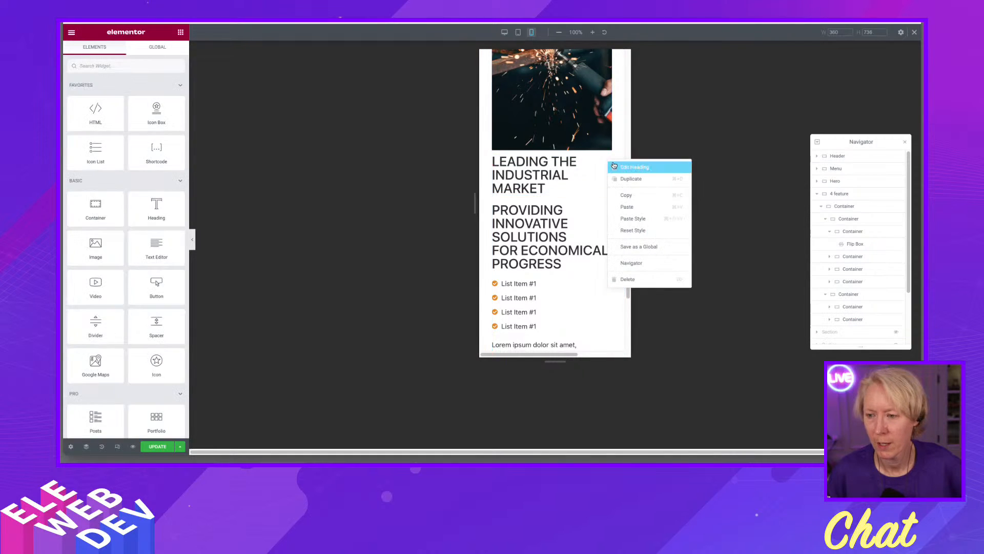
pyautogui.click(620, 166)
pyautogui.click(152, 214)
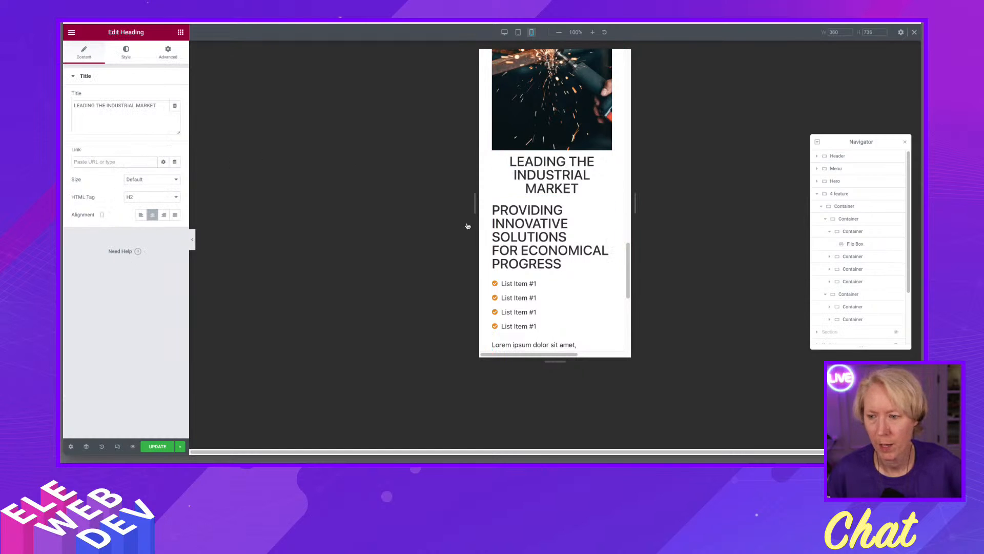
pyautogui.rightClick(608, 209)
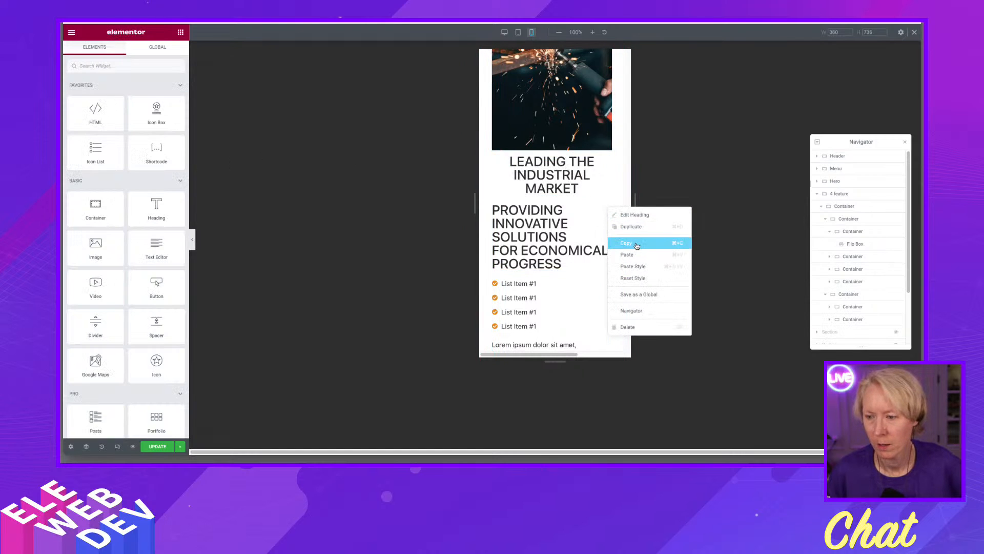
pyautogui.click(636, 216)
pyautogui.click(152, 215)
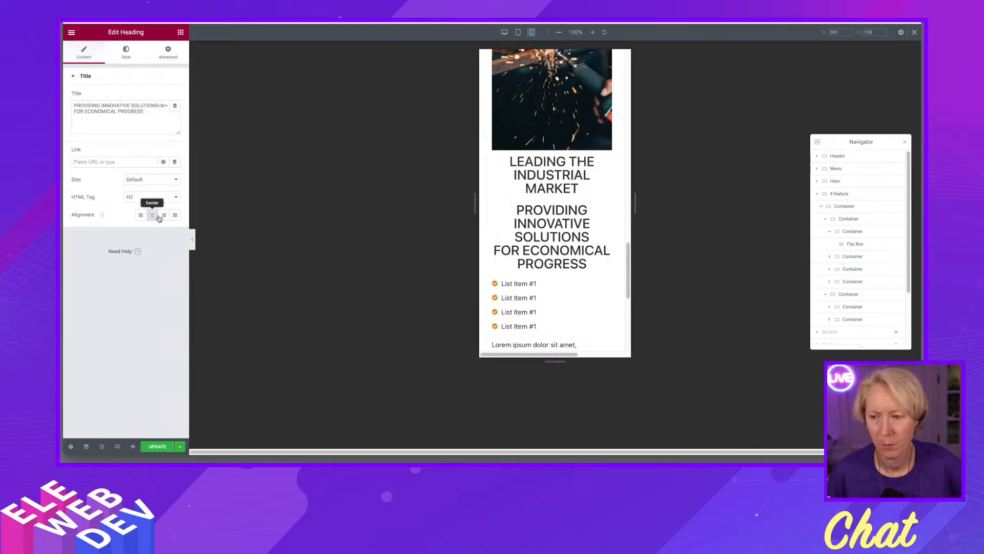
# Step: In mobile view, center-align the four-item icon list below the two headings
pyautogui.scroll(-2, 574, 228)
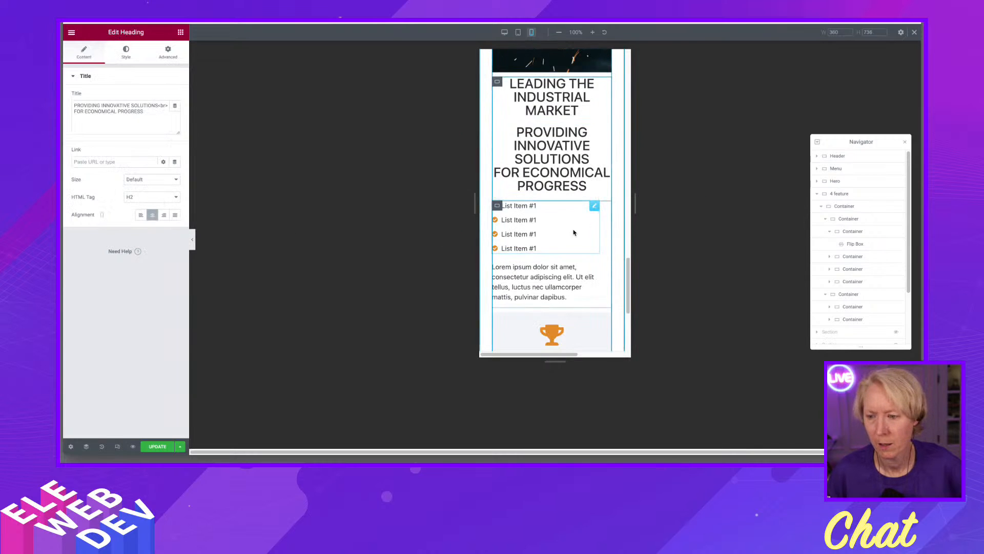
pyautogui.rightClick(594, 207)
pyautogui.click(611, 215)
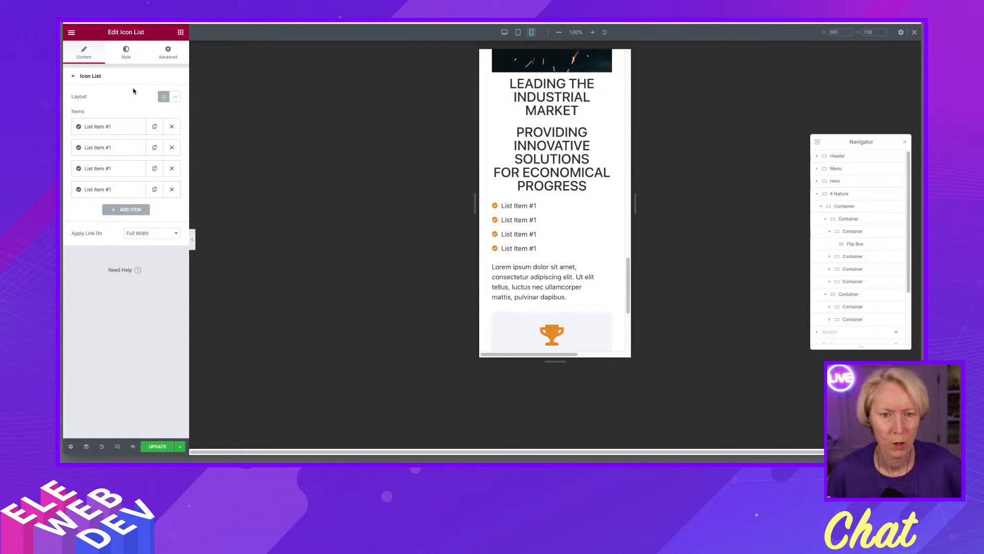
pyautogui.click(126, 54)
pyautogui.click(163, 123)
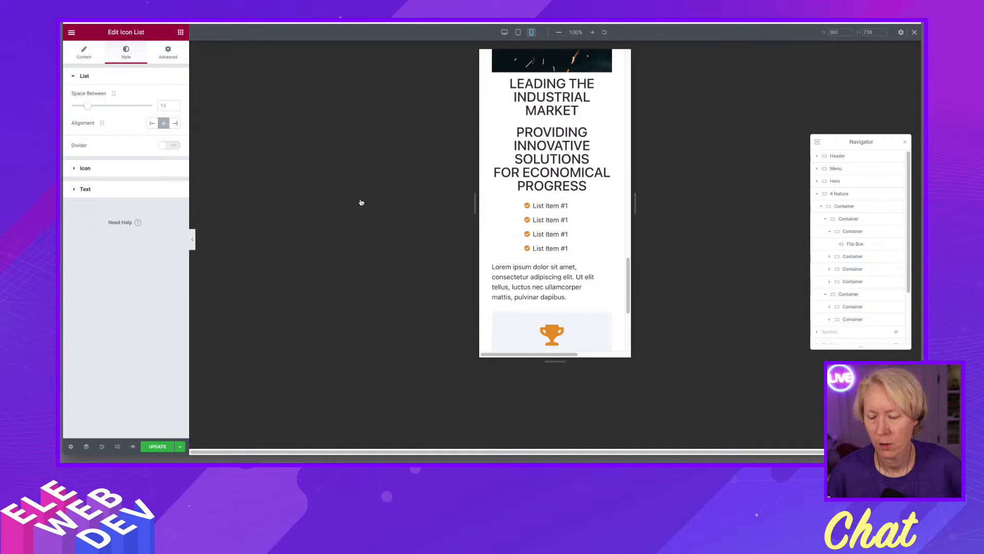
# Step: In mobile view, center-align the Lorem ipsum paragraph below the icon list
pyautogui.scroll(-2, 498, 252)
pyautogui.scroll(-2, 572, 257)
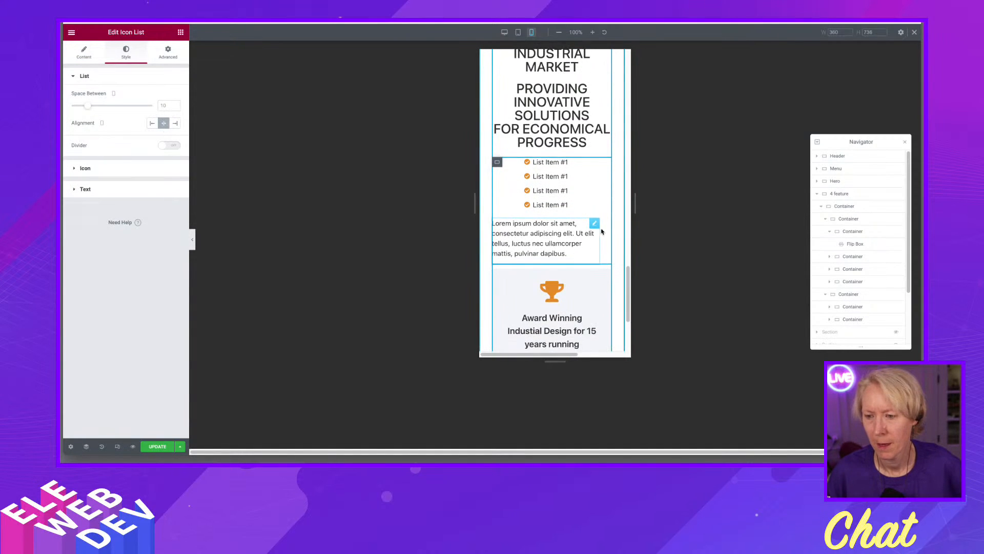
pyautogui.moveTo(593, 225)
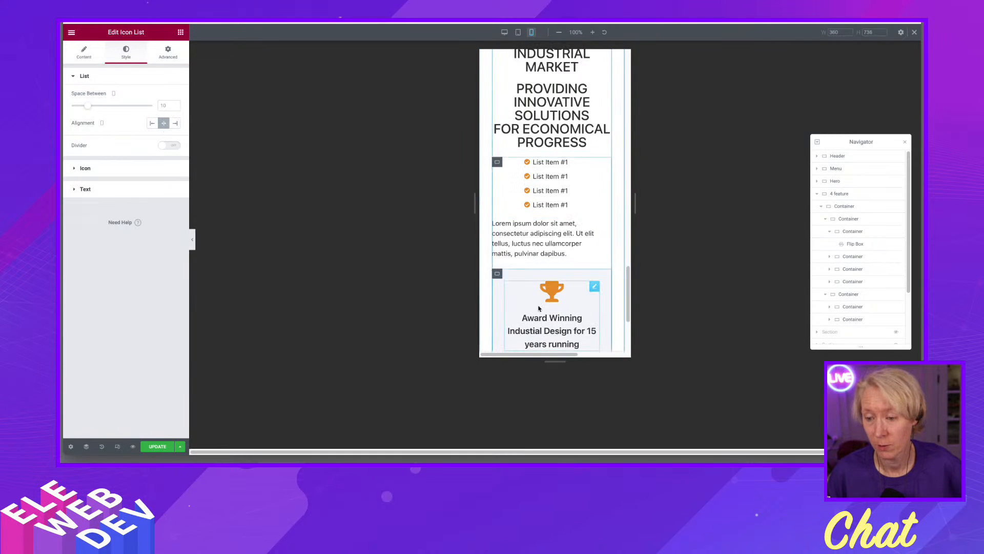
pyautogui.rightClick(595, 226)
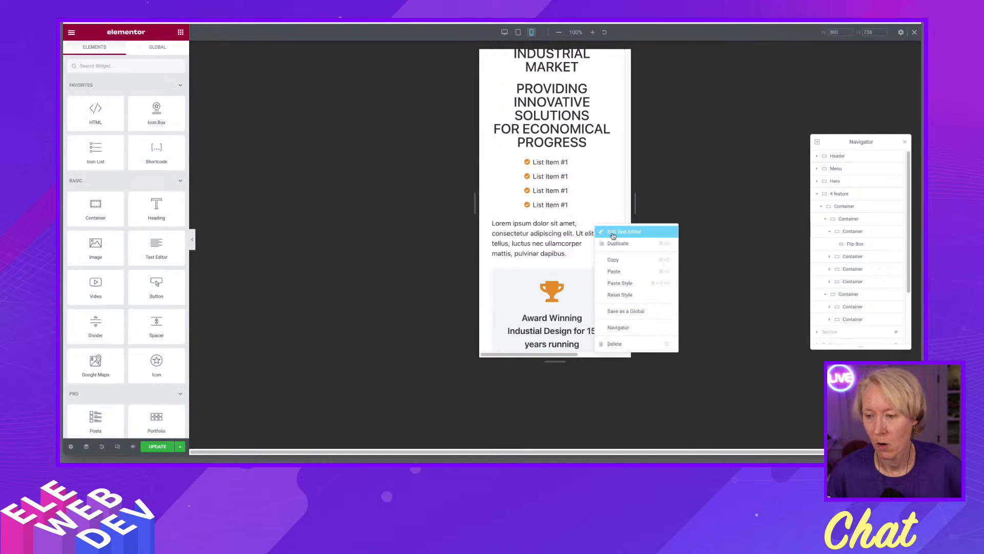
pyautogui.click(617, 229)
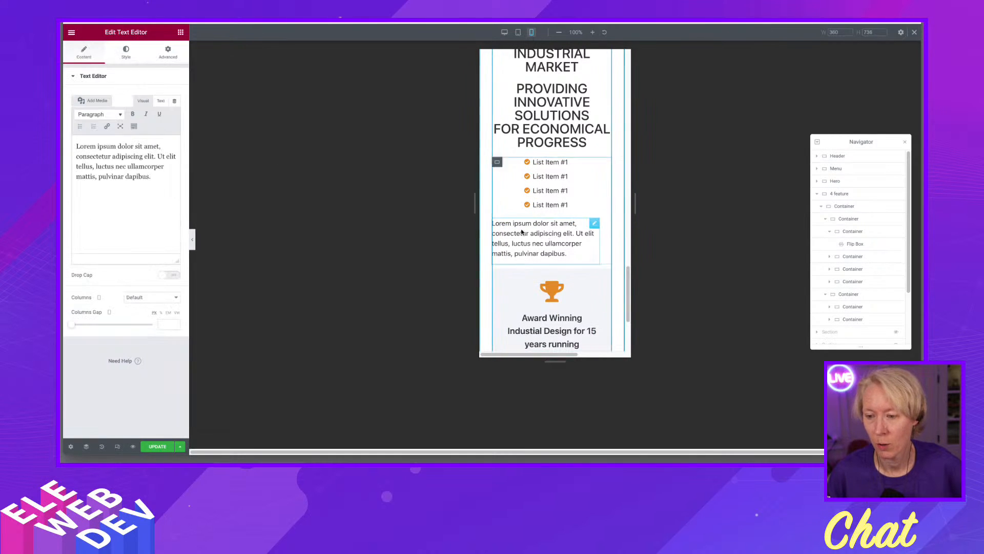
pyautogui.click(125, 54)
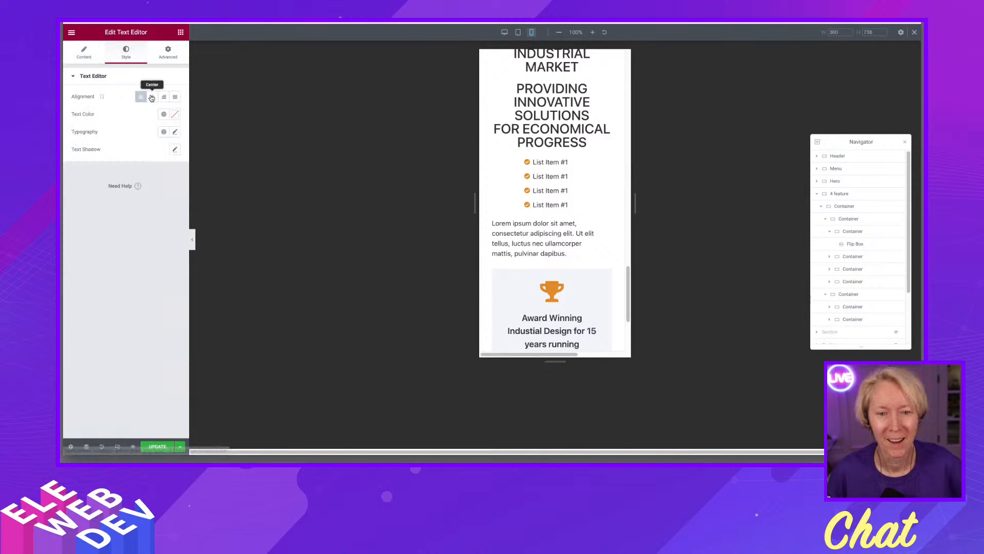
pyautogui.click(153, 97)
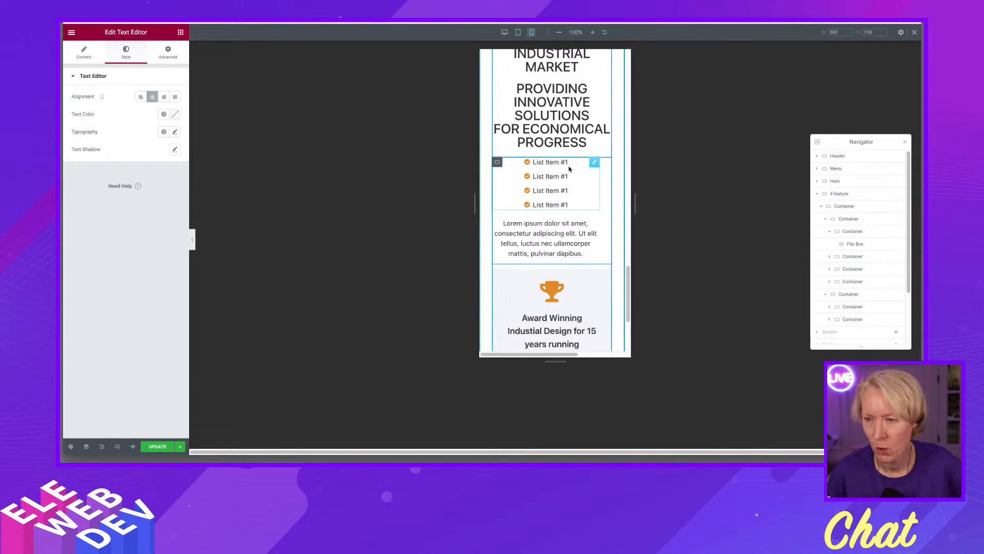
# Step: In mobile view, set the padding of the container holding the icon list and paragraph to 0 on all sides
pyautogui.click(500, 163)
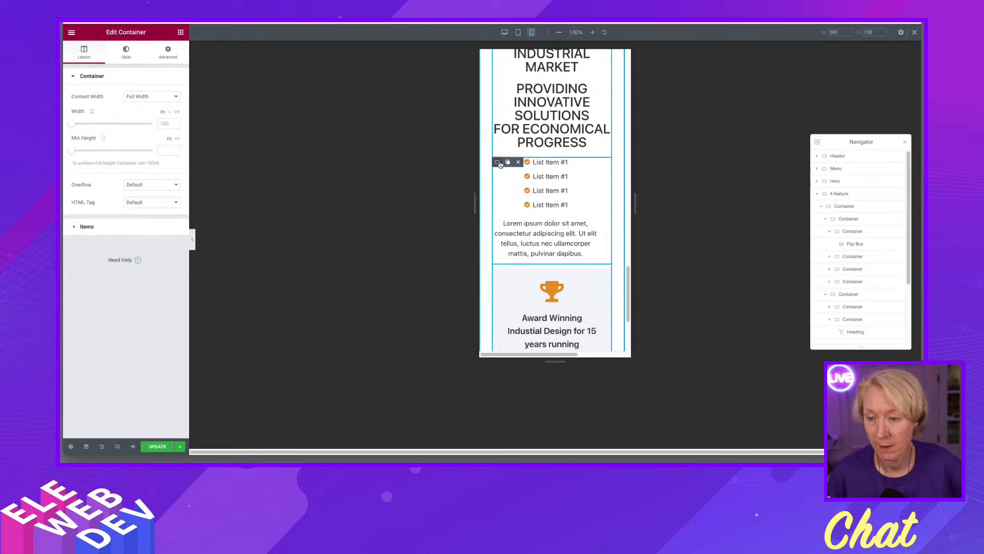
pyautogui.rightClick(499, 164)
pyautogui.click(506, 169)
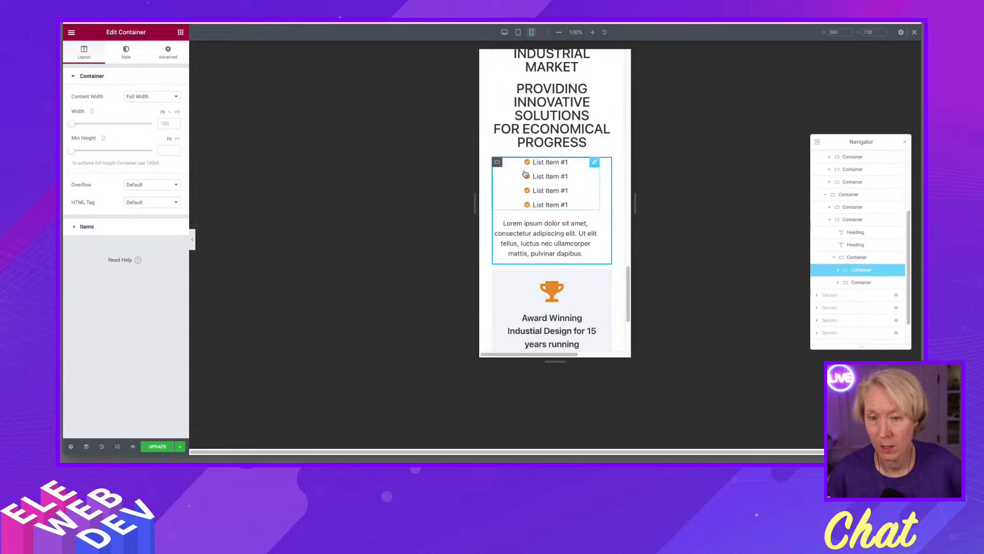
pyautogui.click(168, 53)
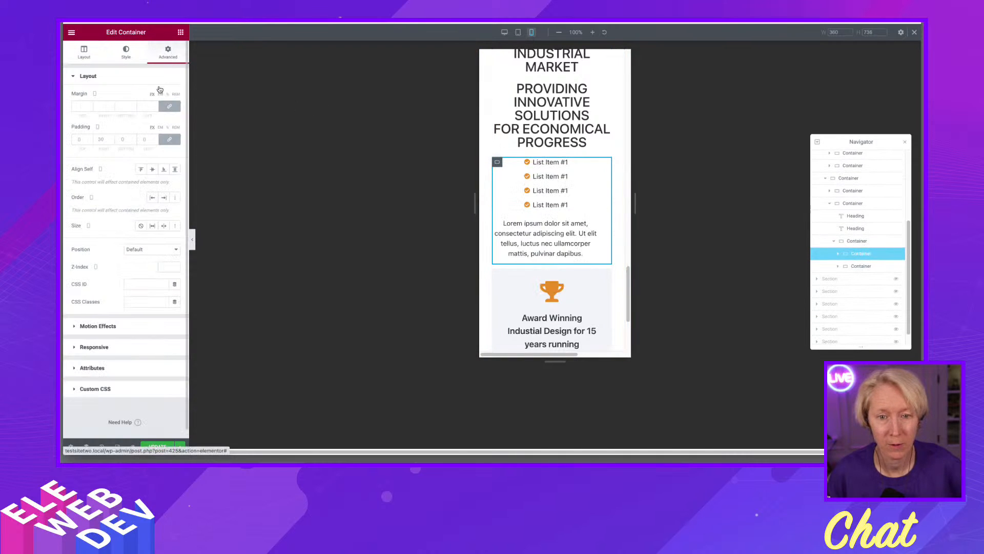
pyautogui.click(103, 139)
pyautogui.write('0')
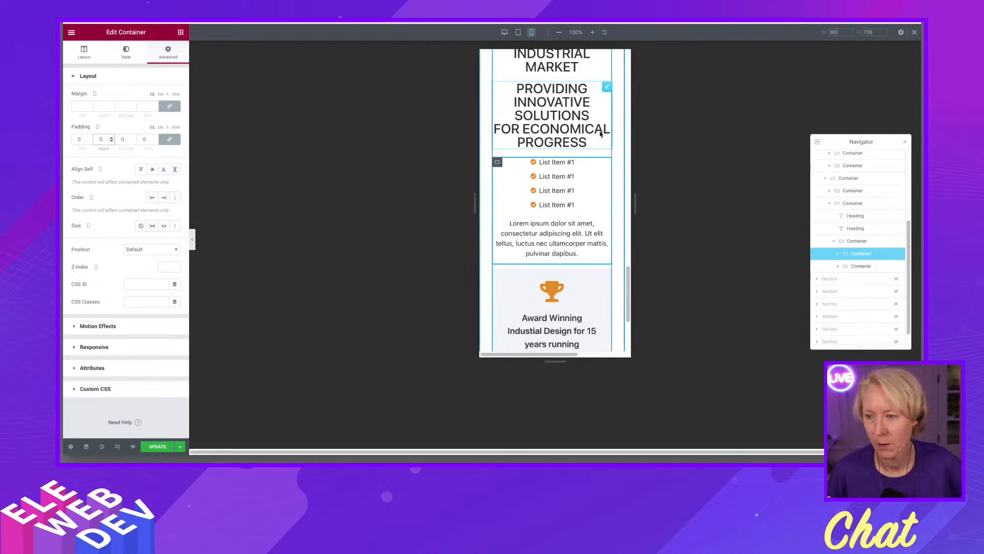
# Step: Check the layout from the hero to the award box in mobile and desktop views, and exit responsive mode
pyautogui.scroll(1, 605, 76)
pyautogui.scroll(-4, 600, 82)
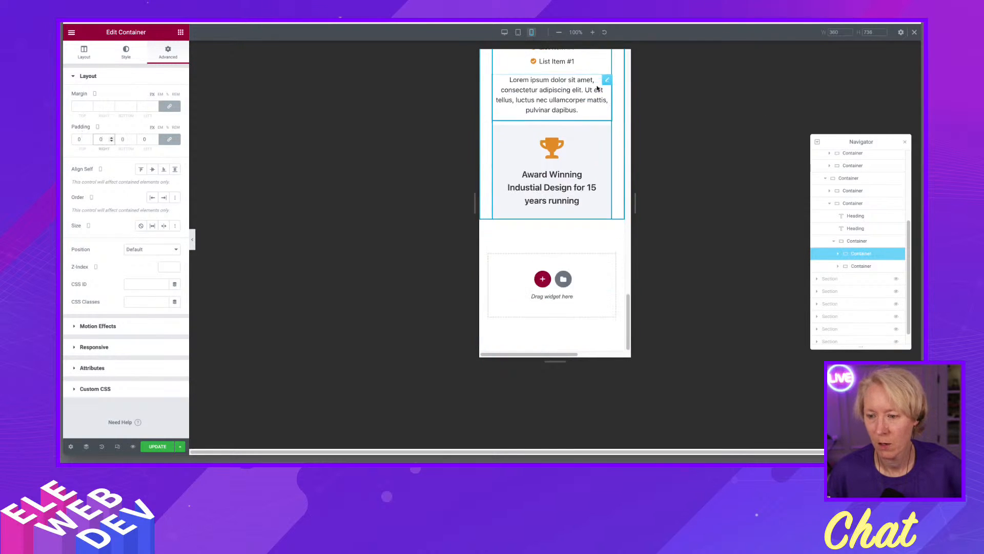
pyautogui.scroll(5, 596, 91)
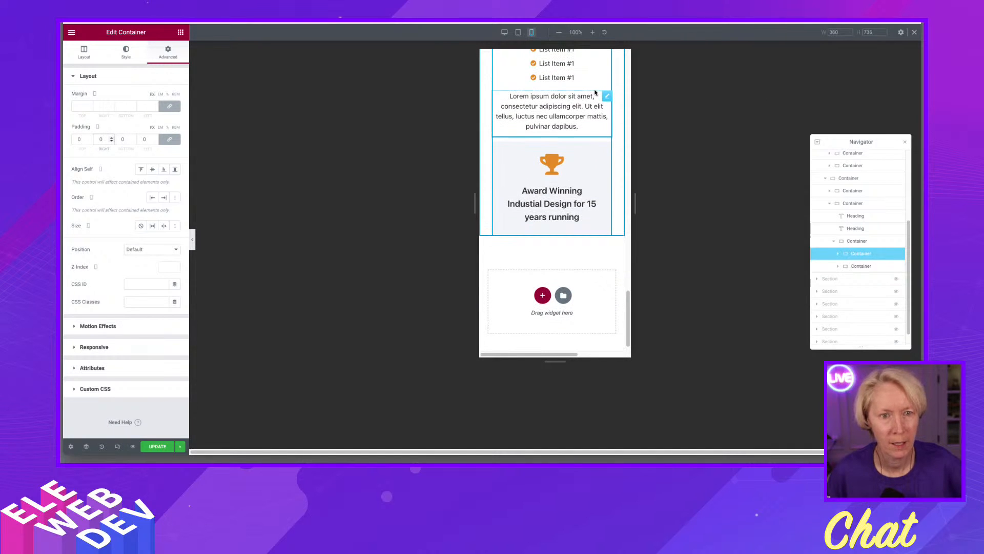
pyautogui.scroll(8, 575, 121)
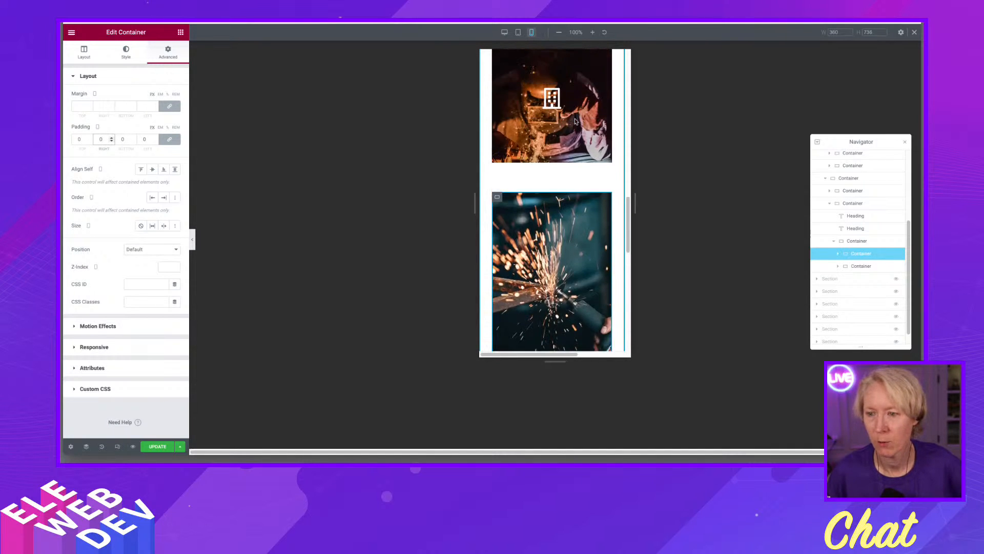
pyautogui.scroll(4, 575, 121)
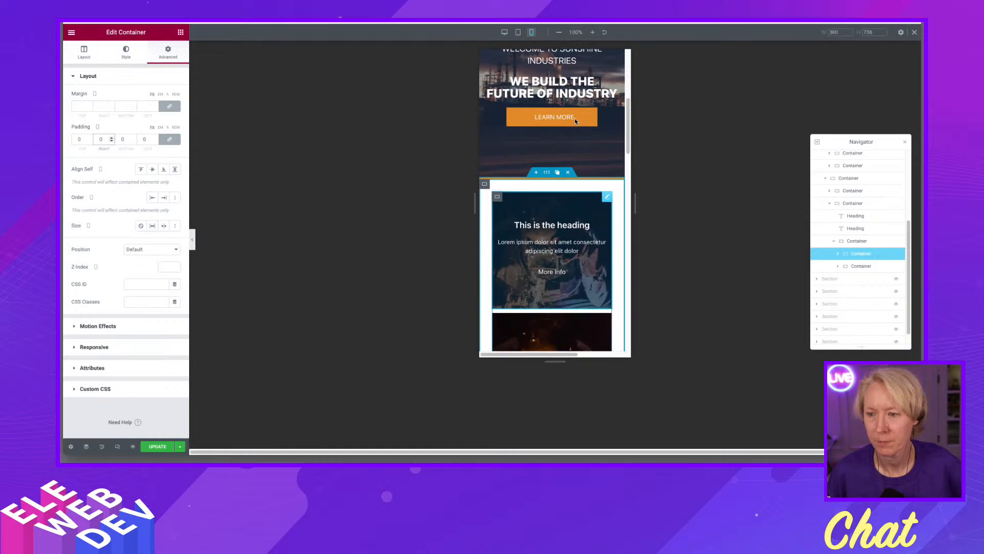
pyautogui.click(505, 33)
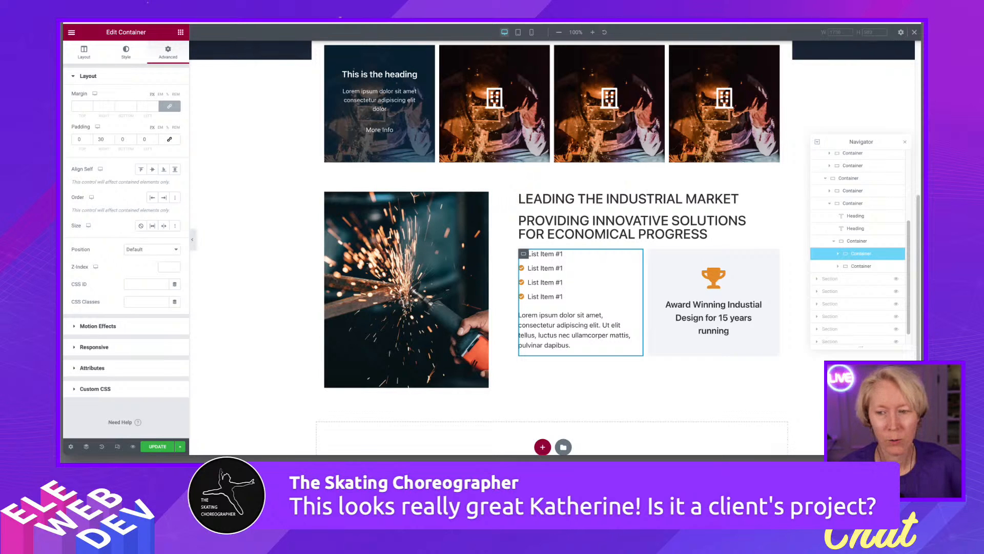
pyautogui.scroll(6, 551, 248)
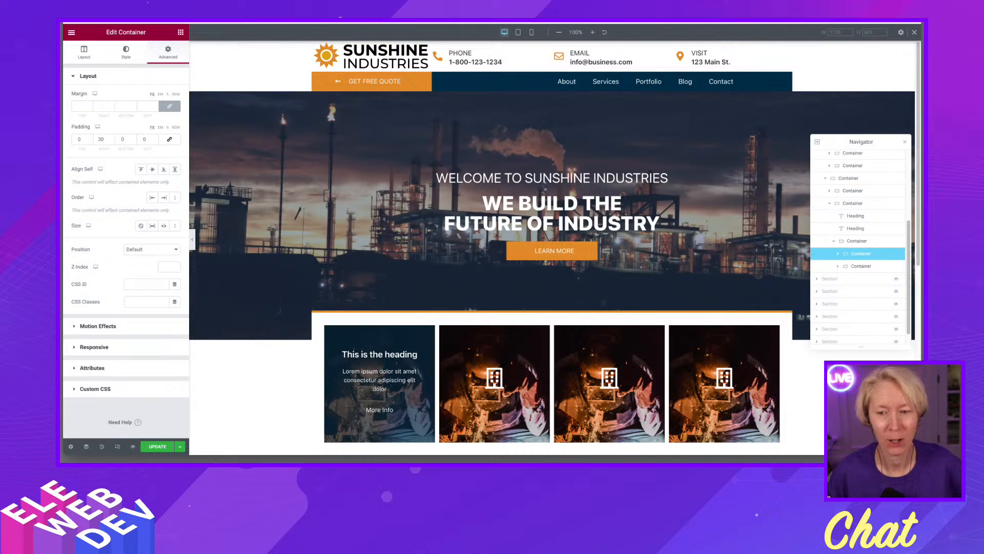
pyautogui.scroll(-3, 552, 247)
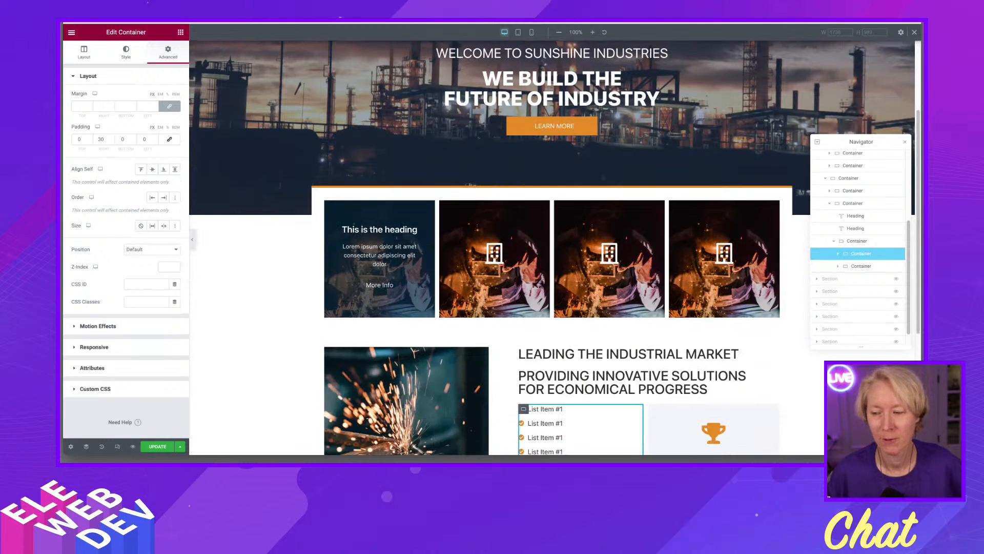
pyautogui.scroll(-5, 552, 248)
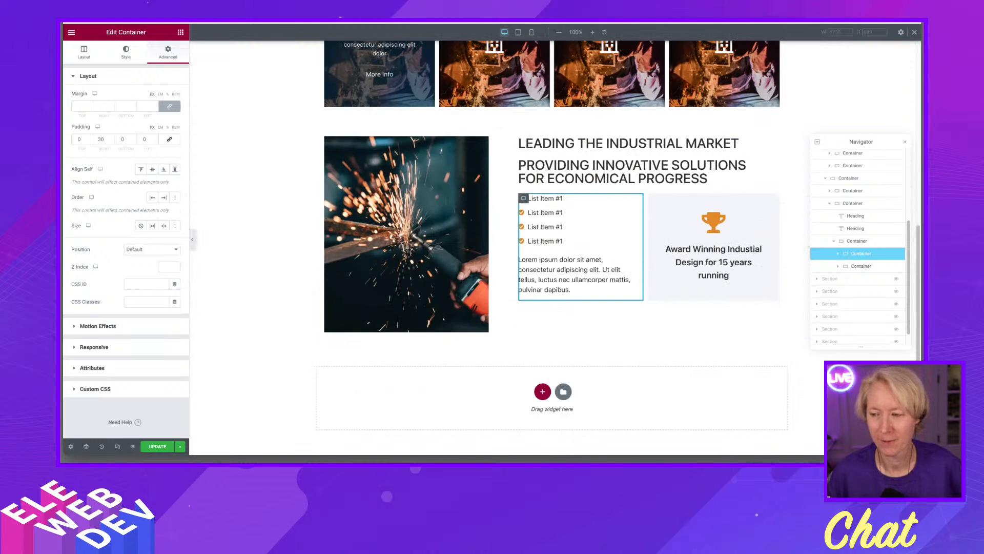
pyautogui.scroll(-1, 552, 247)
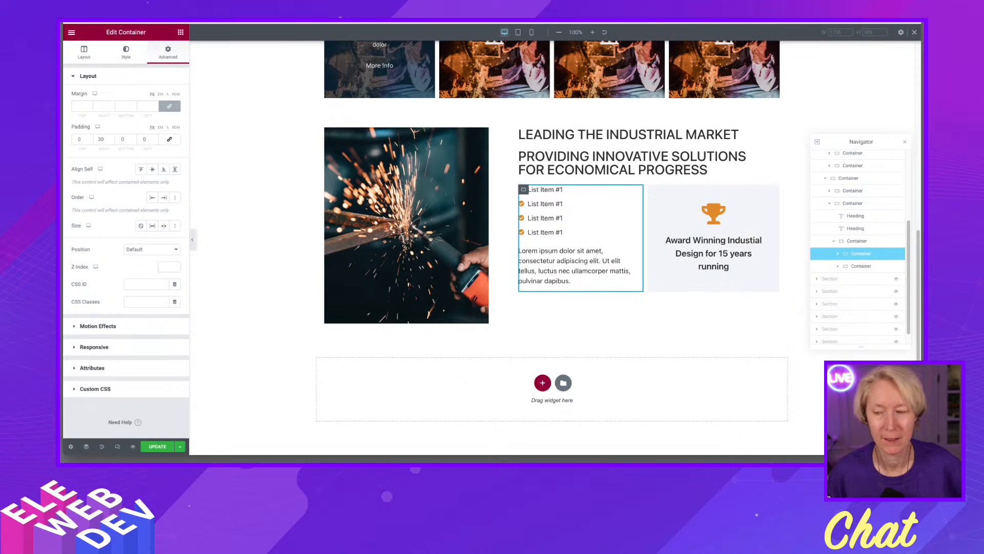
pyautogui.scroll(8, 552, 247)
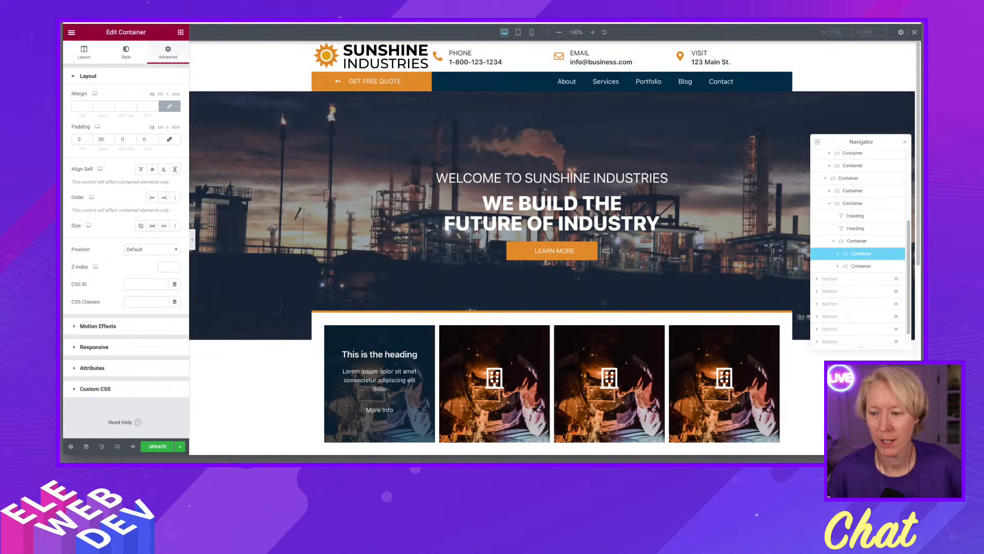
pyautogui.scroll(-7, 552, 246)
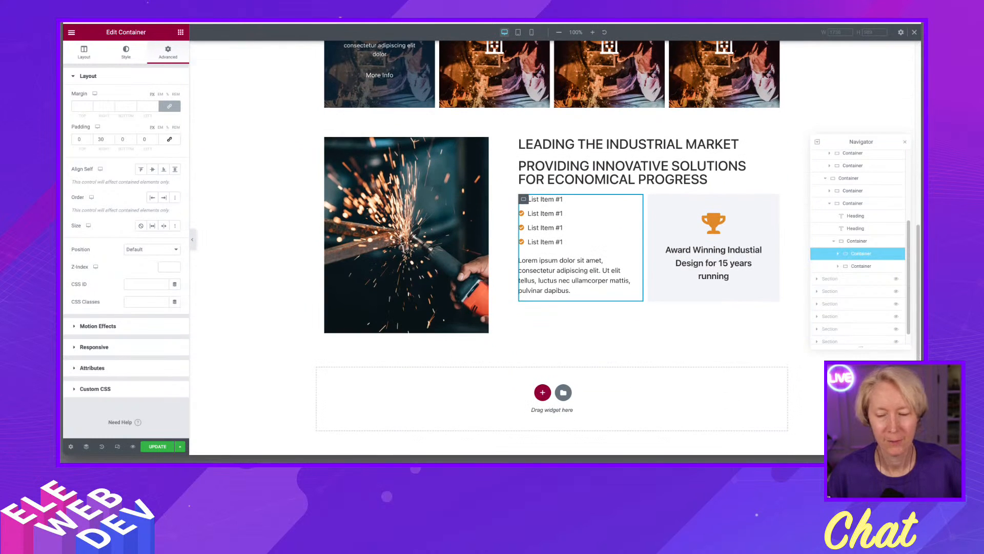
pyautogui.scroll(-1, 552, 246)
pyautogui.scroll(1, 552, 246)
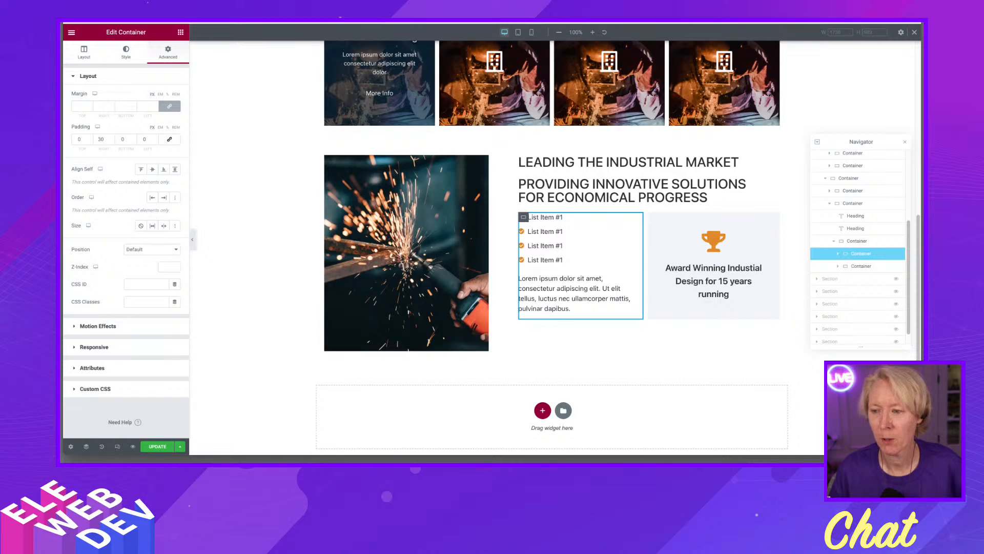
pyautogui.scroll(10, 552, 248)
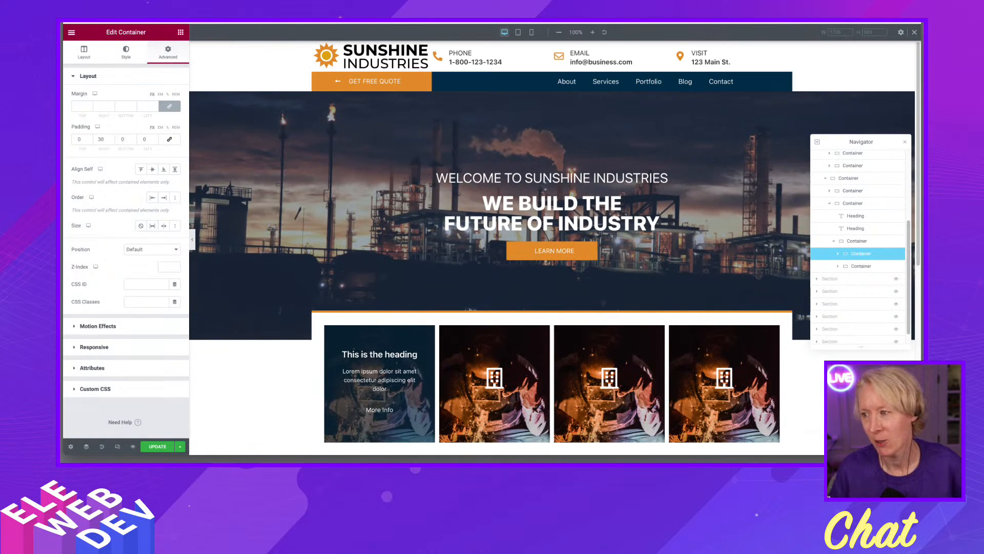
pyautogui.click(915, 34)
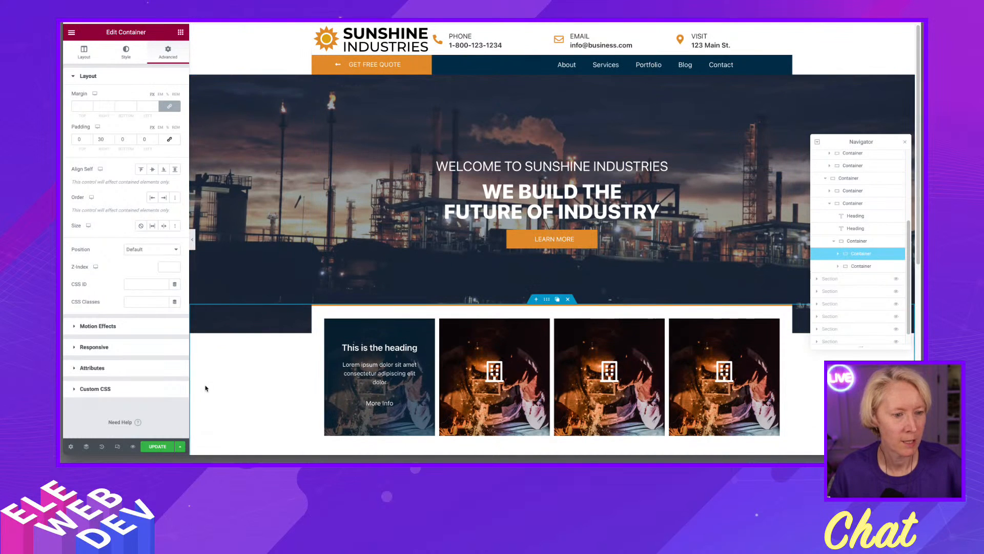
# Step: Update the page to save the container changes and open its front-end preview
pyautogui.click(157, 446)
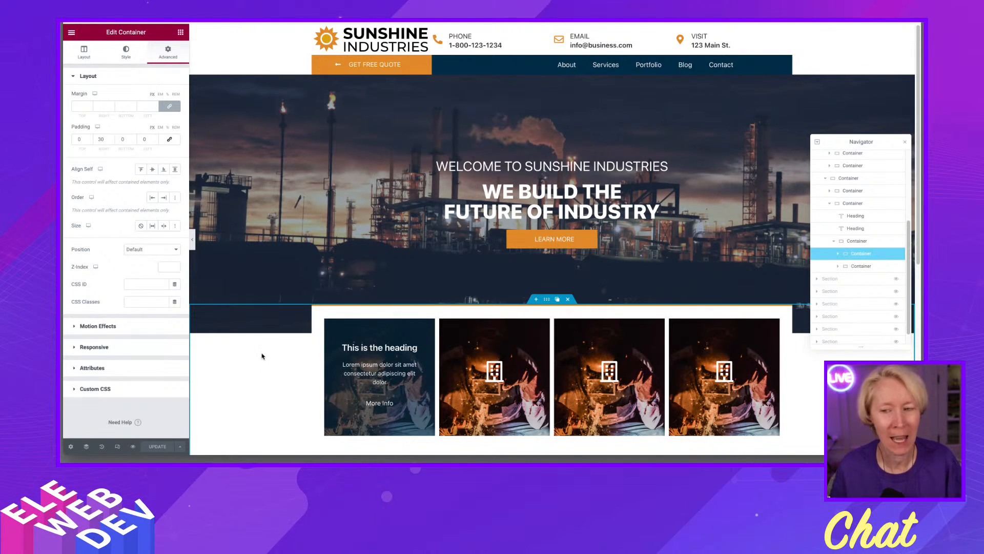
pyautogui.click(132, 446)
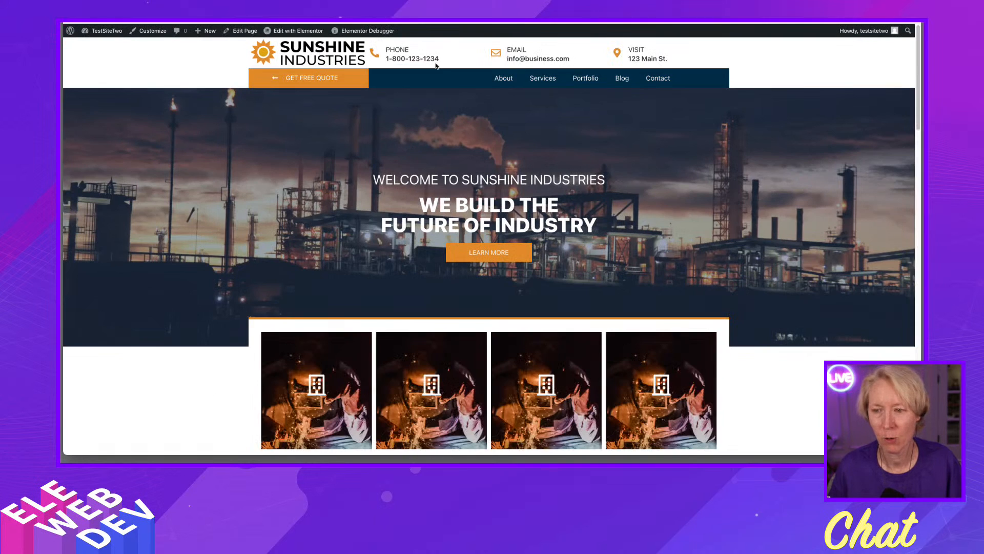
# Step: Review the previewed desktop page from the header and hero down to the footer, and return to the top
pyautogui.scroll(-1, 436, 263)
pyautogui.scroll(-5, 436, 263)
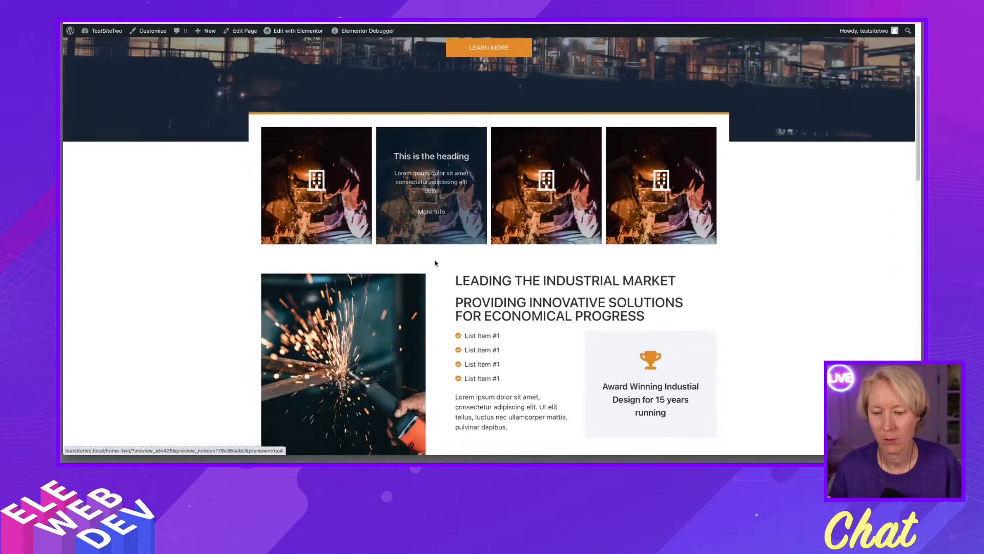
pyautogui.scroll(-5, 435, 263)
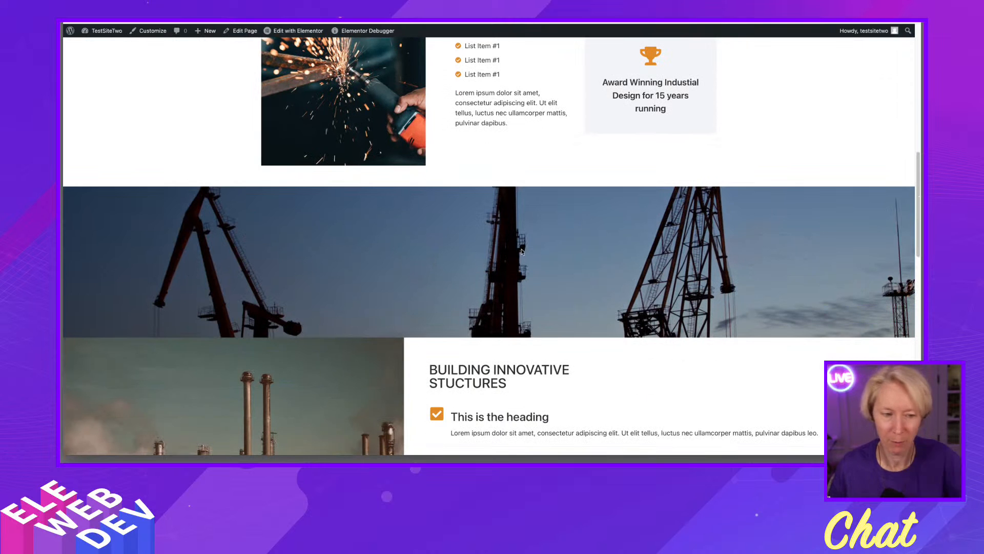
pyautogui.scroll(-3, 520, 250)
pyautogui.scroll(-10, 521, 253)
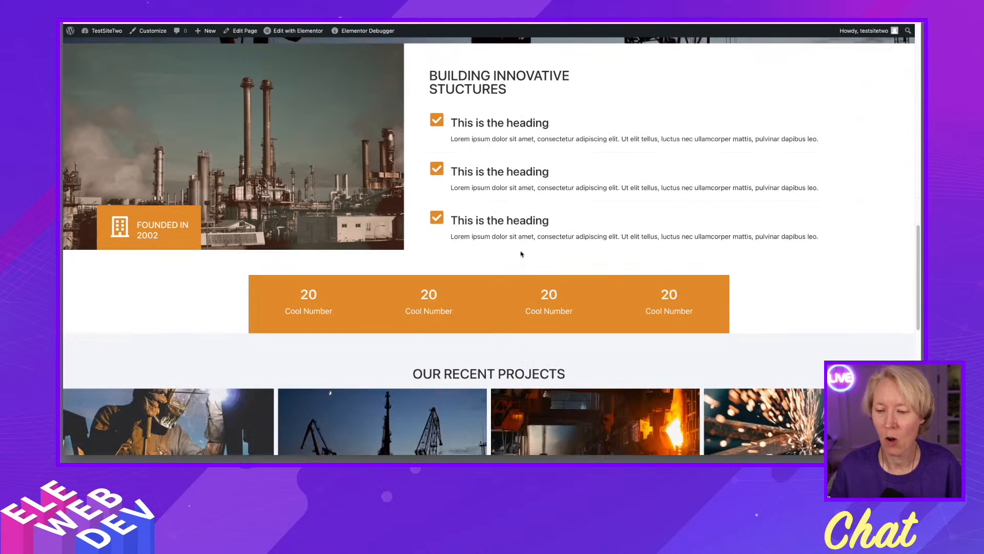
pyautogui.scroll(-1, 521, 250)
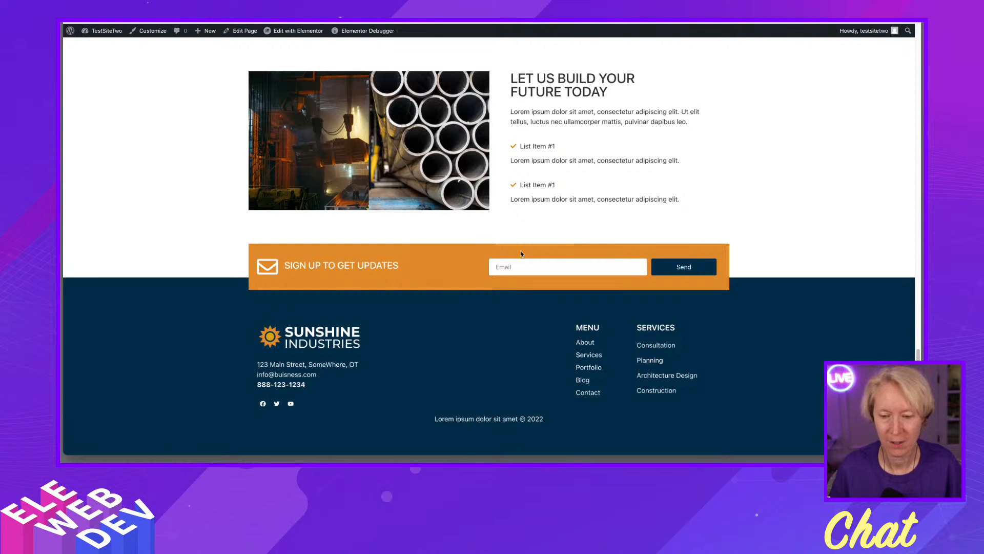
pyautogui.scroll(9, 521, 254)
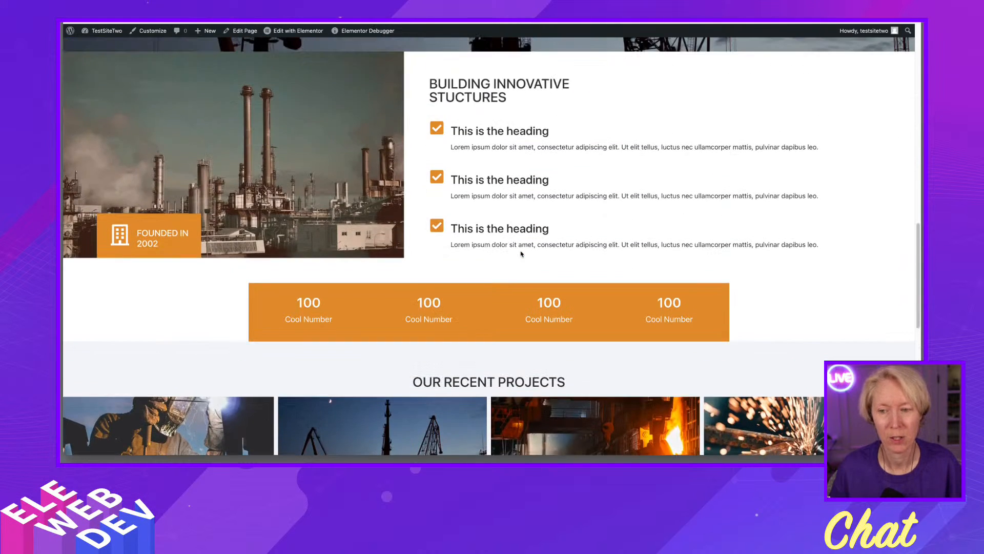
pyautogui.scroll(10, 521, 253)
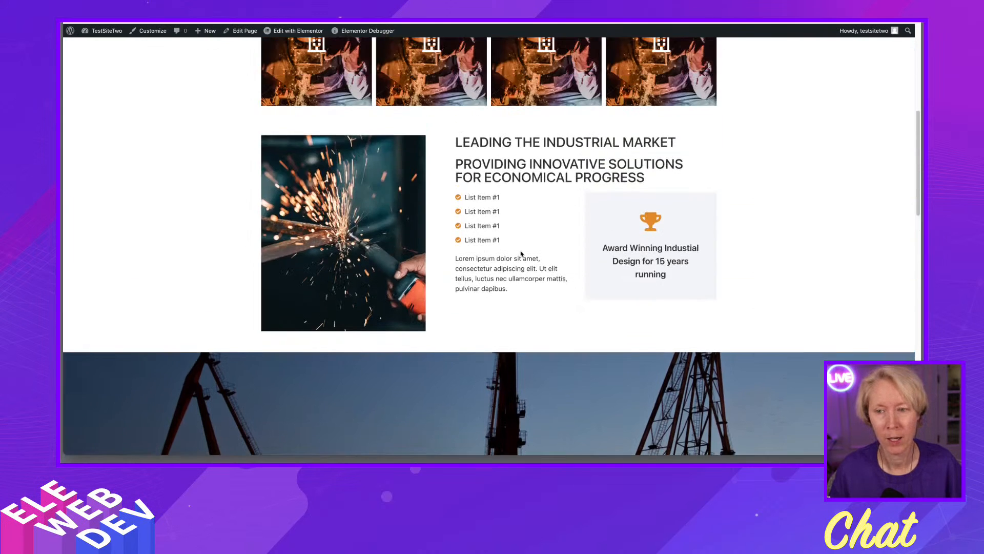
pyautogui.scroll(6, 521, 253)
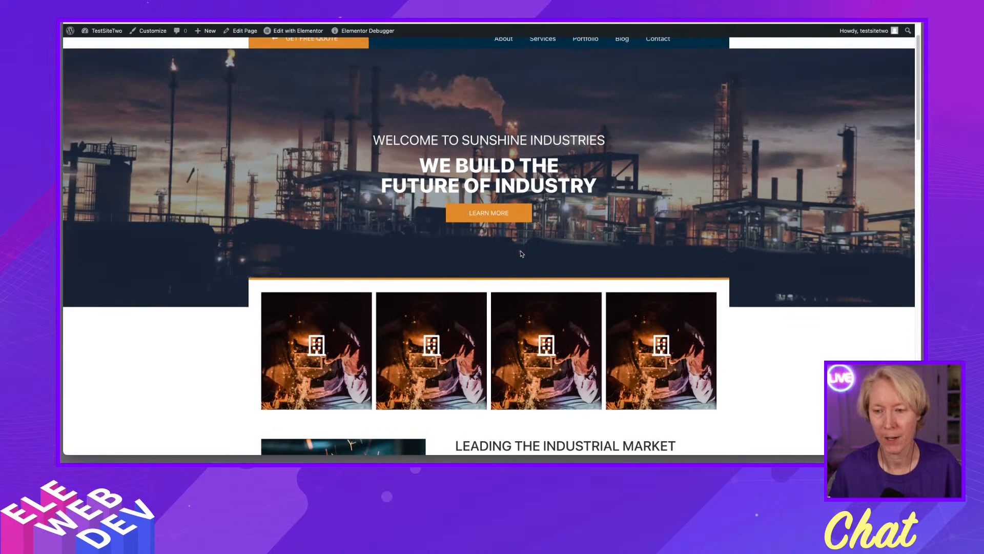
pyautogui.scroll(1, 522, 254)
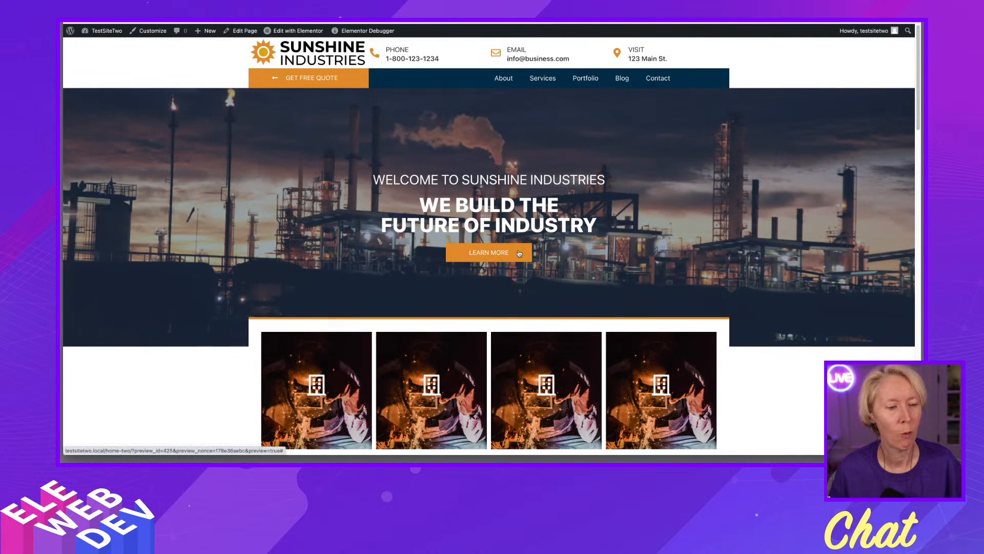